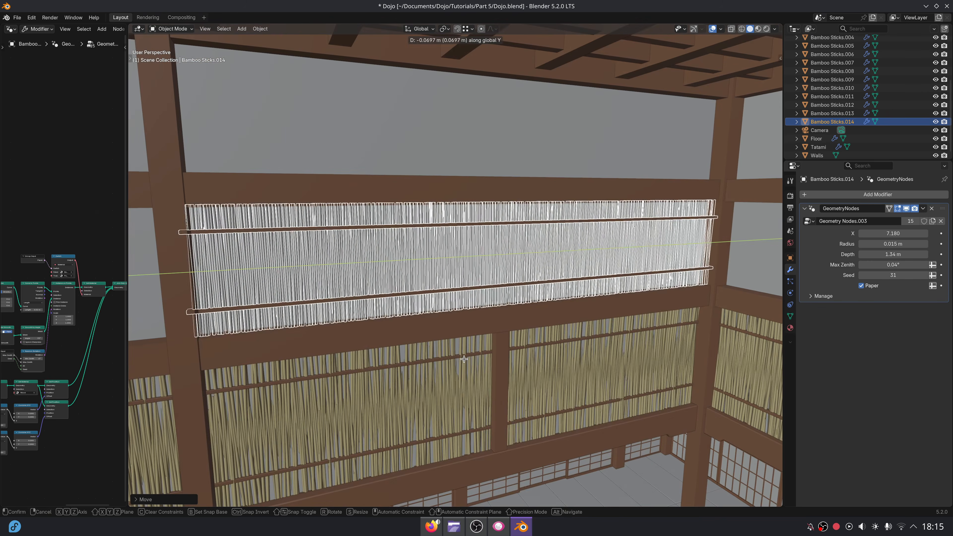
Place the selected bamboo stick panel in its wall opening and move a duplicate about 6.97 m along Y into the adjacent opening.
{"action": "left_click", "coordinate": [464, 359]}
{"action": "middle_click_drag", "start_coordinate": [464, 359], "coordinate": [600, 310], "text": "shift"}
{"action": "scroll", "coordinate": [483, 321], "scroll_direction": "down", "scroll_amount": 4}
{"action": "key", "text": "shift+d"}
{"action": "key", "text": "x"}
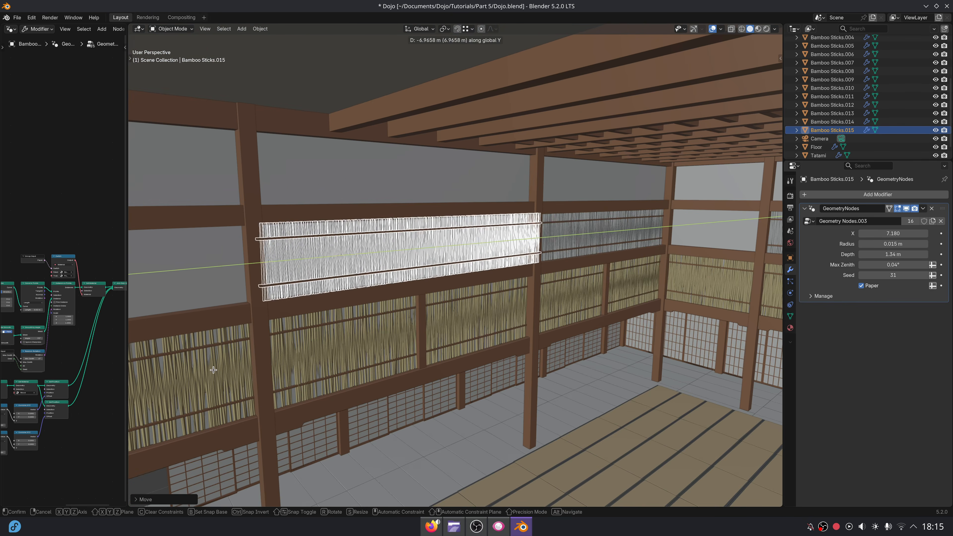
{"action": "left_click", "coordinate": [213, 369]}
{"action": "scroll", "coordinate": [472, 340], "scroll_direction": "down", "scroll_amount": 5}
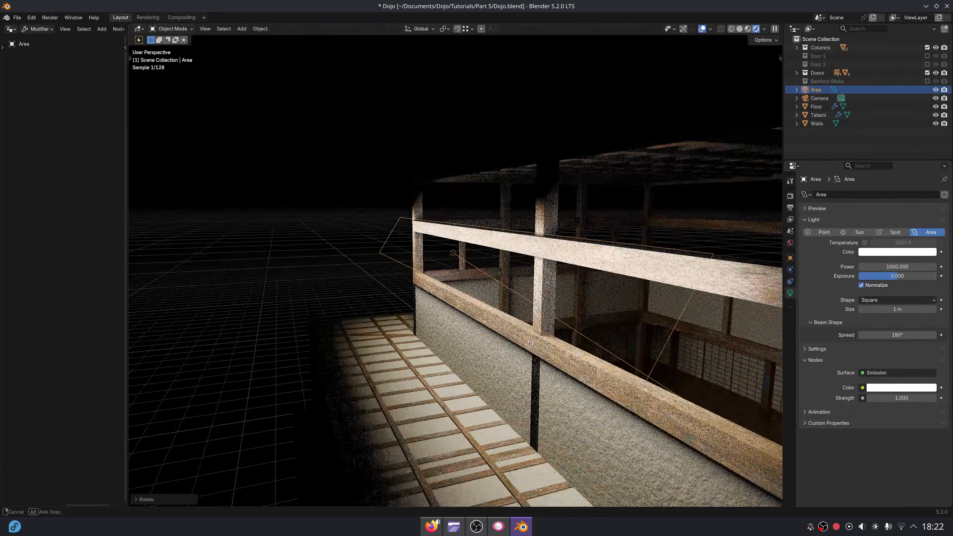
{"action": "middle_click_drag", "start_coordinate": [487, 357], "coordinate": [486, 281]}
{"action": "type", "text": "0"}
{"action": "key", "text": "Return"}
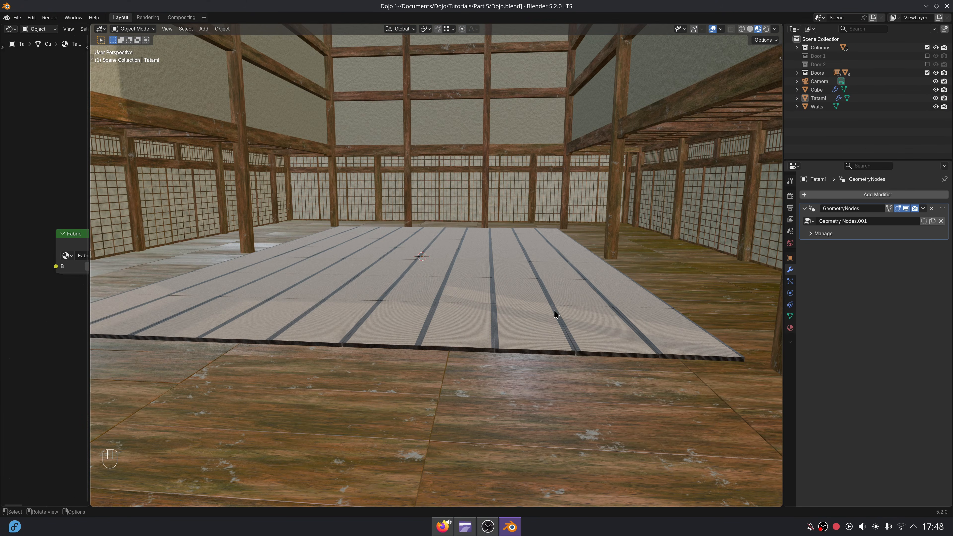
Switch the viewport to solid shading and rename the floor object from Cube to Floor.
{"action": "middle_click_drag", "start_coordinate": [556, 314], "coordinate": [559, 313]}
{"action": "middle_click_drag", "start_coordinate": [559, 313], "coordinate": [559, 313], "text": "shift"}
{"action": "left_click", "coordinate": [749, 29]}
{"action": "middle_click_drag", "start_coordinate": [641, 154], "coordinate": [521, 289]}
{"action": "left_click", "coordinate": [816, 90]}
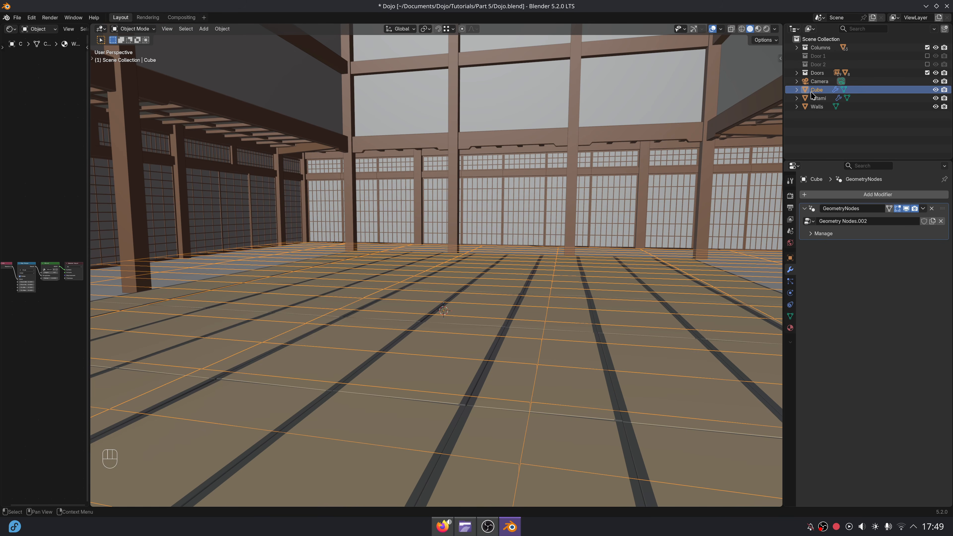
{"action": "middle_click_drag", "start_coordinate": [570, 326], "coordinate": [597, 330]}
{"action": "double_click", "coordinate": [817, 90]}
{"action": "type", "text": "Flo"}
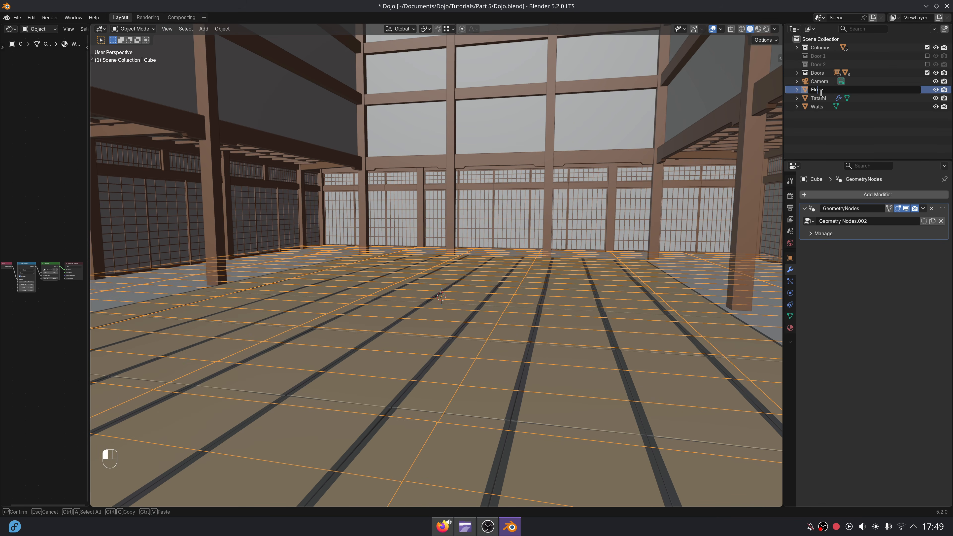
{"action": "type", "text": "or"}
{"action": "key", "text": "Return"}
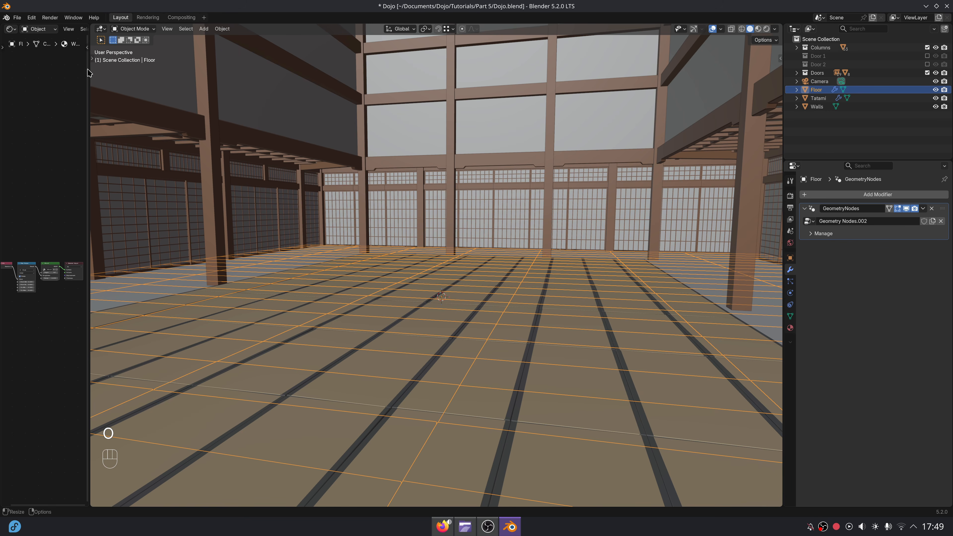
Widen the node editor area and add a plane at the 3D cursor.
{"action": "left_click_drag", "start_coordinate": [88, 72], "coordinate": [451, 78]}
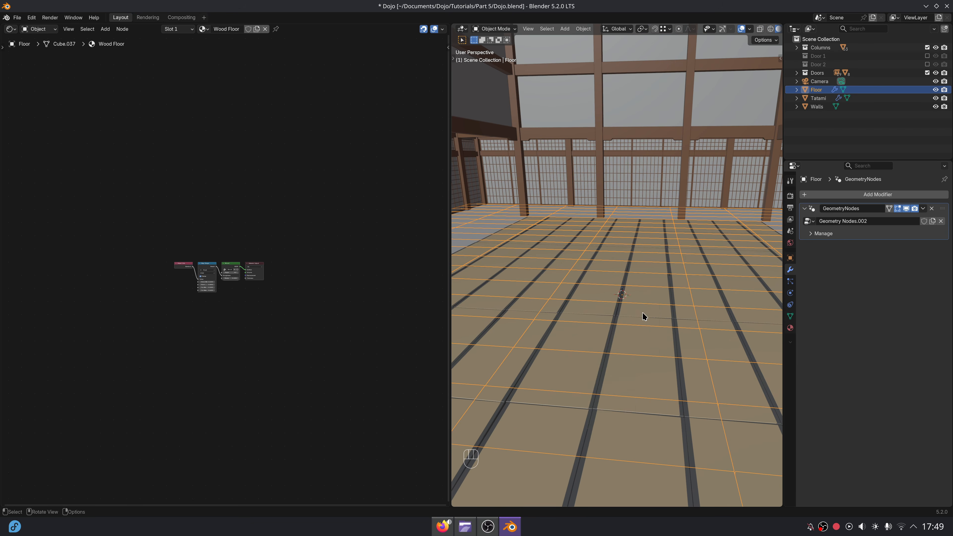
{"action": "key", "text": "shift+a"}
{"action": "mouse_move", "coordinate": [638, 323]}
{"action": "left_click", "coordinate": [685, 327]}
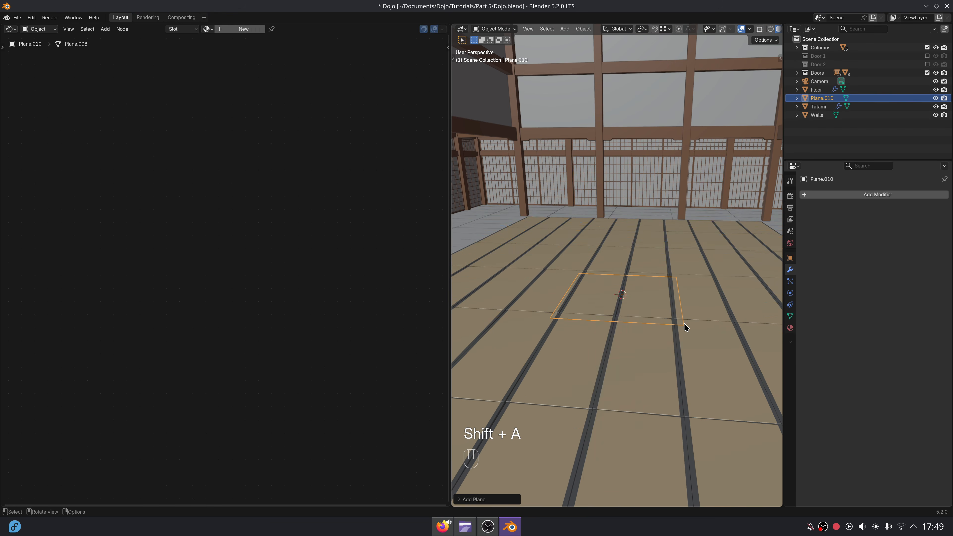
Create a new geometry node tree on the plane and delete its Group Input node.
{"action": "left_click", "coordinate": [10, 30]}
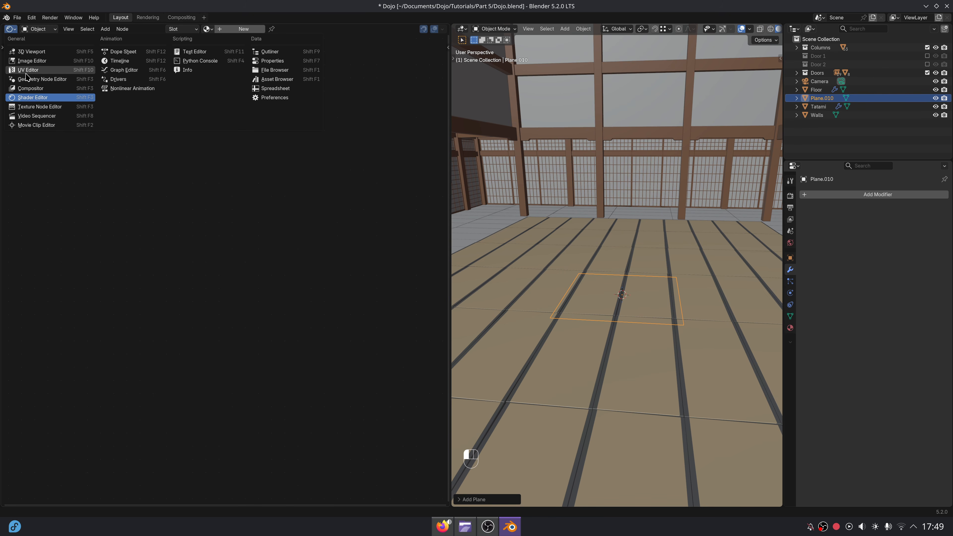
{"action": "left_click", "coordinate": [29, 78]}
{"action": "left_click", "coordinate": [221, 29]}
{"action": "scroll", "coordinate": [170, 234], "scroll_direction": "up", "scroll_amount": 4}
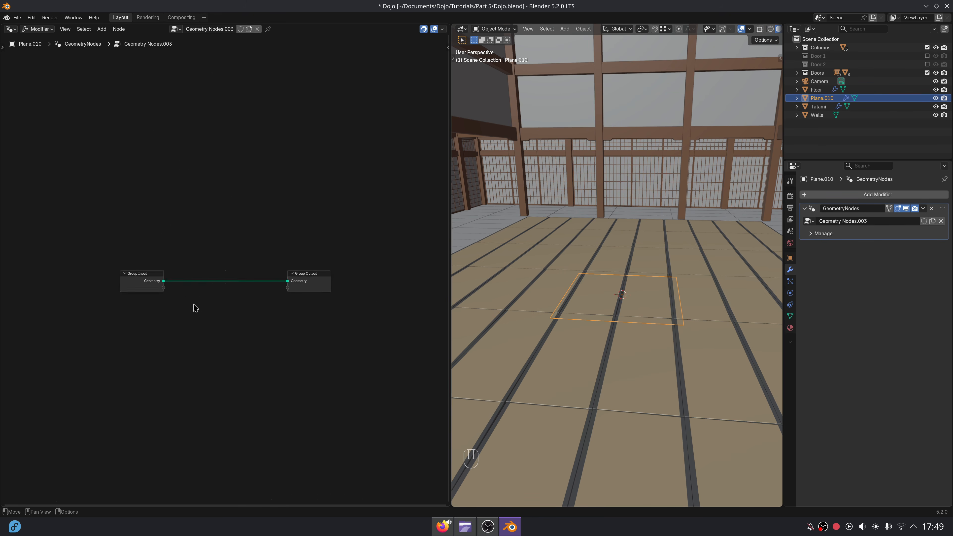
{"action": "left_click", "coordinate": [99, 287]}
{"action": "key", "text": "Delete"}
{"action": "middle_click_drag", "start_coordinate": [187, 308], "coordinate": [221, 283]}
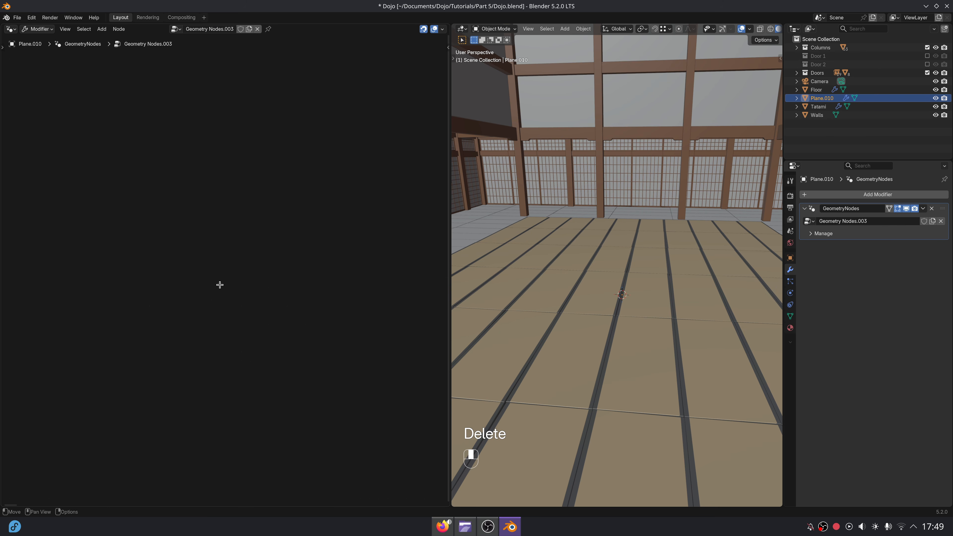
Add a Curve Line node and connect its curve to the Group Output geometry.
{"action": "key", "text": "shift+a"}
{"action": "type", "text": "curve li"}
{"action": "key", "text": "Return"}
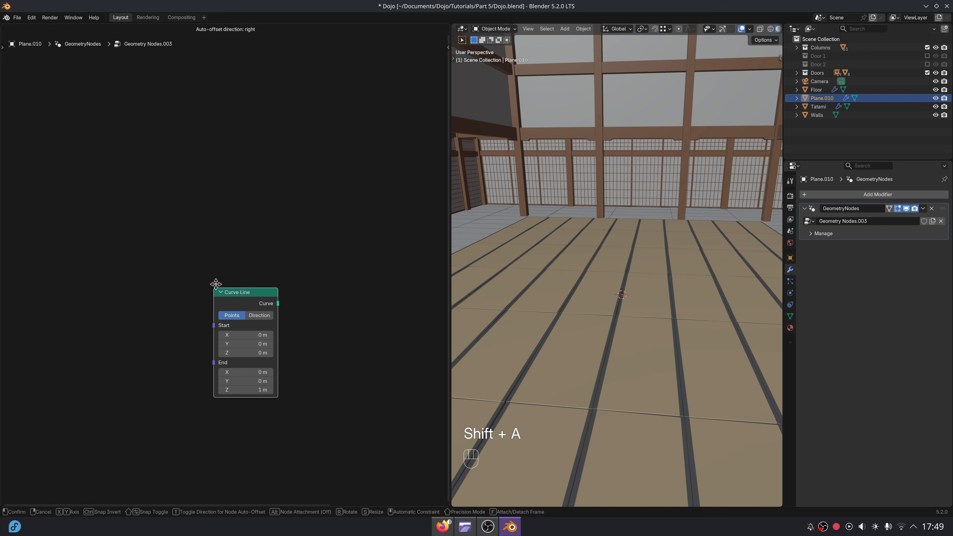
{"action": "left_click", "coordinate": [187, 258]}
{"action": "middle_click_drag", "start_coordinate": [250, 293], "coordinate": [165, 286]}
{"action": "key", "text": "g"}
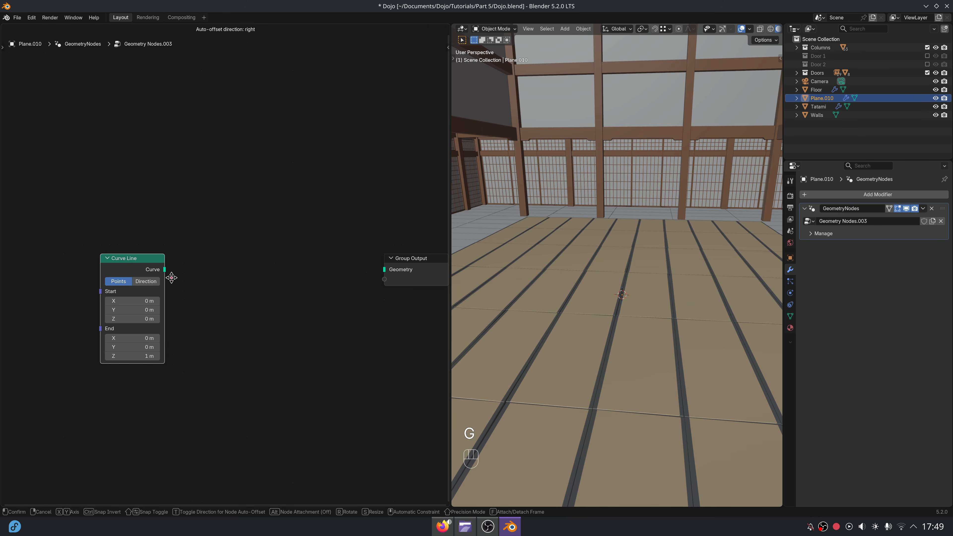
{"action": "left_click", "coordinate": [169, 282]}
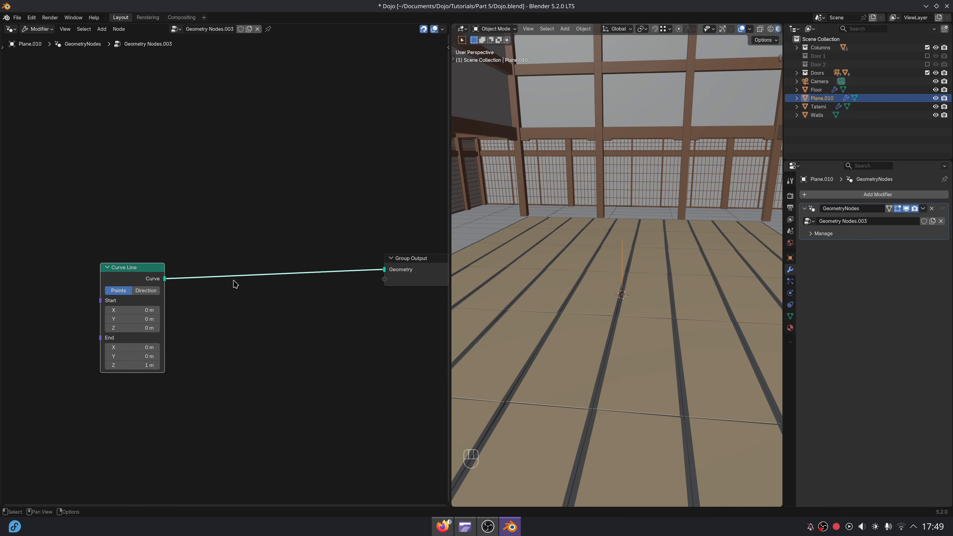
Insert a Curve to Points node between the Curve Line and the Group Output.
{"action": "scroll", "coordinate": [193, 311], "scroll_direction": "up", "scroll_amount": 1}
{"action": "mouse_move", "coordinate": [192, 312]}
{"action": "middle_mouse_down"}
{"action": "mouse_move", "coordinate": [256, 294]}
{"action": "mouse_move", "coordinate": [225, 285]}
{"action": "mouse_move", "coordinate": [200, 296]}
{"action": "middle_mouse_up"}
{"action": "key", "text": "shift+a"}
{"action": "type", "text": "curve to points"}
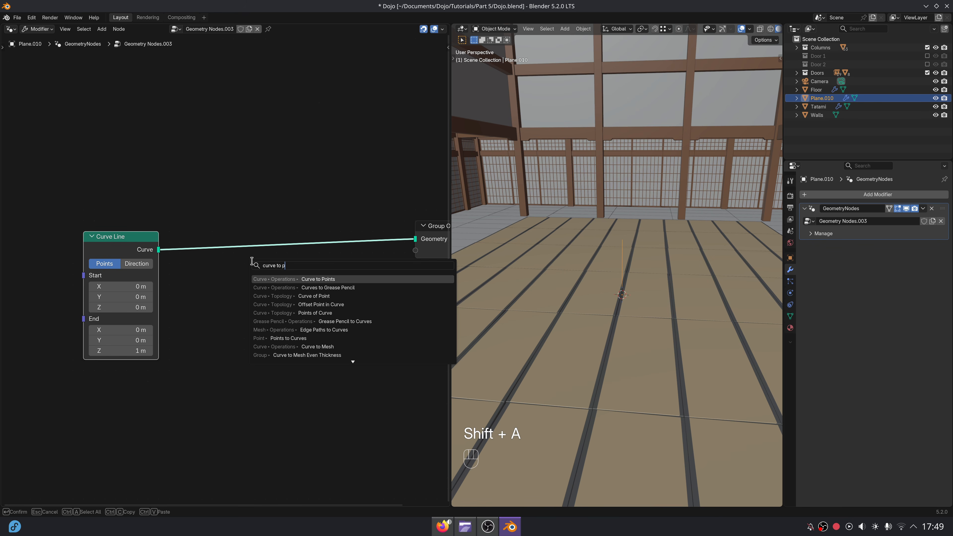
{"action": "key", "text": "Return"}
{"action": "left_click", "coordinate": [214, 259]}
{"action": "left_click_drag", "start_coordinate": [212, 256], "coordinate": [200, 244]}
Insert an Instance on Points node between Curve to Points and the Group Output.
{"action": "scroll", "coordinate": [685, 251], "scroll_direction": "up", "scroll_amount": 7}
{"action": "middle_click_drag", "start_coordinate": [685, 251], "coordinate": [632, 269]}
{"action": "middle_click_drag", "start_coordinate": [313, 296], "coordinate": [284, 294]}
{"action": "key", "text": "shift+a"}
{"action": "type", "text": "in"}
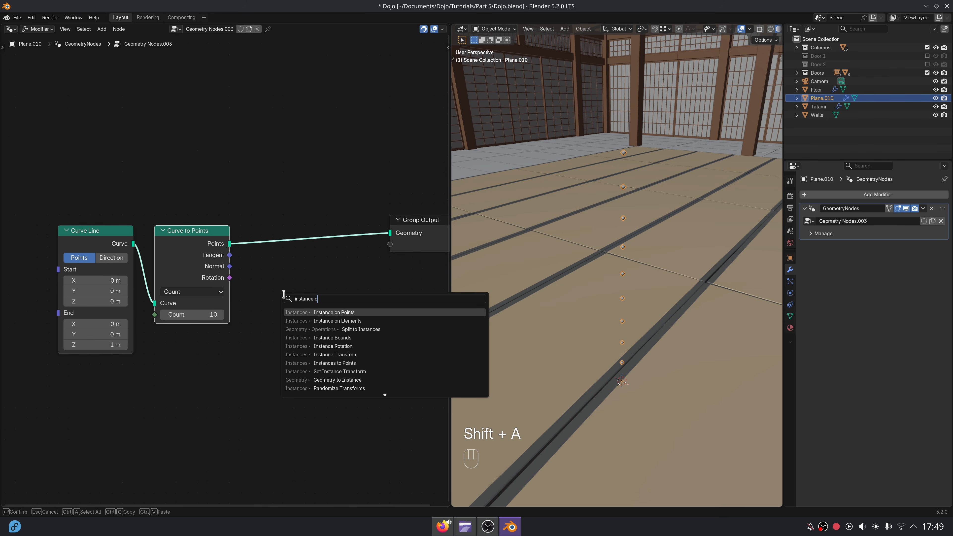
{"action": "type", "text": "stance o"}
{"action": "key", "text": "Return"}
{"action": "left_click", "coordinate": [251, 286]}
{"action": "middle_click_drag", "start_coordinate": [97, 364], "coordinate": [232, 312]}
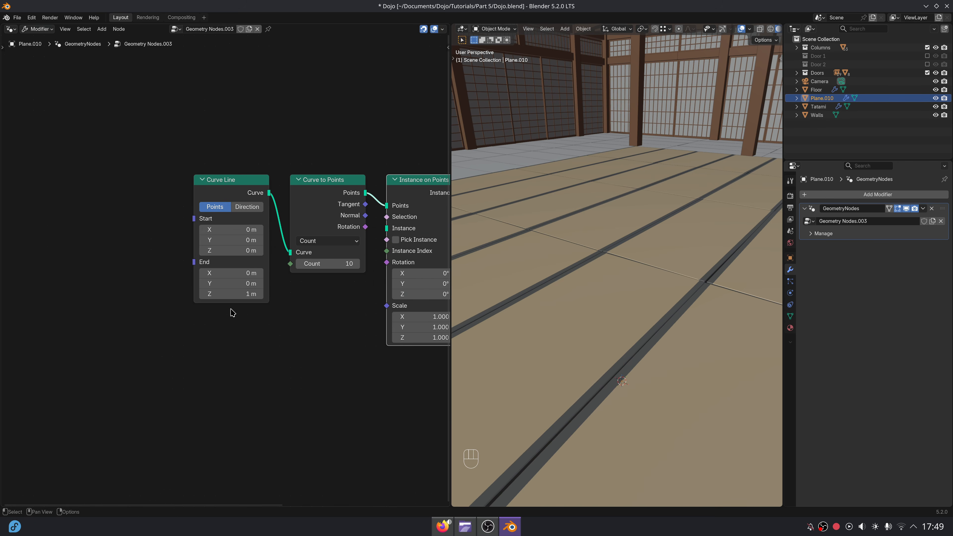
Add a mesh Cylinder node and connect its mesh to the Instance input of Instance on Points.
{"action": "key", "text": "shift+a"}
{"action": "type", "text": "cylin"}
{"action": "key", "text": "Return"}
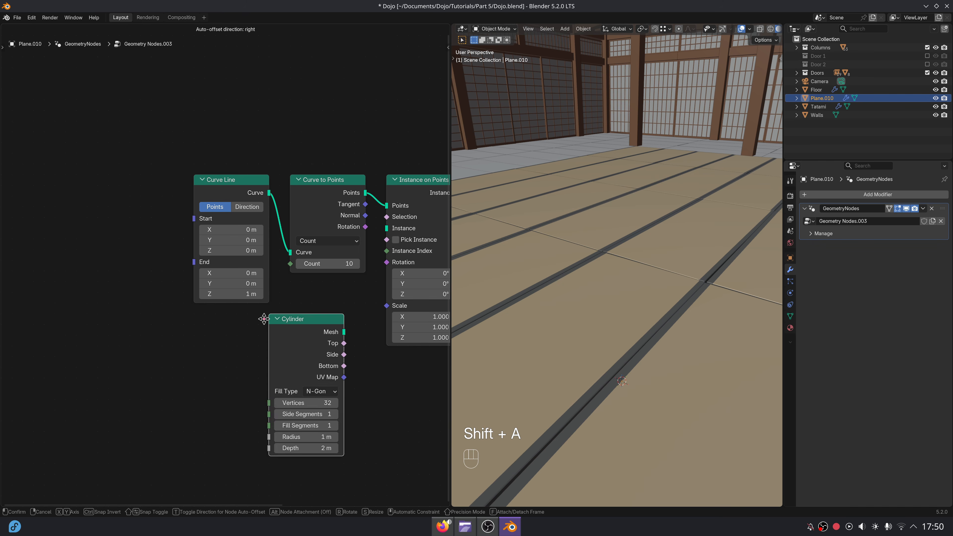
{"action": "left_click", "coordinate": [88, 324]}
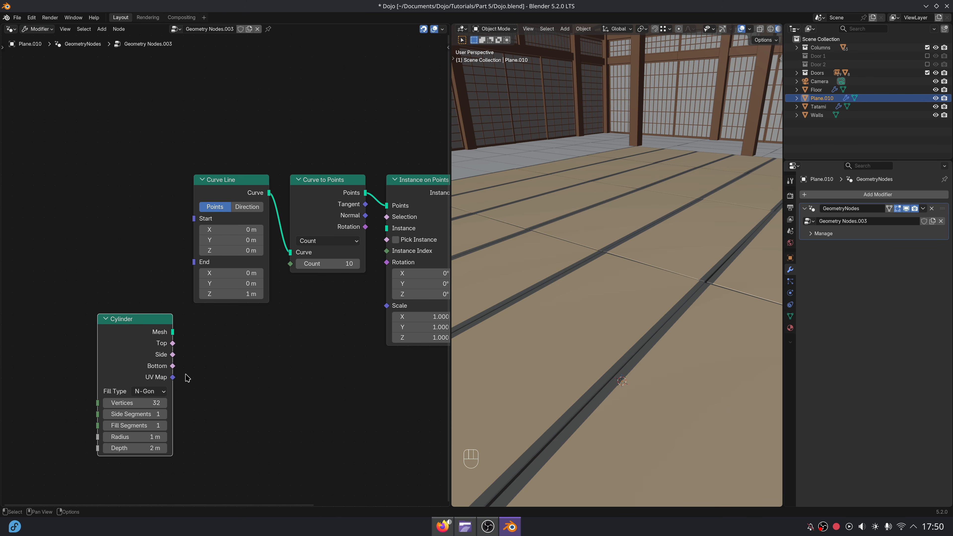
{"action": "left_click_drag", "start_coordinate": [398, 230], "coordinate": [399, 229]}
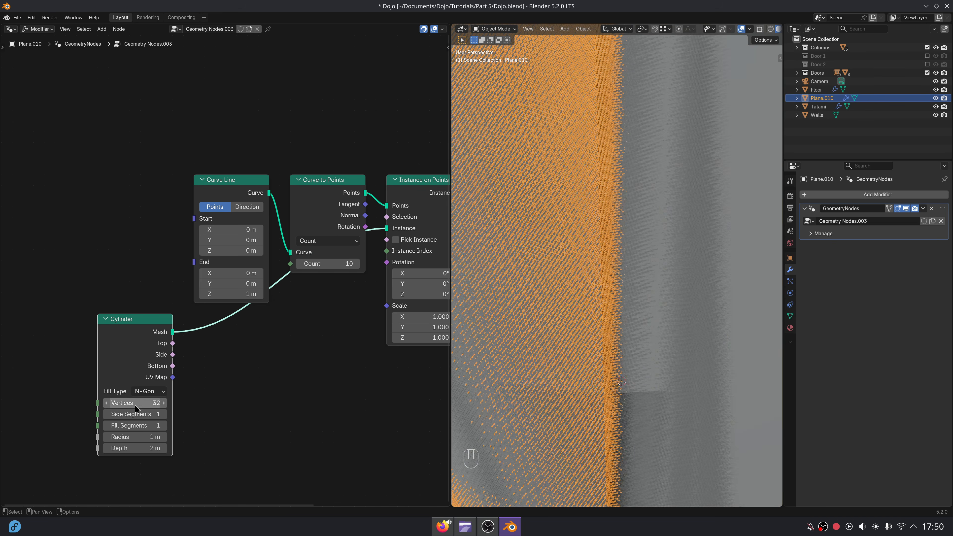
Set the Cylinder node's depth to 1.3 m and its radius to 0.02 m.
{"action": "middle_click_drag", "start_coordinate": [136, 407], "coordinate": [255, 372]}
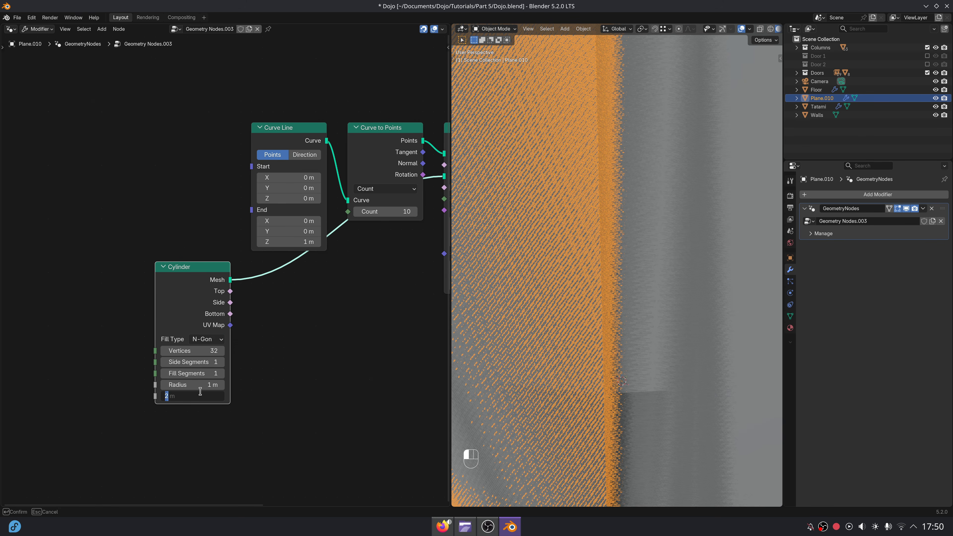
{"action": "type", "text": "3"}
{"action": "key", "text": "Return"}
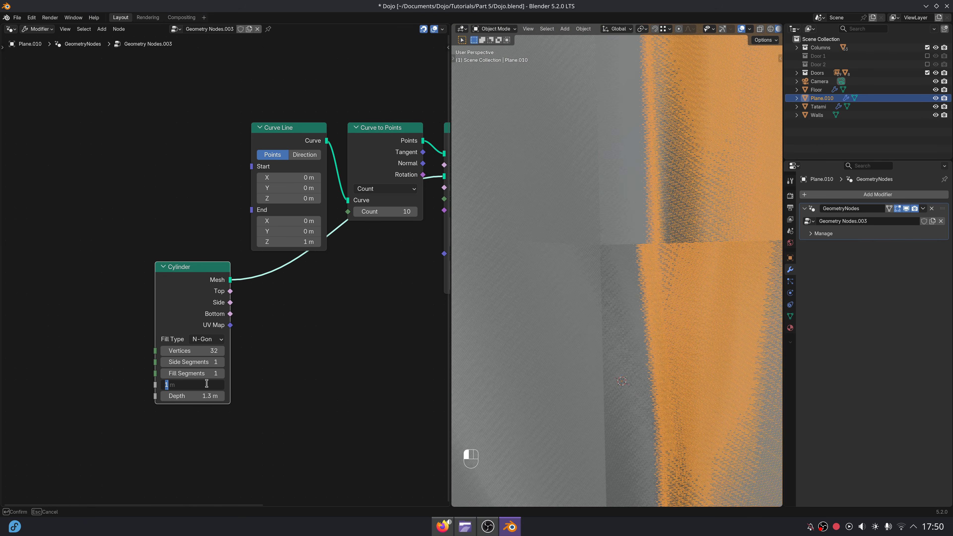
{"action": "type", "text": "0.02"}
{"action": "key", "text": "Return"}
{"action": "middle_click_drag", "start_coordinate": [542, 342], "coordinate": [608, 330]}
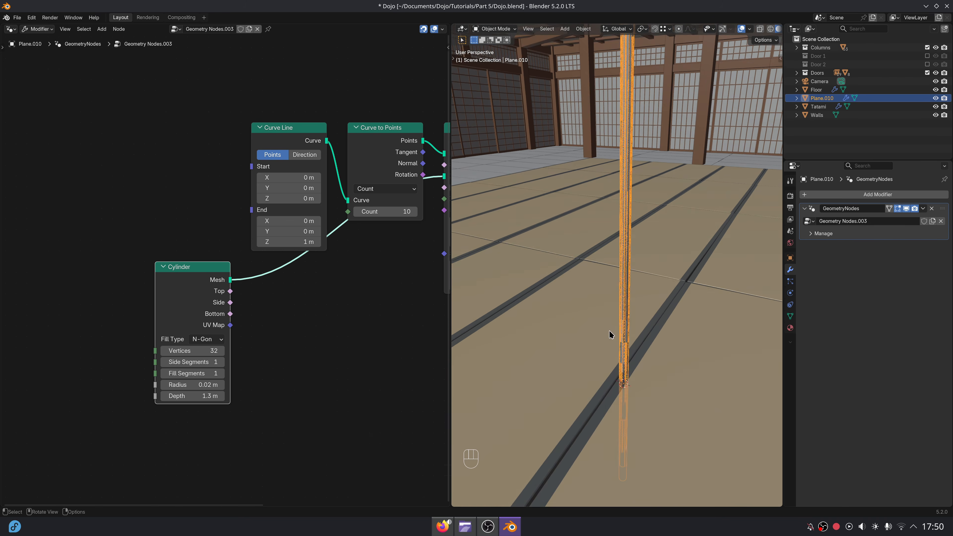
Set the Curve Line's end point to X 1.5 m and Z 0 m, and reduce the Cylinder to 5 vertices.
{"action": "key", "text": "alt+a"}
{"action": "middle_click_drag", "start_coordinate": [664, 280], "coordinate": [623, 289]}
{"action": "scroll", "coordinate": [342, 251], "scroll_direction": "up", "scroll_amount": 2}
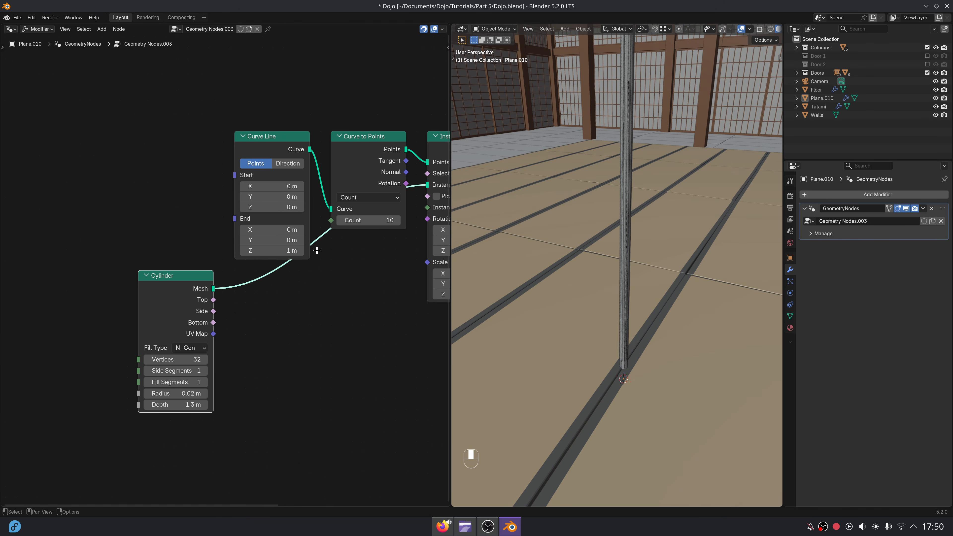
{"action": "type", "text": "0"}
{"action": "key", "text": "Return"}
{"action": "left_click_drag", "start_coordinate": [250, 253], "coordinate": [265, 253]}
{"action": "scroll", "coordinate": [650, 328], "scroll_direction": "down", "scroll_amount": 4}
{"action": "middle_click_drag", "start_coordinate": [649, 327], "coordinate": [611, 272], "text": "shift"}
{"action": "left_click", "coordinate": [615, 275]}
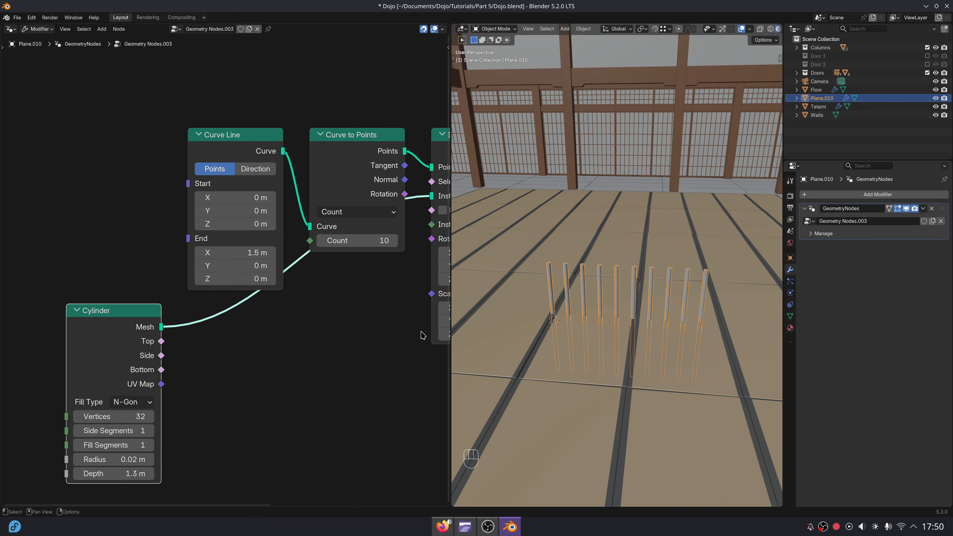
{"action": "middle_click_drag", "start_coordinate": [141, 407], "coordinate": [169, 361]}
{"action": "key", "text": "Return"}
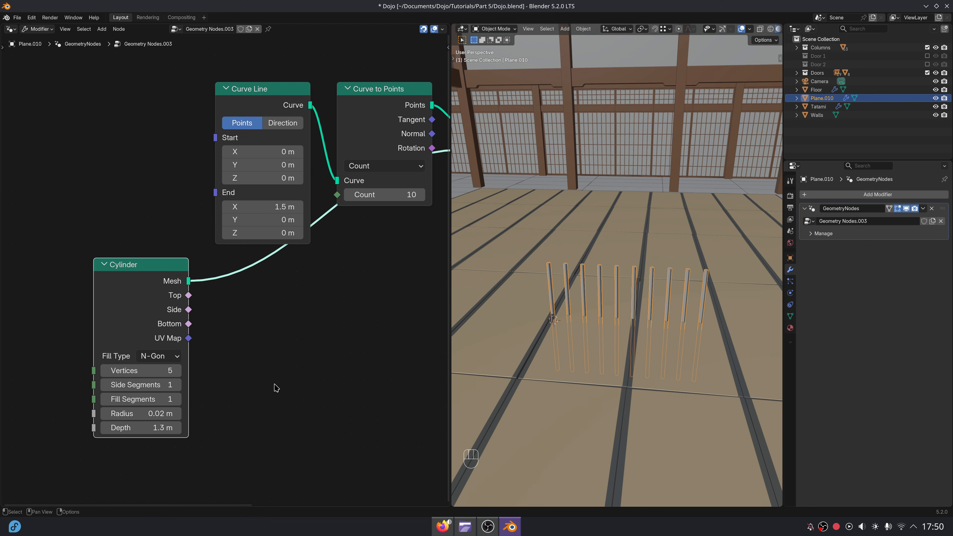
Insert a Set Shade Smooth node after the Cylinder and turn its Shade Smooth option off.
{"action": "middle_click_drag", "start_coordinate": [274, 387], "coordinate": [225, 386]}
{"action": "key", "text": "shift+a"}
{"action": "type", "text": "set shap"}
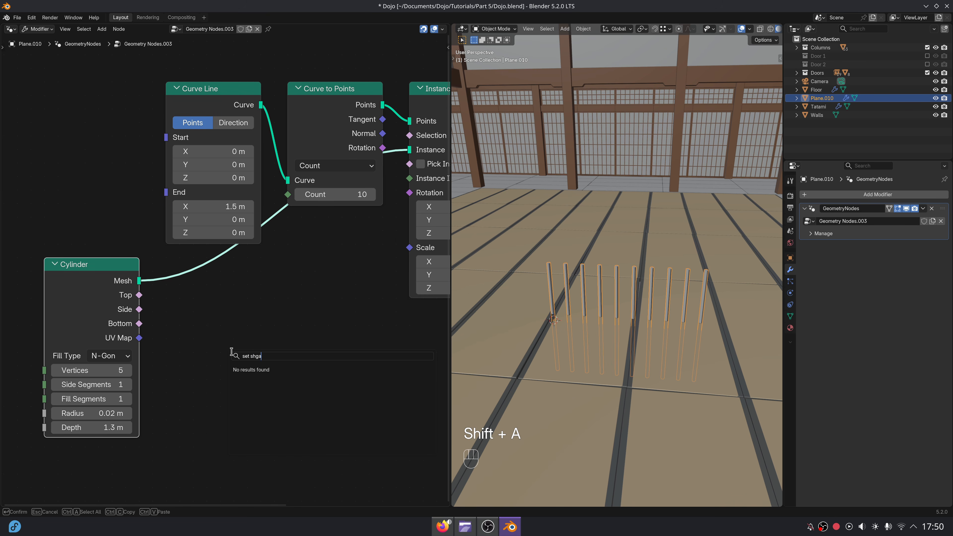
{"action": "key", "text": "BackSpace"}
{"action": "key", "text": "BackSpace"}
{"action": "key", "text": "BackSpace"}
{"action": "type", "text": "hade smoo"}
{"action": "key", "text": "Return"}
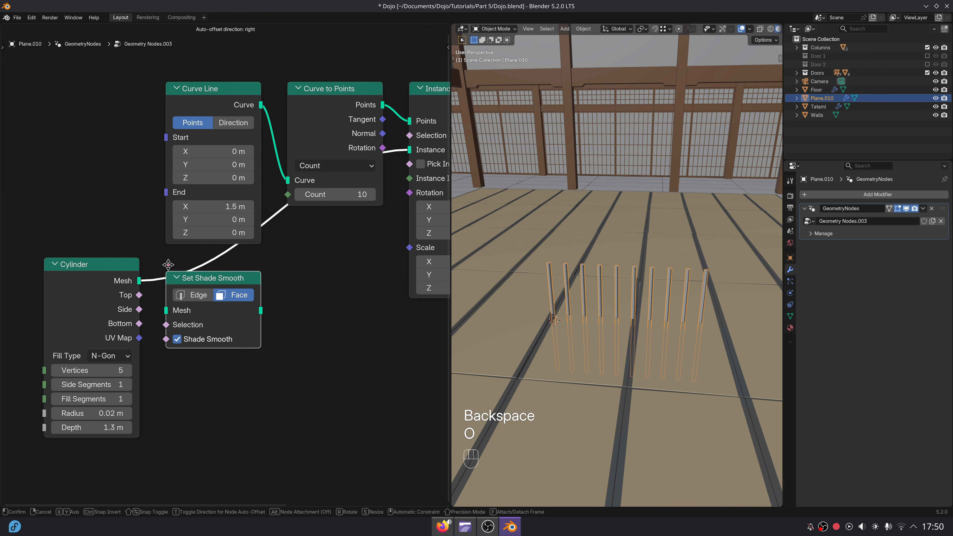
{"action": "left_click", "coordinate": [167, 260]}
{"action": "left_click", "coordinate": [202, 326]}
{"action": "middle_click_drag", "start_coordinate": [274, 360], "coordinate": [208, 373]}
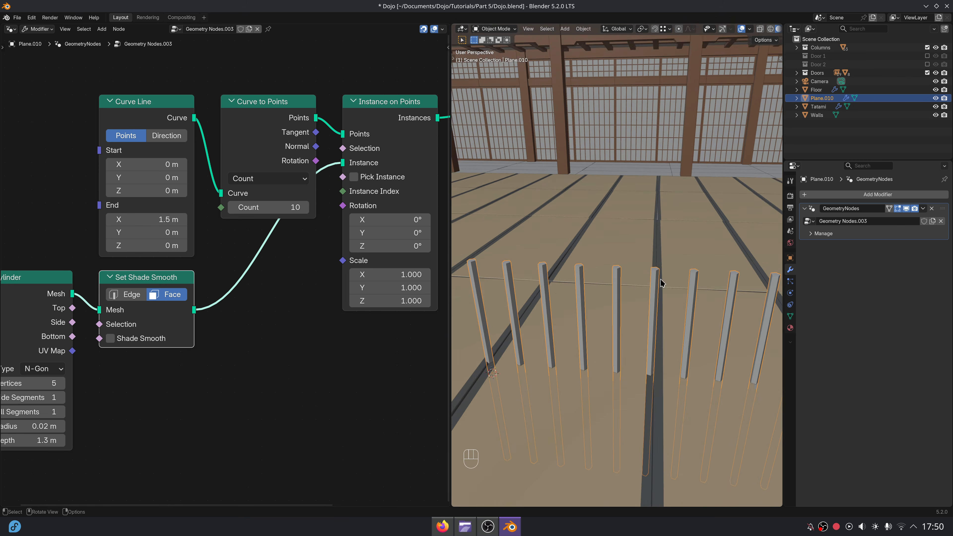
Insert a Smooth by Angle node set to 75° after Set Shade Smooth, and turn Shade Smooth back on.
{"action": "key", "text": "shift+a"}
{"action": "type", "text": "sm"}
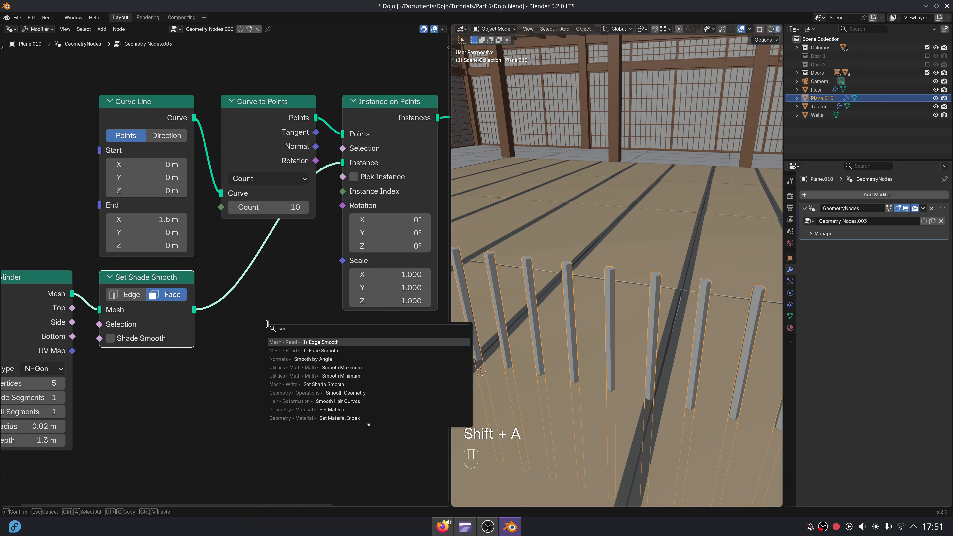
{"action": "type", "text": "ooth by an"}
{"action": "key", "text": "Return"}
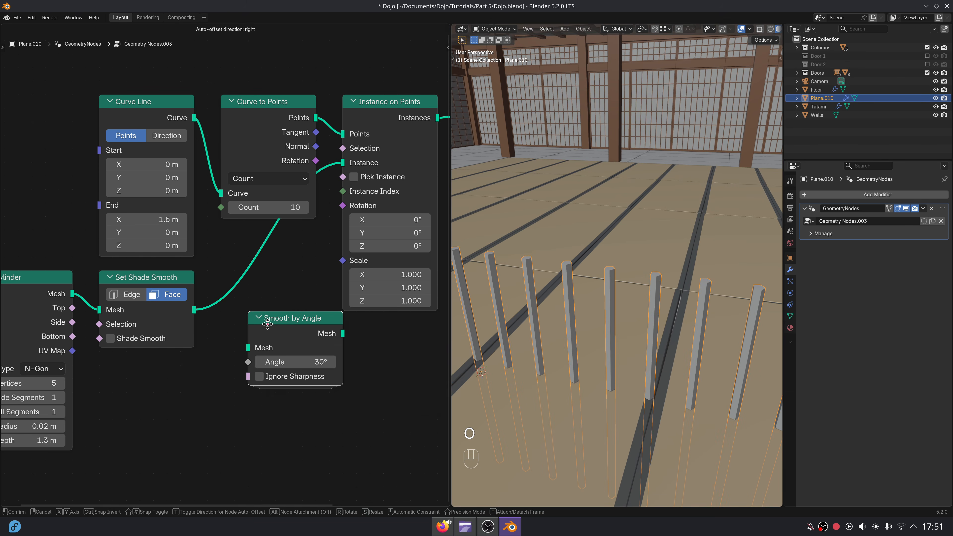
{"action": "left_click", "coordinate": [229, 281]}
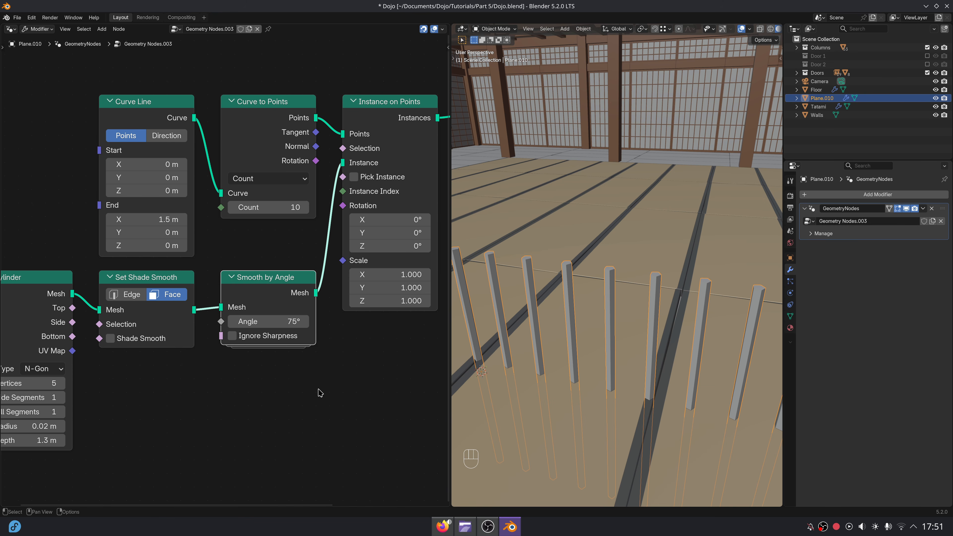
{"action": "left_click", "coordinate": [110, 338]}
Switch the Curve to Points node to Length mode and set its length to 0.02 m.
{"action": "middle_click_drag", "start_coordinate": [598, 355], "coordinate": [615, 318]}
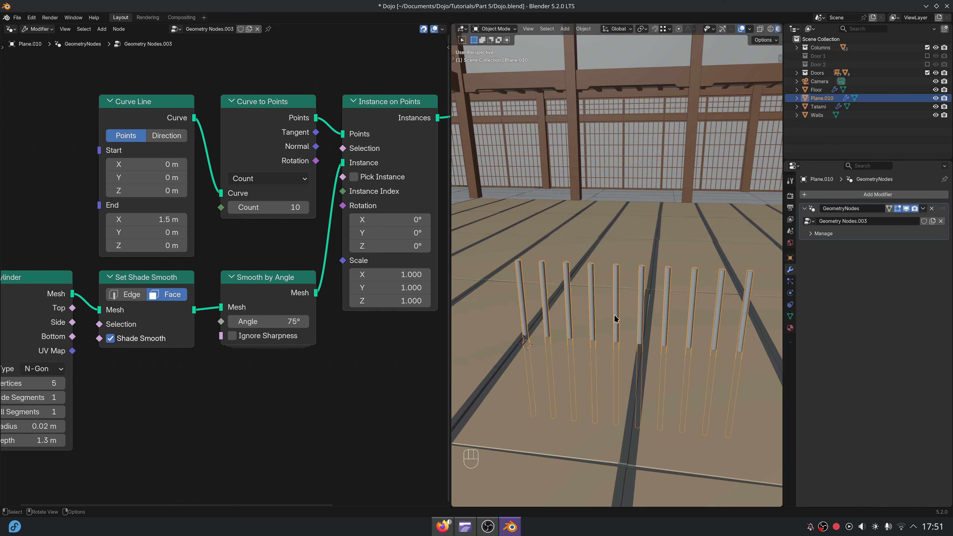
{"action": "scroll", "coordinate": [270, 328], "scroll_direction": "down", "scroll_amount": 2}
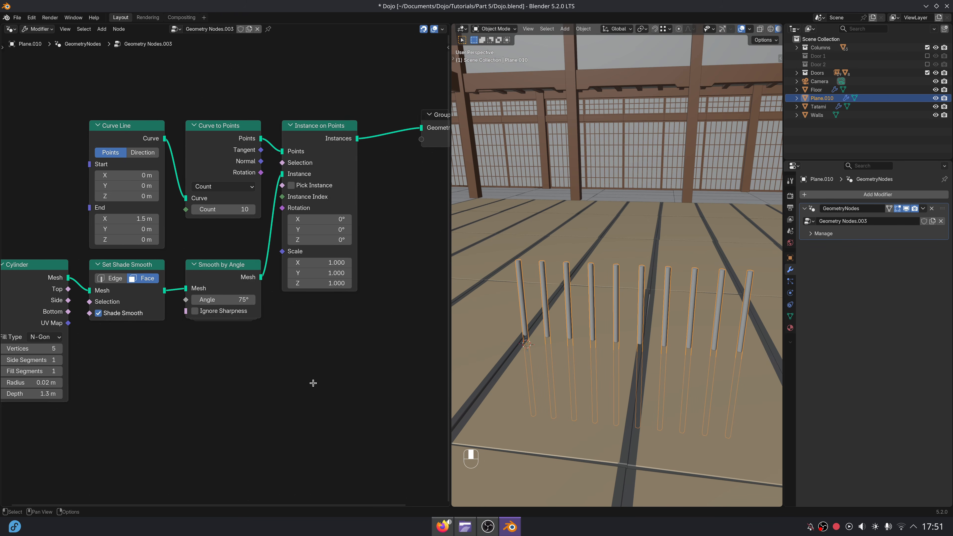
{"action": "scroll", "coordinate": [241, 184], "scroll_direction": "up", "scroll_amount": 3}
{"action": "left_click", "coordinate": [235, 198]}
{"action": "left_click", "coordinate": [229, 269]}
{"action": "left_click", "coordinate": [242, 231]}
{"action": "type", "text": "."}
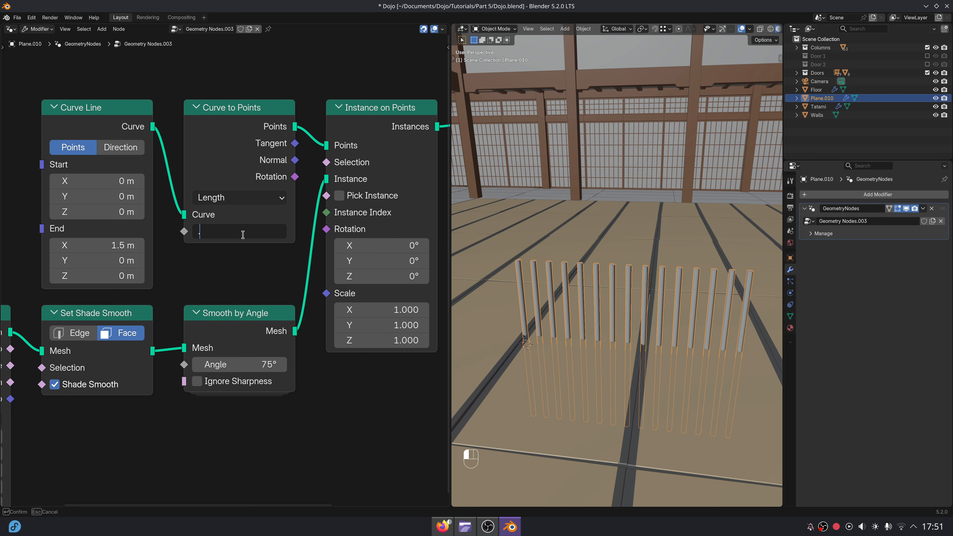
{"action": "type", "text": "02"}
{"action": "key", "text": "Return"}
{"action": "middle_click_drag", "start_coordinate": [601, 333], "coordinate": [641, 310]}
{"action": "middle_click_drag", "start_coordinate": [505, 377], "coordinate": [513, 352]}
Add a Random Rotation node below the Smooth by Angle node.
{"action": "middle_click_drag", "start_coordinate": [201, 395], "coordinate": [265, 188]}
{"action": "scroll", "coordinate": [218, 309], "scroll_direction": "down", "scroll_amount": 2}
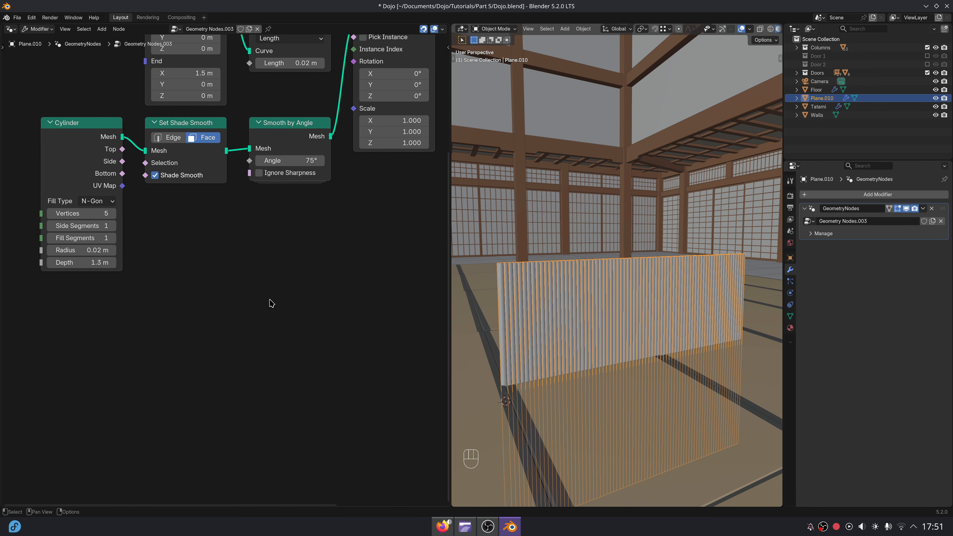
{"action": "key", "text": "shift+a"}
{"action": "mouse_move", "coordinate": [271, 302]}
{"action": "type", "text": "random ro"}
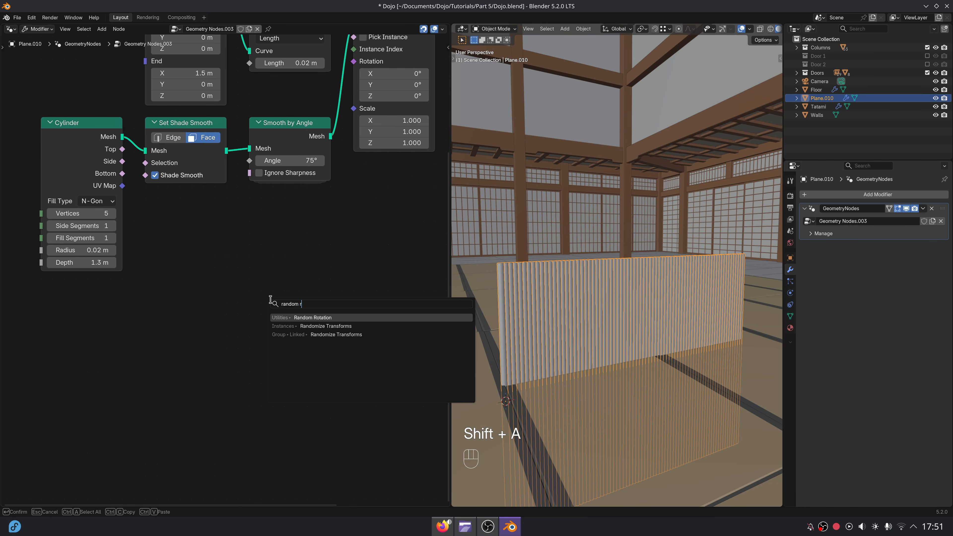
{"action": "key", "text": "Return"}
{"action": "left_click", "coordinate": [274, 206]}
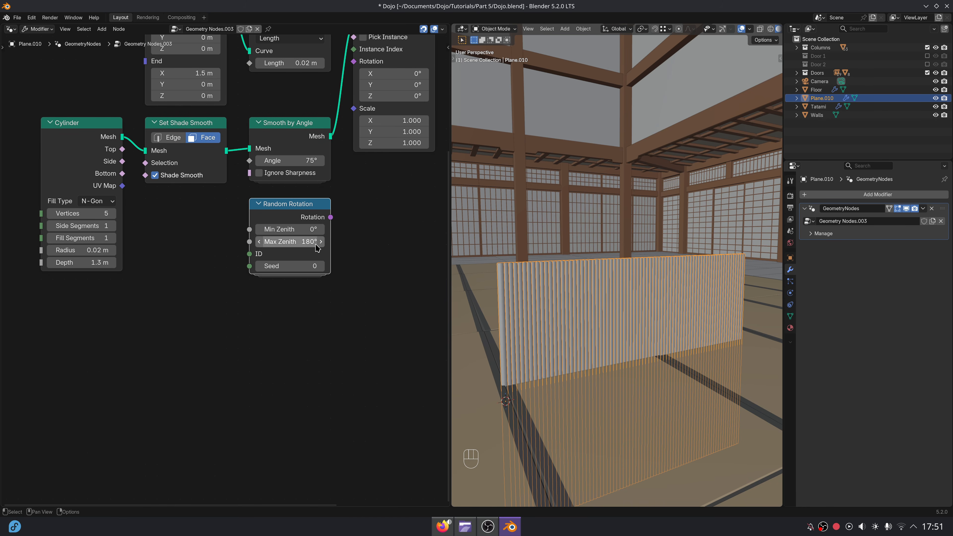
Set Random Rotation's Max Zenith to 0.1° and link its rotation to the Rotation input of Instance on Points.
{"action": "key", "text": "Return"}
{"action": "scroll", "coordinate": [256, 296], "scroll_direction": "up", "scroll_amount": 1}
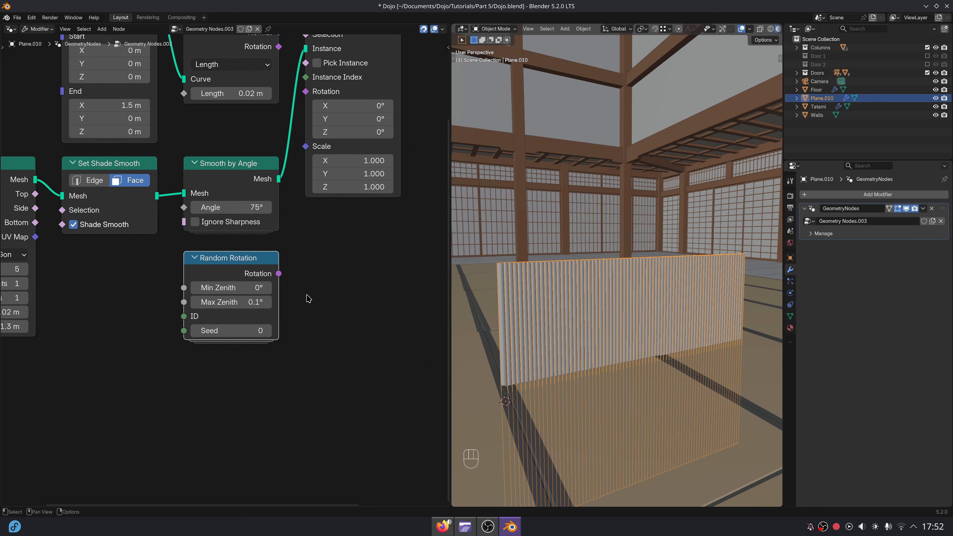
{"action": "left_click_drag", "start_coordinate": [303, 100], "coordinate": [304, 93]}
{"action": "middle_click_drag", "start_coordinate": [484, 236], "coordinate": [649, 327]}
{"action": "key", "text": "alt+a"}
Add a Cube mesh node below the Random Rotation node.
{"action": "middle_click_drag", "start_coordinate": [190, 407], "coordinate": [317, 268]}
{"action": "key", "text": "shift+a"}
{"action": "type", "text": "cube"}
{"action": "key", "text": "Return"}
{"action": "left_click", "coordinate": [294, 219]}
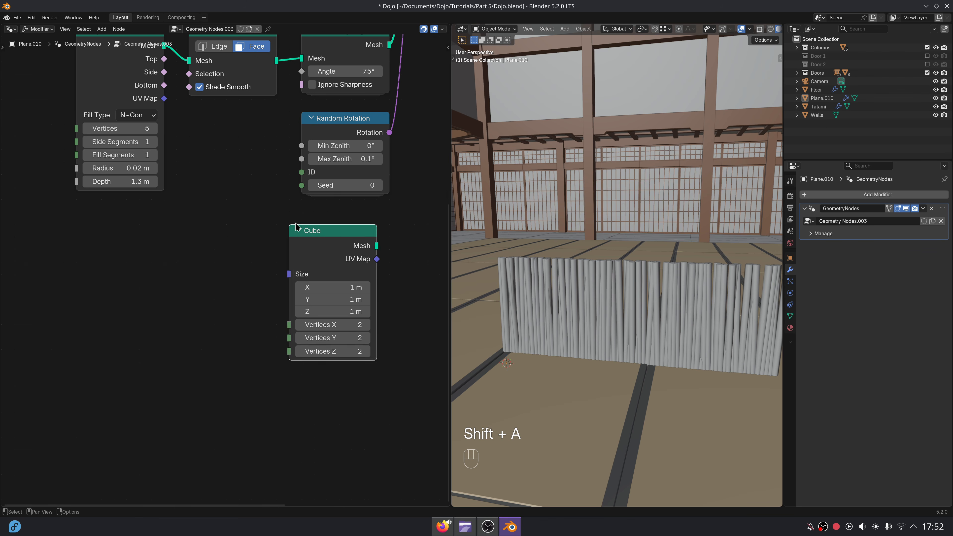
Insert a Join Geometry node between Instance on Points and Group Output, and link the Cube's mesh into it.
{"action": "scroll", "coordinate": [315, 221], "scroll_direction": "down", "scroll_amount": 6}
{"action": "middle_click_drag", "start_coordinate": [337, 222], "coordinate": [228, 342]}
{"action": "scroll", "coordinate": [227, 360], "scroll_direction": "up", "scroll_amount": 2}
{"action": "left_click_drag", "start_coordinate": [209, 393], "coordinate": [348, 125]}
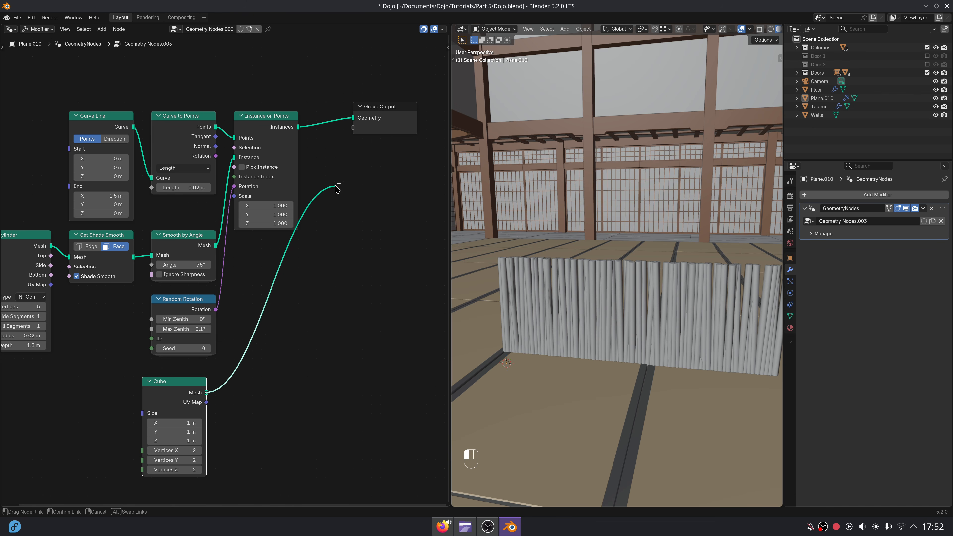
{"action": "key", "text": "shift+a"}
{"action": "type", "text": "join"}
{"action": "key", "text": "Return"}
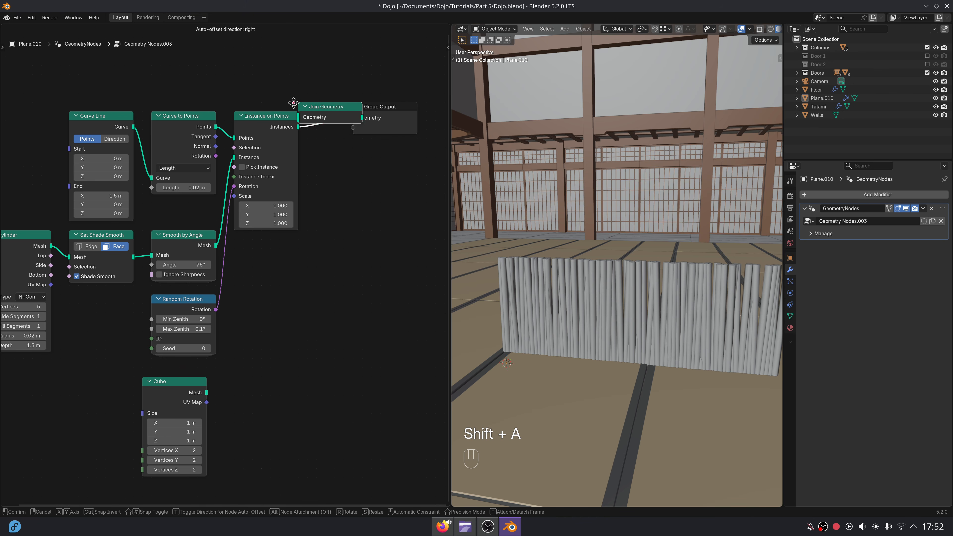
{"action": "left_click", "coordinate": [294, 100]}
{"action": "left_click_drag", "start_coordinate": [356, 113], "coordinate": [317, 130]}
{"action": "middle_click_drag", "start_coordinate": [259, 394], "coordinate": [392, 310]}
{"action": "scroll", "coordinate": [326, 313], "scroll_direction": "up", "scroll_amount": 4}
{"action": "left_click_drag", "start_coordinate": [325, 316], "coordinate": [251, 330]}
Set the Cube node's size to 0.08 m in Y and 0.04 m in Z.
{"action": "middle_click_drag", "start_coordinate": [258, 349], "coordinate": [289, 288]}
{"action": "scroll", "coordinate": [290, 288], "scroll_direction": "up", "scroll_amount": 5}
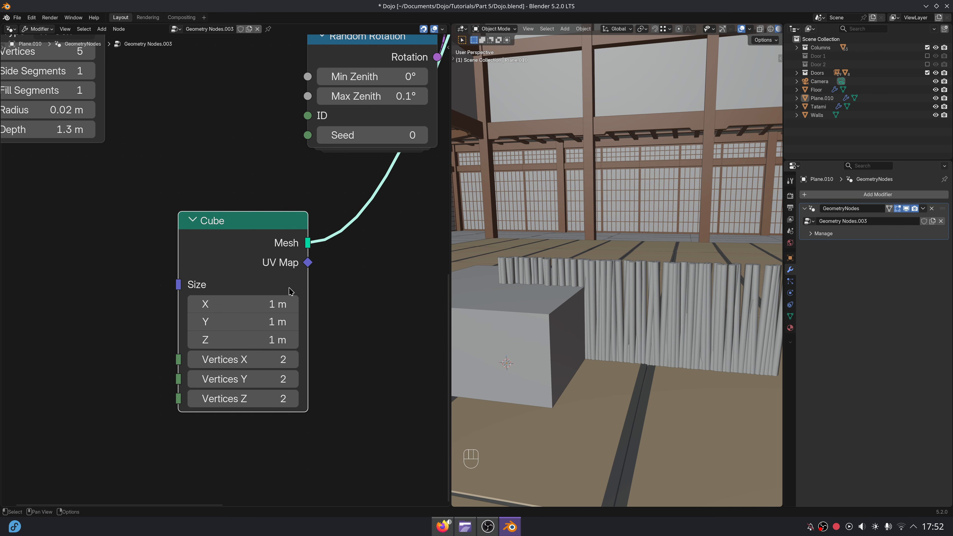
{"action": "middle_click_drag", "start_coordinate": [206, 312], "coordinate": [249, 312]}
{"action": "middle_click_drag", "start_coordinate": [169, 320], "coordinate": [208, 325]}
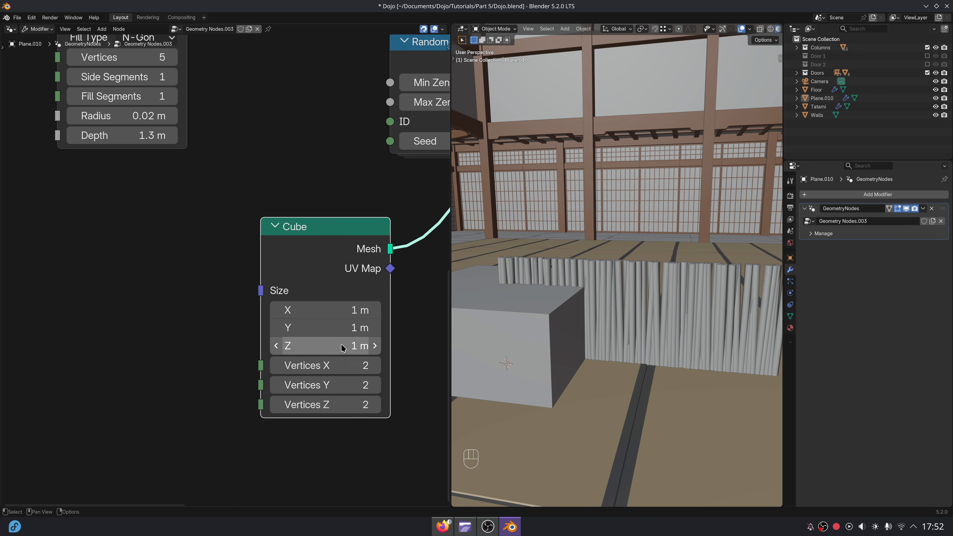
{"action": "left_click", "coordinate": [342, 329]}
{"action": "type", "text": ".08"}
{"action": "key", "text": "Return"}
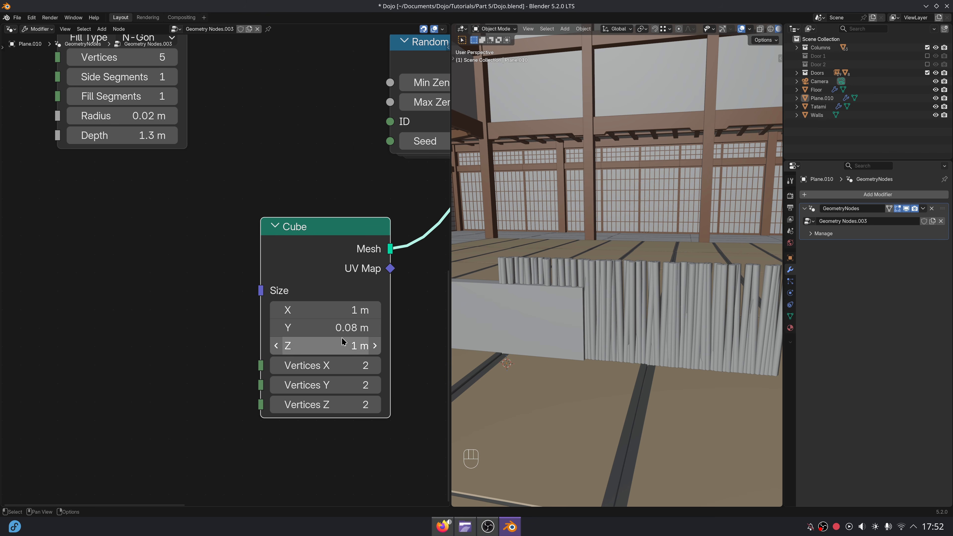
{"action": "left_click", "coordinate": [342, 340]}
{"action": "type", "text": ".04"}
{"action": "key", "text": "Return"}
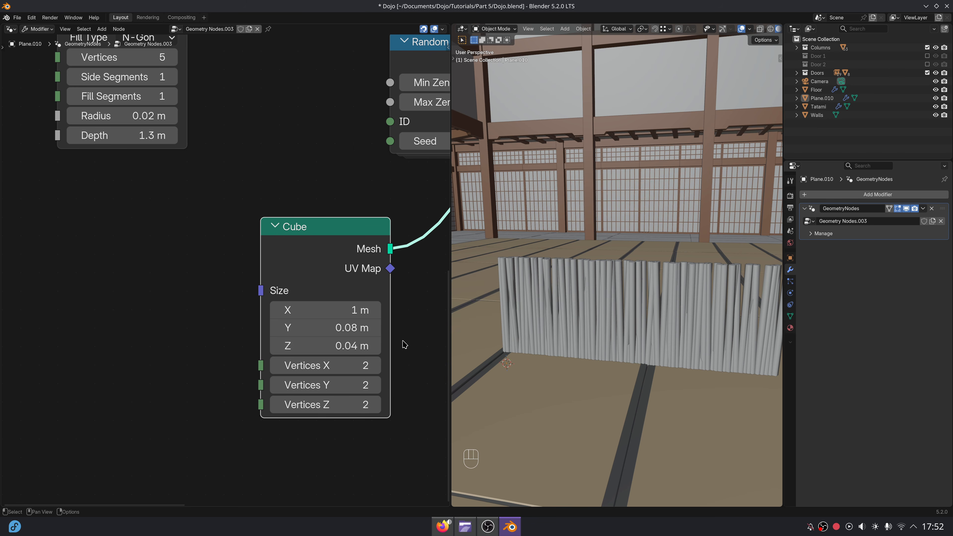
Raise the bamboo panel object along the Z axis so the sticks stand above the floor, and deselect it.
{"action": "left_click", "coordinate": [579, 320]}
{"action": "middle_click_drag", "start_coordinate": [579, 319], "coordinate": [619, 339]}
{"action": "key", "text": "g"}
{"action": "key", "text": "z"}
{"action": "left_click", "coordinate": [605, 317]}
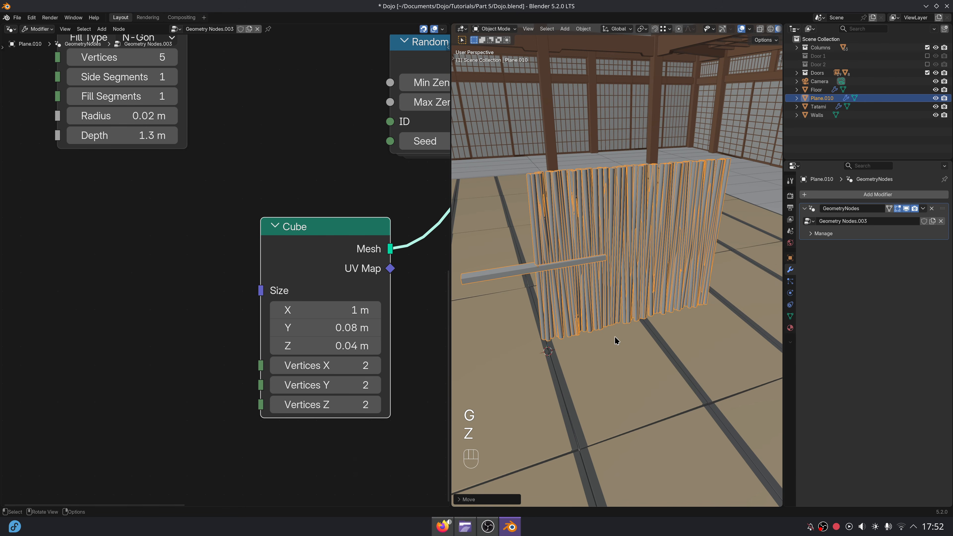
{"action": "key", "text": "alt+a"}
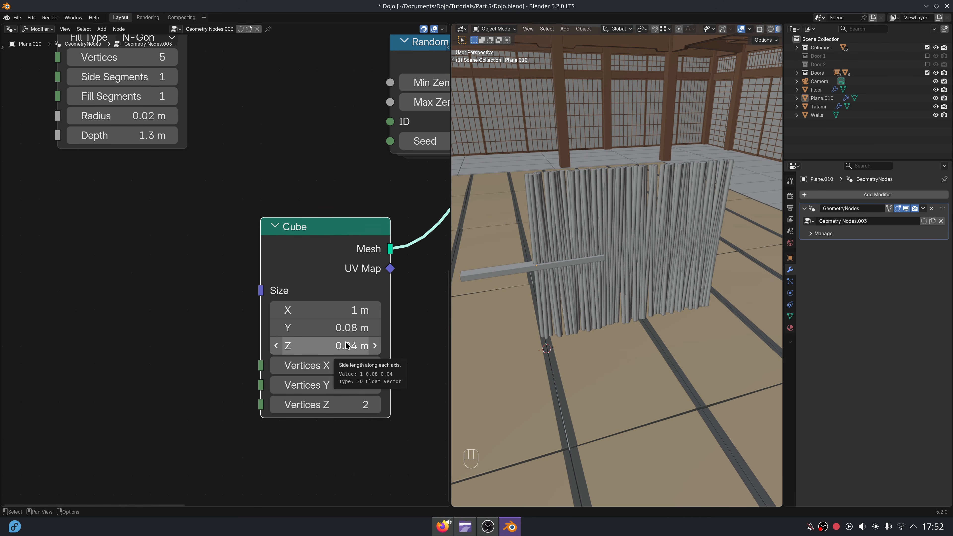
Insert a Mesh Bevel node after the Cube and set all four of its offsets to 0.003 m.
{"action": "middle_click_drag", "start_coordinate": [334, 327], "coordinate": [167, 346]}
{"action": "key", "text": "shift+a"}
{"action": "type", "text": "bev"}
{"action": "key", "text": "Return"}
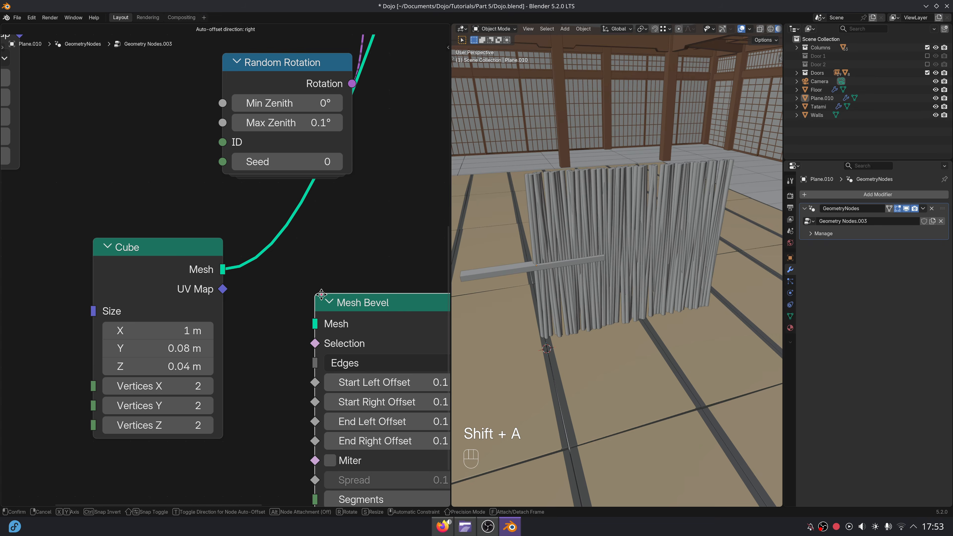
{"action": "left_click", "coordinate": [270, 235]}
{"action": "middle_click_drag", "start_coordinate": [345, 328], "coordinate": [320, 285]}
{"action": "mouse_move", "coordinate": [320, 285]}
{"action": "left_mouse_down"}
{"action": "mouse_move", "coordinate": [320, 344]}
{"action": "mouse_move", "coordinate": [321, 288]}
{"action": "left_mouse_up"}
{"action": "type", "text": ".003"}
{"action": "key", "text": "Return"}
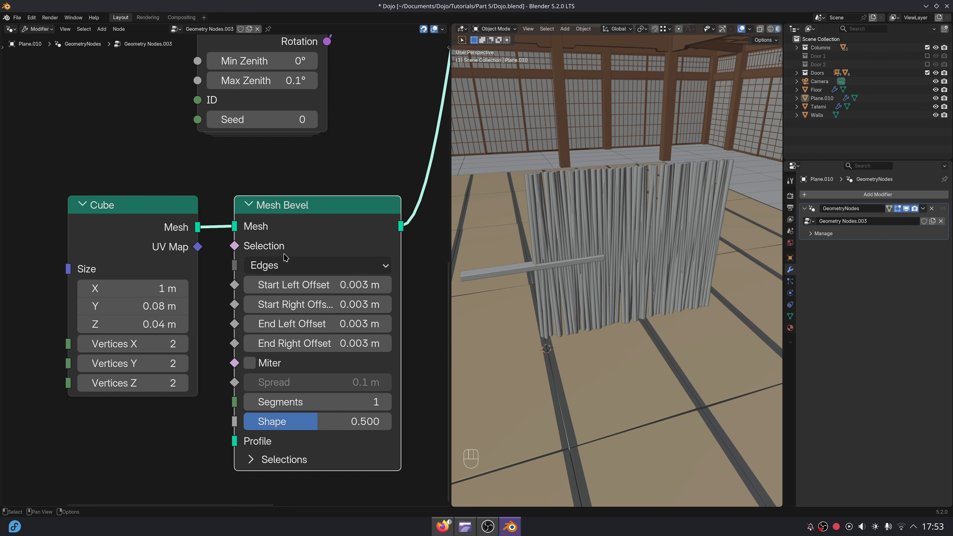
Move the Cube and Mesh Bevel nodes together to make room for another node after the bevel.
{"action": "scroll", "coordinate": [365, 259], "scroll_direction": "down", "scroll_amount": 3}
{"action": "middle_click_drag", "start_coordinate": [367, 256], "coordinate": [259, 259]}
{"action": "left_click", "coordinate": [327, 262]}
{"action": "left_click_drag", "start_coordinate": [84, 195], "coordinate": [240, 248]}
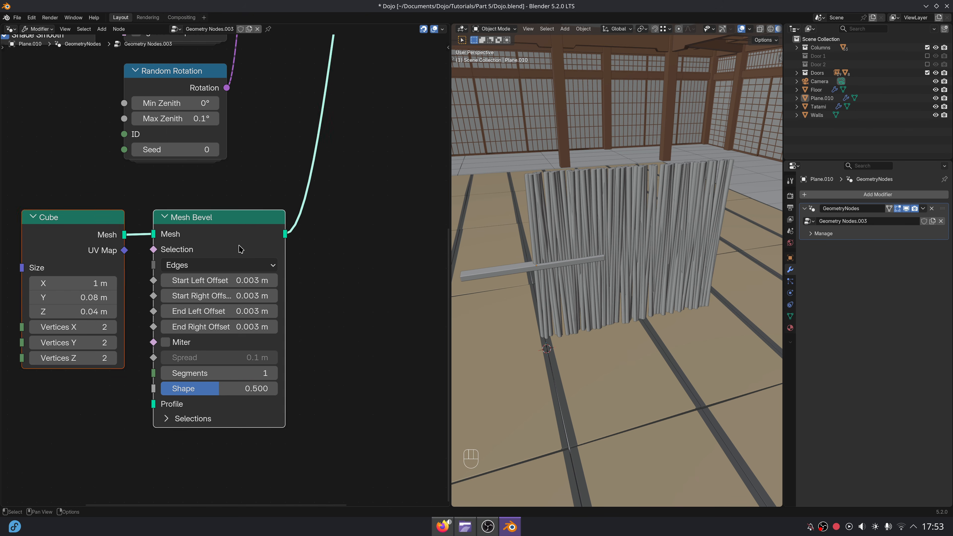
{"action": "key", "text": "g"}
{"action": "left_click", "coordinate": [168, 234]}
Insert a Set Position node after Mesh Bevel and shift its X offset to about 0.4 m.
{"action": "key", "text": "shift+a"}
{"action": "type", "text": "set p"}
{"action": "key", "text": "Return"}
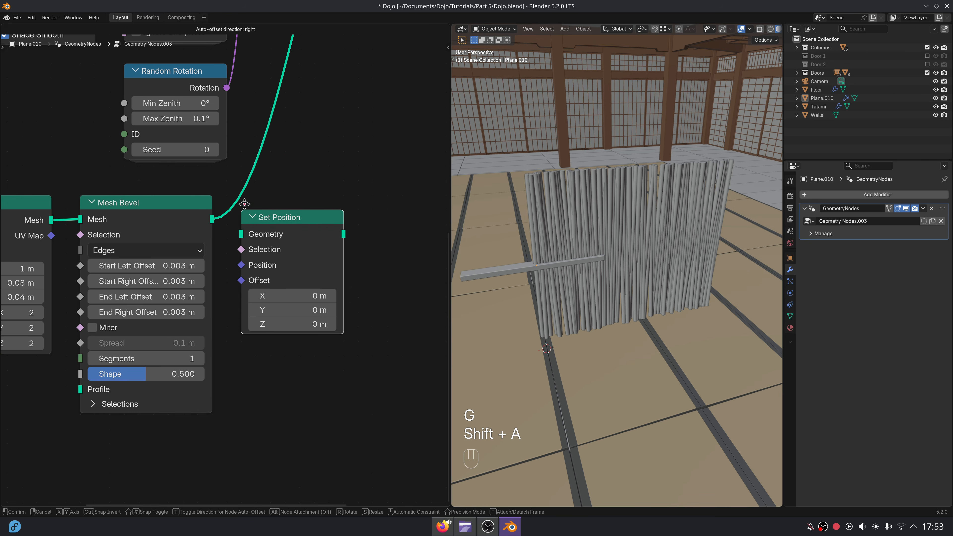
{"action": "left_click", "coordinate": [262, 246]}
{"action": "middle_click_drag", "start_coordinate": [269, 334], "coordinate": [302, 313]}
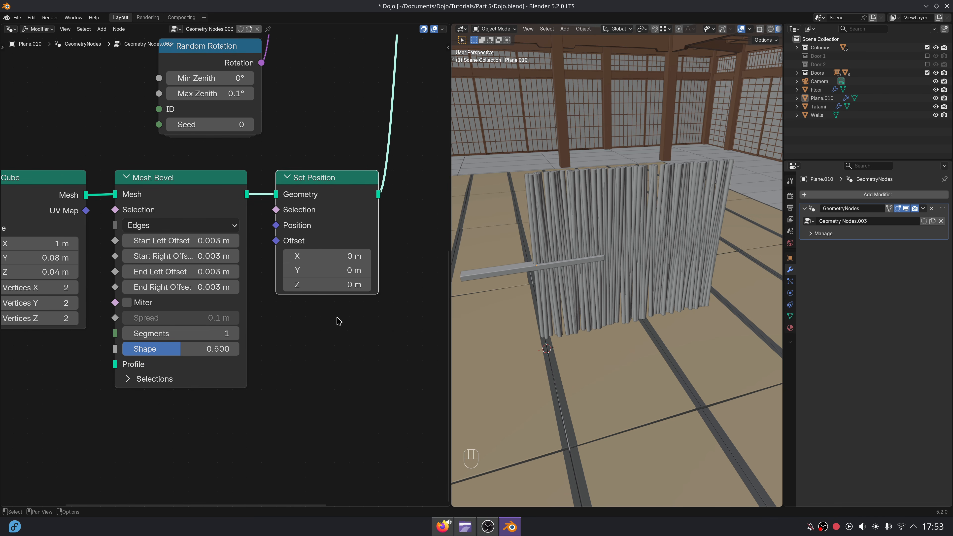
{"action": "mouse_move", "coordinate": [326, 255]}
{"action": "left_mouse_down"}
{"action": "mouse_move", "coordinate": [349, 256]}
{"action": "mouse_move", "coordinate": [327, 255]}
{"action": "left_mouse_up"}
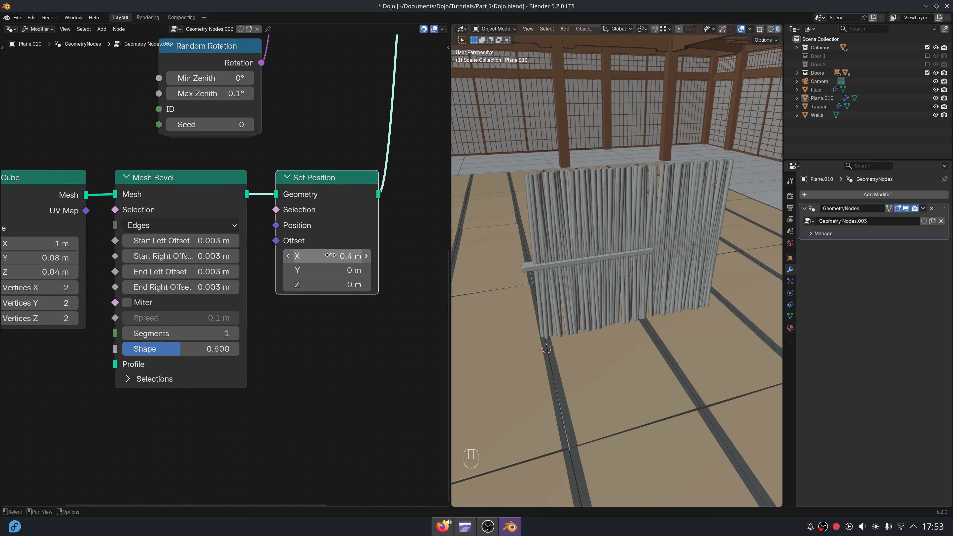
Add a Combine XYZ node in front of the Curve Line node.
{"action": "scroll", "coordinate": [300, 366], "scroll_direction": "down", "scroll_amount": 8}
{"action": "middle_click_drag", "start_coordinate": [216, 196], "coordinate": [292, 307]}
{"action": "scroll", "coordinate": [271, 224], "scroll_direction": "up", "scroll_amount": 3}
{"action": "scroll", "coordinate": [271, 223], "scroll_direction": "up", "scroll_amount": 4}
{"action": "key", "text": "shift+a"}
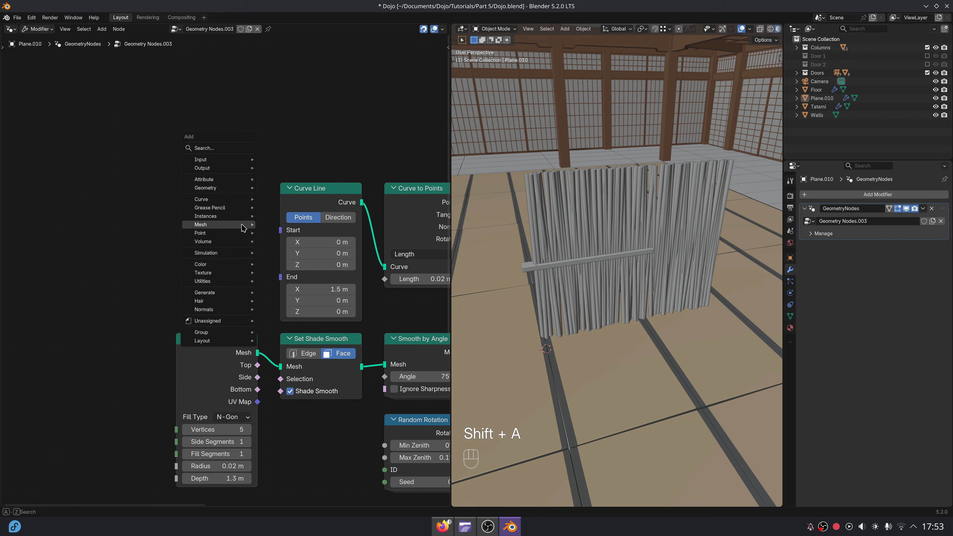
{"action": "type", "text": "combine"}
{"action": "key", "text": "Return"}
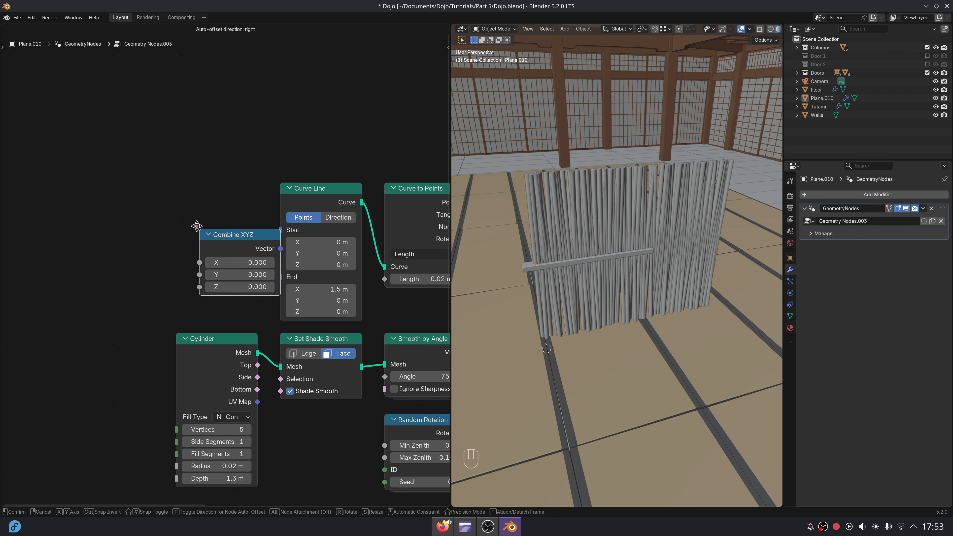
{"action": "left_click", "coordinate": [173, 237]}
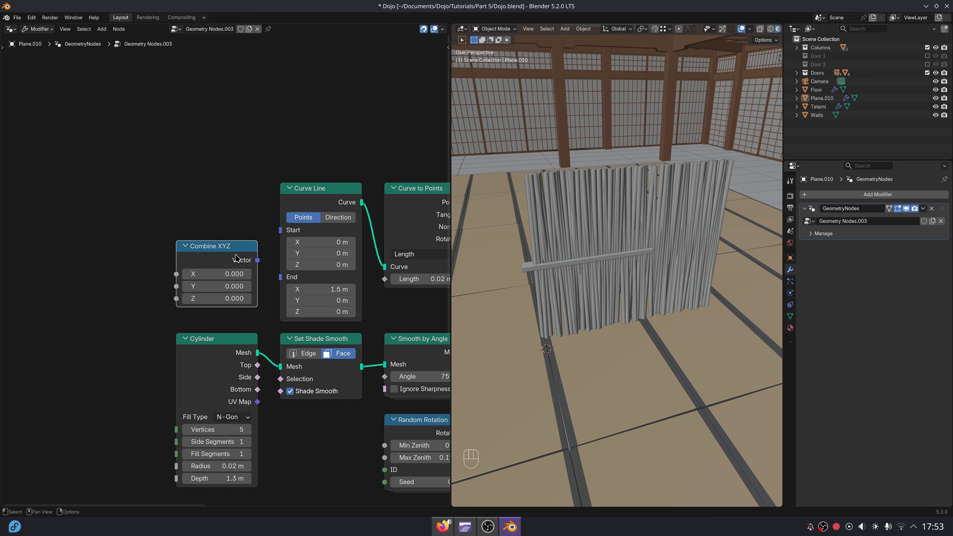
Add a Group Input node and link it to Combine XYZ's X as a new exposed input.
{"action": "middle_click_drag", "start_coordinate": [128, 252], "coordinate": [190, 232]}
{"action": "key", "text": "shift+a"}
{"action": "type", "text": "inp"}
{"action": "key", "text": "Return"}
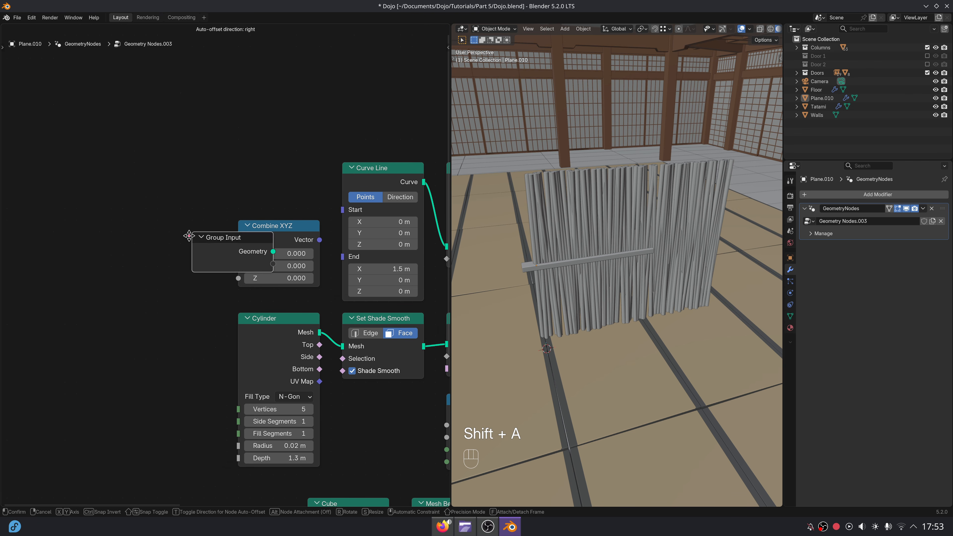
{"action": "left_click", "coordinate": [105, 226]}
{"action": "left_click_drag", "start_coordinate": [233, 256], "coordinate": [232, 256]}
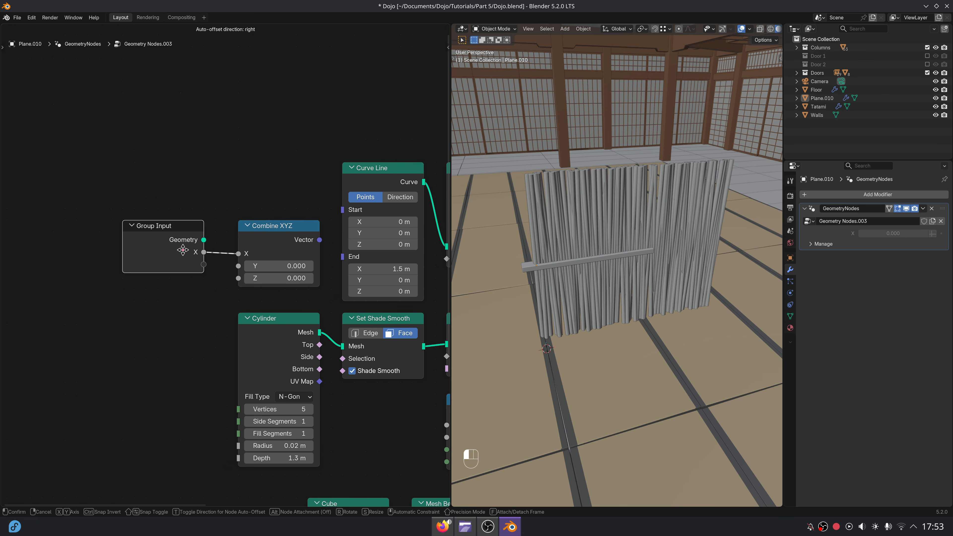
Link Combine XYZ to the Curve Line's End with the modifier's X set to 1, and hide the Group Input's unused sockets.
{"action": "mouse_move", "coordinate": [344, 262]}
{"action": "left_mouse_down"}
{"action": "mouse_move", "coordinate": [322, 251]}
{"action": "mouse_move", "coordinate": [347, 257]}
{"action": "left_mouse_up"}
{"action": "key", "text": "Return"}
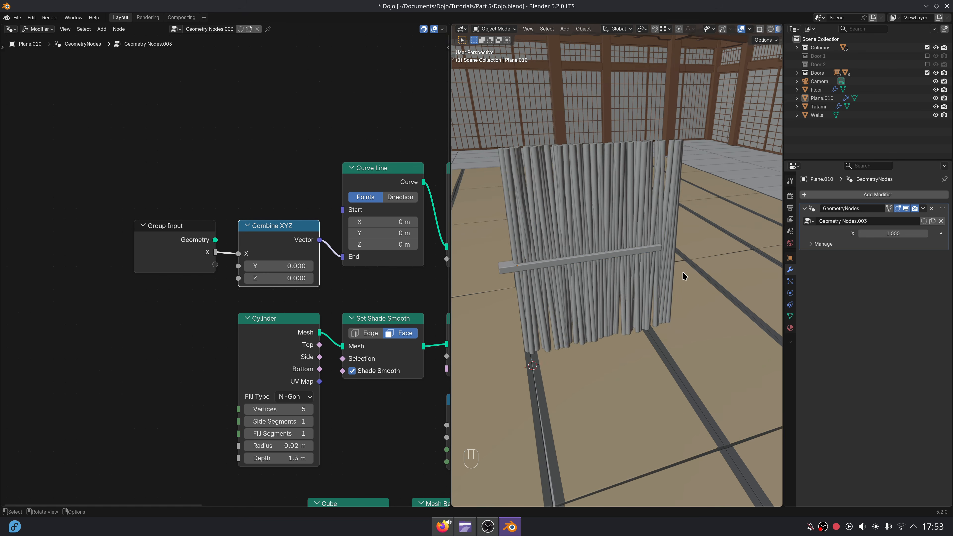
{"action": "scroll", "coordinate": [195, 258], "scroll_direction": "down", "scroll_amount": 1}
{"action": "key", "text": "ctrl+h"}
Add a second Combine XYZ node in front of the Cube node with Y 0.08 and Z 0.04.
{"action": "middle_click_drag", "start_coordinate": [195, 257], "coordinate": [184, 174]}
{"action": "middle_click_drag", "start_coordinate": [294, 312], "coordinate": [351, 294]}
{"action": "key", "text": "shift+a"}
{"action": "type", "text": "combine"}
{"action": "key", "text": "Return"}
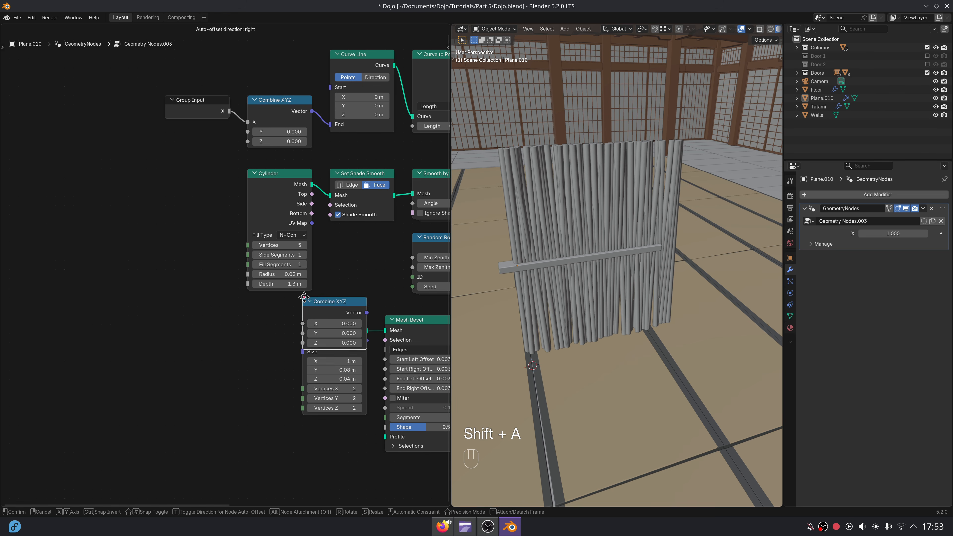
{"action": "left_click", "coordinate": [254, 328]}
{"action": "scroll", "coordinate": [255, 332], "scroll_direction": "up", "scroll_amount": 5}
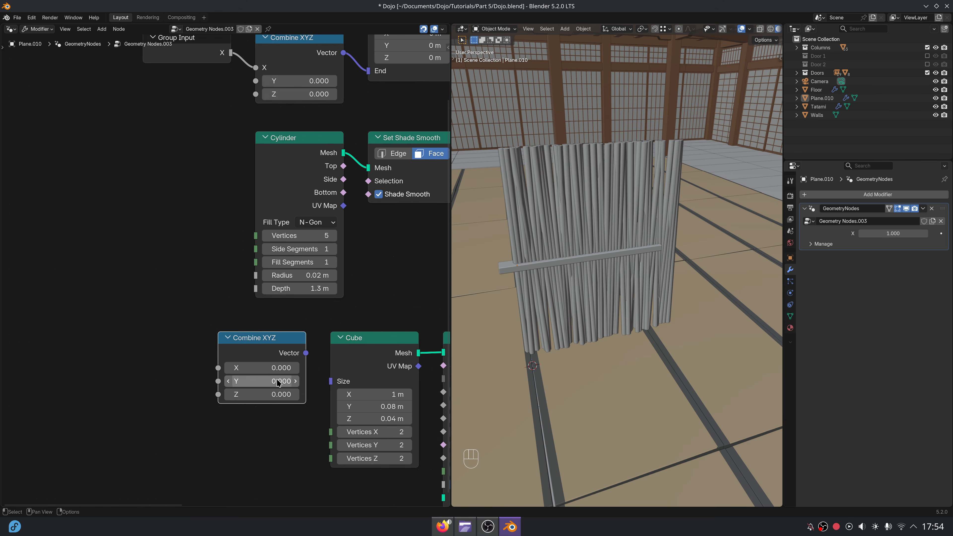
{"action": "middle_click_drag", "start_coordinate": [277, 382], "coordinate": [209, 336]}
{"action": "left_click", "coordinate": [198, 346]}
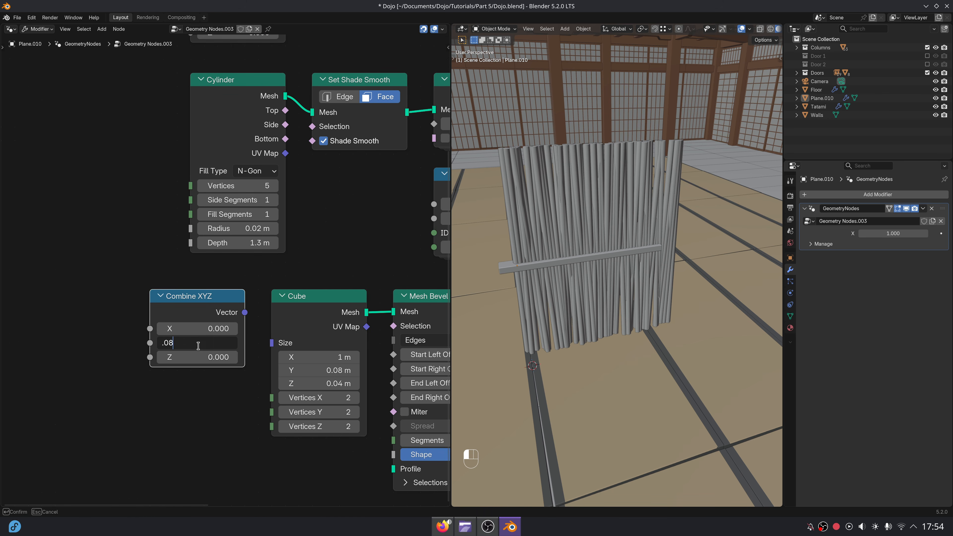
{"action": "left_click", "coordinate": [188, 357]}
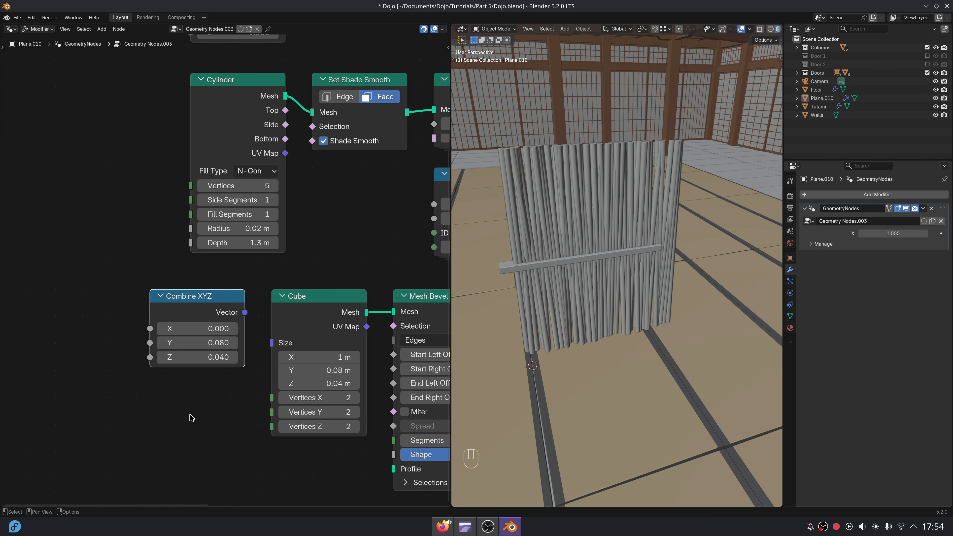
Link the second Combine XYZ's vector to the Cube's Size and set its X to 1.
{"action": "left_click_drag", "start_coordinate": [266, 340], "coordinate": [268, 340]}
{"action": "scroll", "coordinate": [257, 293], "scroll_direction": "down", "scroll_amount": 3}
{"action": "middle_click_drag", "start_coordinate": [251, 296], "coordinate": [312, 330]}
{"action": "left_click_drag", "start_coordinate": [268, 352], "coordinate": [281, 352]}
Duplicate the Group Input node beside the second Combine XYZ and link its X output to that node's X.
{"action": "middle_click_drag", "start_coordinate": [243, 110], "coordinate": [253, 116]}
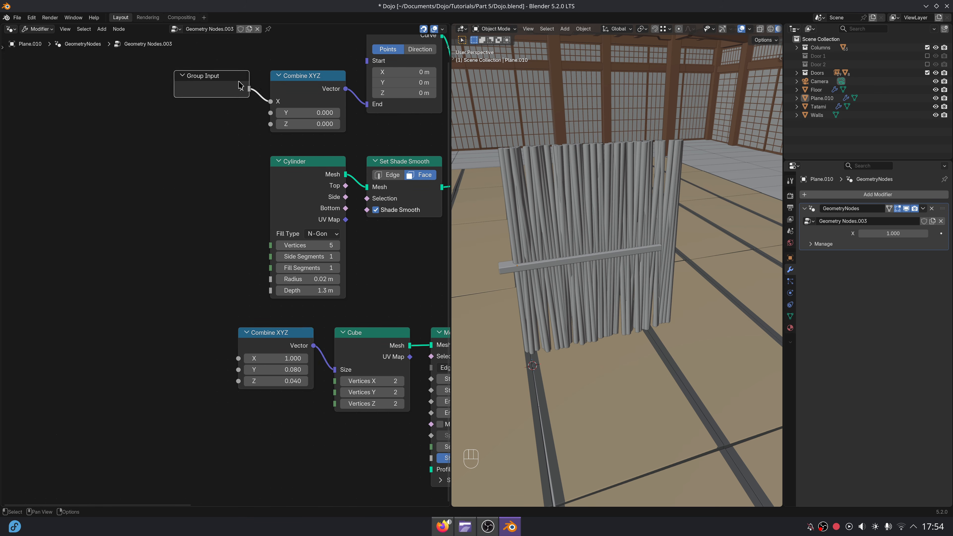
{"action": "key", "text": "shift+d"}
{"action": "left_click", "coordinate": [181, 352]}
{"action": "middle_click_drag", "start_coordinate": [218, 348], "coordinate": [283, 316]}
{"action": "scroll", "coordinate": [280, 317], "scroll_direction": "up", "scroll_amount": 1}
{"action": "left_click_drag", "start_coordinate": [268, 321], "coordinate": [279, 328]}
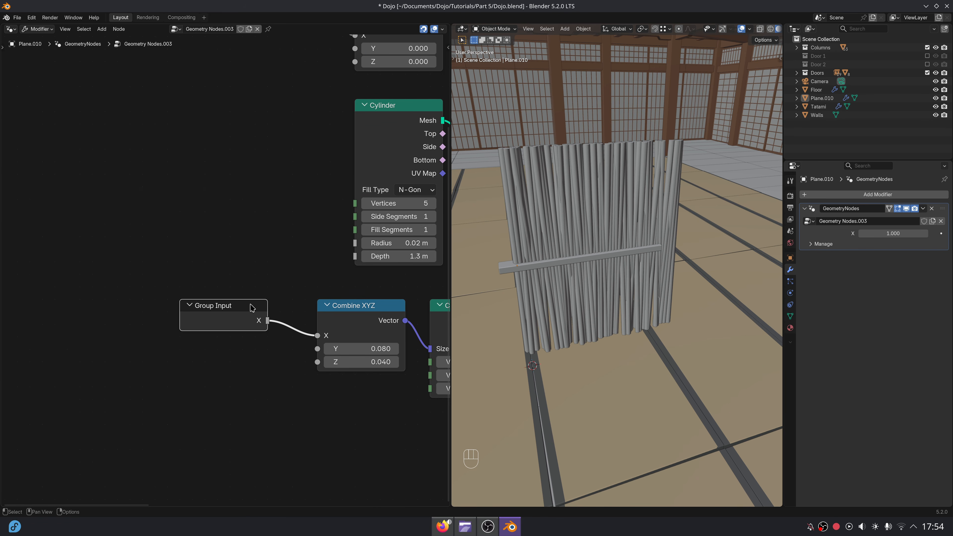
Insert a Multiply node with value 1.02 between the lower Group Input's X and the Combine XYZ feeding the Cube.
{"action": "key", "text": "g"}
{"action": "key", "text": "x"}
{"action": "left_click", "coordinate": [113, 307]}
{"action": "left_click_drag", "start_coordinate": [130, 320], "coordinate": [165, 278]}
{"action": "type", "text": "mul"}
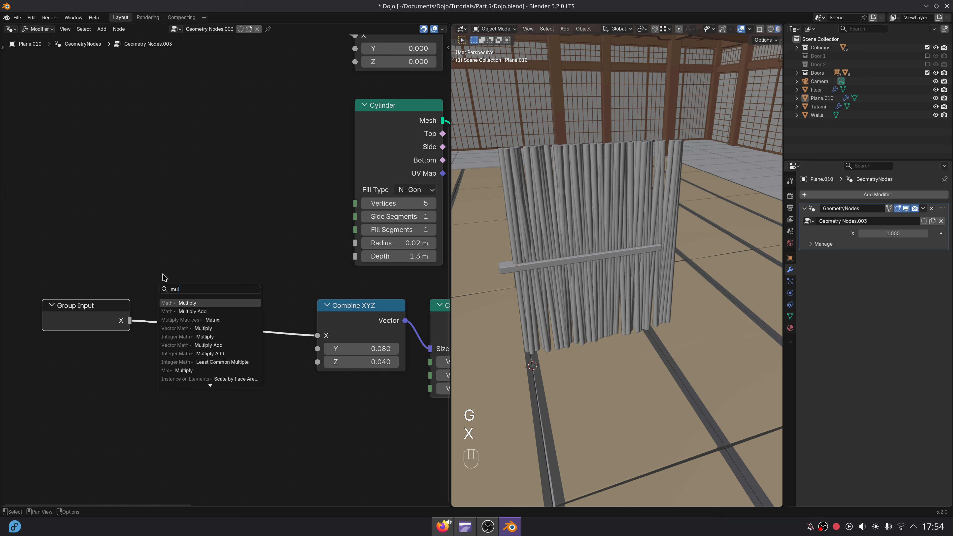
{"action": "key", "text": "Return"}
{"action": "left_click", "coordinate": [167, 293]}
{"action": "left_click_drag", "start_coordinate": [106, 285], "coordinate": [224, 351]}
{"action": "key", "text": "g"}
{"action": "left_click", "coordinate": [275, 351]}
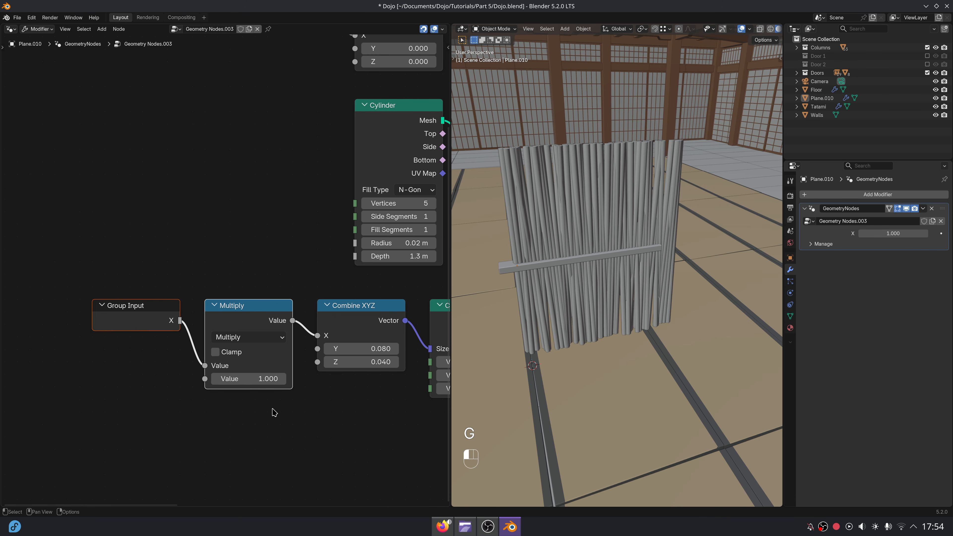
{"action": "left_click", "coordinate": [262, 378]}
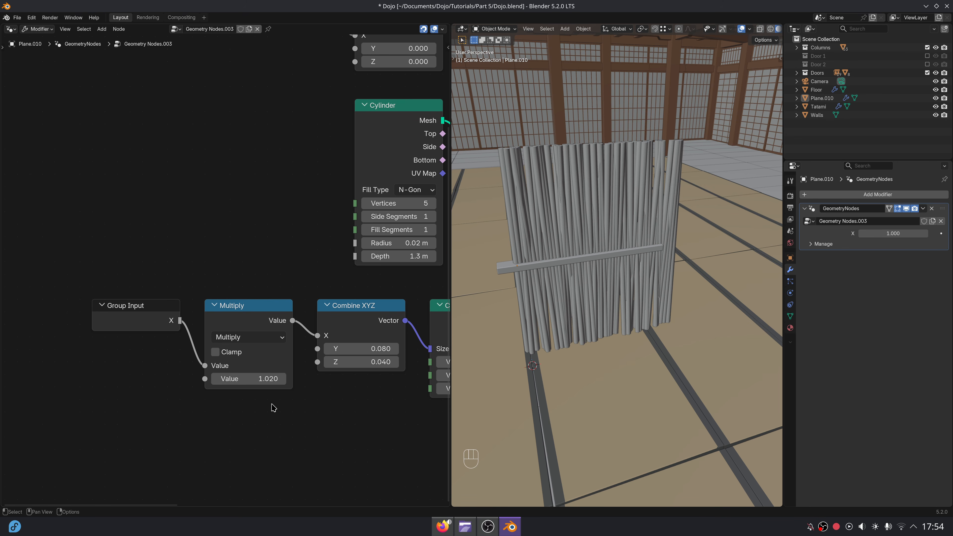
Add a Combine XYZ node below Mesh Bevel and link its vector to the Set Position's Offset.
{"action": "scroll", "coordinate": [339, 429], "scroll_direction": "down", "scroll_amount": 3}
{"action": "middle_click_drag", "start_coordinate": [364, 435], "coordinate": [231, 339]}
{"action": "scroll", "coordinate": [247, 367], "scroll_direction": "down", "scroll_amount": 1}
{"action": "key", "text": "shift+a"}
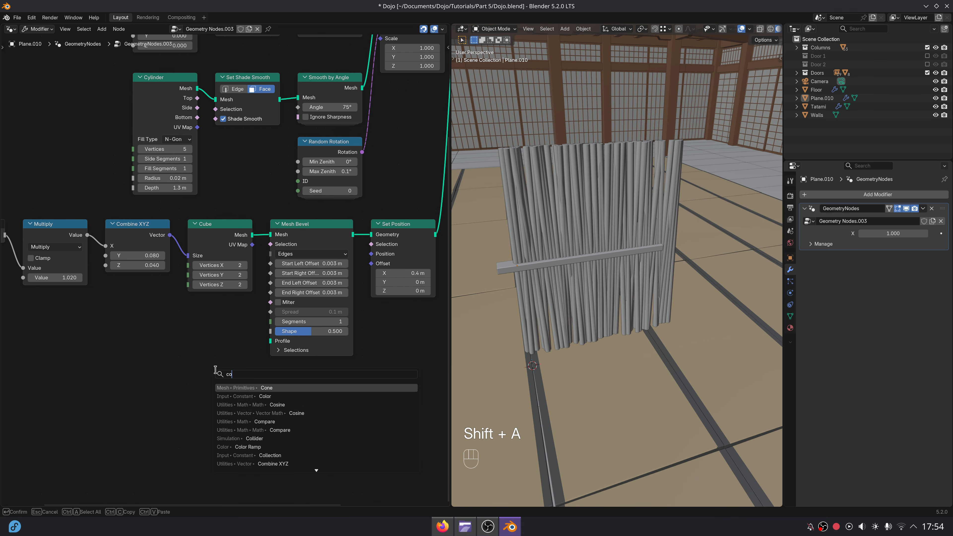
{"action": "type", "text": "combin"}
{"action": "key", "text": "Return"}
{"action": "left_click", "coordinate": [307, 380]}
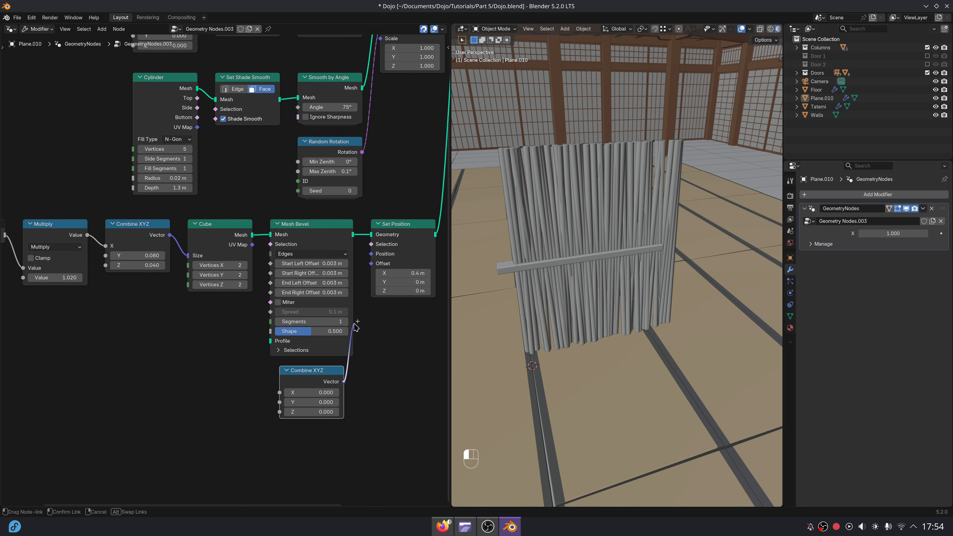
{"action": "left_click_drag", "start_coordinate": [374, 266], "coordinate": [372, 264]}
Feed the lower Group Input's X through a Divide node with value 2 into the offset Combine XYZ's X.
{"action": "middle_click_drag", "start_coordinate": [225, 337], "coordinate": [305, 326]}
{"action": "left_click_drag", "start_coordinate": [85, 223], "coordinate": [168, 341]}
{"action": "type", "text": "div"}
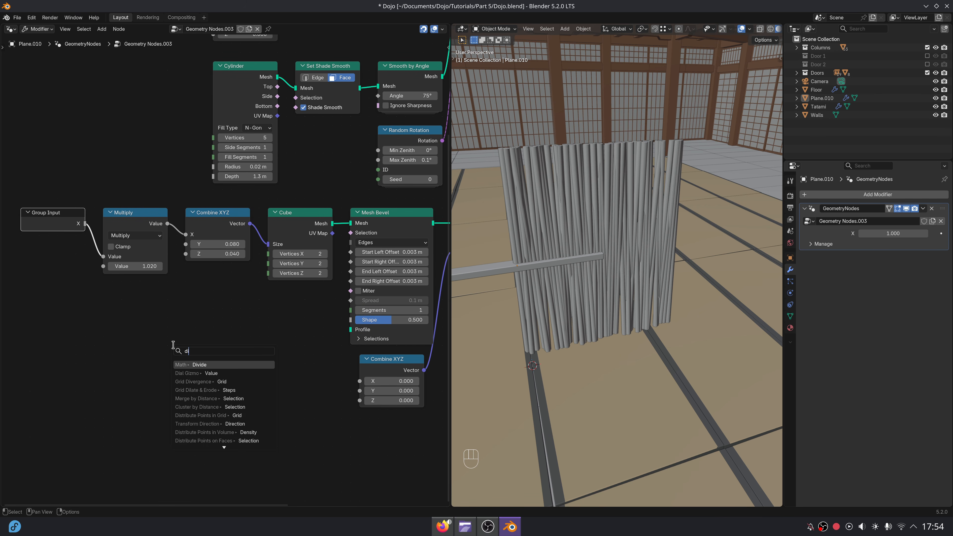
{"action": "key", "text": "Return"}
{"action": "left_click", "coordinate": [335, 383]}
{"action": "left_click_drag", "start_coordinate": [337, 372], "coordinate": [359, 381]}
Test the panel at different widths and set the modifier's X to 1.43.
{"action": "left_click", "coordinate": [579, 268]}
{"action": "mouse_move", "coordinate": [579, 267]}
{"action": "middle_mouse_down"}
{"action": "mouse_move", "coordinate": [574, 300]}
{"action": "mouse_move", "coordinate": [578, 270]}
{"action": "mouse_move", "coordinate": [568, 263]}
{"action": "middle_mouse_up"}
{"action": "key", "text": "alt+a"}
{"action": "left_click_drag", "start_coordinate": [888, 234], "coordinate": [914, 234]}
{"action": "scroll", "coordinate": [712, 263], "scroll_direction": "down", "scroll_amount": 3}
{"action": "middle_click_drag", "start_coordinate": [713, 262], "coordinate": [692, 238]}
{"action": "scroll", "coordinate": [691, 238], "scroll_direction": "down", "scroll_amount": 2}
{"action": "mouse_move", "coordinate": [863, 234]}
{"action": "left_mouse_down"}
{"action": "mouse_move", "coordinate": [878, 234]}
{"action": "mouse_move", "coordinate": [844, 233]}
{"action": "mouse_move", "coordinate": [857, 234]}
{"action": "left_mouse_up"}
{"action": "left_click", "coordinate": [674, 302]}
{"action": "middle_click_drag", "start_coordinate": [673, 303], "coordinate": [670, 321], "text": "shift"}
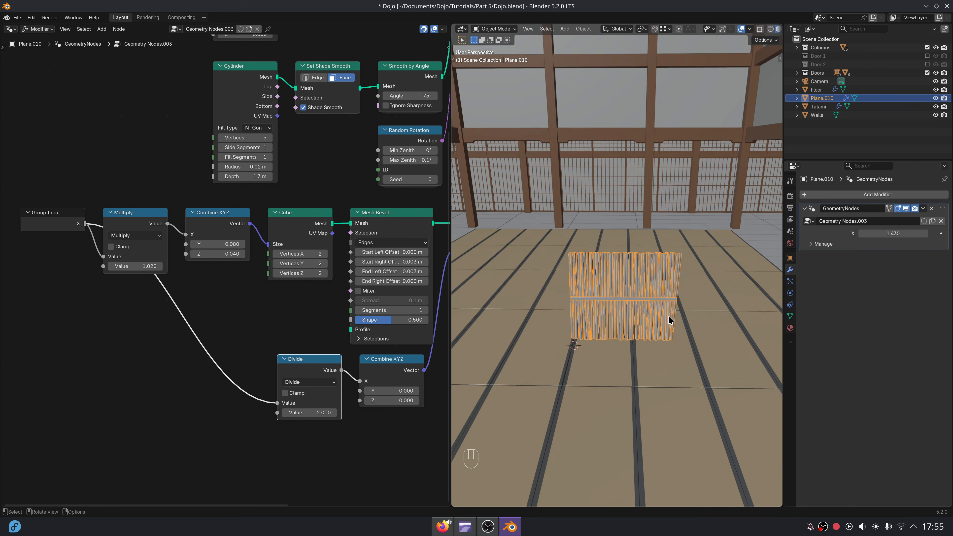
Add a Group Input beside the Cylinder, expose the Cylinder's Radius and Depth through it, and hide its unused sockets.
{"action": "scroll", "coordinate": [655, 300], "scroll_direction": "down", "scroll_amount": 2}
{"action": "middle_click_drag", "start_coordinate": [323, 195], "coordinate": [339, 353]}
{"action": "scroll", "coordinate": [175, 222], "scroll_direction": "up", "scroll_amount": 5}
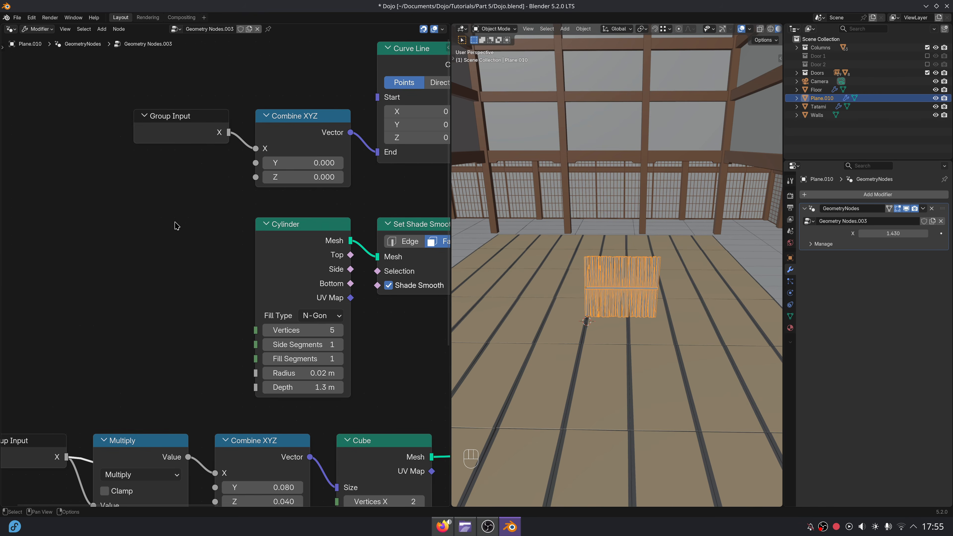
{"action": "key", "text": "shift+a"}
{"action": "key", "text": "Return"}
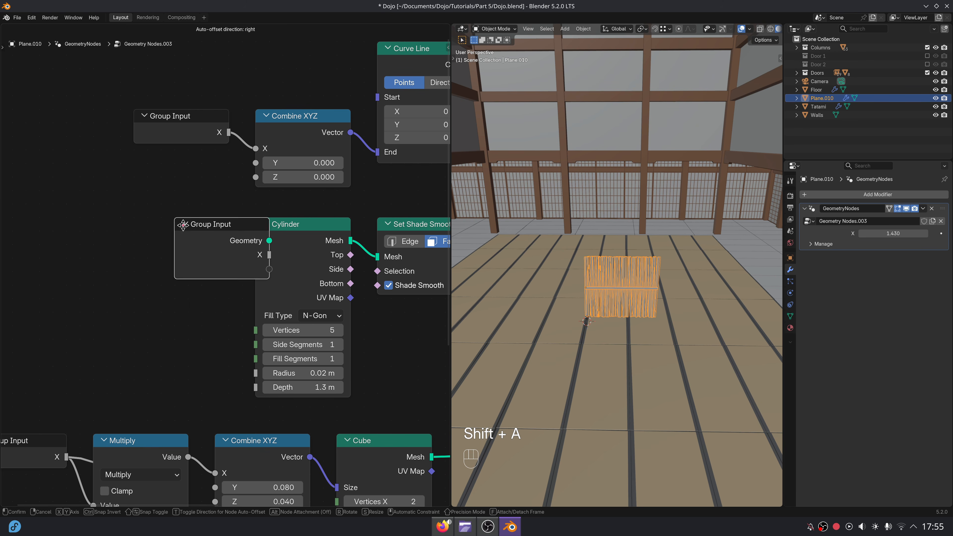
{"action": "left_click", "coordinate": [172, 261]}
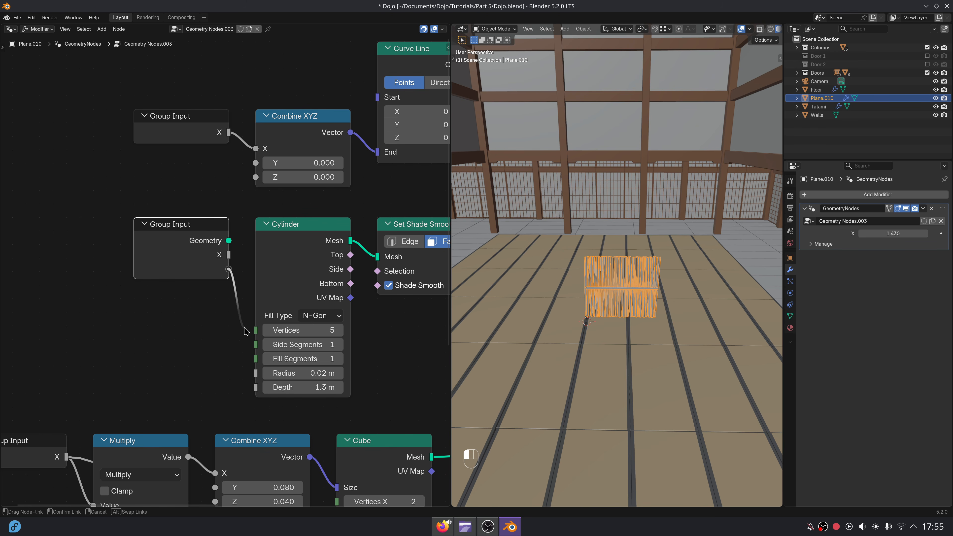
{"action": "left_click_drag", "start_coordinate": [253, 373], "coordinate": [255, 373]}
{"action": "left_click_drag", "start_coordinate": [228, 283], "coordinate": [255, 387]}
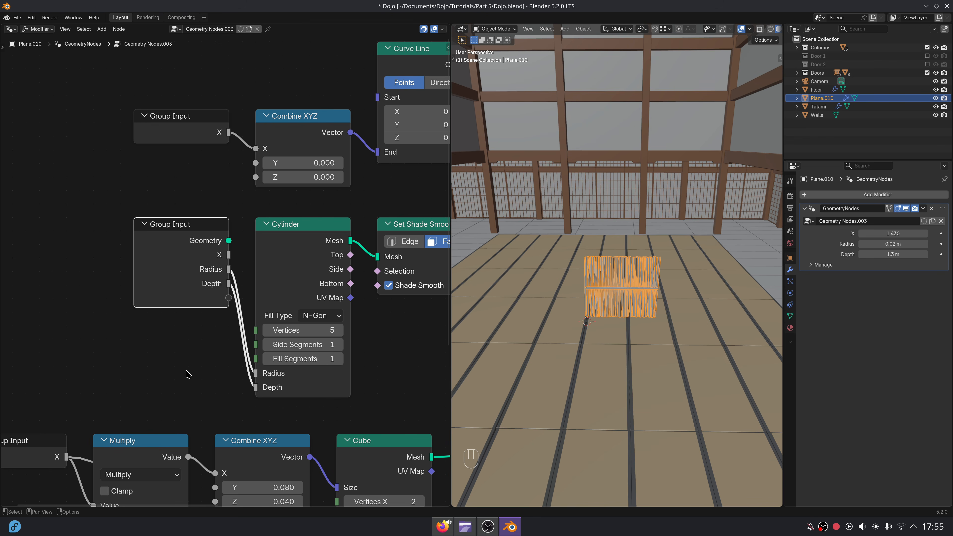
{"action": "key", "text": "ctrl+h"}
{"action": "key", "text": "alt+a"}
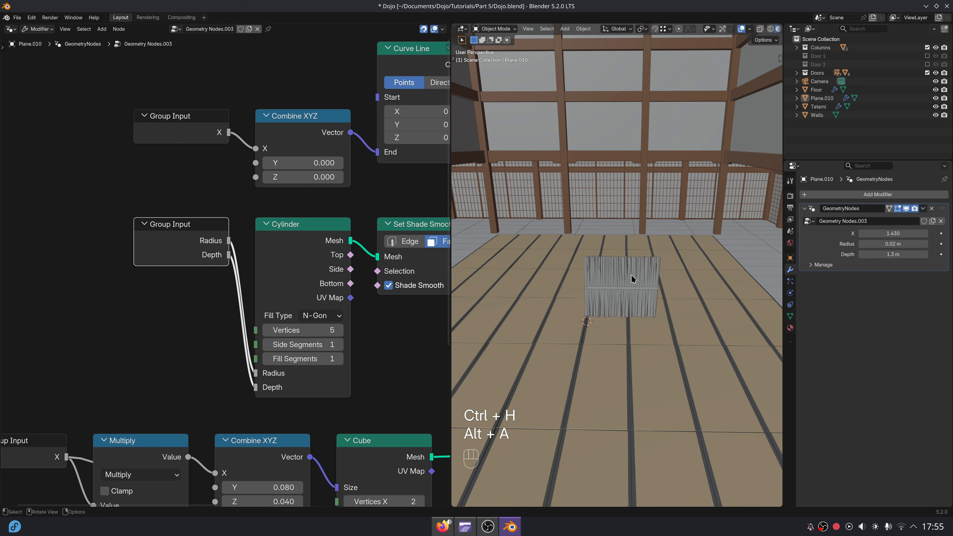
Shift the whole crossbar node branch horizontally away from Join Geometry to make room for more nodes.
{"action": "scroll", "coordinate": [631, 277], "scroll_direction": "up", "scroll_amount": 3}
{"action": "middle_click_drag", "start_coordinate": [631, 277], "coordinate": [651, 279]}
{"action": "scroll", "coordinate": [335, 277], "scroll_direction": "down", "scroll_amount": 6}
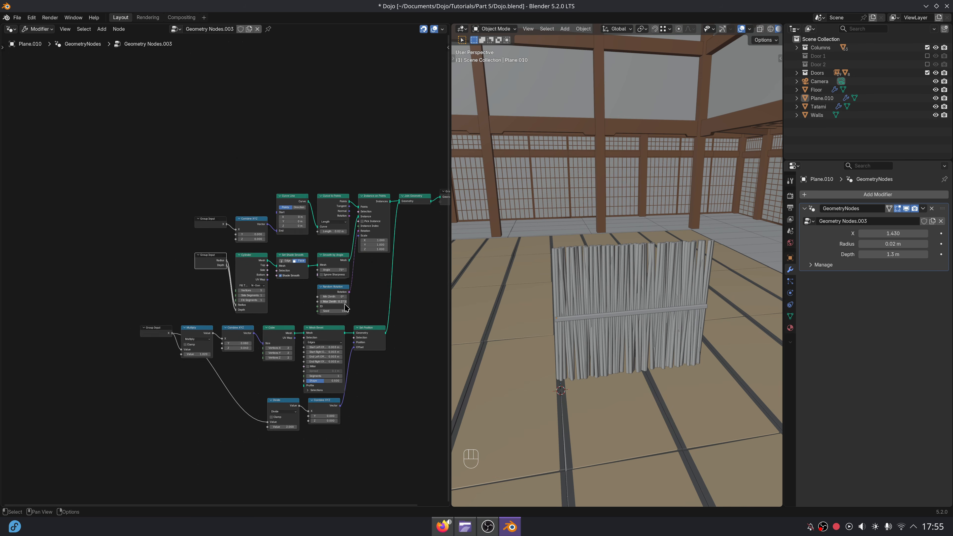
{"action": "scroll", "coordinate": [307, 282], "scroll_direction": "up", "scroll_amount": 2}
{"action": "scroll", "coordinate": [326, 319], "scroll_direction": "down", "scroll_amount": 2}
{"action": "middle_click_drag", "start_coordinate": [327, 315], "coordinate": [342, 346]}
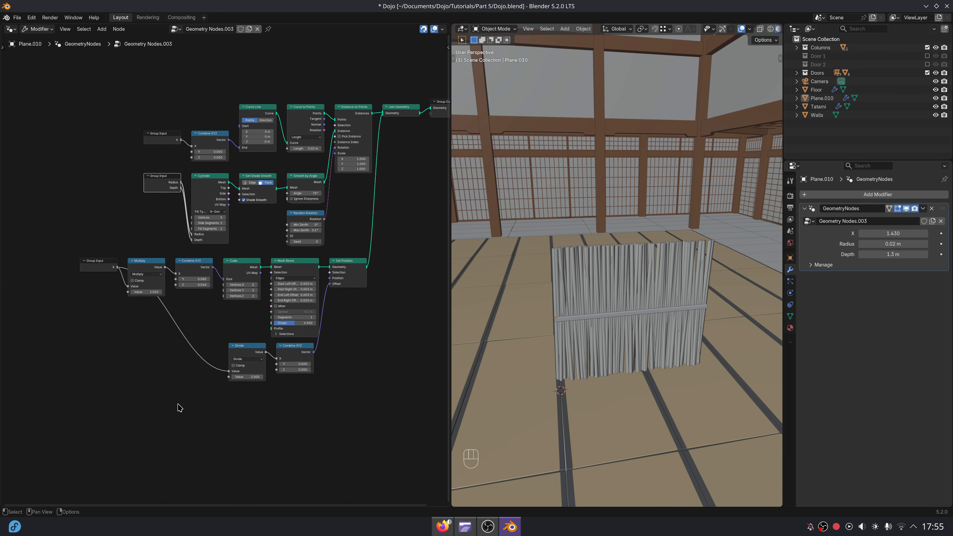
{"action": "left_click_drag", "start_coordinate": [20, 418], "coordinate": [383, 262]}
{"action": "key", "text": "g"}
{"action": "key", "text": "x"}
{"action": "left_click", "coordinate": [283, 272]}
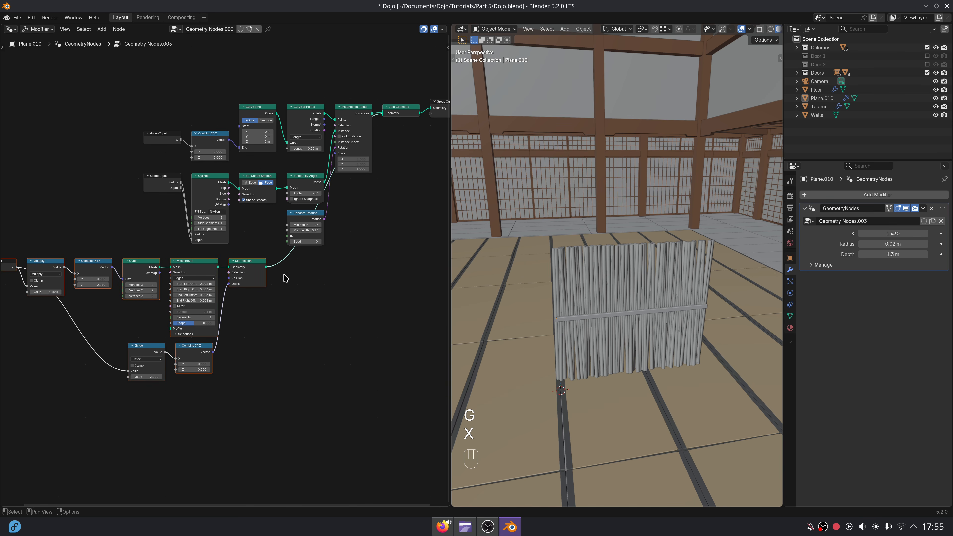
Insert a Set Material node after the crossbar's Set Position and assign the Wood material.
{"action": "scroll", "coordinate": [289, 300], "scroll_direction": "up", "scroll_amount": 1}
{"action": "key", "text": "shift+a"}
{"action": "type", "text": "set mat"}
{"action": "key", "text": "Return"}
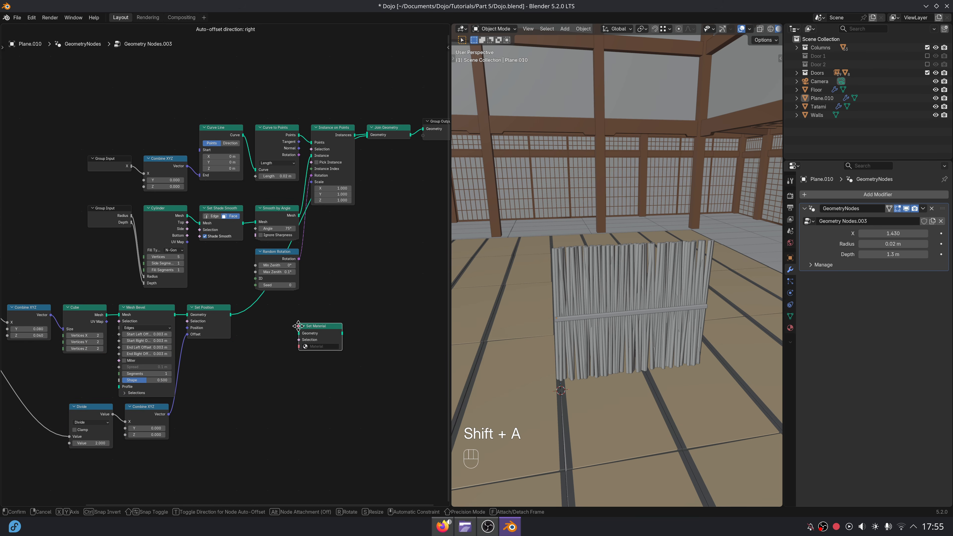
{"action": "left_click", "coordinate": [240, 308]}
{"action": "scroll", "coordinate": [332, 334], "scroll_direction": "up", "scroll_amount": 3}
{"action": "scroll", "coordinate": [267, 341], "scroll_direction": "up", "scroll_amount": 1}
{"action": "left_click", "coordinate": [263, 340]}
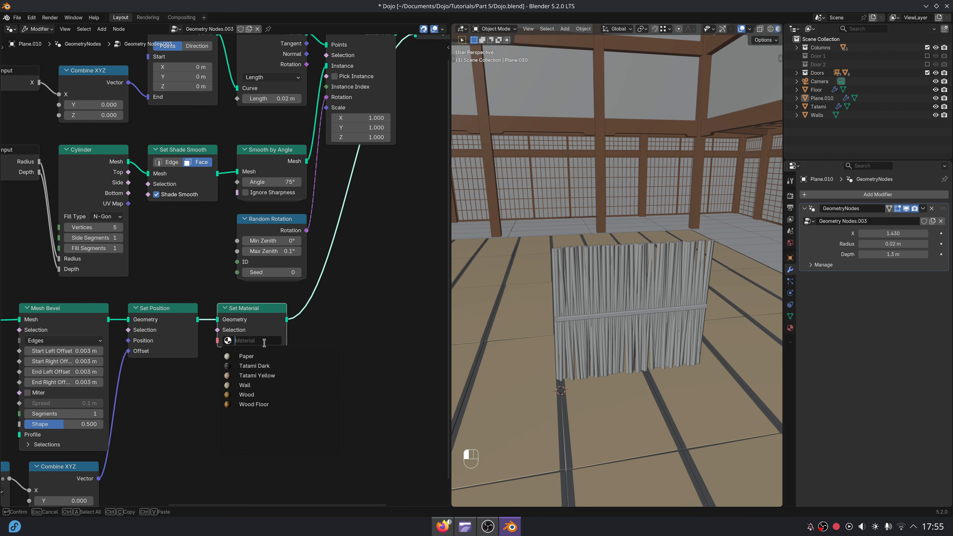
{"action": "left_click", "coordinate": [243, 390]}
Insert a second Set Position node after the crossbar's Set Material.
{"action": "scroll", "coordinate": [626, 329], "scroll_direction": "up", "scroll_amount": 2}
{"action": "scroll", "coordinate": [625, 329], "scroll_direction": "up", "scroll_amount": 1}
{"action": "middle_click_drag", "start_coordinate": [349, 331], "coordinate": [325, 295]}
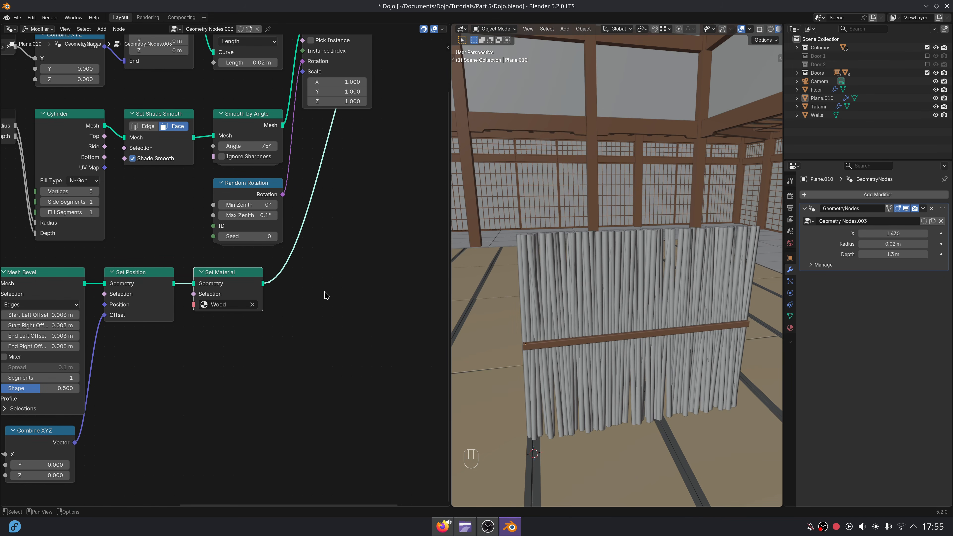
{"action": "key", "text": "shift+a"}
{"action": "type", "text": "set pos"}
{"action": "key", "text": "Return"}
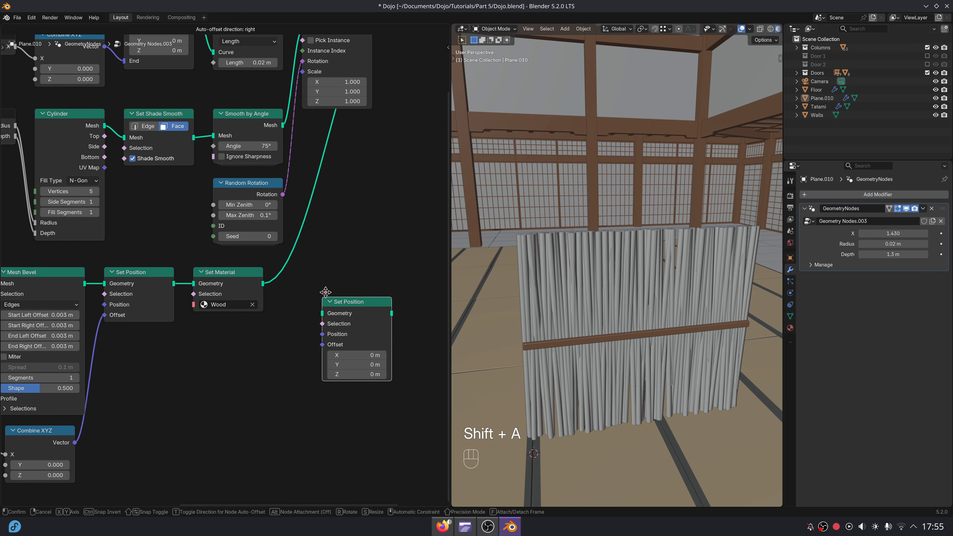
{"action": "left_click", "coordinate": [278, 273]}
Add a Combine XYZ node below the Set Material node for the second Set Position.
{"action": "middle_click_drag", "start_coordinate": [259, 400], "coordinate": [312, 347]}
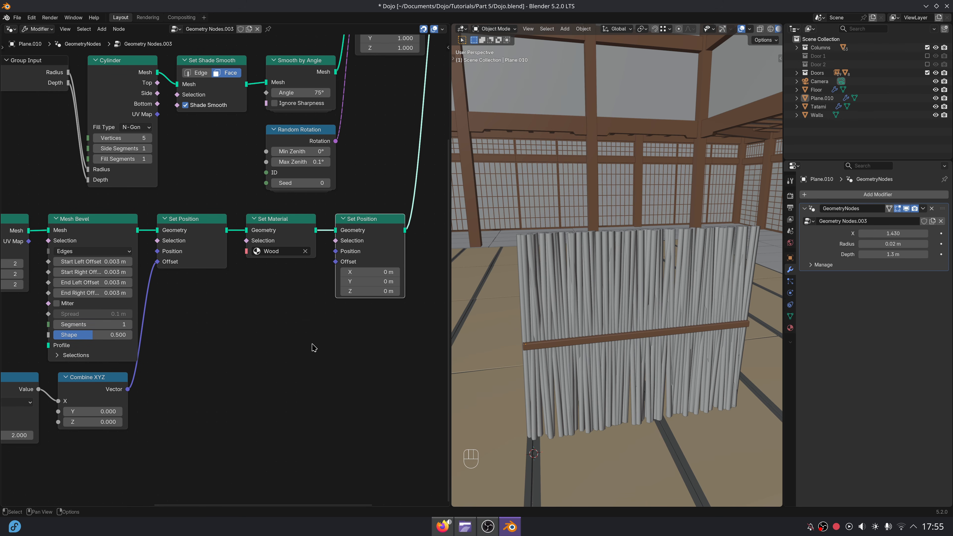
{"action": "key", "text": "shift+a"}
{"action": "type", "text": "x"}
{"action": "key", "text": "BackSpace"}
{"action": "type", "text": "combi"}
{"action": "key", "text": "Return"}
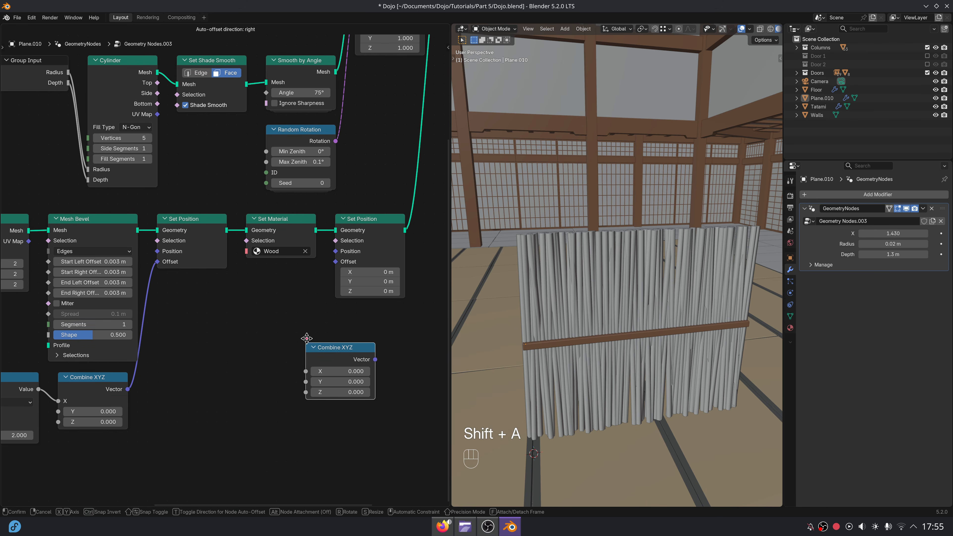
{"action": "left_click", "coordinate": [242, 273]}
Add a Group Input, link its Depth to the new Combine XYZ's Z, and link the vector to the second Set Position's Offset.
{"action": "scroll", "coordinate": [263, 307], "scroll_direction": "up", "scroll_amount": 2}
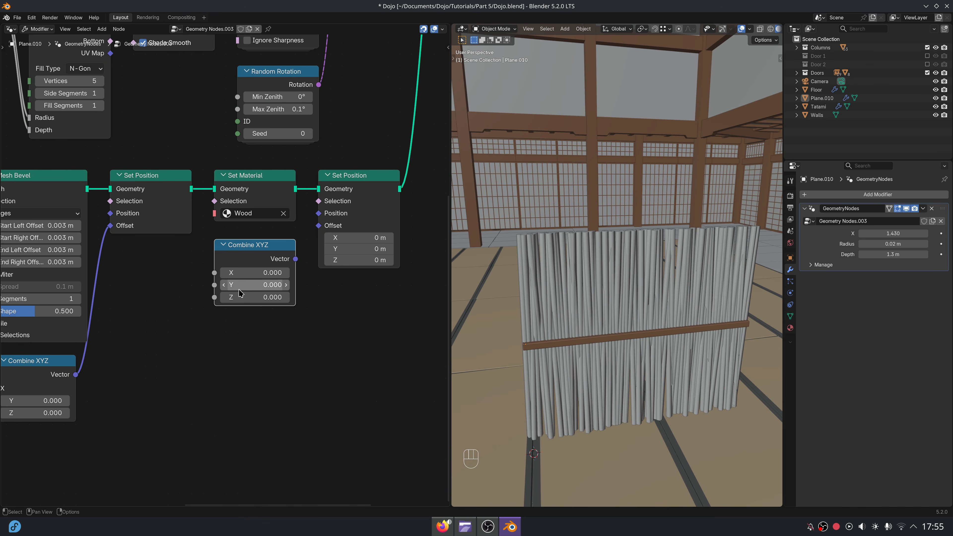
{"action": "middle_click_drag", "start_coordinate": [269, 318], "coordinate": [302, 319]}
{"action": "key", "text": "shift+a"}
{"action": "type", "text": "inpu"}
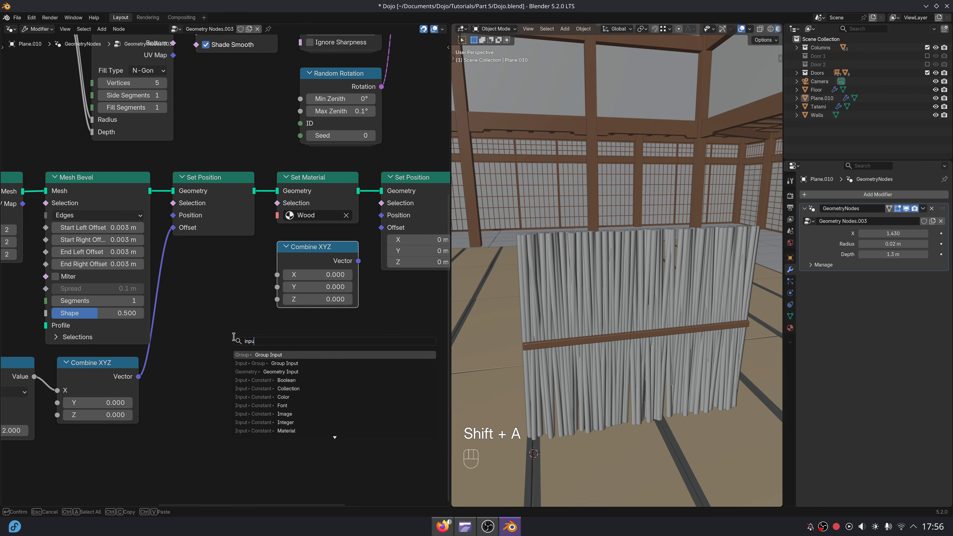
{"action": "key", "text": "Return"}
{"action": "left_click", "coordinate": [175, 257]}
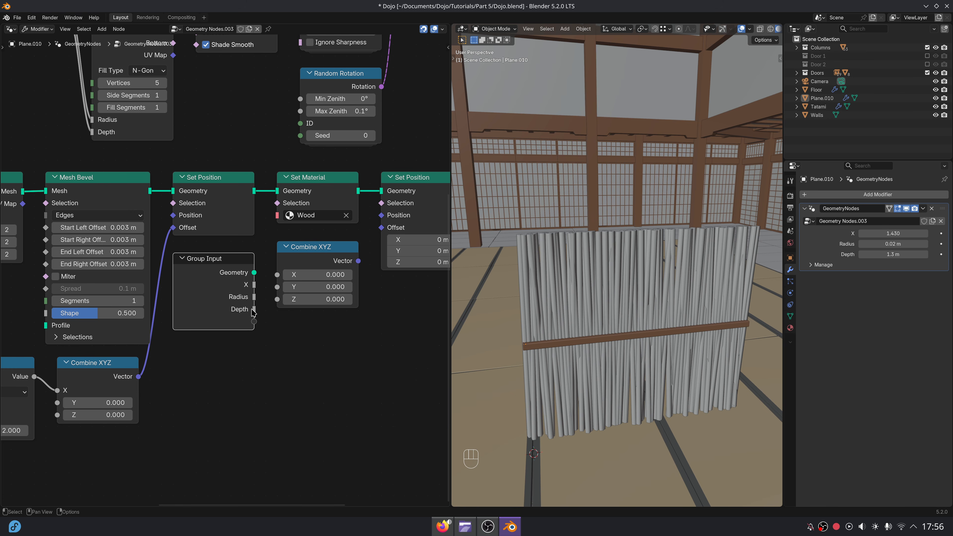
{"action": "left_click_drag", "start_coordinate": [253, 309], "coordinate": [277, 299]}
{"action": "left_click_drag", "start_coordinate": [359, 262], "coordinate": [386, 227]}
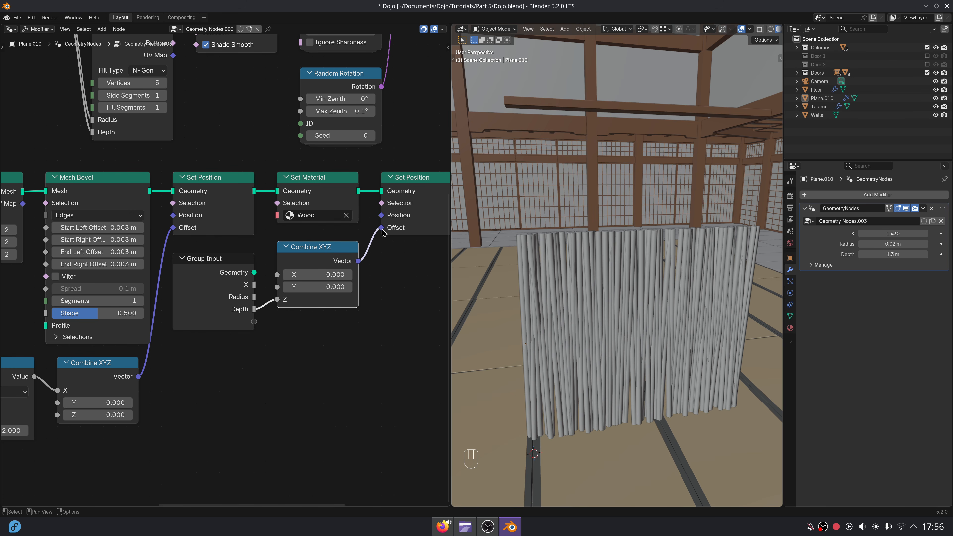
Move the new Group Input lower, hide its unused sockets, and insert a Multiply node with value 0.3 after Depth.
{"action": "middle_click_drag", "start_coordinate": [232, 341], "coordinate": [277, 296]}
{"action": "left_click_drag", "start_coordinate": [271, 278], "coordinate": [158, 458]}
{"action": "middle_click_drag", "start_coordinate": [269, 336], "coordinate": [276, 281]}
{"action": "key", "text": "ctrl+h"}
{"action": "left_click_drag", "start_coordinate": [189, 352], "coordinate": [200, 342]}
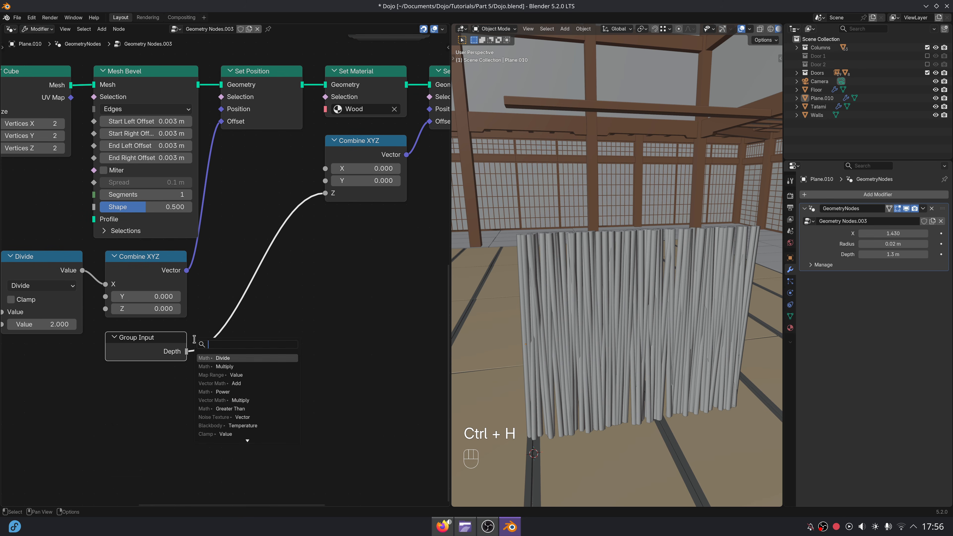
{"action": "left_click", "coordinate": [224, 366]}
{"action": "left_click", "coordinate": [235, 367]}
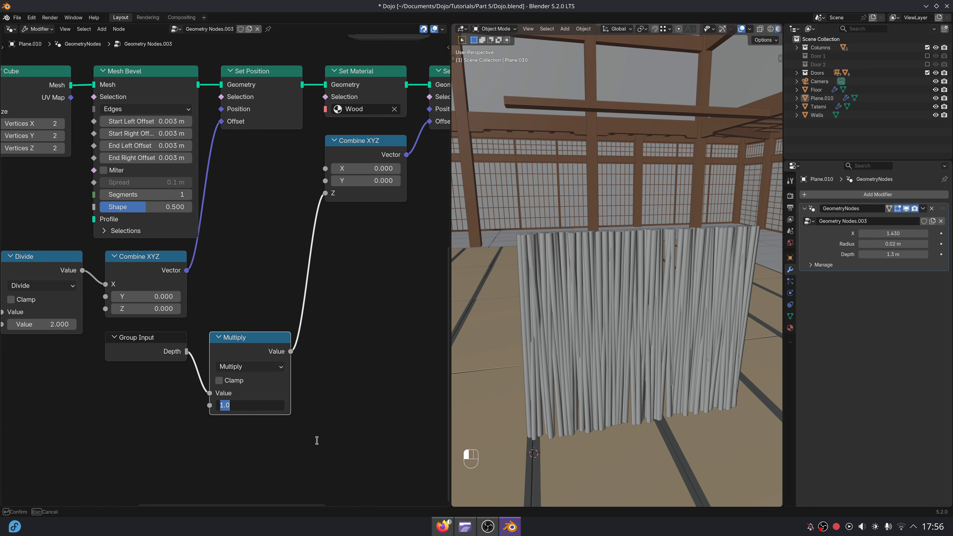
{"action": "type", "text": "0.3"}
{"action": "key", "text": "Return"}
Place the Combine XYZ beside Multiply, duplicate both nodes below, link Depth to the copied Multiply and set its value to -0.3.
{"action": "middle_click_drag", "start_coordinate": [314, 381], "coordinate": [248, 354]}
{"action": "left_click_drag", "start_coordinate": [287, 114], "coordinate": [271, 311]}
{"action": "mouse_move", "coordinate": [263, 258]}
{"action": "middle_mouse_down"}
{"action": "mouse_move", "coordinate": [236, 243]}
{"action": "mouse_move", "coordinate": [218, 248]}
{"action": "mouse_move", "coordinate": [272, 262]}
{"action": "middle_mouse_up"}
{"action": "left_click_drag", "start_coordinate": [144, 272], "coordinate": [265, 303]}
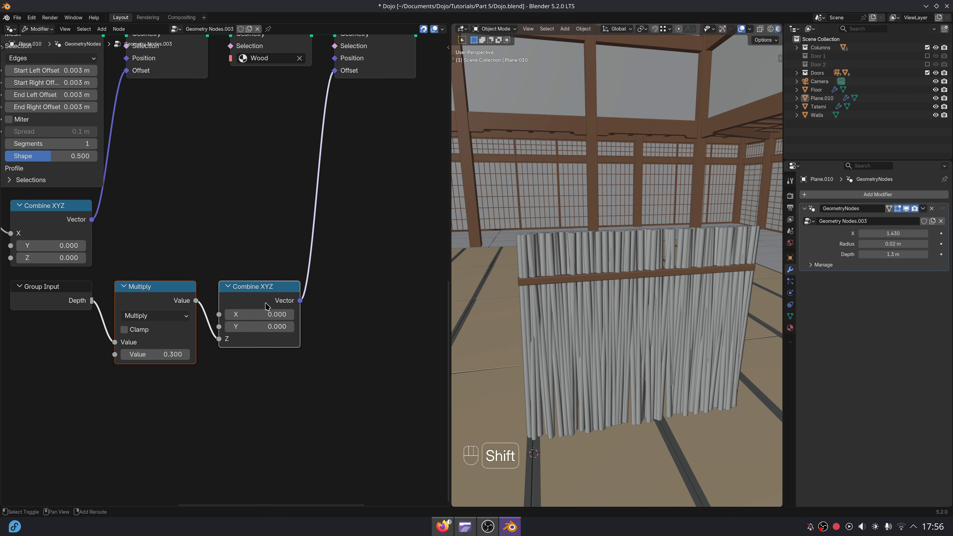
{"action": "key", "text": "shift+d"}
{"action": "left_click", "coordinate": [265, 398]}
{"action": "left_click_drag", "start_coordinate": [91, 300], "coordinate": [123, 438]}
{"action": "left_click", "coordinate": [159, 445]}
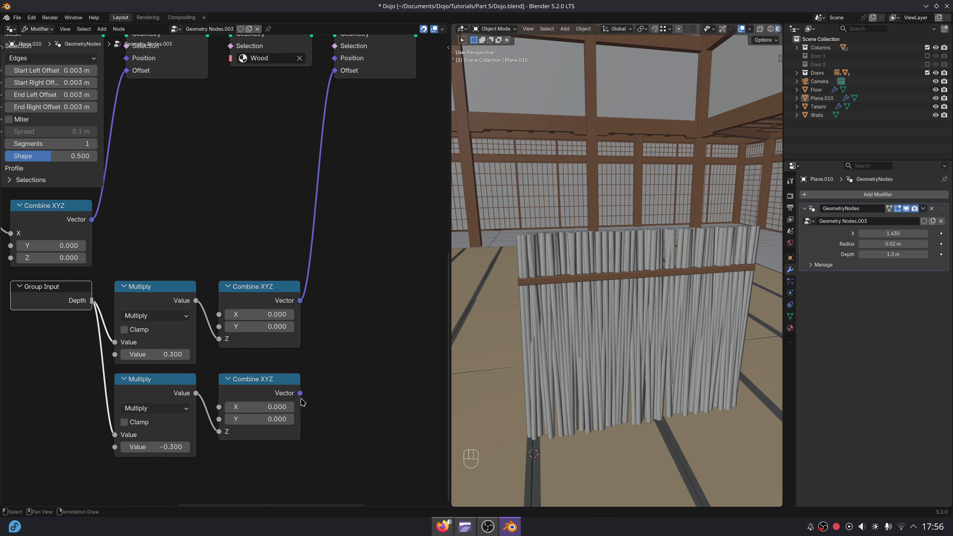
Duplicate the second Set Position below itself and link the copied Combine XYZ's vector to its Offset.
{"action": "middle_click_drag", "start_coordinate": [344, 135], "coordinate": [285, 190]}
{"action": "left_click", "coordinate": [306, 89]}
{"action": "key", "text": "shift+d"}
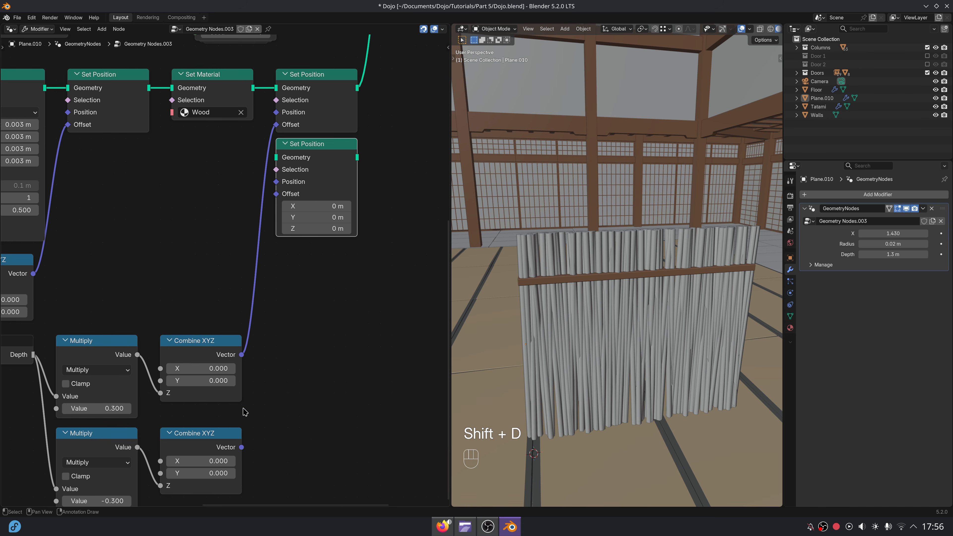
{"action": "left_click_drag", "start_coordinate": [271, 214], "coordinate": [276, 194]}
Move both Multiply and Combine XYZ pairs up beneath the Set Position and Set Material nodes.
{"action": "scroll", "coordinate": [233, 310], "scroll_direction": "down", "scroll_amount": 5}
{"action": "left_click_drag", "start_coordinate": [122, 300], "coordinate": [240, 394]}
{"action": "key", "text": "g"}
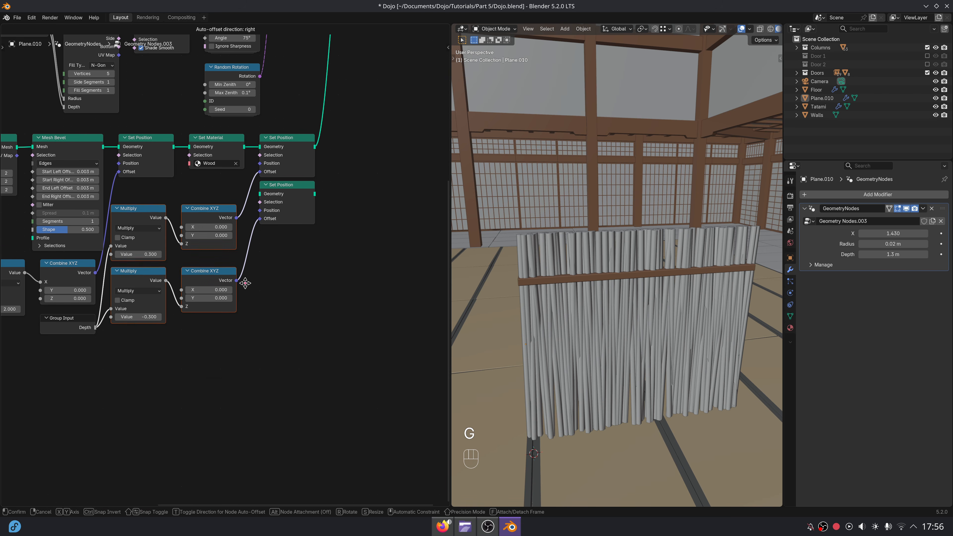
{"action": "left_click", "coordinate": [248, 269]}
Link Set Material's geometry to the duplicated Set Position and its output to Join Geometry, and inspect the panel.
{"action": "left_click", "coordinate": [279, 280]}
{"action": "middle_click_drag", "start_coordinate": [309, 221], "coordinate": [236, 315]}
{"action": "scroll", "coordinate": [236, 315], "scroll_direction": "up", "scroll_amount": 4}
{"action": "middle_click_drag", "start_coordinate": [255, 263], "coordinate": [249, 432]}
{"action": "scroll", "coordinate": [280, 333], "scroll_direction": "down", "scroll_amount": 2}
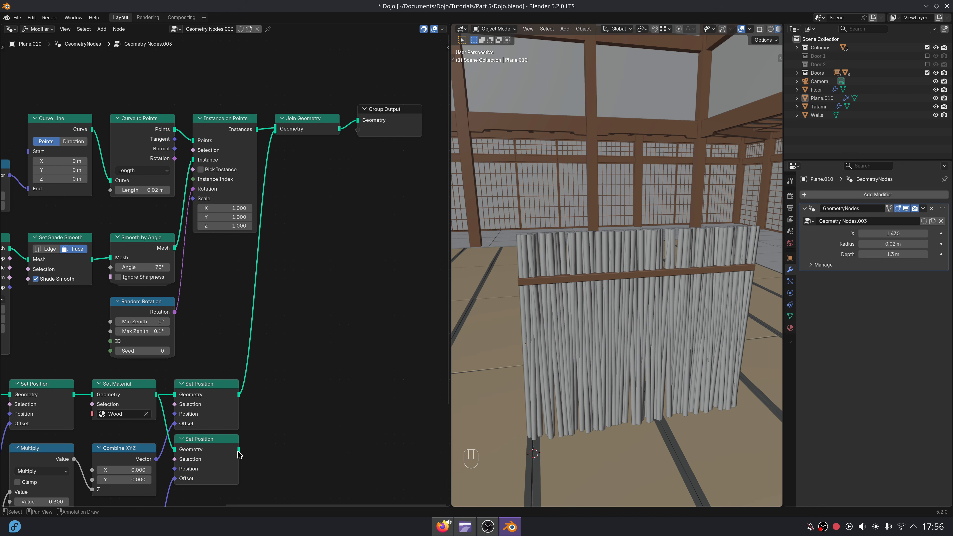
{"action": "left_click_drag", "start_coordinate": [311, 218], "coordinate": [276, 136]}
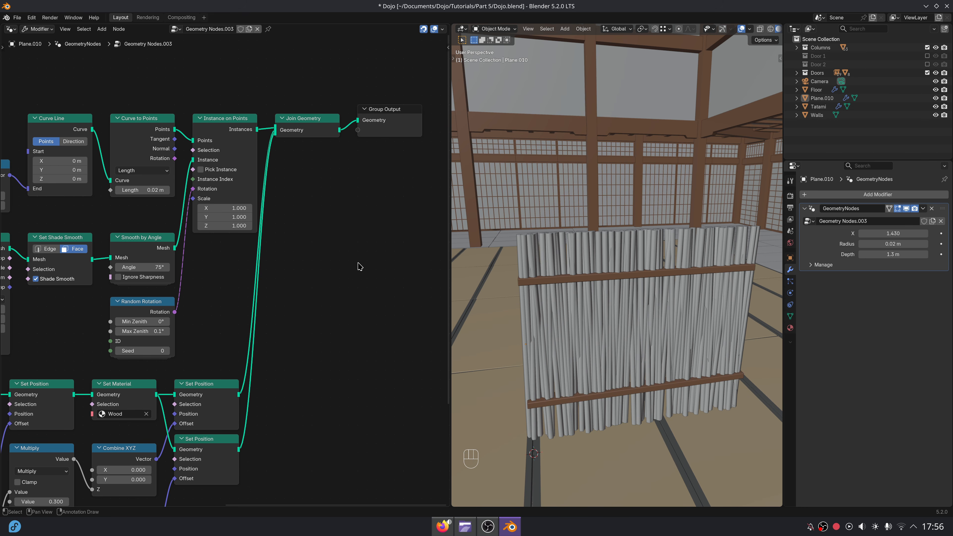
{"action": "middle_click_drag", "start_coordinate": [607, 333], "coordinate": [630, 311]}
{"action": "left_click", "coordinate": [666, 330]}
{"action": "scroll", "coordinate": [666, 330], "scroll_direction": "down", "scroll_amount": 2}
{"action": "key", "text": "alt+a"}
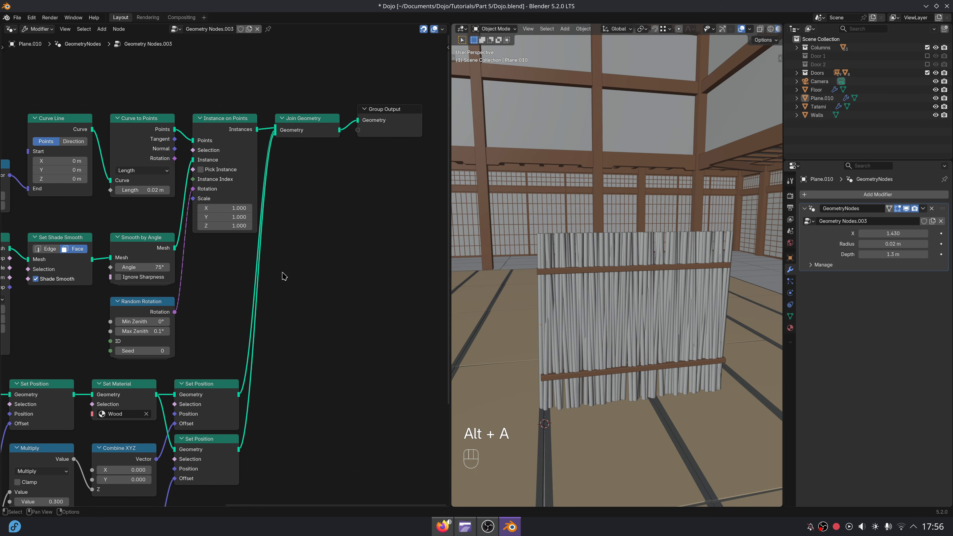
Insert a Set Material node between Instance on Points and Join Geometry.
{"action": "scroll", "coordinate": [253, 180], "scroll_direction": "down", "scroll_amount": 2}
{"action": "middle_click_drag", "start_coordinate": [255, 178], "coordinate": [235, 332]}
{"action": "key", "text": "shift+a"}
{"action": "type", "text": "set mate"}
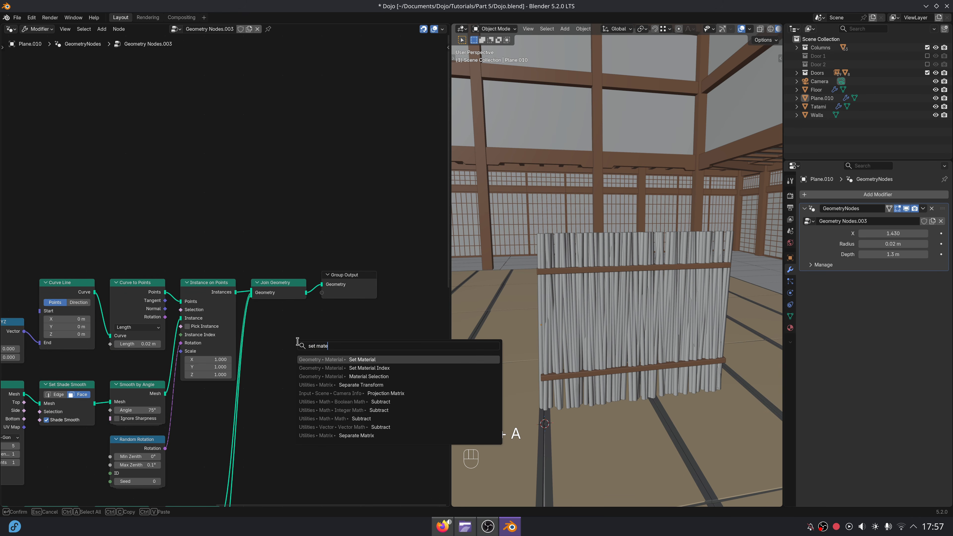
{"action": "key", "text": "Return"}
{"action": "left_click", "coordinate": [263, 300]}
{"action": "scroll", "coordinate": [248, 321], "scroll_direction": "up", "scroll_amount": 4}
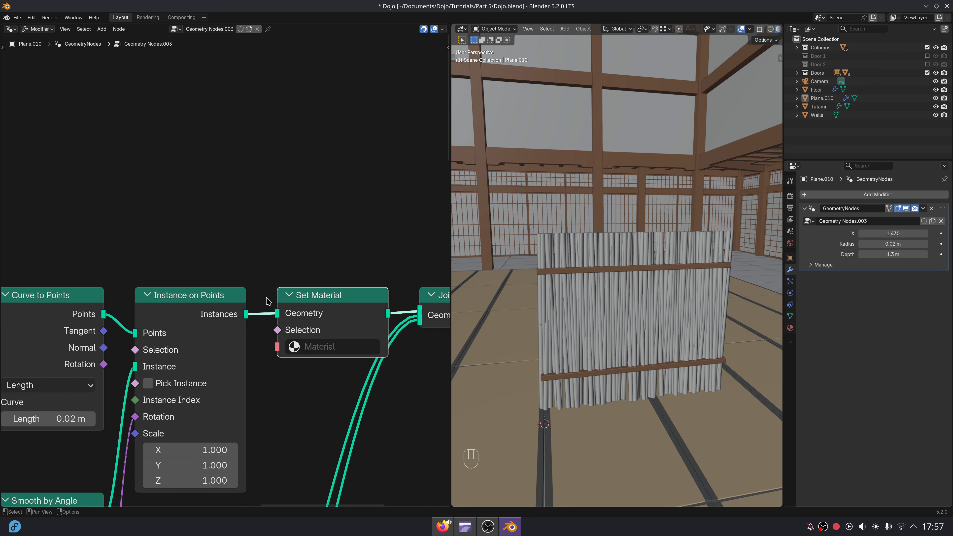
Create a new material named Bamboo on the stick panel object.
{"action": "middle_click_drag", "start_coordinate": [267, 331], "coordinate": [238, 324]}
{"action": "left_click", "coordinate": [789, 328]}
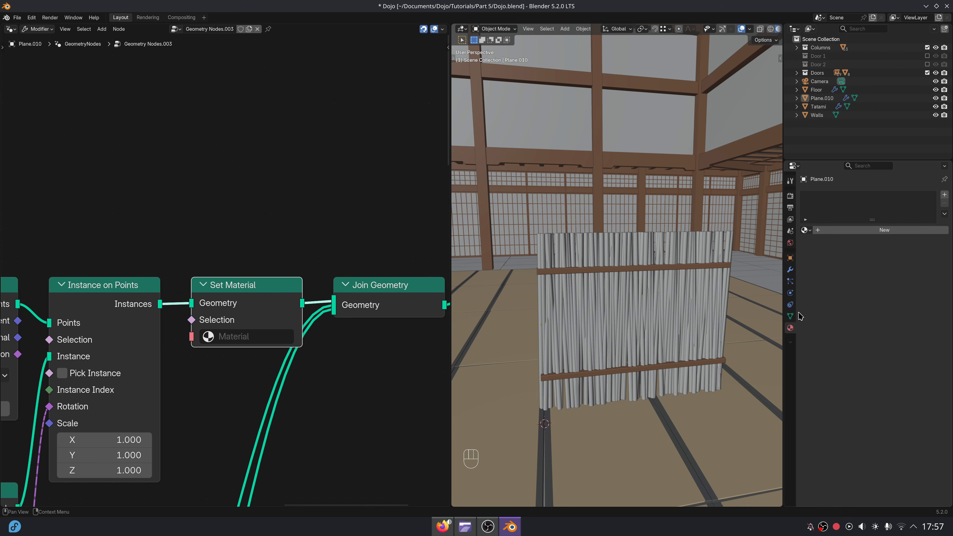
{"action": "left_click", "coordinate": [854, 231]}
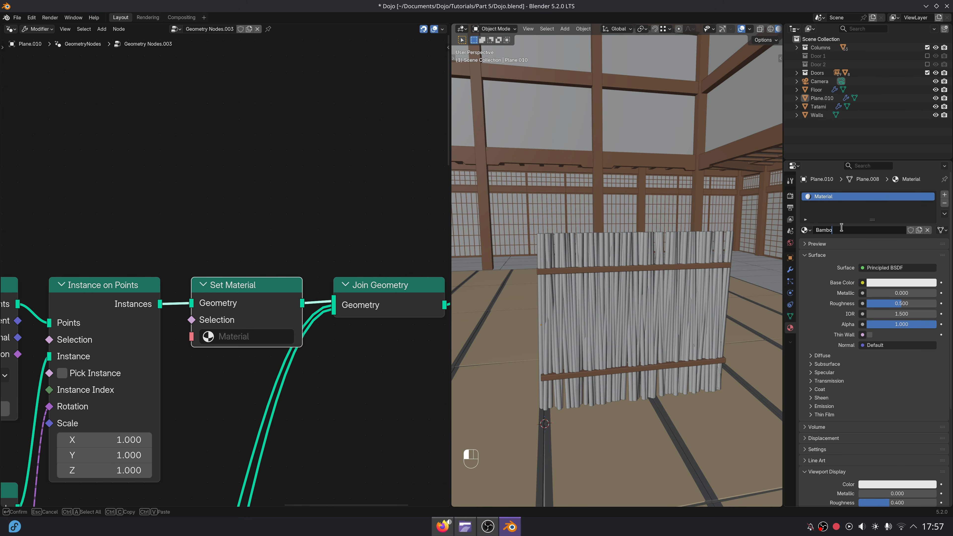
Rename the panel object Plane.010 as Bamboo Sticks.
{"action": "double_click", "coordinate": [825, 98]}
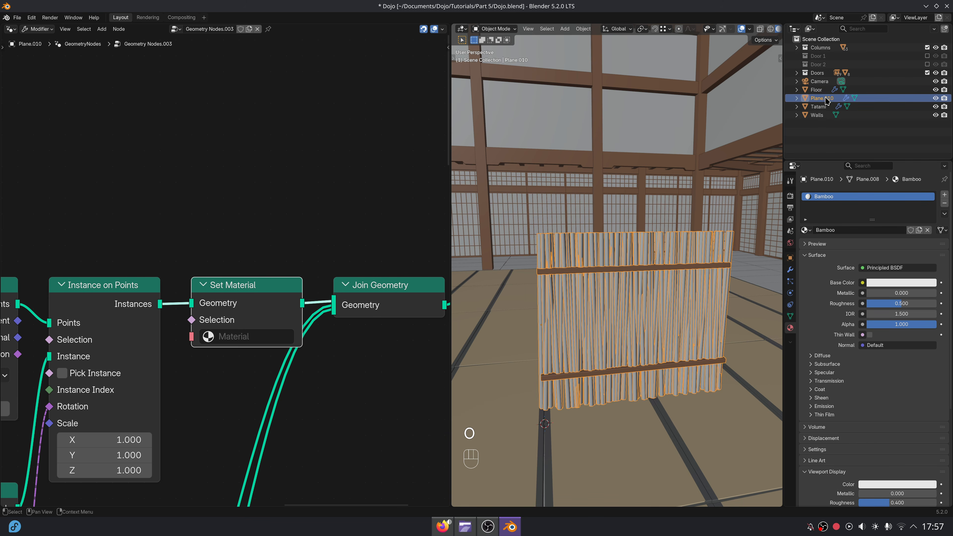
{"action": "type", "text": "Bamboo Stic"}
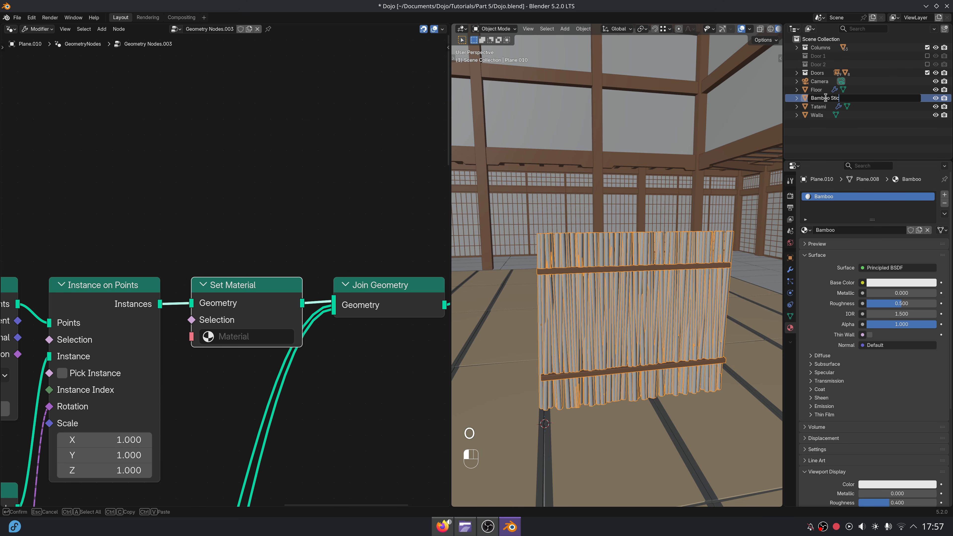
{"action": "type", "text": "ks"}
{"action": "key", "text": "Return"}
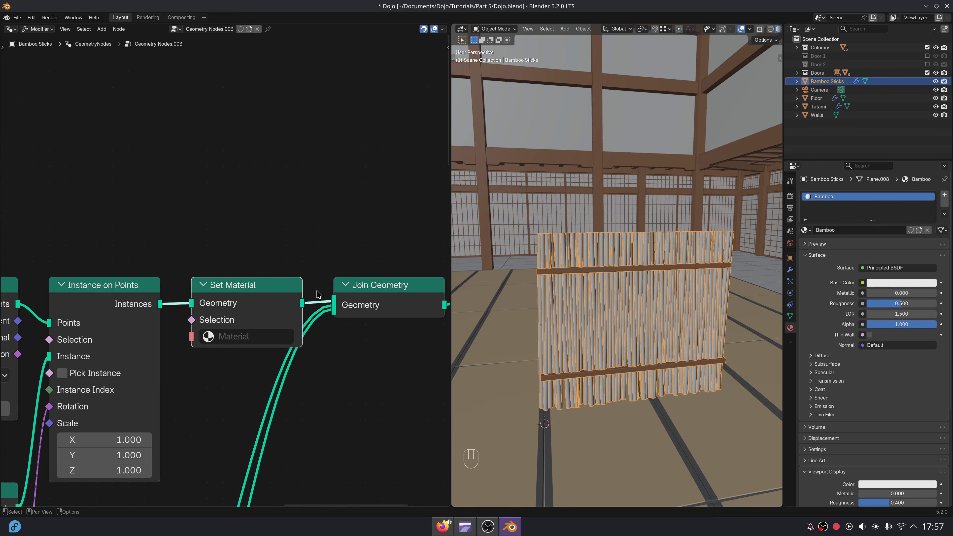
Assign Bamboo in the new Set Material node and give the material a pale yellow viewport display color.
{"action": "left_click", "coordinate": [248, 335]}
{"action": "left_click", "coordinate": [253, 359]}
{"action": "key", "text": "alt+a"}
{"action": "scroll", "coordinate": [881, 375], "scroll_direction": "down", "scroll_amount": 5}
{"action": "left_click", "coordinate": [883, 397]}
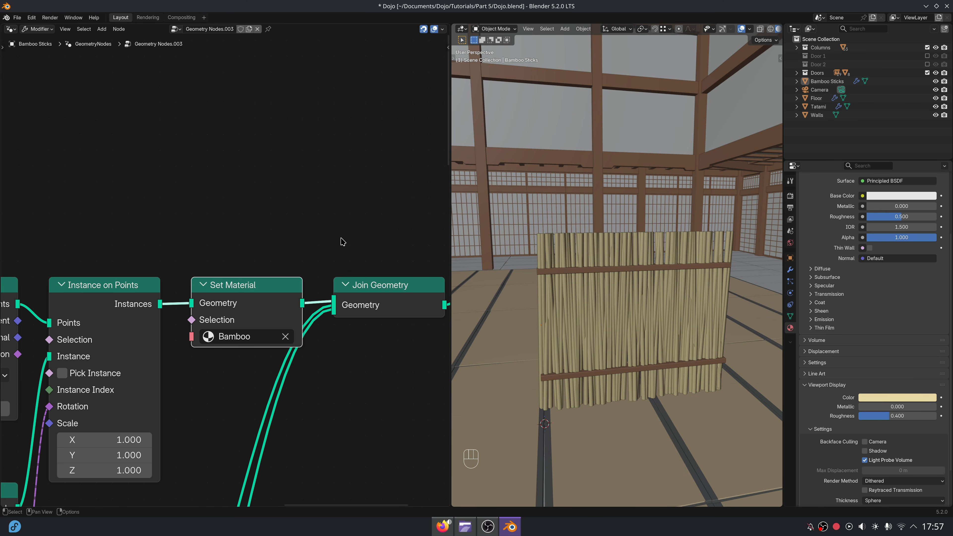
Switch the node editor to the Shader Editor and make room beside the Bamboo material's default nodes.
{"action": "scroll", "coordinate": [342, 241], "scroll_direction": "down", "scroll_amount": 6}
{"action": "middle_click_drag", "start_coordinate": [349, 339], "coordinate": [359, 304]}
{"action": "left_click", "coordinate": [11, 29]}
{"action": "left_click", "coordinate": [34, 108]}
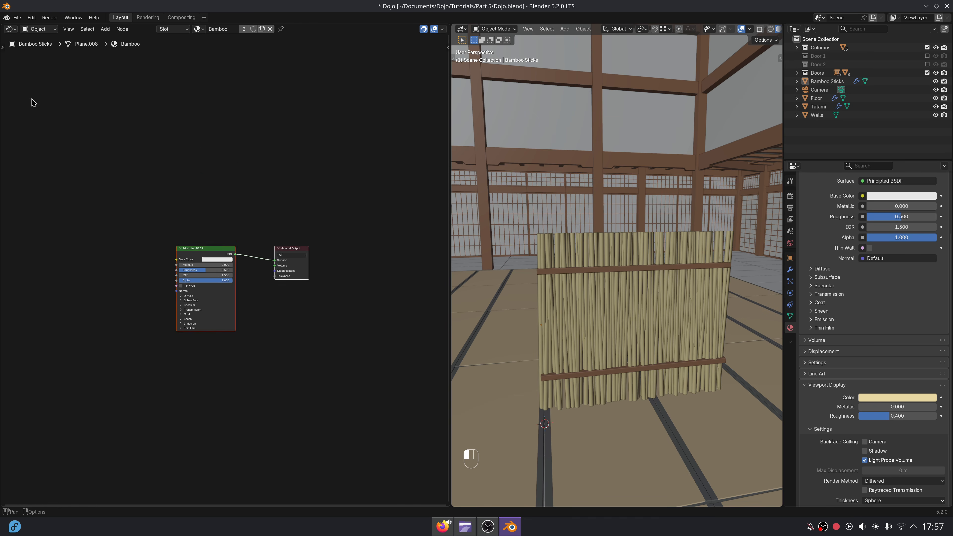
{"action": "left_click_drag", "start_coordinate": [200, 237], "coordinate": [242, 241]}
{"action": "middle_click_drag", "start_coordinate": [242, 241], "coordinate": [247, 266]}
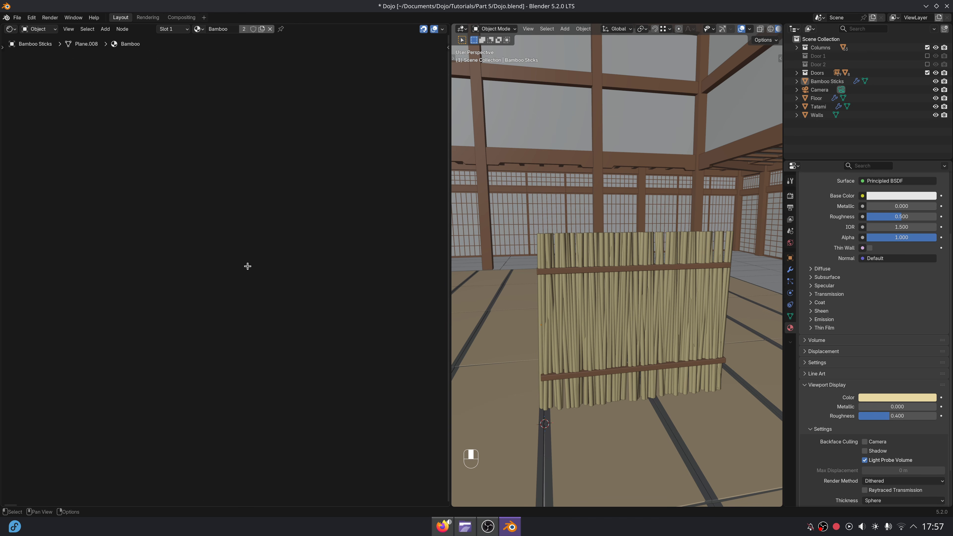
Add a Texture Coordinate node with the Object output and switch the viewport to Material Preview shading.
{"action": "key", "text": "shift+a"}
{"action": "type", "text": "cobj"}
{"action": "key", "text": "Return"}
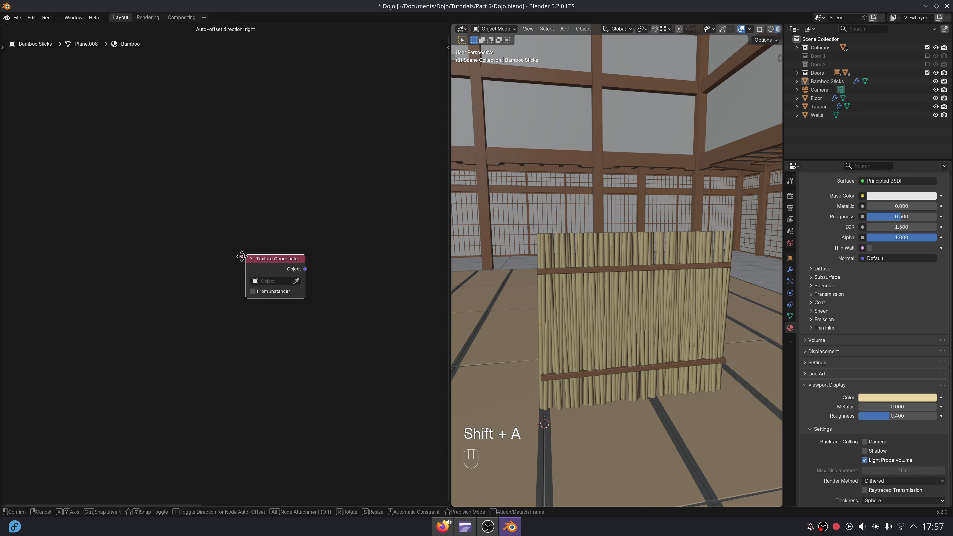
{"action": "left_click", "coordinate": [133, 262]}
{"action": "scroll", "coordinate": [778, 30], "scroll_direction": "down", "scroll_amount": 2}
{"action": "left_click", "coordinate": [757, 29]}
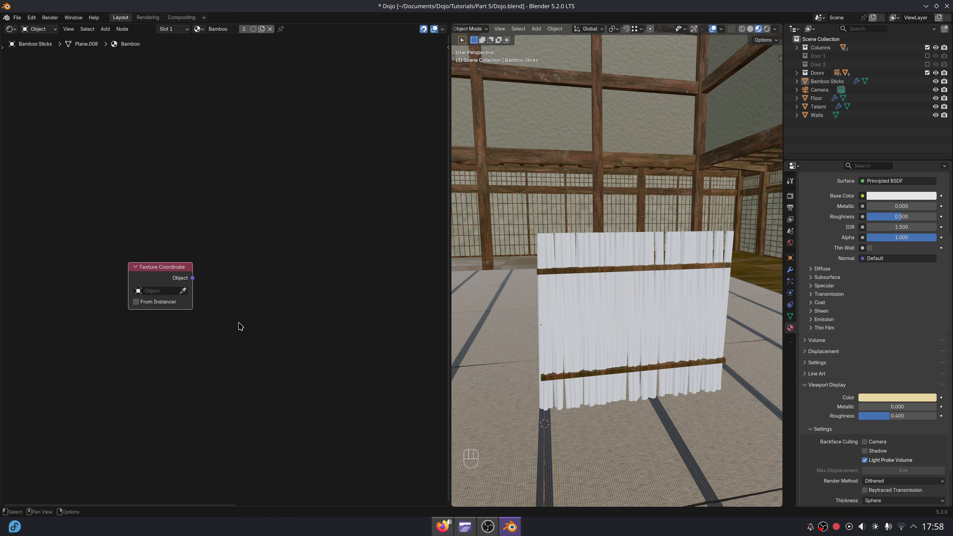
Add a Noise Texture node and link the Texture Coordinate's Object output to its Vector.
{"action": "scroll", "coordinate": [191, 290], "scroll_direction": "up", "scroll_amount": 3}
{"action": "key", "text": "shift+a"}
{"action": "type", "text": "noise"}
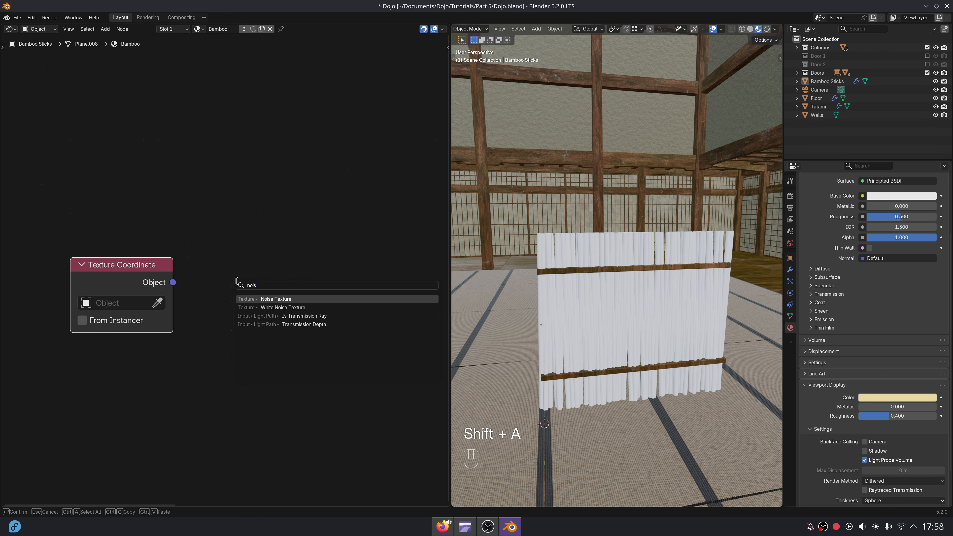
{"action": "key", "text": "Return"}
{"action": "left_click", "coordinate": [205, 255]}
{"action": "left_click_drag", "start_coordinate": [173, 282], "coordinate": [202, 367]}
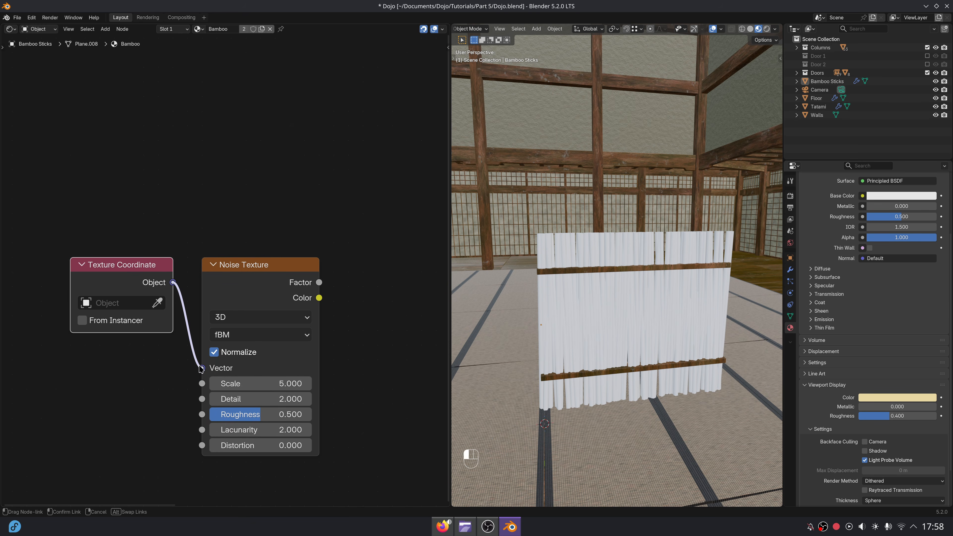
Preview the Noise Texture directly on the bamboo sticks and inspect the pattern up close.
{"action": "left_click", "coordinate": [244, 274], "text": "ctrl+shift"}
{"action": "scroll", "coordinate": [224, 271], "scroll_direction": "up", "scroll_amount": 1}
{"action": "scroll", "coordinate": [631, 326], "scroll_direction": "up", "scroll_amount": 3}
{"action": "middle_click_drag", "start_coordinate": [672, 318], "coordinate": [661, 253], "text": "shift"}
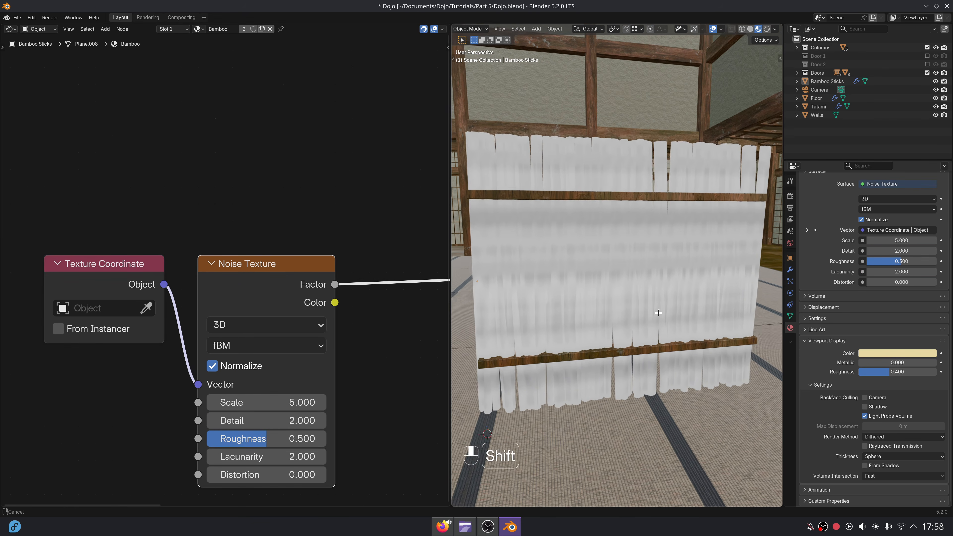
{"action": "middle_click_drag", "start_coordinate": [633, 296], "coordinate": [682, 327]}
{"action": "scroll", "coordinate": [669, 325], "scroll_direction": "up", "scroll_amount": 1}
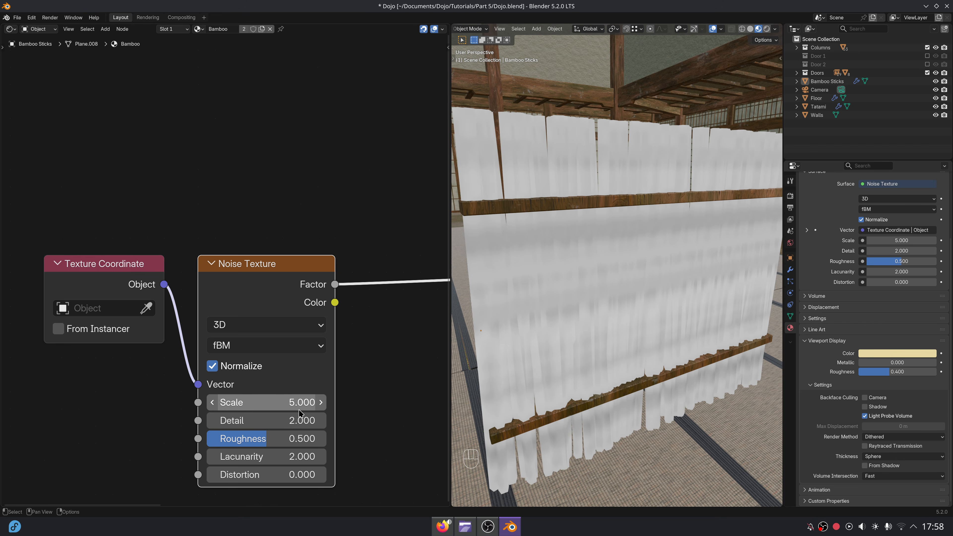
Insert a Map Range node after the Noise Texture's Factor output.
{"action": "middle_click_drag", "start_coordinate": [302, 408], "coordinate": [228, 397]}
{"action": "scroll", "coordinate": [254, 385], "scroll_direction": "up", "scroll_amount": 1}
{"action": "middle_click_drag", "start_coordinate": [341, 358], "coordinate": [261, 363]}
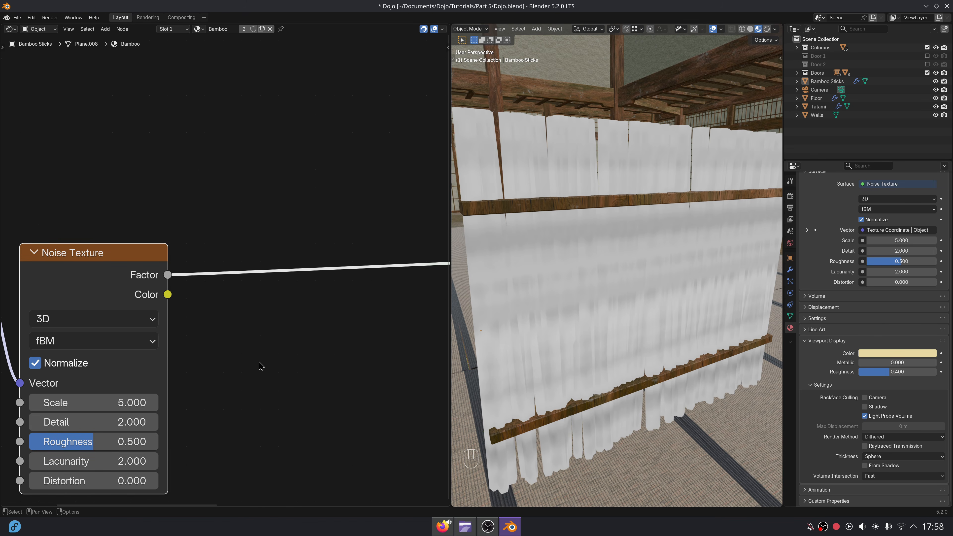
{"action": "left_click", "coordinate": [259, 358]}
{"action": "key", "text": "shift+a"}
{"action": "type", "text": "mp"}
{"action": "key", "text": "BackSpace"}
{"action": "type", "text": "ap"}
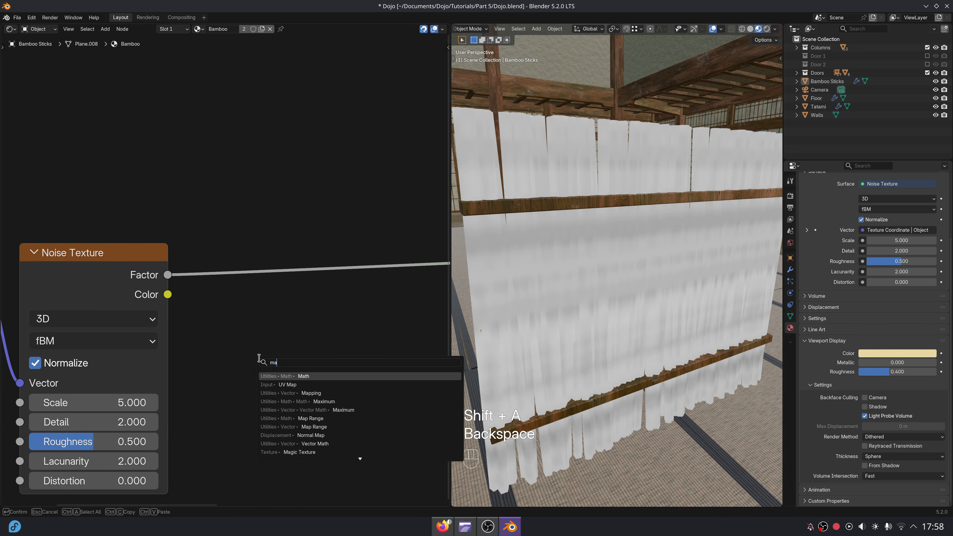
{"action": "key", "text": "Return"}
{"action": "left_click", "coordinate": [204, 248]}
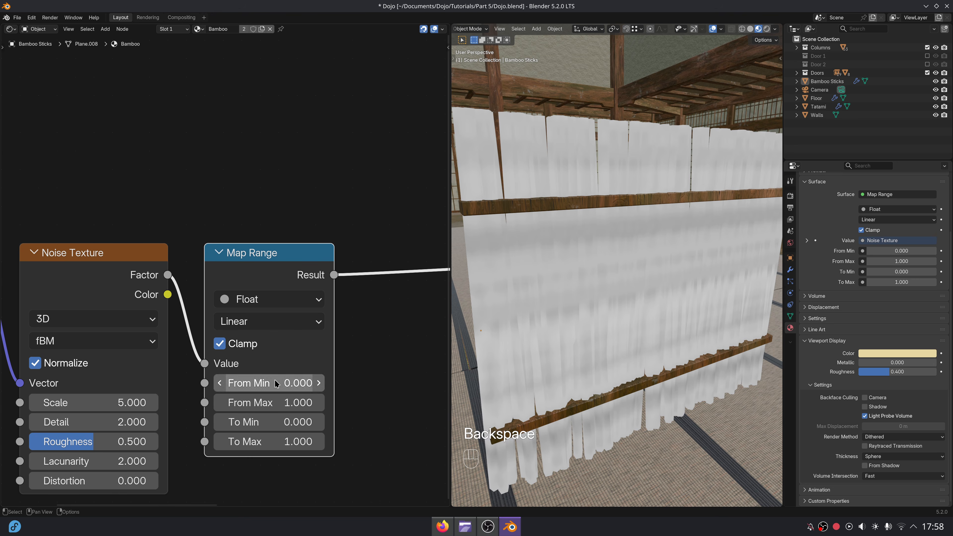
Set the Map Range's From Min to 0.3 and From Max to 0.7.
{"action": "left_click", "coordinate": [318, 381]}
{"action": "type", "text": ".3"}
{"action": "key", "text": "Tab"}
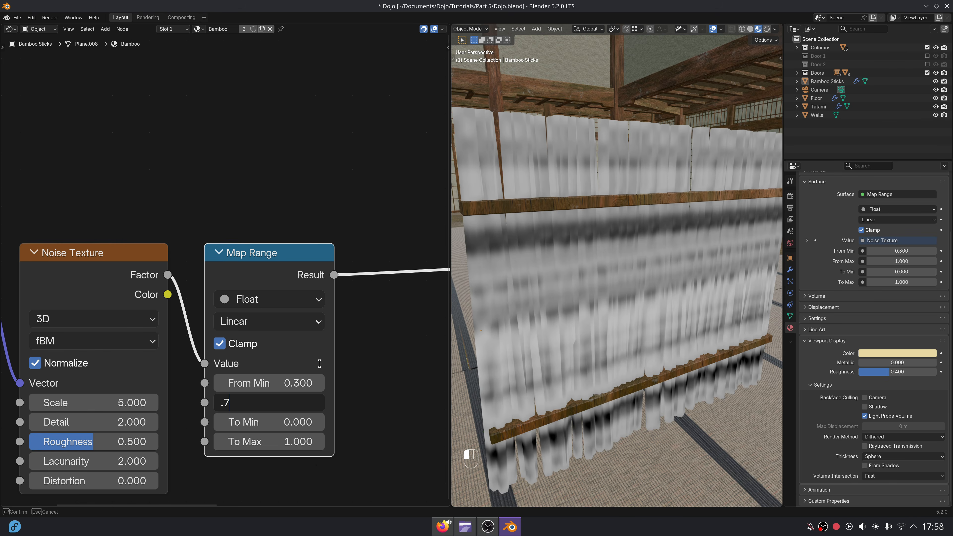
{"action": "key", "text": "Return"}
Insert a Mix node after Map Range, change it to Color and feed the Map Range result into its Factor.
{"action": "scroll", "coordinate": [324, 362], "scroll_direction": "down", "scroll_amount": 3}
{"action": "middle_click_drag", "start_coordinate": [323, 362], "coordinate": [235, 355]}
{"action": "key", "text": "shift+a"}
{"action": "type", "text": "mix"}
{"action": "key", "text": "Return"}
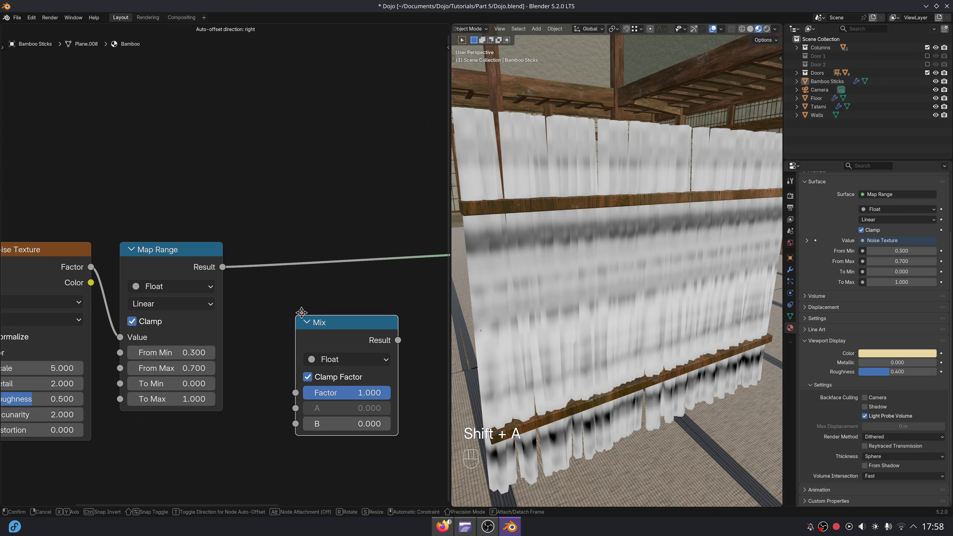
{"action": "left_click", "coordinate": [301, 312]}
{"action": "left_click", "coordinate": [323, 359]}
{"action": "left_click", "coordinate": [332, 411]}
{"action": "left_click_drag", "start_coordinate": [331, 325], "coordinate": [292, 259]}
{"action": "left_click_drag", "start_coordinate": [261, 363], "coordinate": [251, 354]}
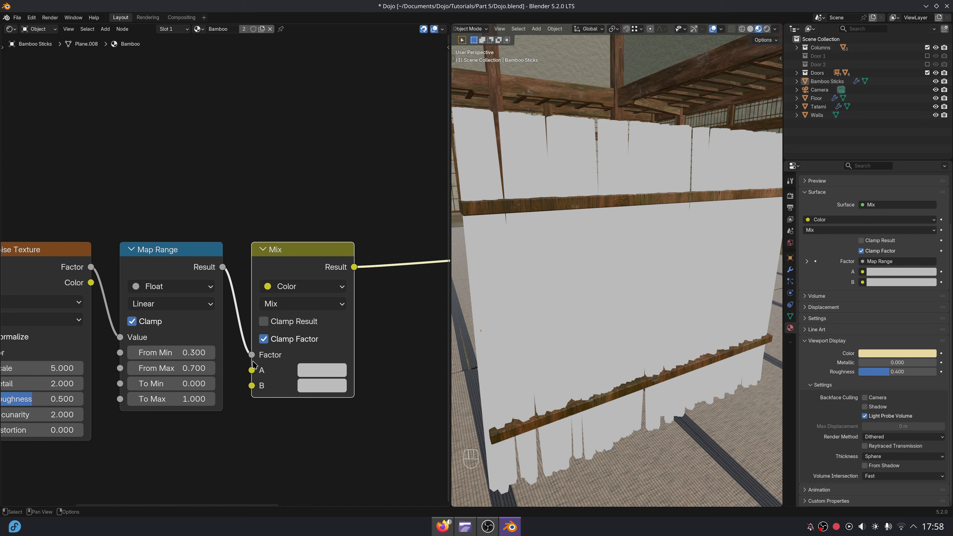
Set the Mix node's color A to a dark brown with a value of 0.435.
{"action": "left_click", "coordinate": [311, 370]}
{"action": "mouse_move", "coordinate": [352, 313]}
{"action": "left_mouse_down"}
{"action": "mouse_move", "coordinate": [319, 314]}
{"action": "mouse_move", "coordinate": [352, 316]}
{"action": "left_mouse_up"}
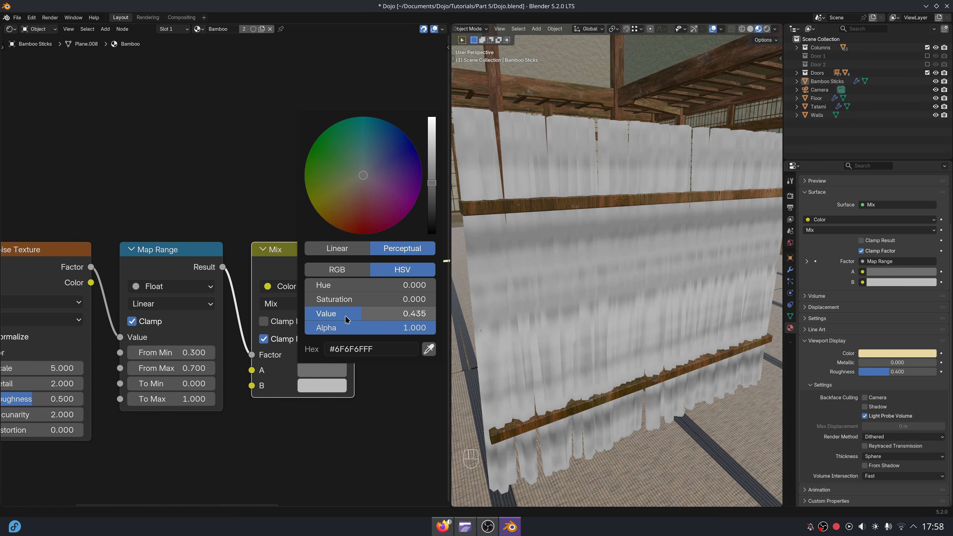
{"action": "left_click_drag", "start_coordinate": [359, 184], "coordinate": [348, 199]}
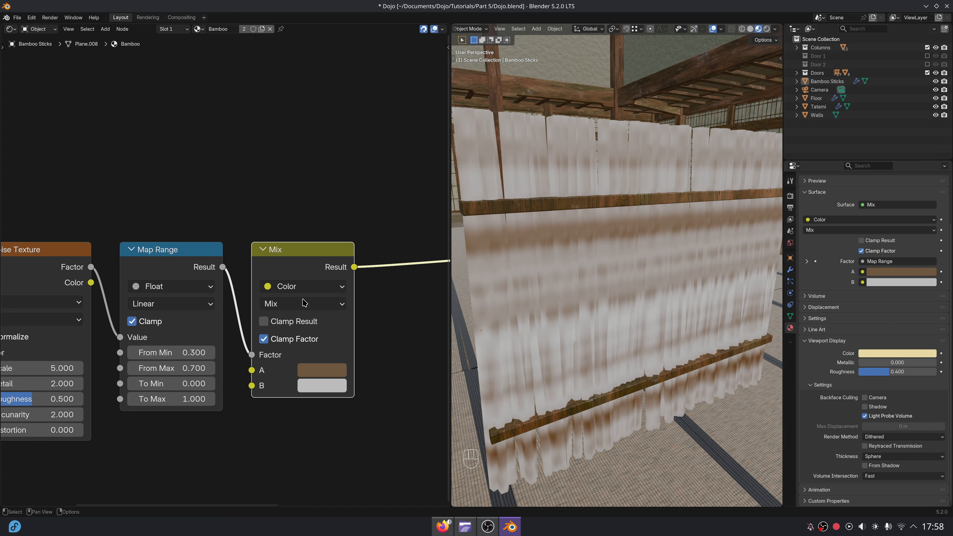
Set the Mix node's color B to a light tan, hex #957C59.
{"action": "left_click", "coordinate": [317, 386]}
{"action": "mouse_move", "coordinate": [361, 328]}
{"action": "left_mouse_down"}
{"action": "mouse_move", "coordinate": [335, 327]}
{"action": "mouse_move", "coordinate": [343, 328]}
{"action": "left_mouse_up"}
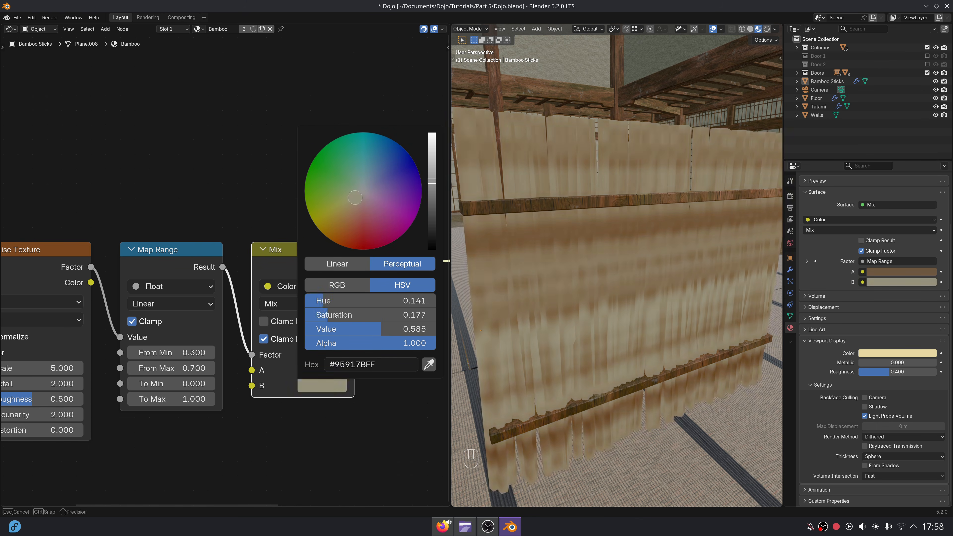
{"action": "left_click_drag", "start_coordinate": [354, 197], "coordinate": [349, 209]}
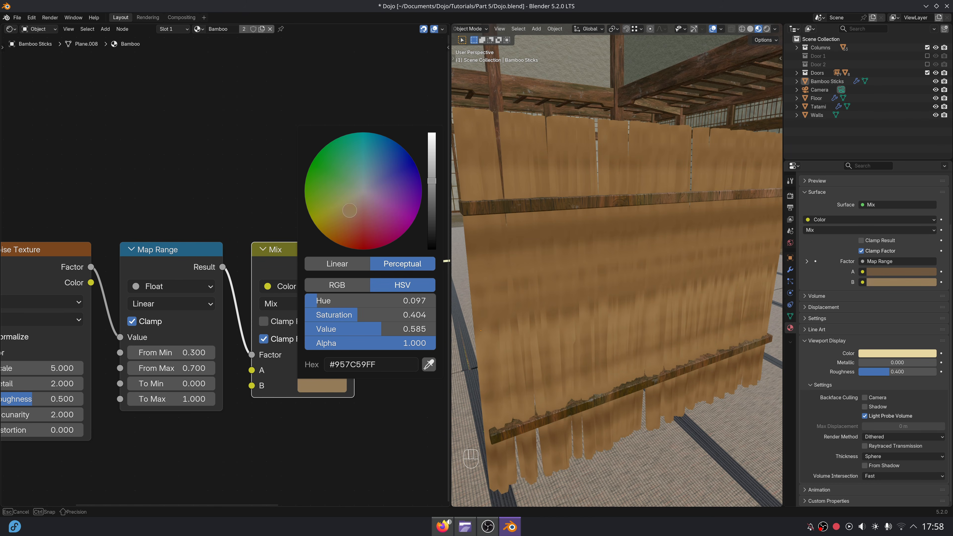
Move the Texture Coordinate node horizontally away from the Noise Texture to make room between them.
{"action": "scroll", "coordinate": [186, 209], "scroll_direction": "down", "scroll_amount": 5}
{"action": "middle_click_drag", "start_coordinate": [150, 210], "coordinate": [346, 227]}
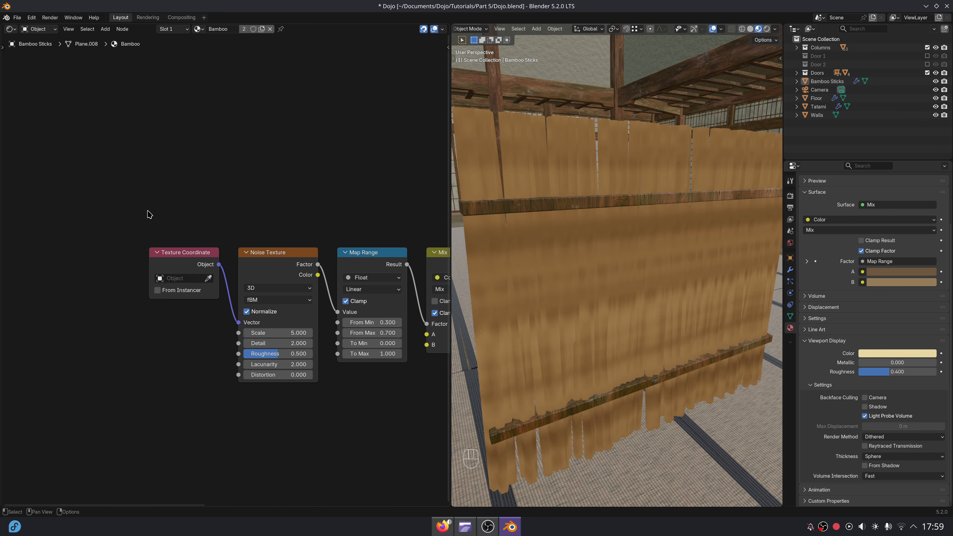
{"action": "left_click", "coordinate": [192, 252]}
{"action": "key", "text": "g"}
{"action": "key", "text": "x"}
{"action": "left_click", "coordinate": [47, 256]}
Add an Object Info node with the Random output beneath the Texture Coordinate node.
{"action": "middle_click_drag", "start_coordinate": [136, 259], "coordinate": [193, 252]}
{"action": "scroll", "coordinate": [225, 247], "scroll_direction": "up", "scroll_amount": 3}
{"action": "key", "text": "shift+a"}
{"action": "type", "text": "random"}
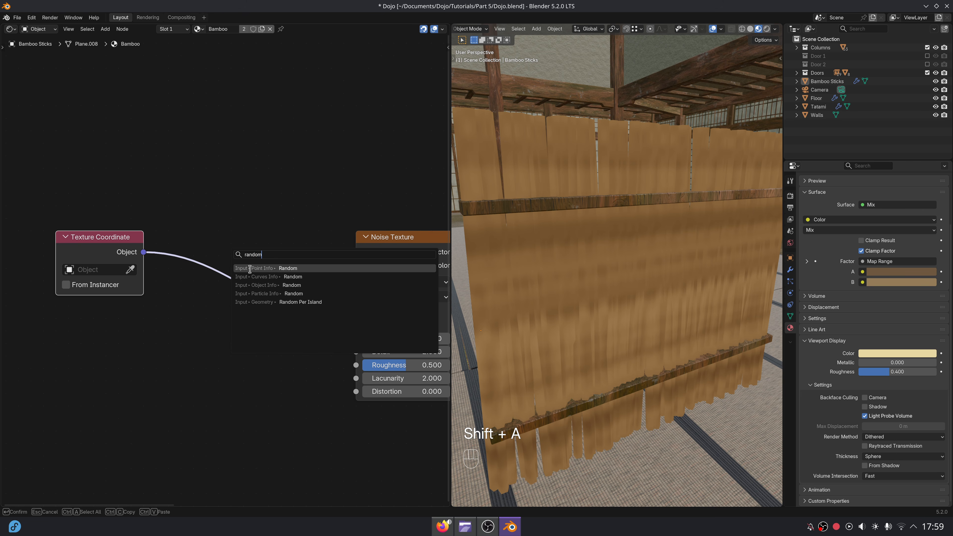
{"action": "left_click", "coordinate": [259, 285]}
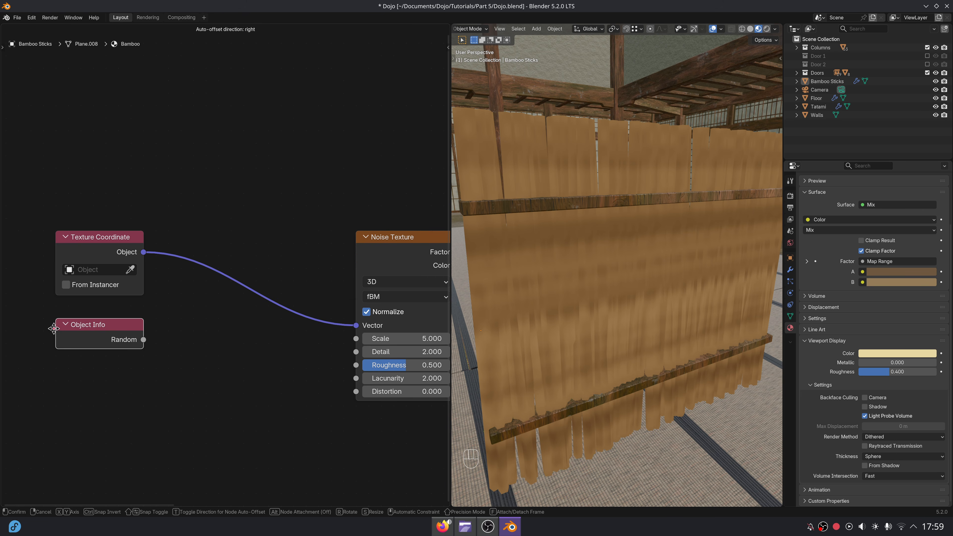
{"action": "left_click", "coordinate": [111, 359]}
Link Random into a new Multiply math node and set its value to 10.
{"action": "left_click_drag", "start_coordinate": [144, 339], "coordinate": [171, 324]}
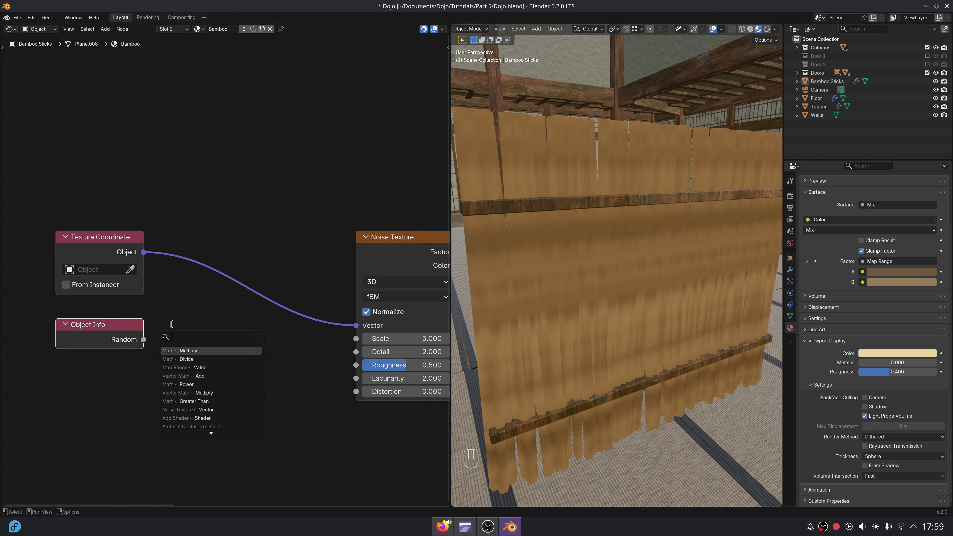
{"action": "key", "text": "Return"}
{"action": "left_click", "coordinate": [211, 393]}
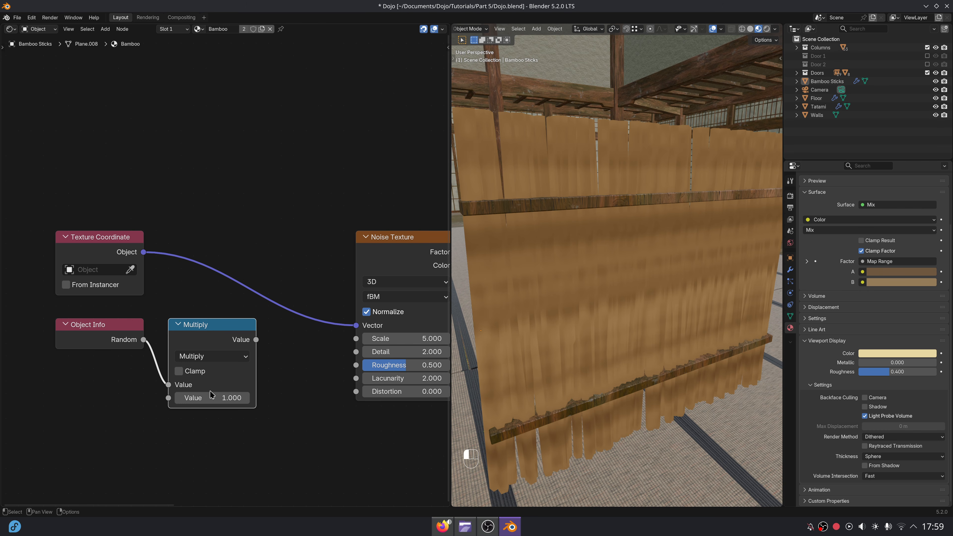
Shift the input nodes farther from the Noise Texture and insert a vector Add node after the Texture Coordinate's Object output.
{"action": "left_click_drag", "start_coordinate": [225, 416], "coordinate": [131, 263]}
{"action": "key", "text": "g"}
{"action": "key", "text": "x"}
{"action": "left_click", "coordinate": [176, 278]}
{"action": "left_click", "coordinate": [176, 277]}
{"action": "type", "text": "add"}
{"action": "key", "text": "Return"}
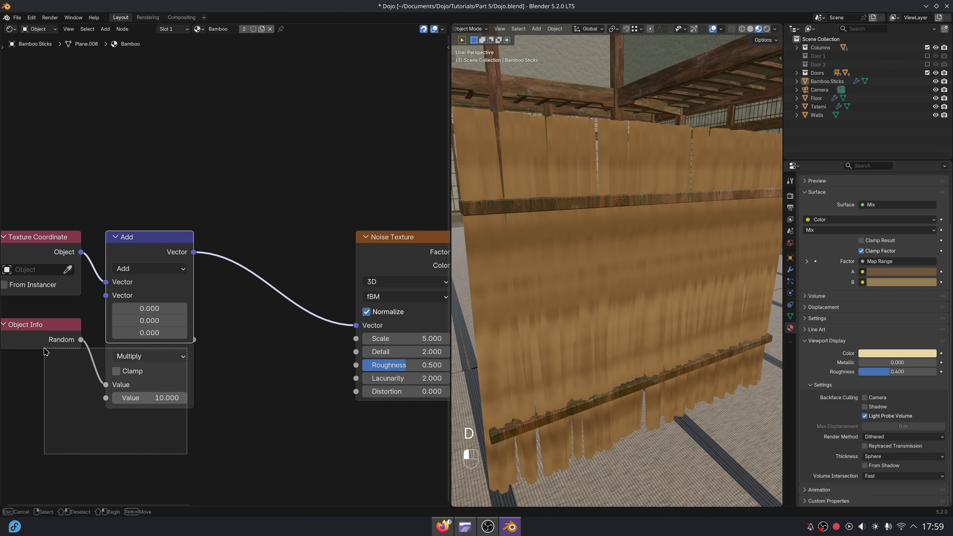
Move Object Info and Multiply beneath Texture Coordinate and link Multiply's value to Add's second vector.
{"action": "left_click", "coordinate": [138, 343]}
{"action": "key", "text": "g"}
{"action": "left_click", "coordinate": [102, 332]}
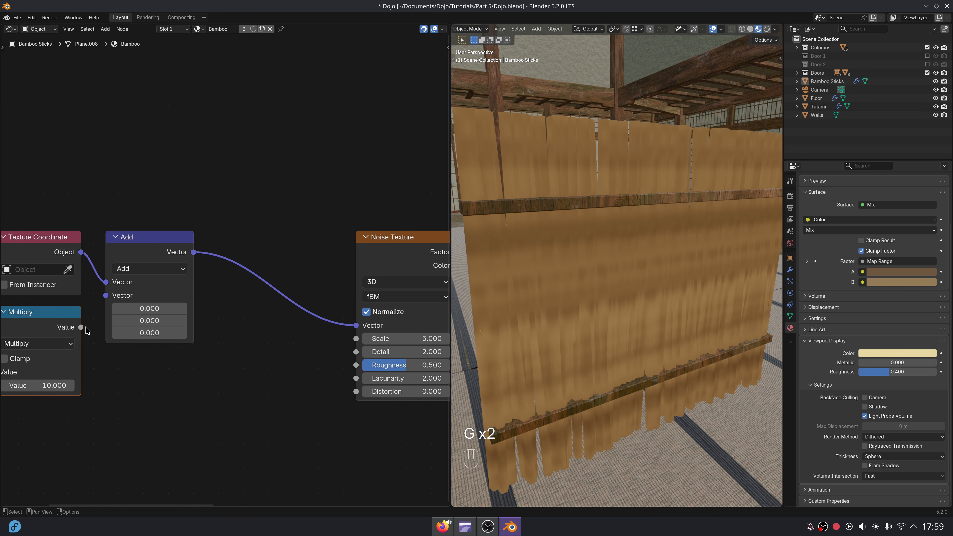
{"action": "left_click_drag", "start_coordinate": [84, 327], "coordinate": [106, 296]}
Move the Texture Coordinate, Object Info, Multiply and Add nodes together up beside the Noise Texture, and inspect the sticks.
{"action": "scroll", "coordinate": [106, 296], "scroll_direction": "down", "scroll_amount": 4}
{"action": "left_click_drag", "start_coordinate": [27, 240], "coordinate": [181, 339]}
{"action": "key", "text": "g"}
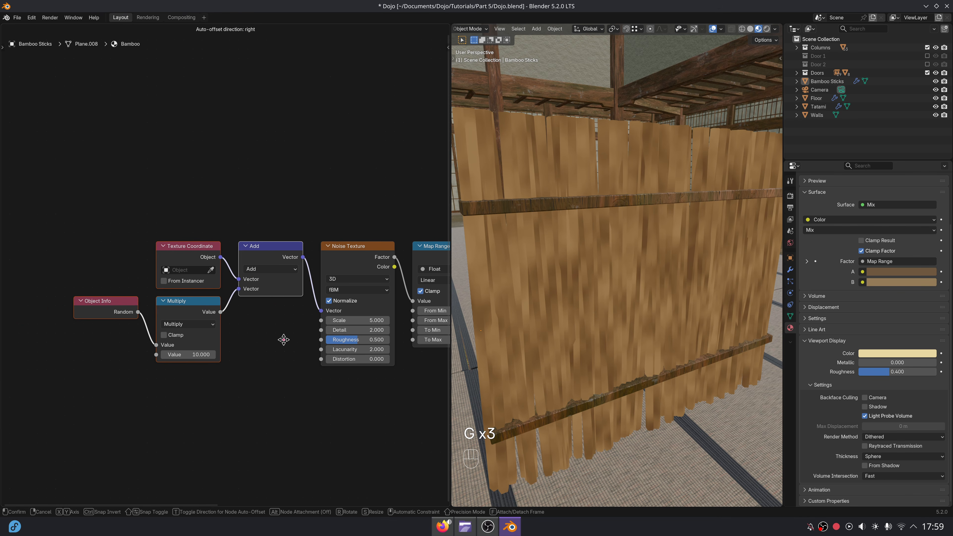
{"action": "left_click", "coordinate": [283, 340]}
{"action": "left_click", "coordinate": [293, 378]}
{"action": "mouse_move", "coordinate": [600, 325]}
{"action": "middle_mouse_down"}
{"action": "mouse_move", "coordinate": [626, 321]}
{"action": "mouse_move", "coordinate": [614, 315]}
{"action": "middle_mouse_up"}
{"action": "middle_click_drag", "start_coordinate": [361, 330], "coordinate": [210, 332]}
{"action": "scroll", "coordinate": [262, 307], "scroll_direction": "down", "scroll_amount": 4}
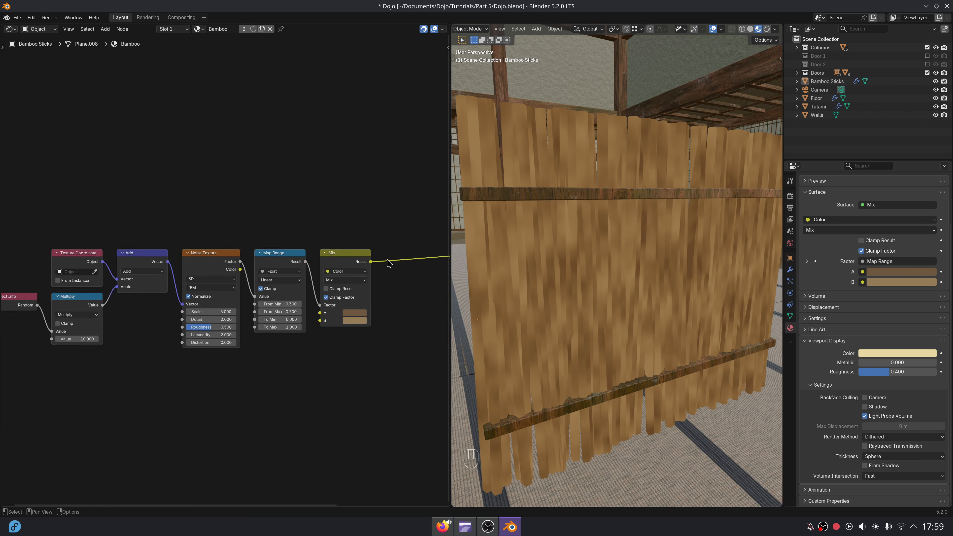
Shift all the nodes up to and including Mix farther from the Principled BSDF to make room.
{"action": "middle_click_drag", "start_coordinate": [389, 263], "coordinate": [283, 276]}
{"action": "scroll", "coordinate": [281, 284], "scroll_direction": "up", "scroll_amount": 4}
{"action": "scroll", "coordinate": [275, 279], "scroll_direction": "down", "scroll_amount": 5}
{"action": "scroll", "coordinate": [244, 270], "scroll_direction": "down", "scroll_amount": 5}
{"action": "left_click_drag", "start_coordinate": [37, 246], "coordinate": [255, 346]}
{"action": "key", "text": "g"}
{"action": "left_click", "coordinate": [206, 347]}
{"action": "scroll", "coordinate": [255, 271], "scroll_direction": "up", "scroll_amount": 6}
{"action": "scroll", "coordinate": [266, 272], "scroll_direction": "up", "scroll_amount": 2}
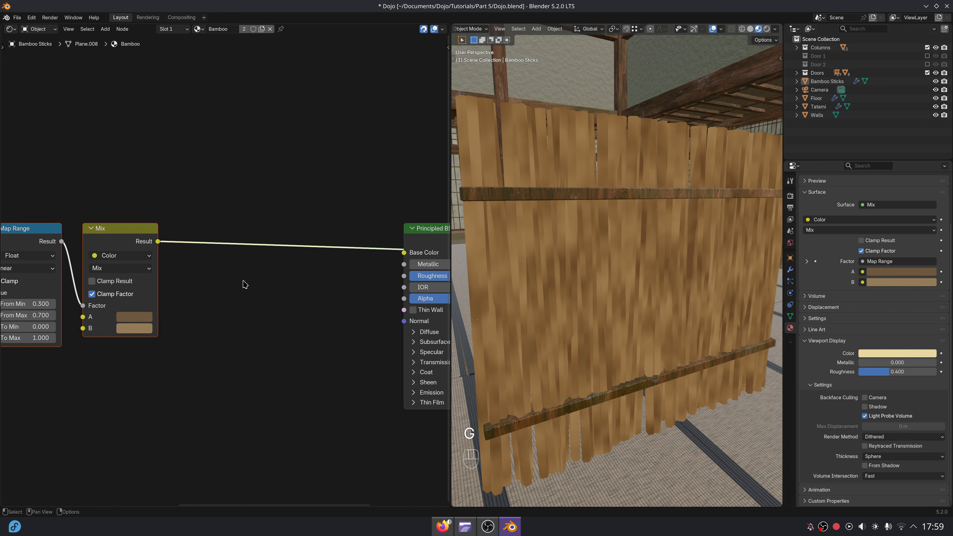
Duplicate the Mix node and insert the copy on the link after the original Mix's Result.
{"action": "key", "text": "shift+d"}
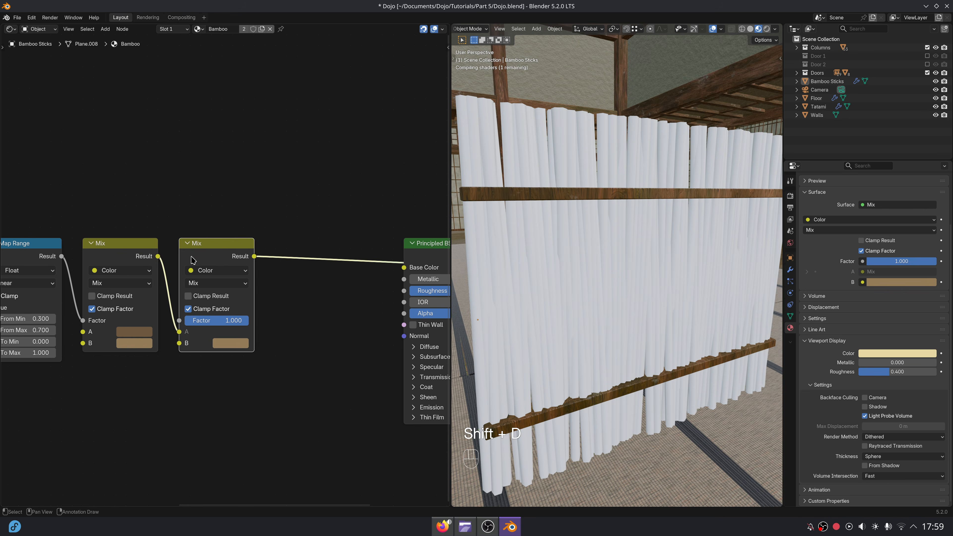
{"action": "left_click", "coordinate": [233, 255]}
{"action": "scroll", "coordinate": [183, 223], "scroll_direction": "up", "scroll_amount": 1}
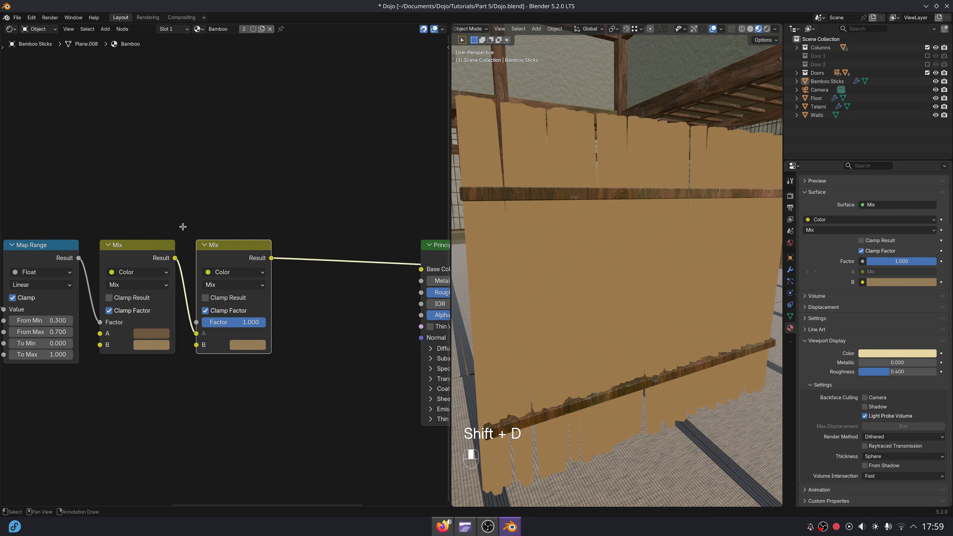
Set the duplicated Mix to Multiply and change its B color to a lighter grey with saturation 0.078.
{"action": "left_click", "coordinate": [243, 287]}
{"action": "left_click", "coordinate": [245, 308]}
{"action": "left_click", "coordinate": [255, 351]}
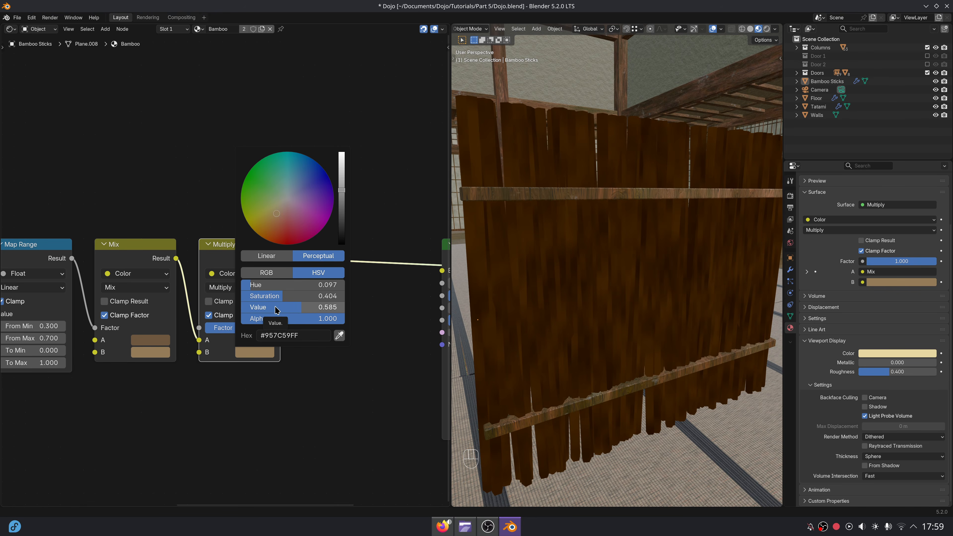
{"action": "left_click_drag", "start_coordinate": [283, 297], "coordinate": [247, 297]}
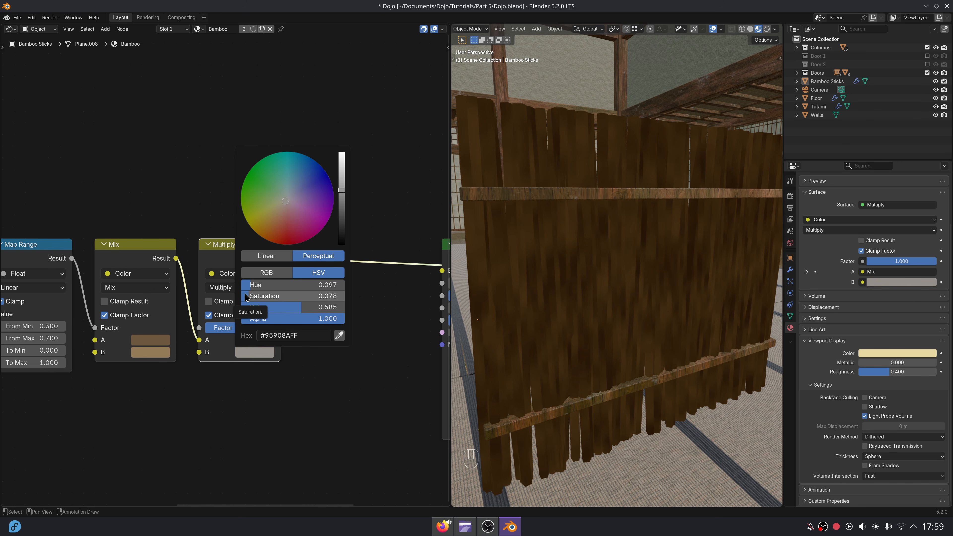
{"action": "scroll", "coordinate": [294, 278], "scroll_direction": "up", "scroll_amount": 1}
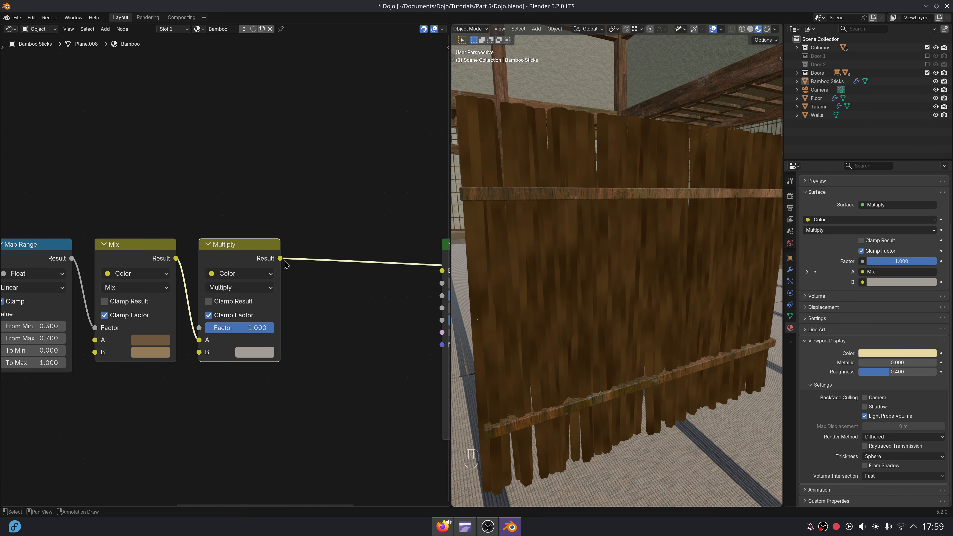
Add a second Noise Texture above the existing one, fed by the Add node's Vector output.
{"action": "middle_click_drag", "start_coordinate": [249, 235], "coordinate": [305, 294]}
{"action": "scroll", "coordinate": [93, 259], "scroll_direction": "down", "scroll_amount": 1}
{"action": "middle_click_drag", "start_coordinate": [68, 254], "coordinate": [179, 274]}
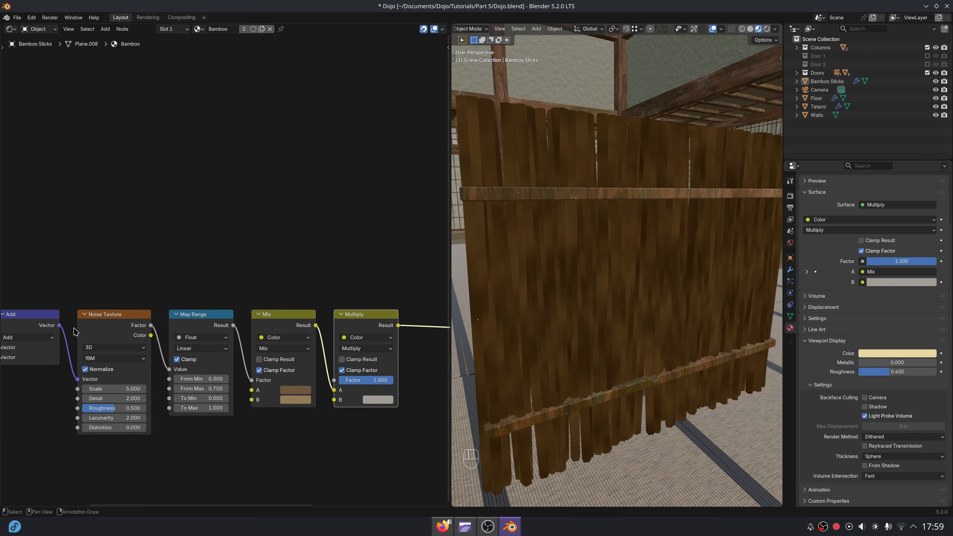
{"action": "left_click_drag", "start_coordinate": [60, 325], "coordinate": [122, 251]}
{"action": "type", "text": "nois"}
{"action": "key", "text": "Return"}
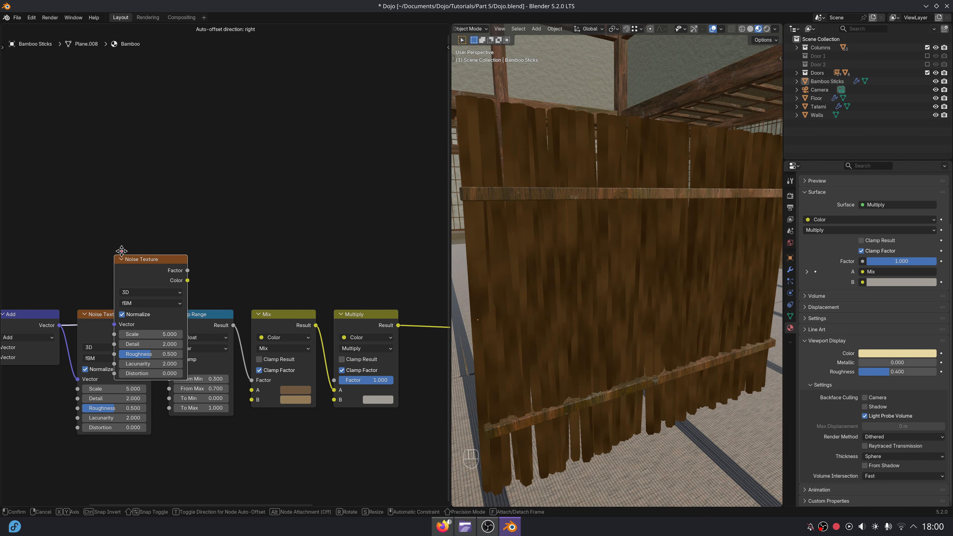
{"action": "left_click", "coordinate": [121, 124]}
Preview the upper Noise Texture on the sticks and set its Scale to 12.7.
{"action": "left_click", "coordinate": [161, 139], "text": "ctrl+shift"}
{"action": "left_click_drag", "start_coordinate": [164, 143], "coordinate": [165, 162]}
{"action": "left_click_drag", "start_coordinate": [150, 224], "coordinate": [201, 224]}
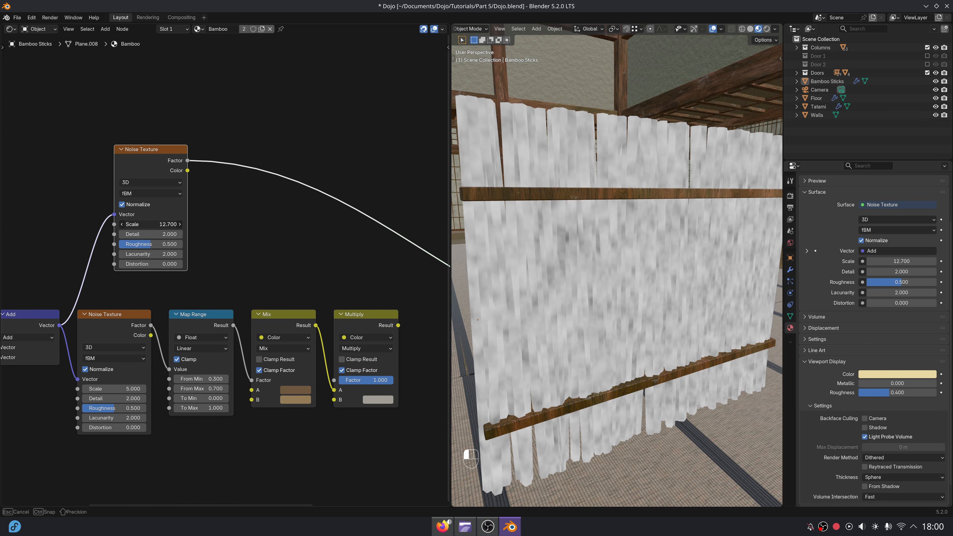
{"action": "scroll", "coordinate": [242, 236], "scroll_direction": "up", "scroll_amount": 1}
{"action": "middle_click_drag", "start_coordinate": [239, 243], "coordinate": [236, 291]}
{"action": "middle_click_drag", "start_coordinate": [257, 258], "coordinate": [232, 266]}
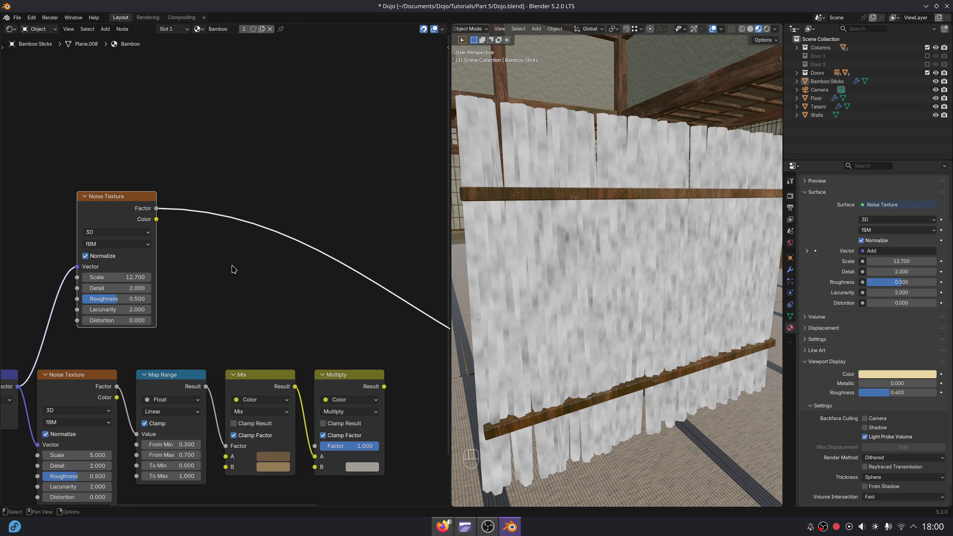
Add a Map Range after the upper Noise Texture's Factor with From Min 0.6 and From Max 0.7.
{"action": "left_click_drag", "start_coordinate": [156, 211], "coordinate": [178, 207]}
{"action": "type", "text": "map ran"}
{"action": "key", "text": "Return"}
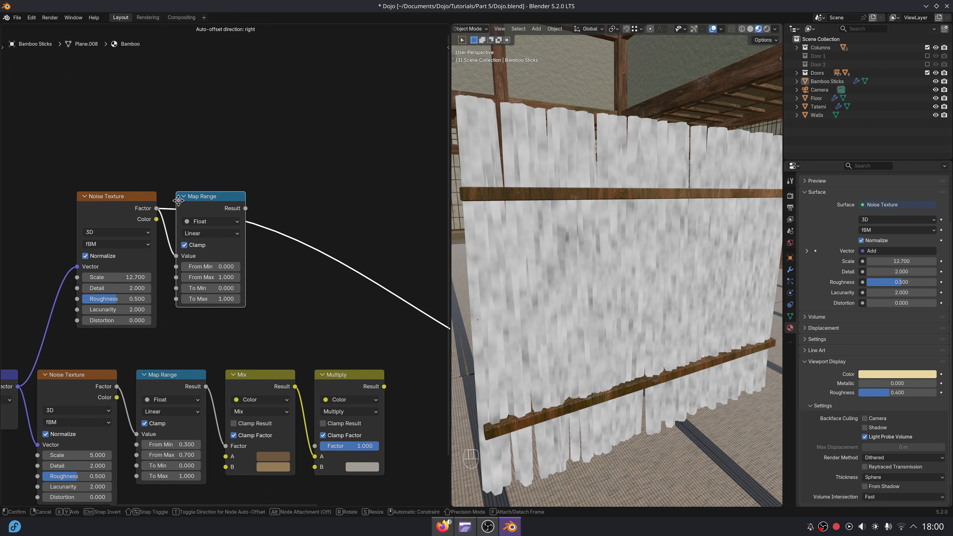
{"action": "left_click_drag", "start_coordinate": [210, 267], "coordinate": [210, 266]}
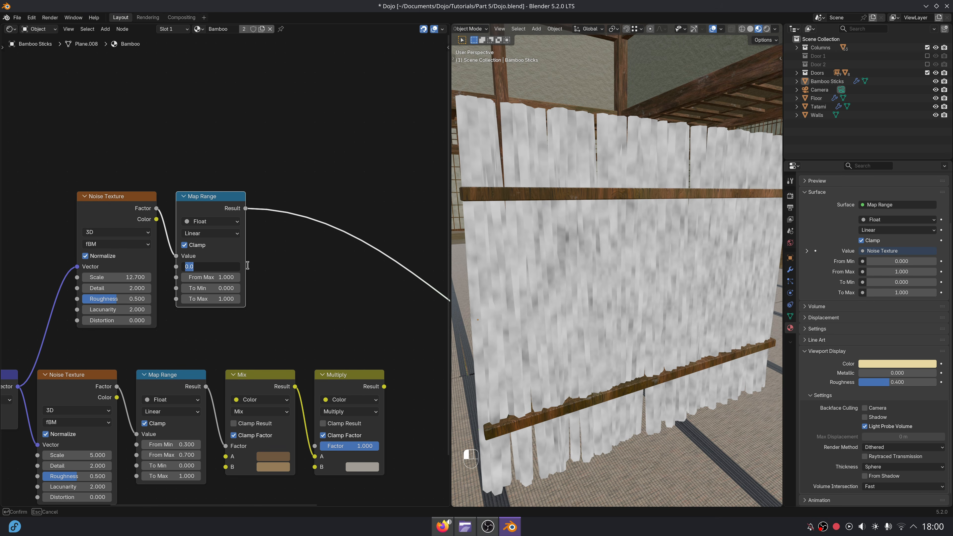
{"action": "type", "text": ".6"}
{"action": "key", "text": "Tab"}
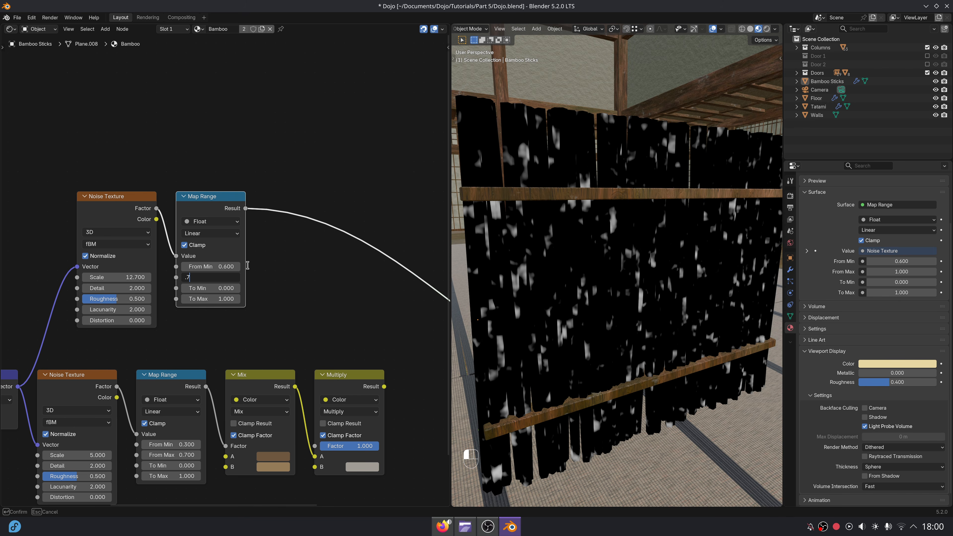
{"action": "key", "text": "Return"}
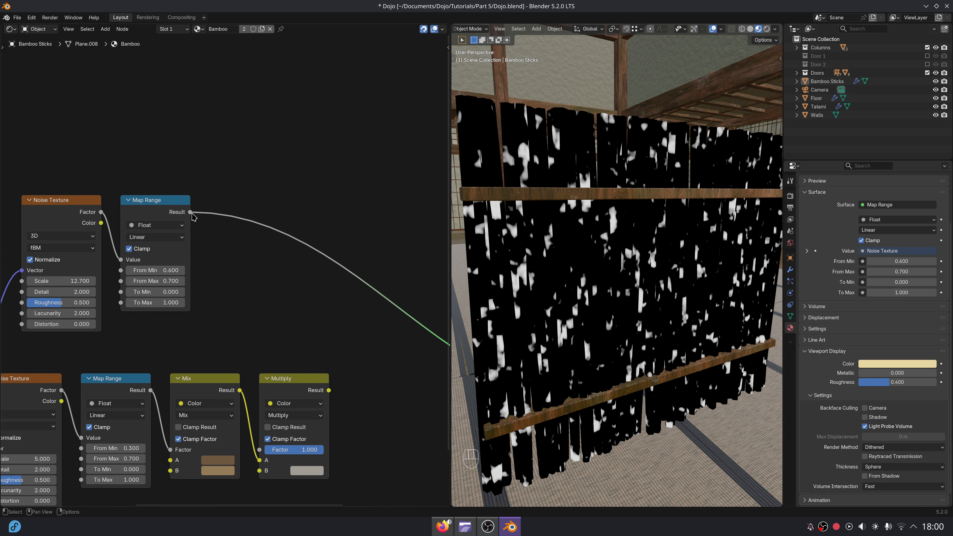
Link the upper Map Range's Result to the Multiply color node's Factor and preview the dark spots on the sticks.
{"action": "left_click", "coordinate": [265, 449], "text": "ctrl+shift"}
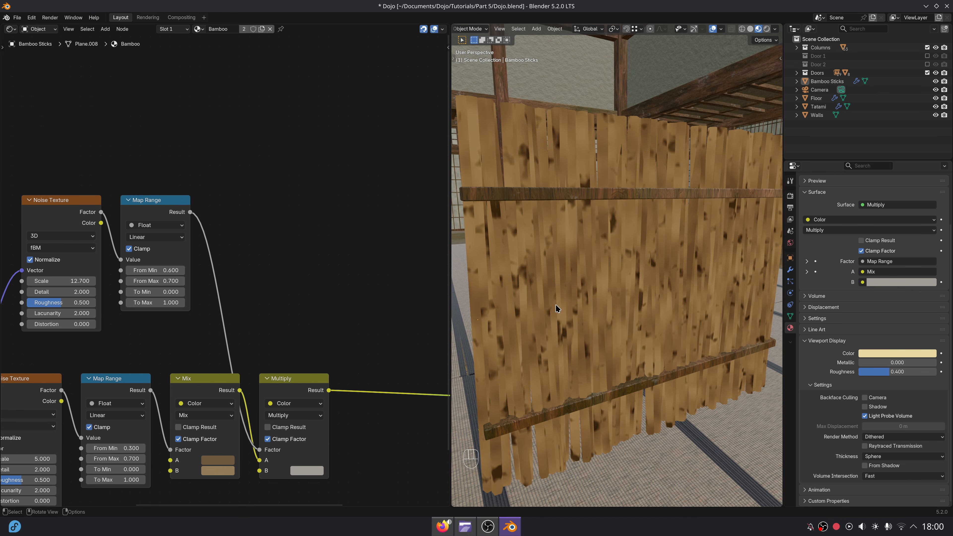
{"action": "middle_click_drag", "start_coordinate": [557, 308], "coordinate": [520, 286]}
{"action": "scroll", "coordinate": [225, 355], "scroll_direction": "down", "scroll_amount": 6}
{"action": "middle_click_drag", "start_coordinate": [225, 355], "coordinate": [278, 220]}
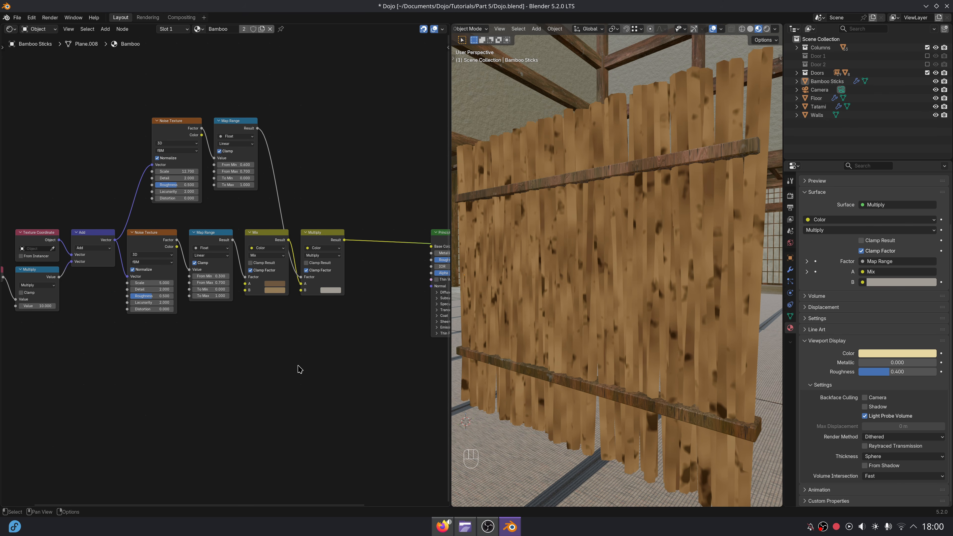
Add a third Noise Texture beneath the first, fed by Add's Vector, preview it and set its Scale to 13.4.
{"action": "scroll", "coordinate": [170, 315], "scroll_direction": "up", "scroll_amount": 3}
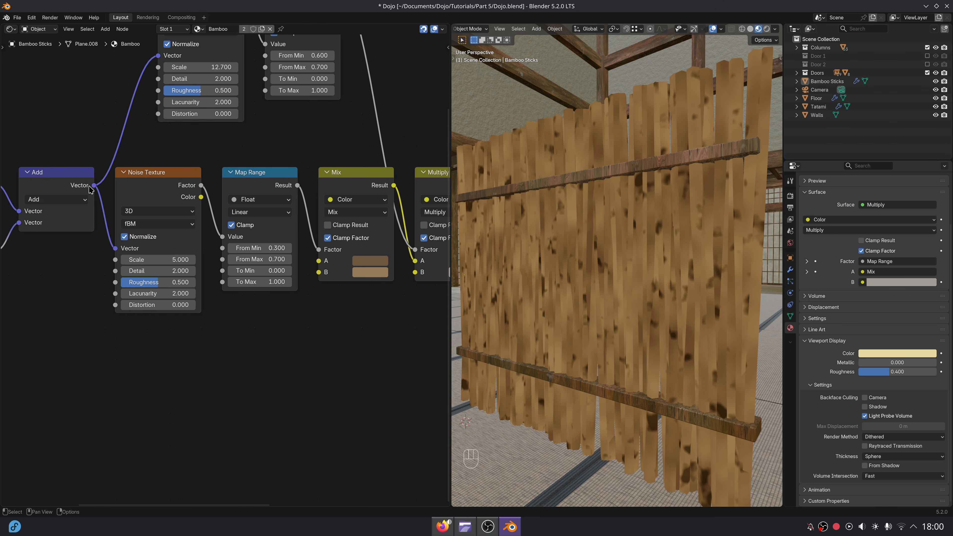
{"action": "type", "text": "nois"}
{"action": "key", "text": "Return"}
{"action": "left_click", "coordinate": [107, 339]}
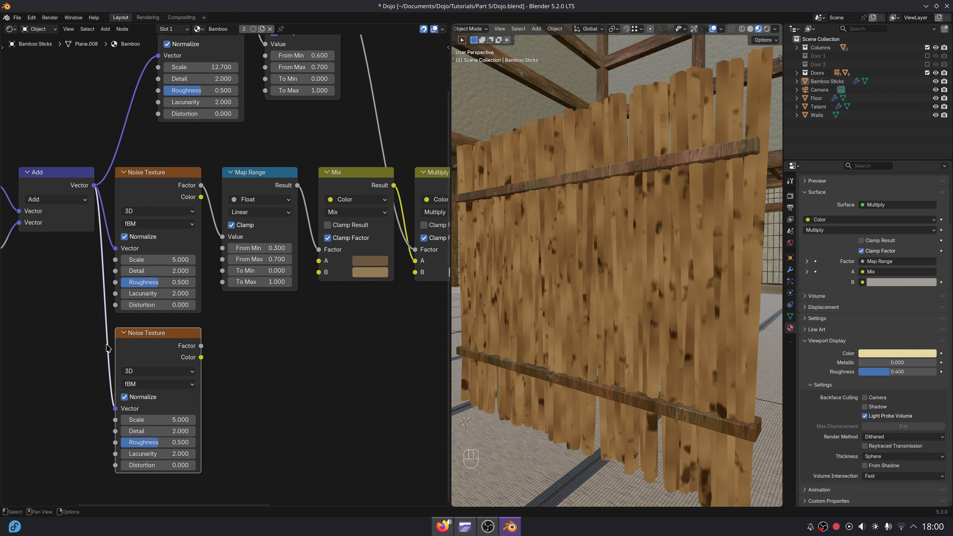
{"action": "scroll", "coordinate": [210, 345], "scroll_direction": "up", "scroll_amount": 4}
{"action": "left_click", "coordinate": [137, 342], "text": "ctrl+shift"}
{"action": "left_click_drag", "start_coordinate": [165, 448], "coordinate": [195, 448]}
Add a Multiply math node after the lower Noise Texture's Factor and set its value to 0.02.
{"action": "middle_click_drag", "start_coordinate": [300, 440], "coordinate": [297, 349]}
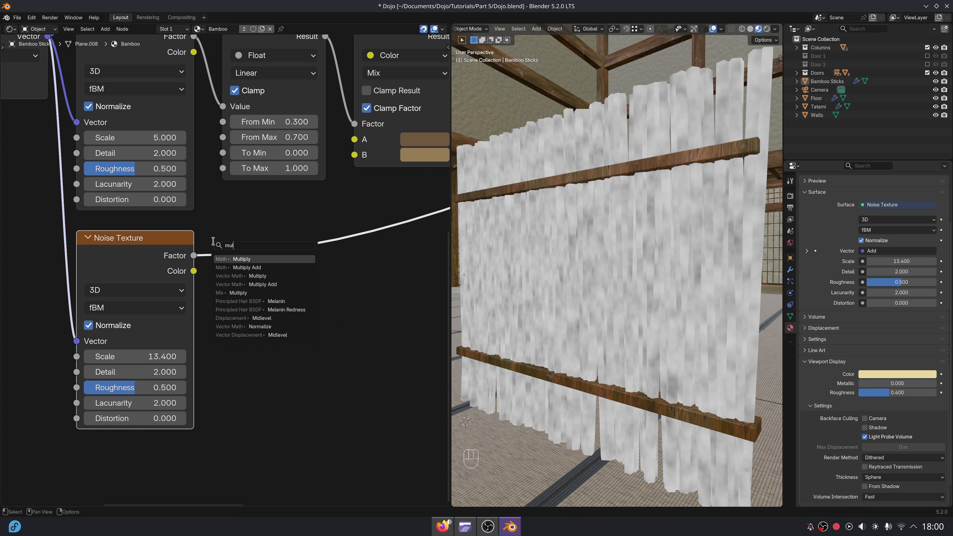
{"action": "key", "text": "Return"}
{"action": "left_click", "coordinate": [265, 323]}
{"action": "type", "text": ".0"}
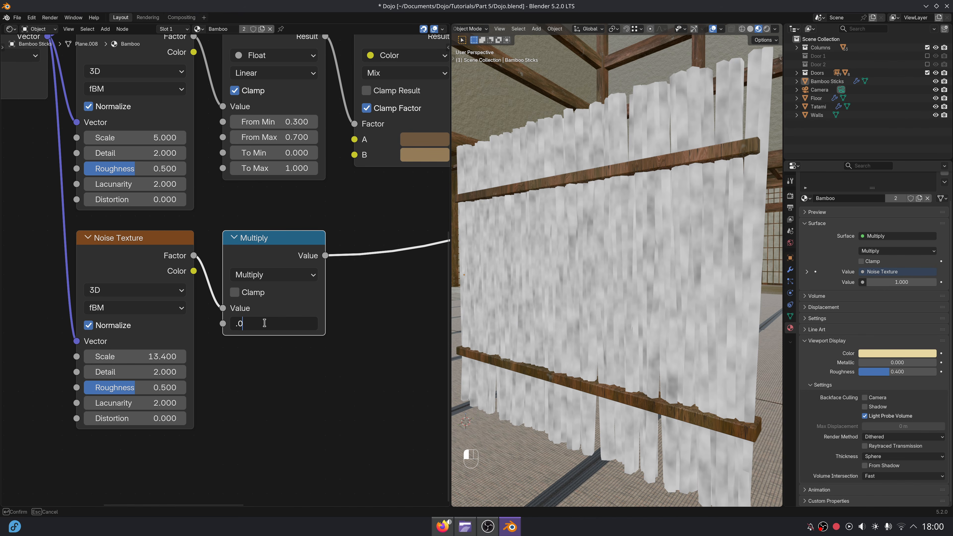
{"action": "type", "text": "2"}
{"action": "key", "text": "Return"}
Add a Bump node with its Height fed by the math Multiply's value and set its Distance to 1.
{"action": "middle_click_drag", "start_coordinate": [418, 350], "coordinate": [219, 362]}
{"action": "key", "text": "shift+a"}
{"action": "type", "text": "bump"}
{"action": "key", "text": "Return"}
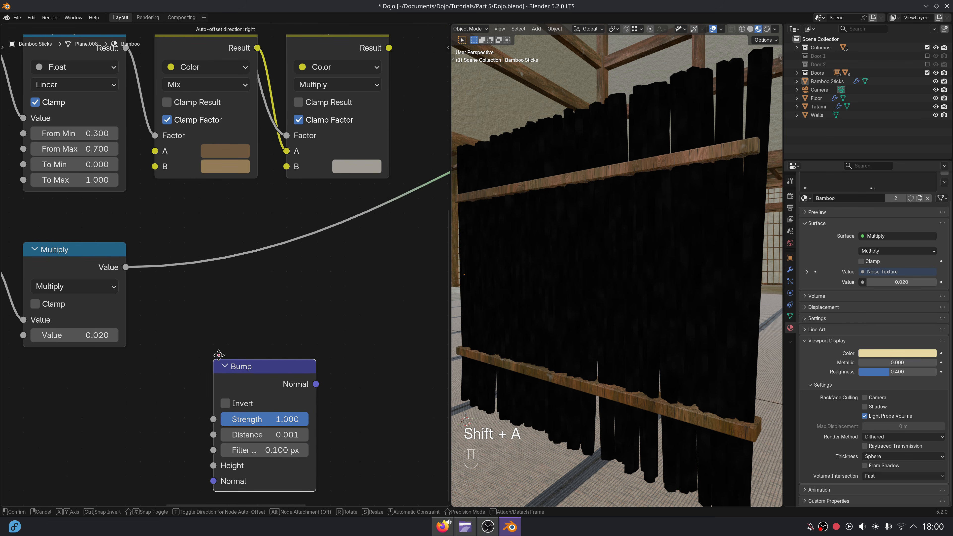
{"action": "left_click", "coordinate": [175, 311]}
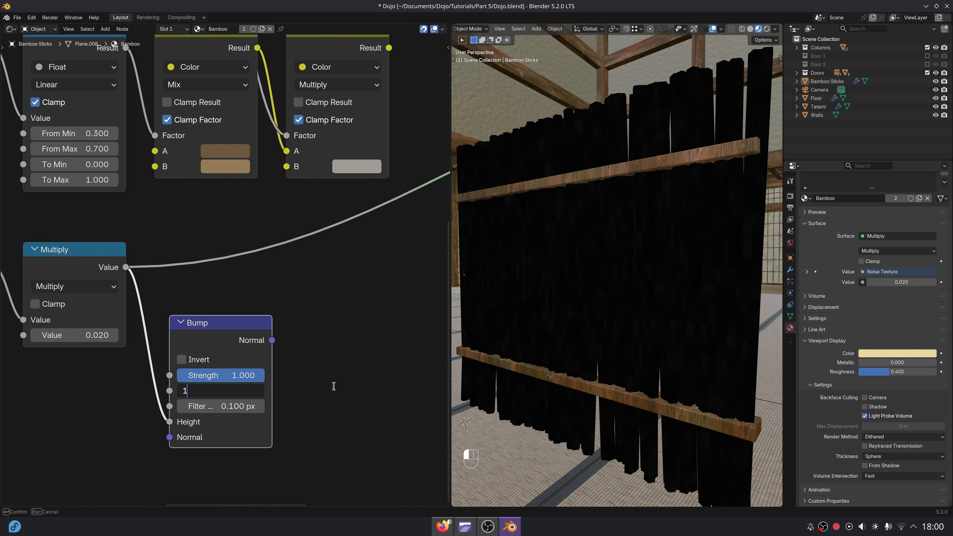
{"action": "middle_click_drag", "start_coordinate": [317, 389], "coordinate": [295, 421]}
Move the Bump node up beside the math Multiply and link its Normal to the Principled BSDF's Normal input.
{"action": "left_click_drag", "start_coordinate": [206, 368], "coordinate": [193, 300]}
{"action": "scroll", "coordinate": [241, 296], "scroll_direction": "down", "scroll_amount": 5}
{"action": "scroll", "coordinate": [292, 286], "scroll_direction": "down", "scroll_amount": 2}
{"action": "left_click_drag", "start_coordinate": [337, 257], "coordinate": [352, 260]}
Move all the texture, color and bump nodes together along X until they sit close to the Principled BSDF.
{"action": "scroll", "coordinate": [263, 240], "scroll_direction": "down", "scroll_amount": 8}
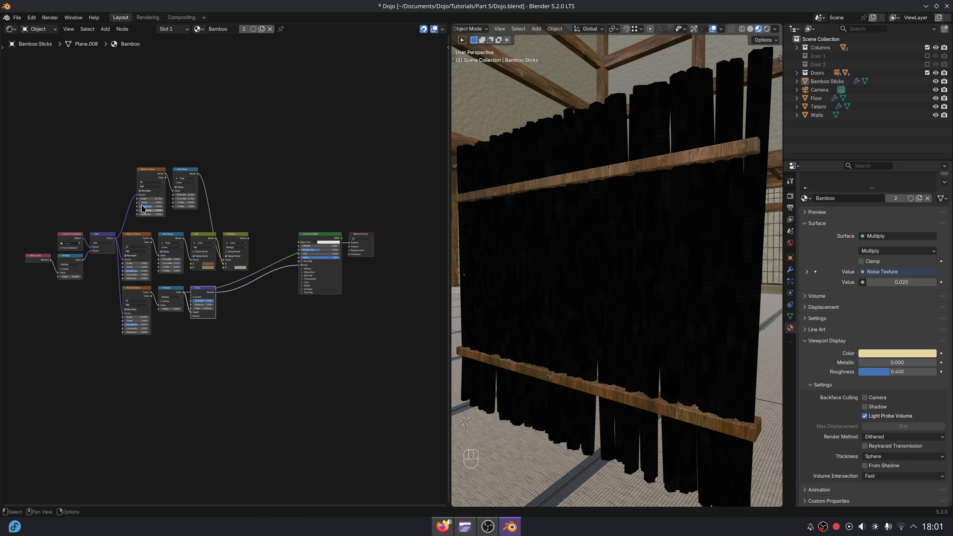
{"action": "left_click_drag", "start_coordinate": [25, 147], "coordinate": [267, 344]}
{"action": "key", "text": "g"}
{"action": "key", "text": "x"}
{"action": "left_click", "coordinate": [309, 346]}
Link the Multiply color to Base Color, output the Principled BSDF to the material surface, and set Roughness to 0.4.
{"action": "scroll", "coordinate": [309, 346], "scroll_direction": "up", "scroll_amount": 8}
{"action": "middle_click_drag", "start_coordinate": [309, 346], "coordinate": [268, 343]}
{"action": "scroll", "coordinate": [269, 347], "scroll_direction": "up", "scroll_amount": 2}
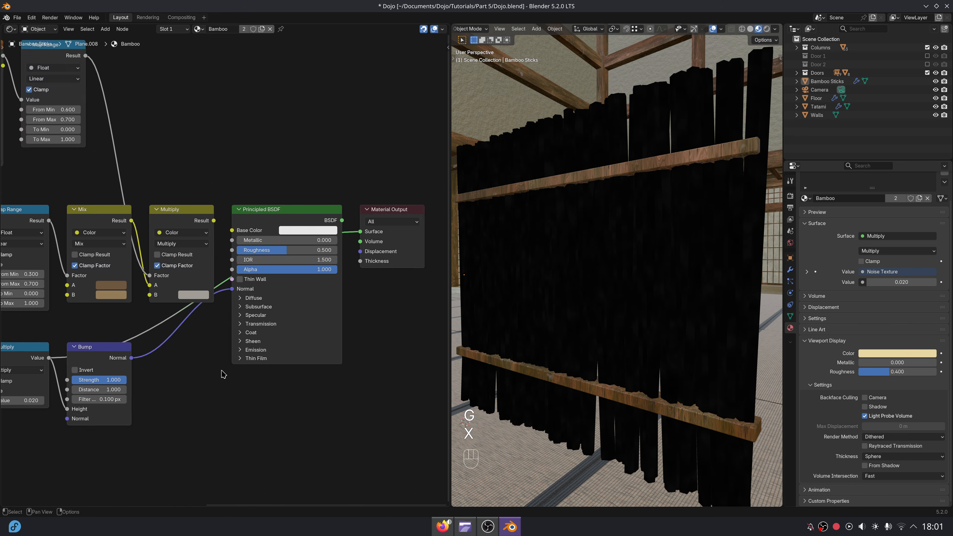
{"action": "left_click", "coordinate": [247, 219], "text": "ctrl+shift"}
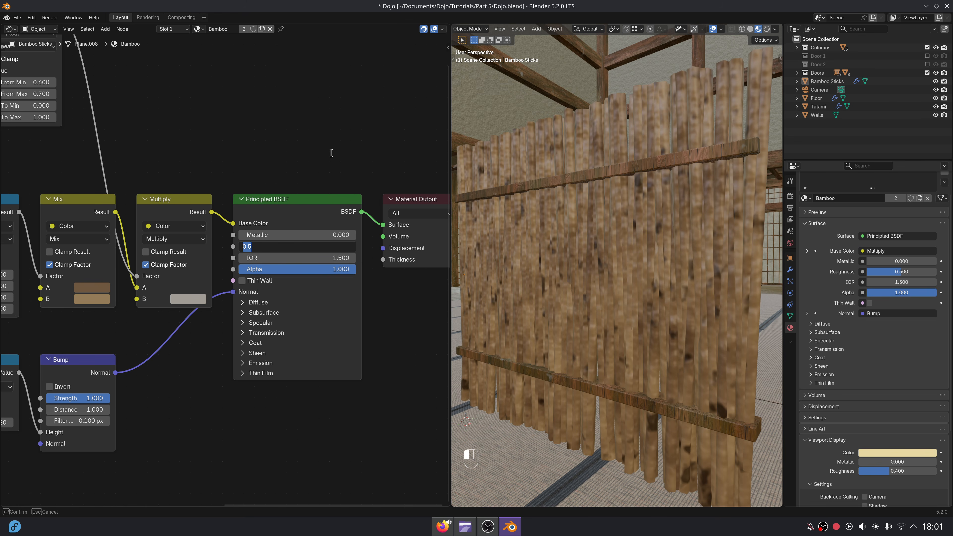
{"action": "middle_click_drag", "start_coordinate": [615, 240], "coordinate": [698, 241]}
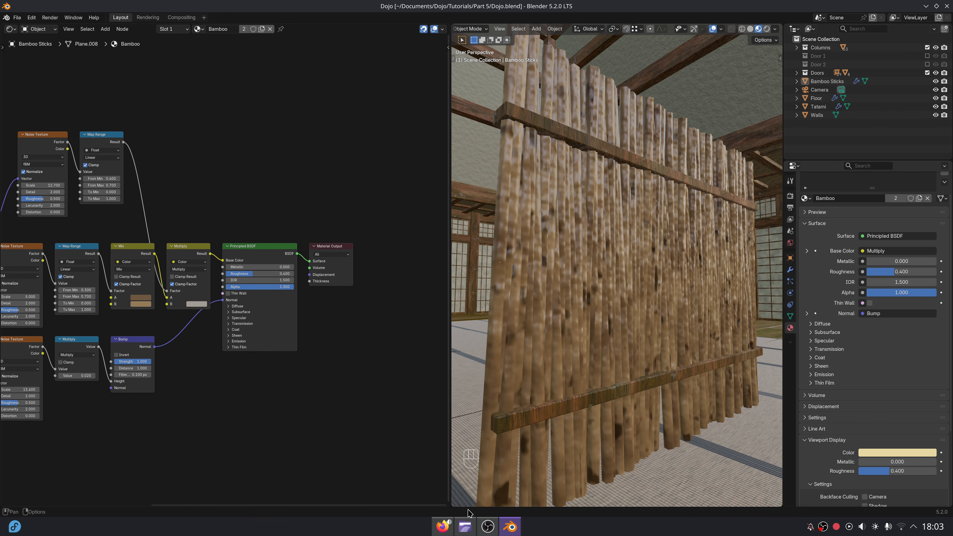
Open the reference image Scene 1.webp in Gwenview and examine where the bamboo panels sit on the dojo's upper walls.
{"action": "left_click", "coordinate": [464, 526]}
{"action": "double_click", "coordinate": [401, 191]}
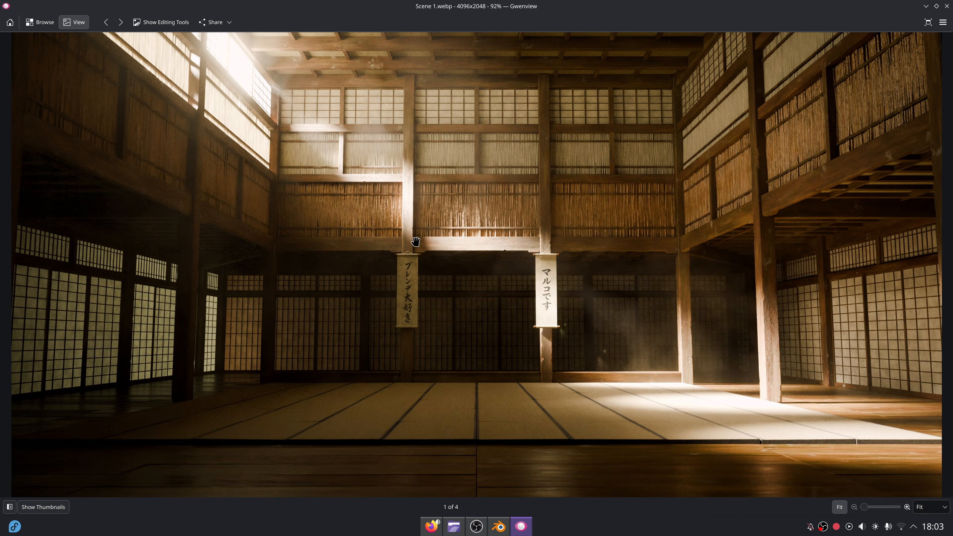
{"action": "scroll", "coordinate": [415, 242], "scroll_direction": "up", "scroll_amount": 3}
{"action": "left_click_drag", "start_coordinate": [599, 166], "coordinate": [467, 257]}
{"action": "left_click_drag", "start_coordinate": [578, 262], "coordinate": [356, 278]}
{"action": "left_click_drag", "start_coordinate": [731, 277], "coordinate": [485, 293]}
{"action": "scroll", "coordinate": [518, 264], "scroll_direction": "down", "scroll_amount": 1}
{"action": "left_click_drag", "start_coordinate": [519, 264], "coordinate": [788, 257]}
{"action": "left_click_drag", "start_coordinate": [235, 257], "coordinate": [708, 255]}
{"action": "left_click_drag", "start_coordinate": [480, 192], "coordinate": [409, 233]}
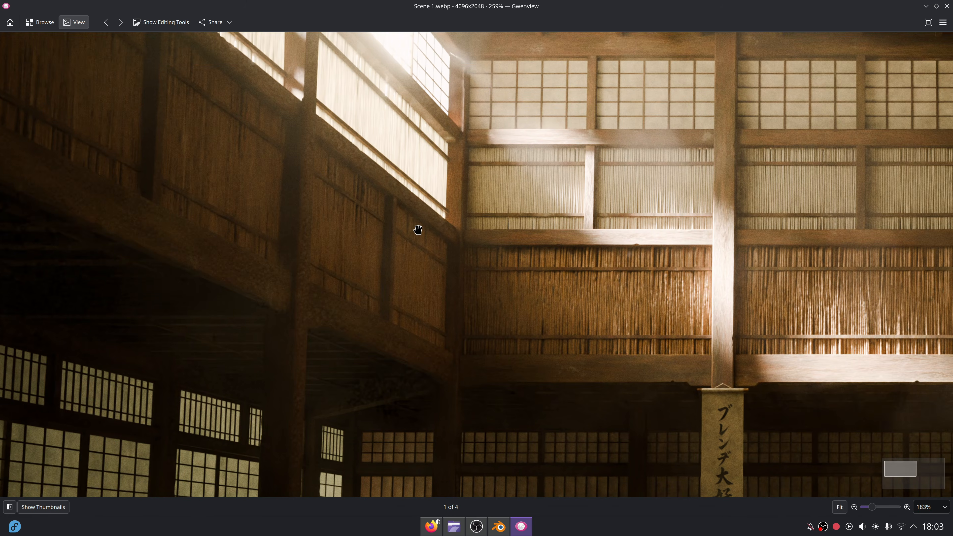
{"action": "scroll", "coordinate": [418, 229], "scroll_direction": "up", "scroll_amount": 1}
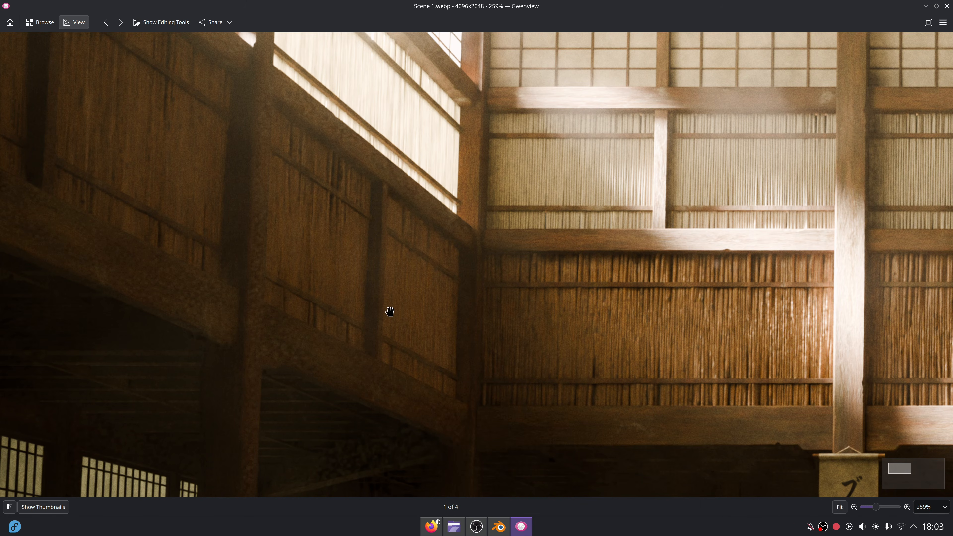
Switch back to Blender, select the Bamboo Sticks object and widen the 3D viewport over the node editor.
{"action": "left_click", "coordinate": [509, 525]}
{"action": "left_click", "coordinate": [516, 183]}
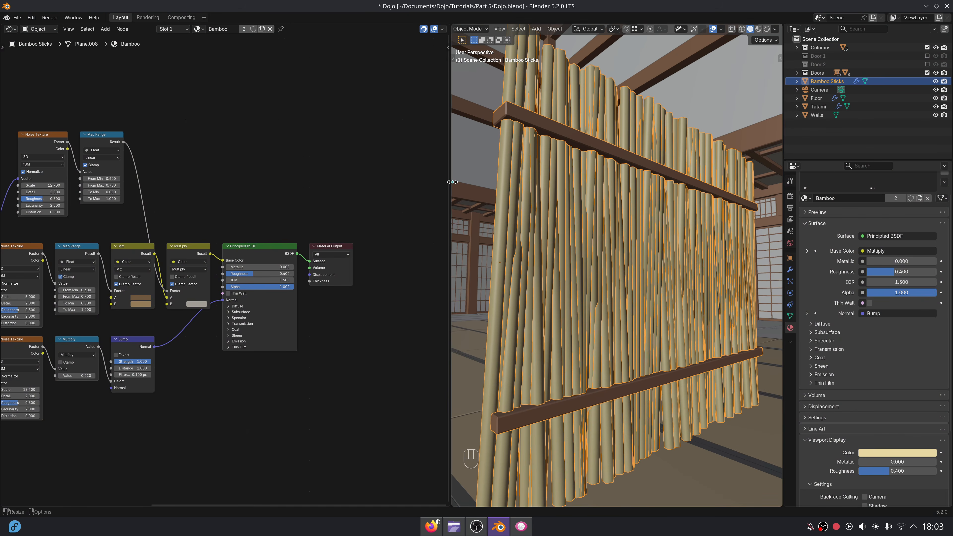
{"action": "left_click_drag", "start_coordinate": [452, 181], "coordinate": [101, 240]}
Raise the Bamboo Sticks panel along Z to above the lattice doors.
{"action": "scroll", "coordinate": [432, 240], "scroll_direction": "down", "scroll_amount": 6}
{"action": "middle_click_drag", "start_coordinate": [431, 240], "coordinate": [446, 270]}
{"action": "scroll", "coordinate": [442, 259], "scroll_direction": "down", "scroll_amount": 4}
{"action": "middle_click_drag", "start_coordinate": [443, 259], "coordinate": [551, 372], "text": "shift"}
{"action": "scroll", "coordinate": [439, 250], "scroll_direction": "up", "scroll_amount": 4}
{"action": "key", "text": "g"}
{"action": "key", "text": "z"}
{"action": "left_click", "coordinate": [549, 83]}
In front view, raise the bamboo panel into the first wall opening above the doors and center it there along X.
{"action": "key", "text": "KP_1"}
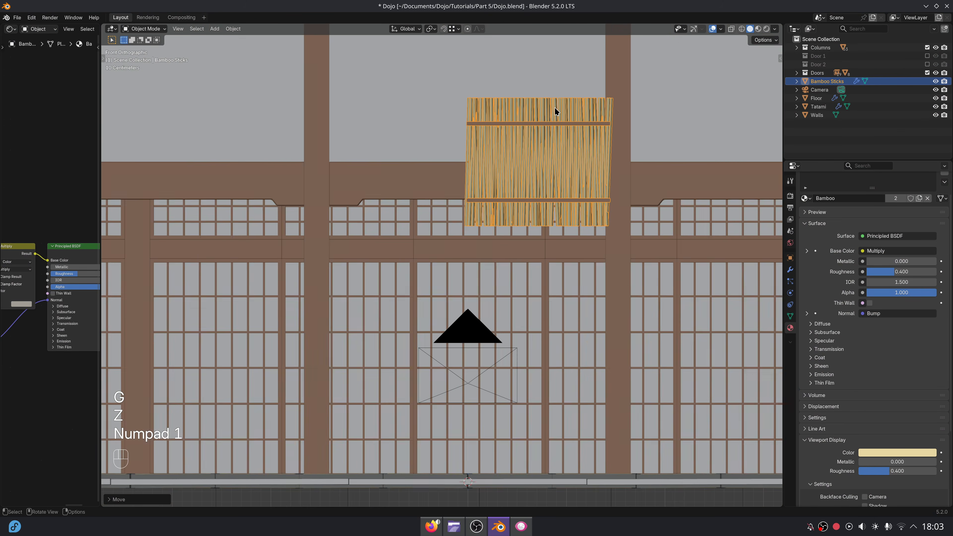
{"action": "scroll", "coordinate": [534, 205], "scroll_direction": "down", "scroll_amount": 2}
{"action": "middle_click_drag", "start_coordinate": [535, 206], "coordinate": [539, 310], "text": "shift"}
{"action": "key", "text": "g"}
{"action": "key", "text": "z"}
{"action": "left_click", "coordinate": [542, 261]}
{"action": "key", "text": "g"}
{"action": "key", "text": "x"}
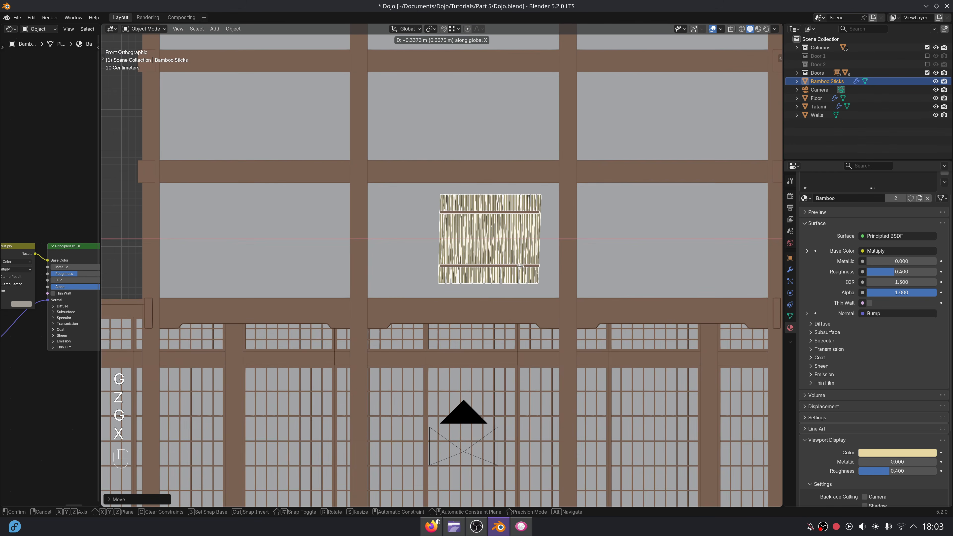
{"action": "left_click", "coordinate": [484, 275]}
Move the bamboo panel about 6.8 m along Y toward the back wall.
{"action": "middle_click_drag", "start_coordinate": [484, 278], "coordinate": [469, 330]}
{"action": "key", "text": "g"}
{"action": "key", "text": "y"}
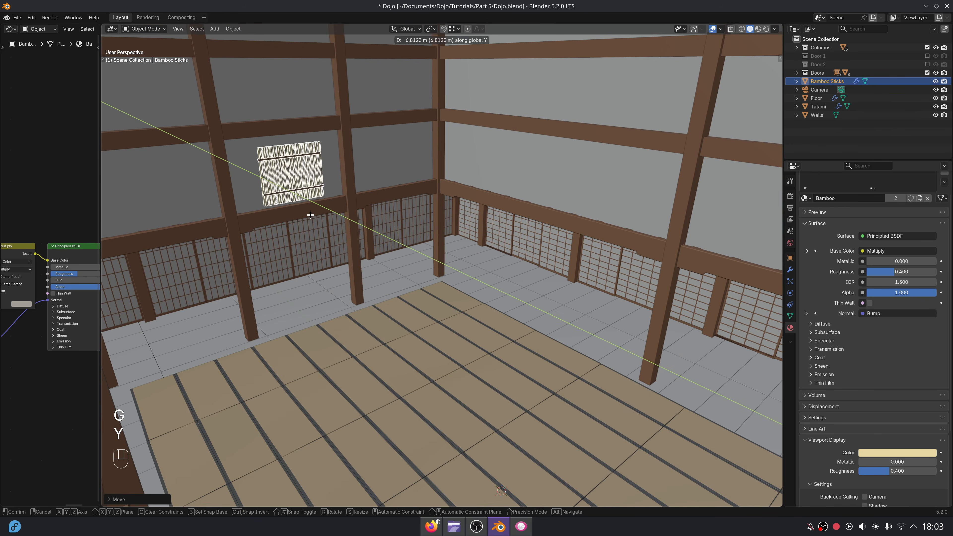
{"action": "left_click", "coordinate": [310, 217]}
Push the bamboo panel farther along Y, past the beam and up close to the back wall.
{"action": "key", "text": "KP_Decimal"}
{"action": "middle_click_drag", "start_coordinate": [312, 212], "coordinate": [481, 289]}
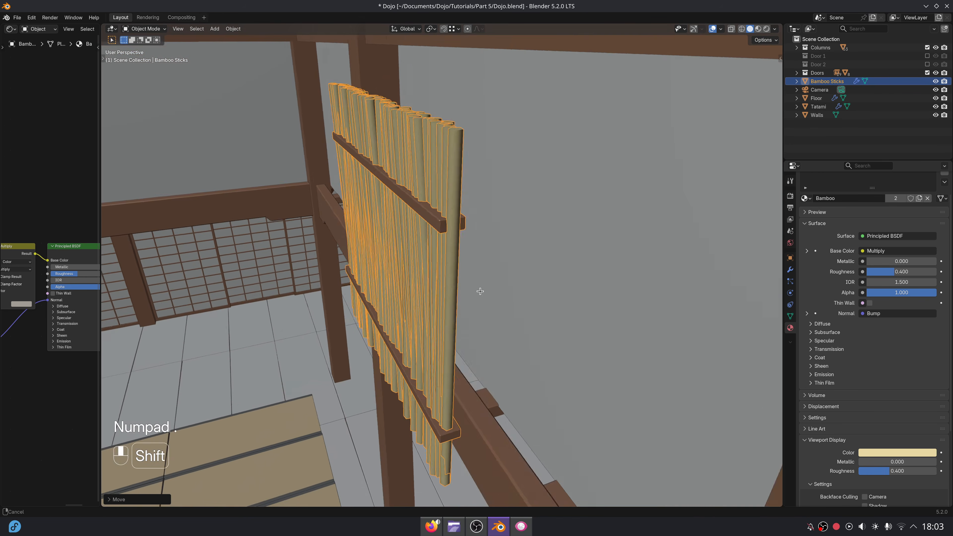
{"action": "key", "text": "g"}
{"action": "key", "text": "y"}
{"action": "left_click", "coordinate": [522, 279]}
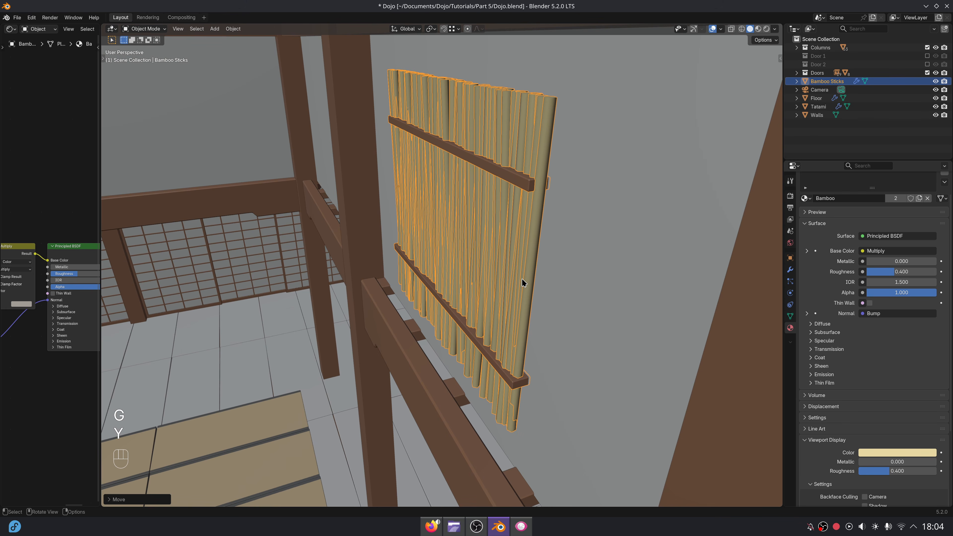
Set the bamboo panel's Depth to 1.77 m and move it along Z to fit between the upper and lower beams.
{"action": "middle_click_drag", "start_coordinate": [621, 250], "coordinate": [677, 261]}
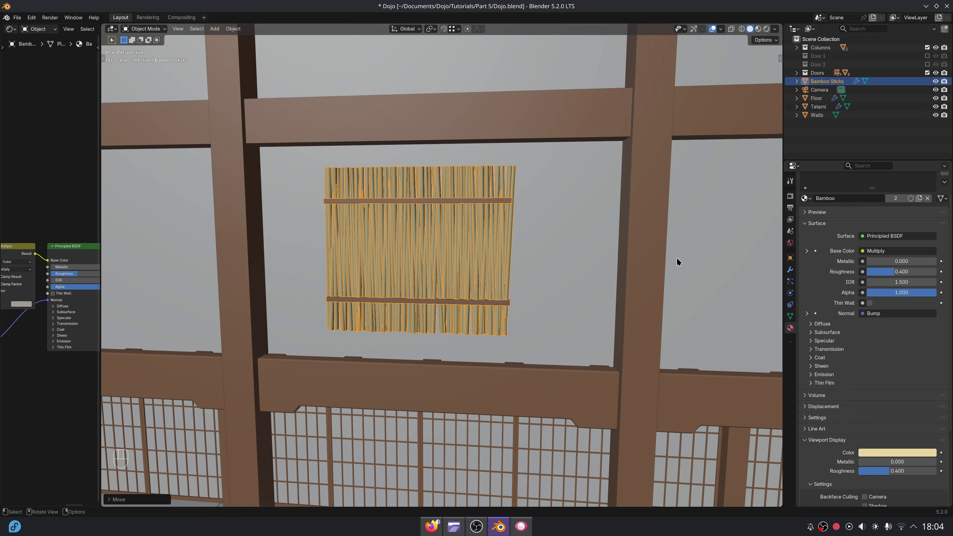
{"action": "left_click", "coordinate": [790, 270]}
{"action": "left_click_drag", "start_coordinate": [887, 258], "coordinate": [922, 258]}
{"action": "key", "text": "g"}
{"action": "key", "text": "z"}
{"action": "left_click", "coordinate": [579, 279]}
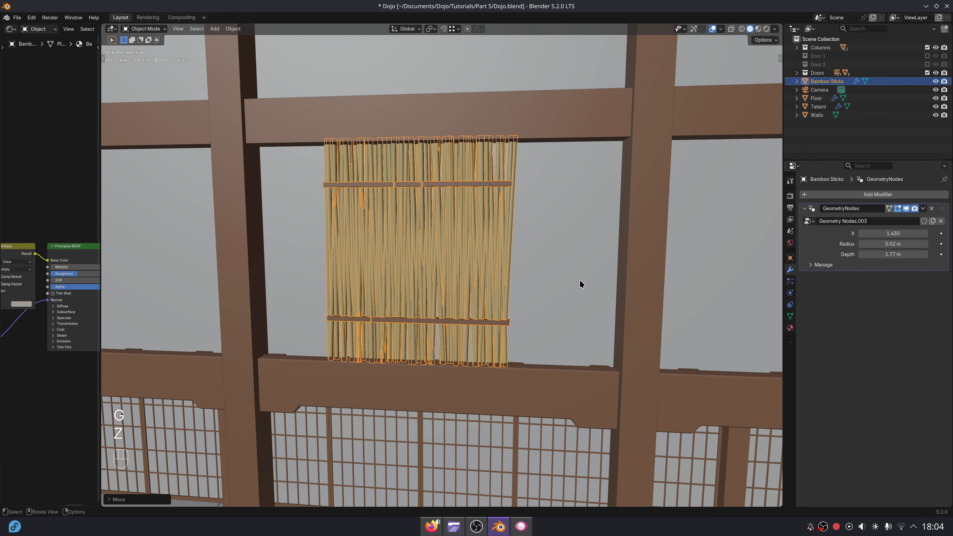
Widen the bamboo panel to an X value of 2.860 and move it along X to span the opening between the columns.
{"action": "mouse_move", "coordinate": [897, 235]}
{"action": "left_mouse_down"}
{"action": "mouse_move", "coordinate": [915, 235]}
{"action": "mouse_move", "coordinate": [896, 234]}
{"action": "left_mouse_up"}
{"action": "key", "text": "g"}
{"action": "key", "text": "x"}
{"action": "left_click", "coordinate": [825, 235]}
Duplicate the bamboo panel about 3 m along X into the neighboring back-wall opening.
{"action": "scroll", "coordinate": [608, 267], "scroll_direction": "down", "scroll_amount": 3}
{"action": "middle_click_drag", "start_coordinate": [555, 249], "coordinate": [464, 263]}
{"action": "key", "text": "alt+a"}
{"action": "left_click", "coordinate": [502, 264]}
{"action": "key", "text": "shift+d"}
{"action": "key", "text": "x"}
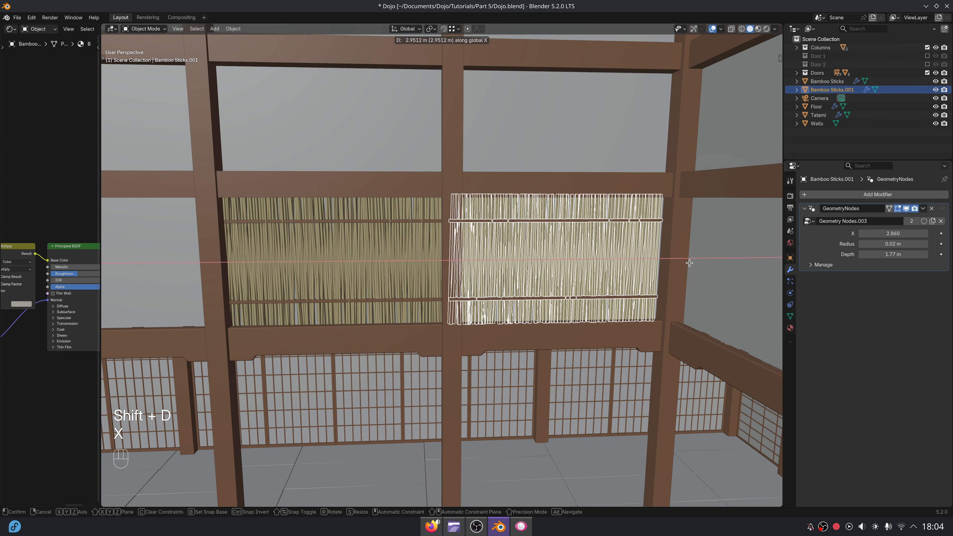
{"action": "left_click", "coordinate": [692, 263]}
{"action": "scroll", "coordinate": [519, 251], "scroll_direction": "up", "scroll_amount": 2}
{"action": "scroll", "coordinate": [518, 251], "scroll_direction": "up", "scroll_amount": 1}
{"action": "mouse_move", "coordinate": [570, 246]}
{"action": "middle_mouse_down", "text": "shift"}
{"action": "mouse_move", "coordinate": [483, 253]}
{"action": "mouse_move", "coordinate": [573, 256]}
{"action": "middle_mouse_up", "text": "shift"}
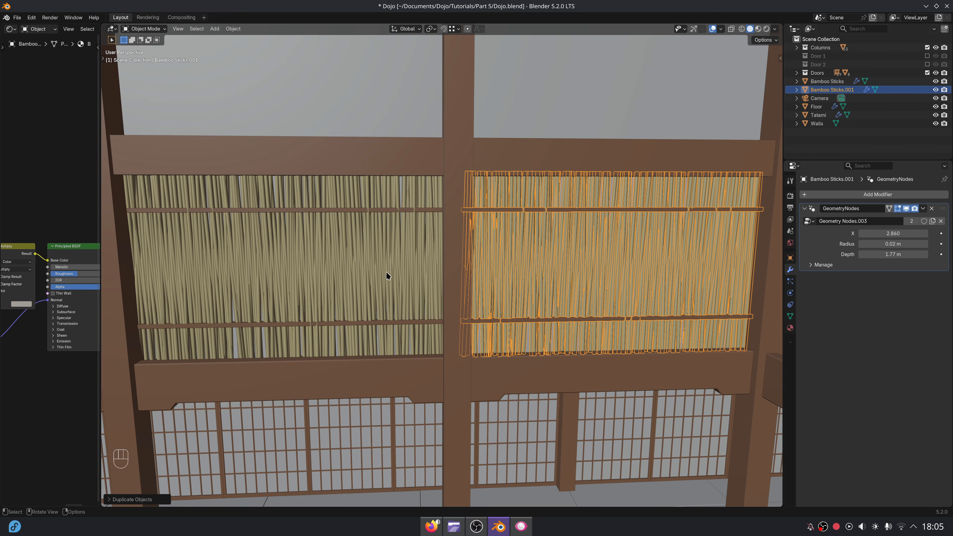
Show the panel's geometry node tree in the node editor and add a Group Input node beside Random Rotation.
{"action": "left_click_drag", "start_coordinate": [104, 192], "coordinate": [361, 191]}
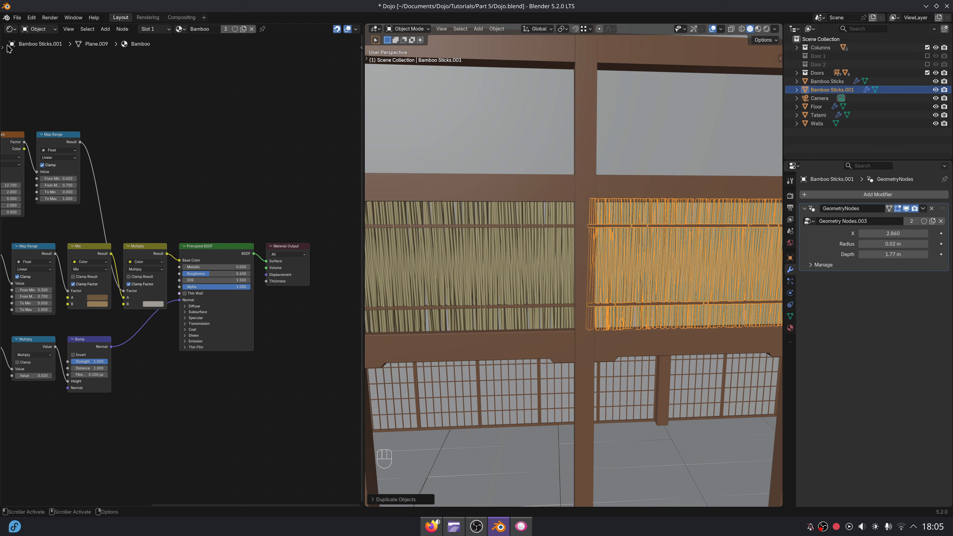
{"action": "left_click", "coordinate": [10, 28]}
{"action": "left_click", "coordinate": [33, 80]}
{"action": "scroll", "coordinate": [219, 187], "scroll_direction": "up", "scroll_amount": 5}
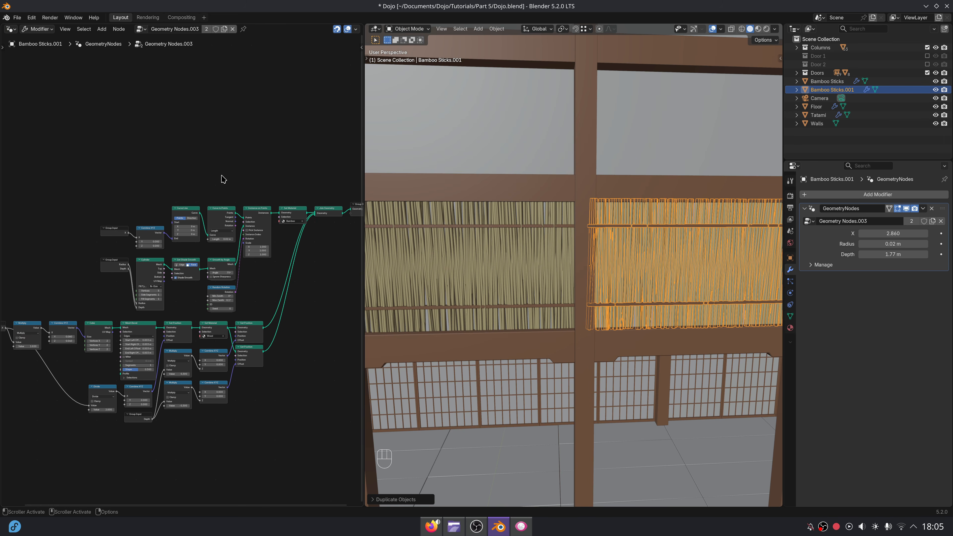
{"action": "key", "text": "shift+a"}
{"action": "mouse_move", "coordinate": [209, 321]}
{"action": "type", "text": "input"}
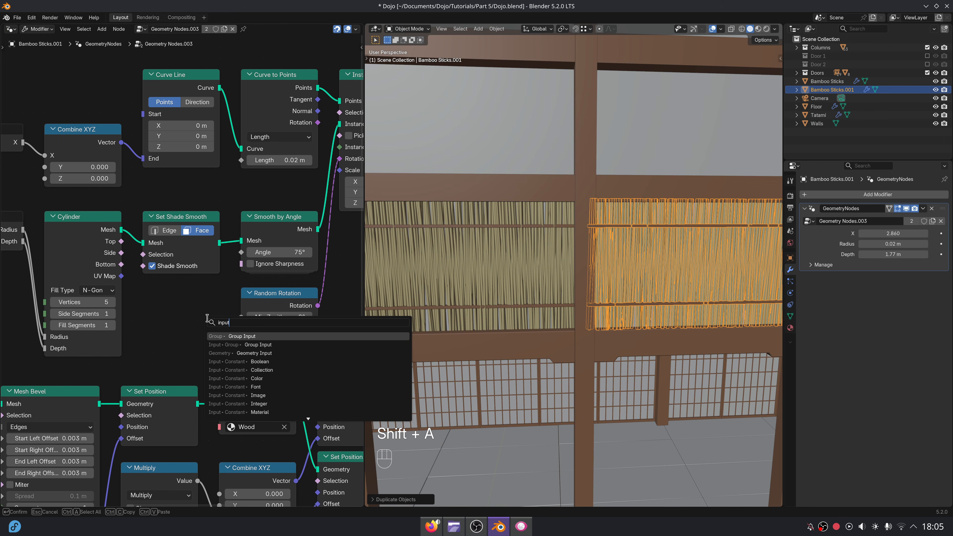
{"action": "key", "text": "Return"}
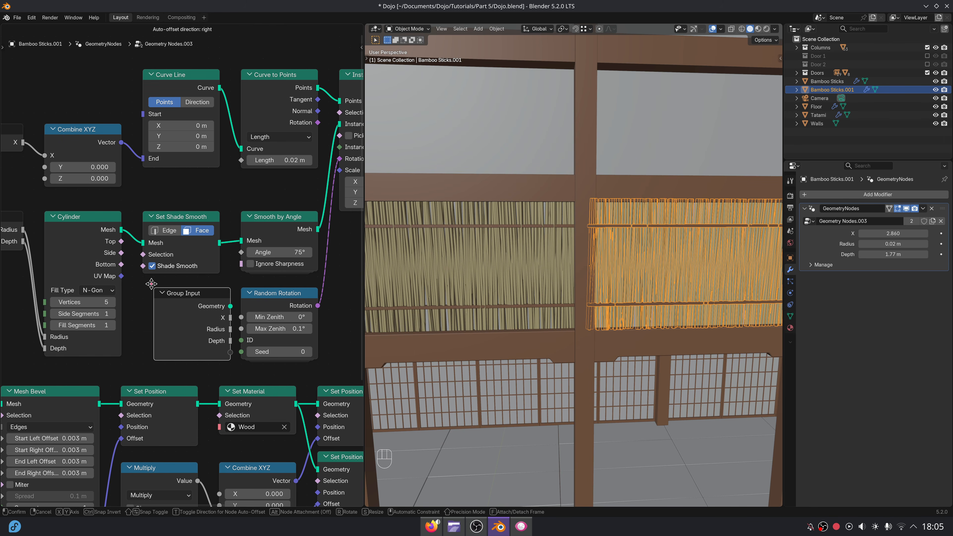
{"action": "left_click", "coordinate": [210, 317]}
Expose Random Rotation's Max Zenith and Seed through the new Group Input node and hide its unused sockets.
{"action": "scroll", "coordinate": [193, 322], "scroll_direction": "up", "scroll_amount": 3}
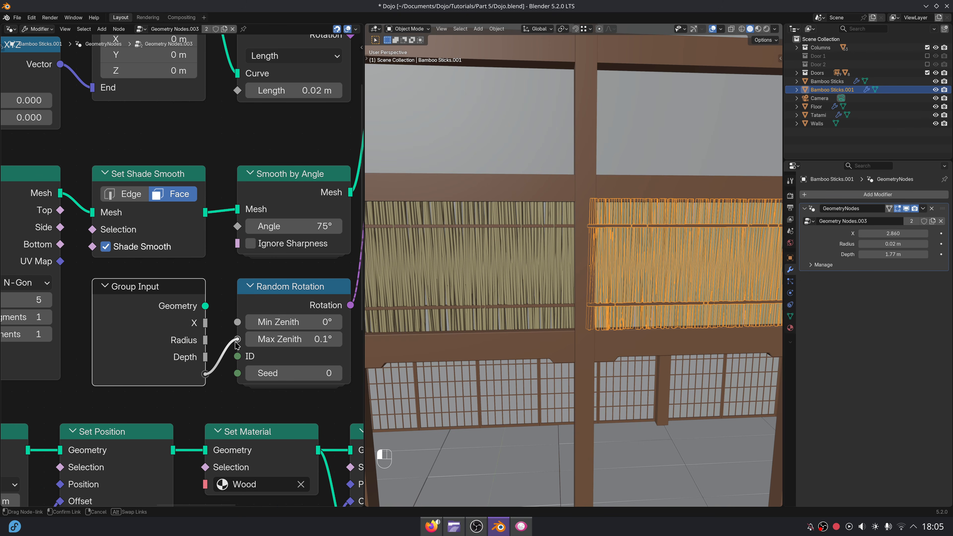
{"action": "left_click_drag", "start_coordinate": [235, 343], "coordinate": [236, 342]}
{"action": "left_click_drag", "start_coordinate": [233, 380], "coordinate": [236, 373]}
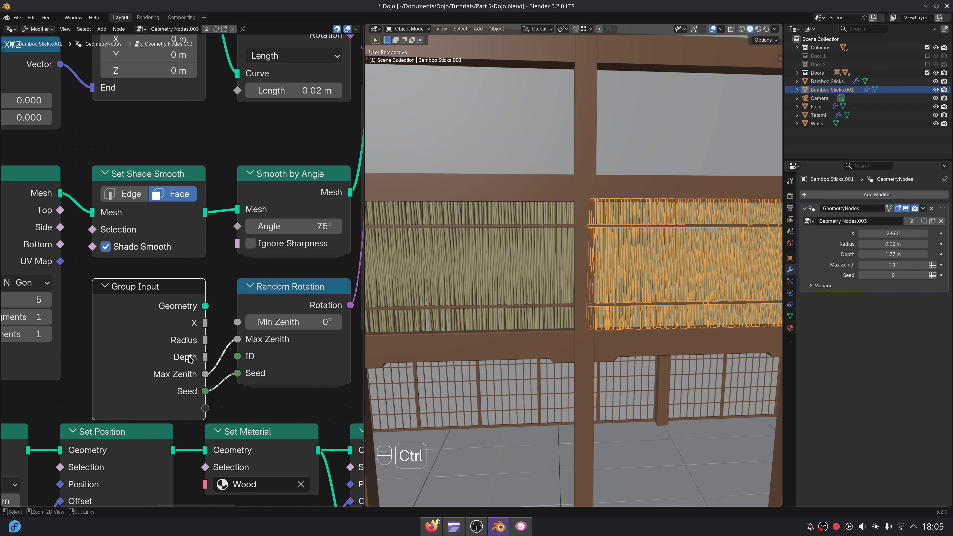
{"action": "key", "text": "ctrl+h"}
Set the duplicated bamboo panel's Seed to 18.
{"action": "key", "text": "alt+a"}
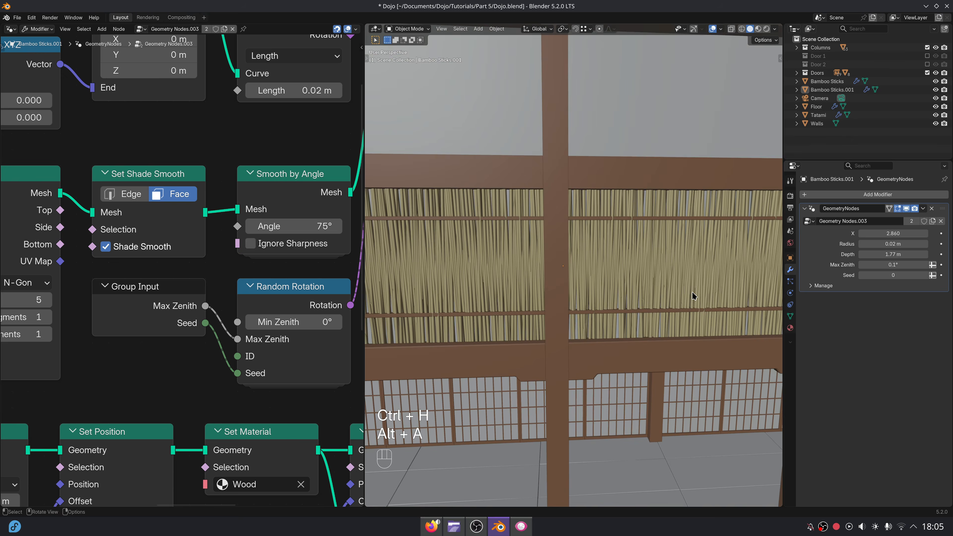
{"action": "scroll", "coordinate": [695, 287], "scroll_direction": "up", "scroll_amount": 3}
{"action": "left_click_drag", "start_coordinate": [870, 274], "coordinate": [900, 275]}
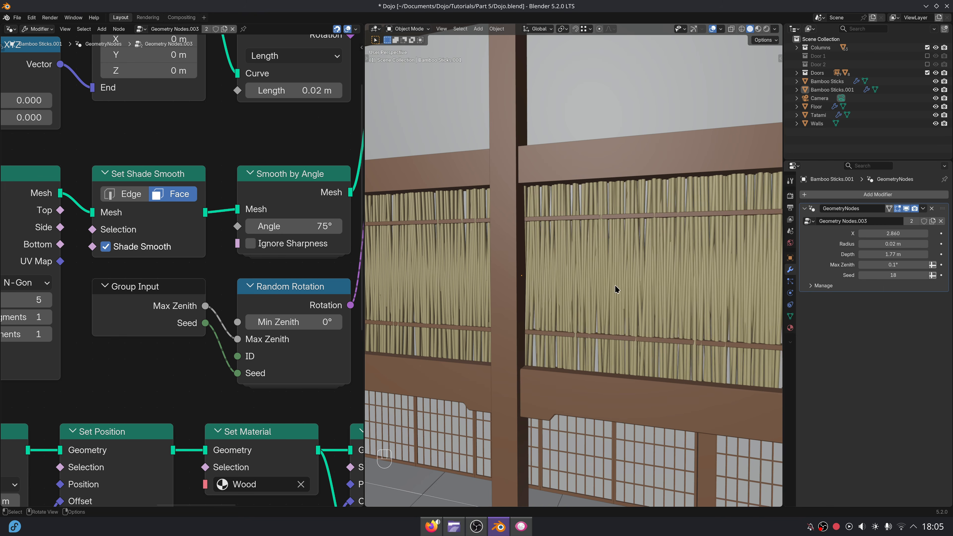
Duplicate the second back-wall bamboo panel along X toward the corner and rotate the copy -90° about Z.
{"action": "middle_click_drag", "start_coordinate": [615, 287], "coordinate": [567, 287]}
{"action": "left_click", "coordinate": [534, 286]}
{"action": "key", "text": "shift+d"}
{"action": "key", "text": "x"}
{"action": "left_click", "coordinate": [632, 297]}
{"action": "key", "text": "z"}
{"action": "key", "text": "9"}
{"action": "key", "text": "0"}
{"action": "key", "text": "r"}
{"action": "key", "text": "z"}
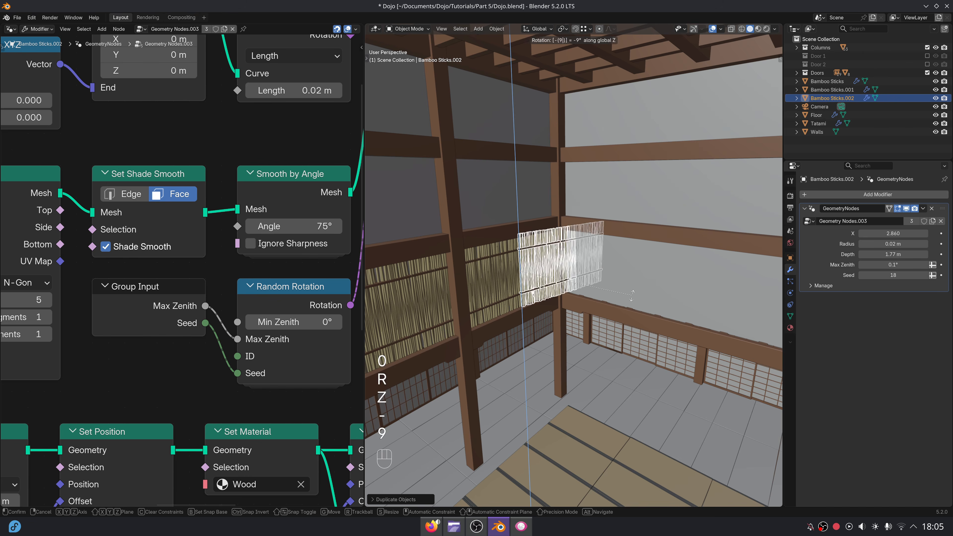
{"action": "key", "text": "0"}
{"action": "key", "text": "Return"}
Move the rotated panel along Y and X onto the adjoining side wall.
{"action": "key", "text": "g"}
{"action": "key", "text": "y"}
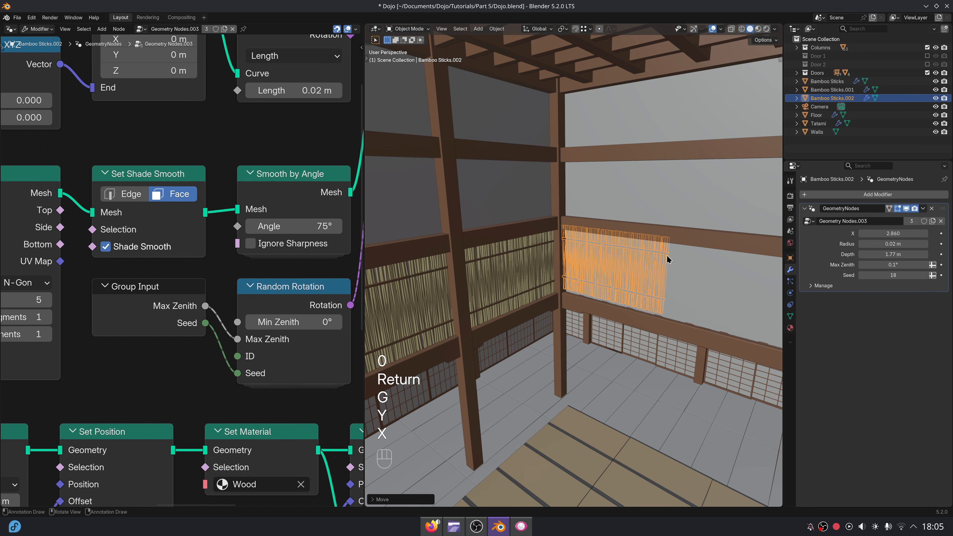
{"action": "middle_click_drag", "start_coordinate": [669, 259], "coordinate": [615, 291]}
{"action": "middle_click_drag", "start_coordinate": [615, 290], "coordinate": [635, 267]}
{"action": "key", "text": "g"}
{"action": "key", "text": "x"}
{"action": "left_click", "coordinate": [544, 340]}
Slide the side-wall panel along Y up to the corner column and widen it to an X value of 7.030.
{"action": "scroll", "coordinate": [612, 331], "scroll_direction": "down", "scroll_amount": 3}
{"action": "key", "text": "g"}
{"action": "key", "text": "x"}
{"action": "key", "text": "y"}
{"action": "left_click", "coordinate": [693, 299]}
{"action": "scroll", "coordinate": [694, 299], "scroll_direction": "up", "scroll_amount": 1}
{"action": "scroll", "coordinate": [599, 312], "scroll_direction": "down", "scroll_amount": 4}
{"action": "scroll", "coordinate": [636, 268], "scroll_direction": "down", "scroll_amount": 2}
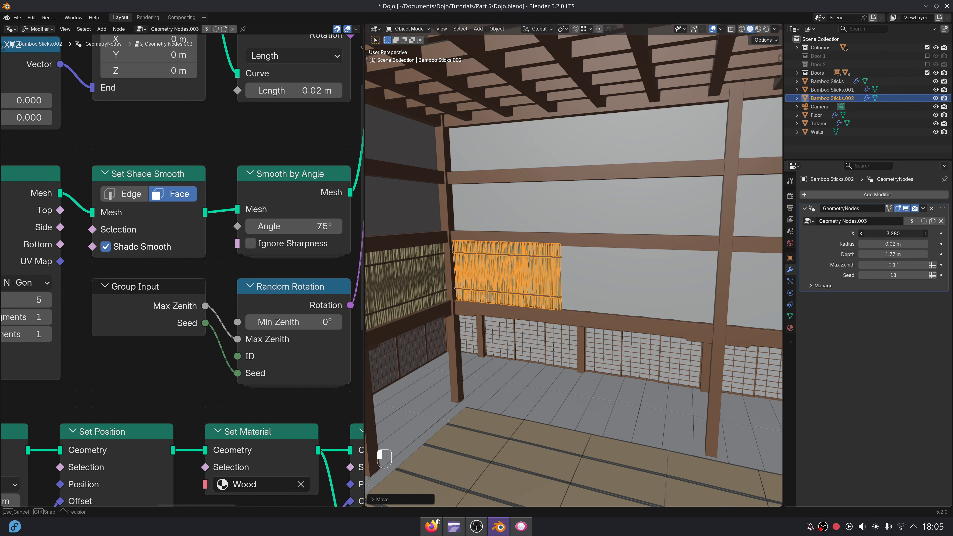
{"action": "middle_click_drag", "start_coordinate": [656, 297], "coordinate": [518, 283], "text": "shift"}
{"action": "scroll", "coordinate": [523, 285], "scroll_direction": "up", "scroll_amount": 4}
{"action": "scroll", "coordinate": [519, 283], "scroll_direction": "down", "scroll_amount": 5}
Duplicate the wide side-wall panel along Y into the next opening and set the copy's Seed to 11.
{"action": "key", "text": "shift+d"}
{"action": "key", "text": "x"}
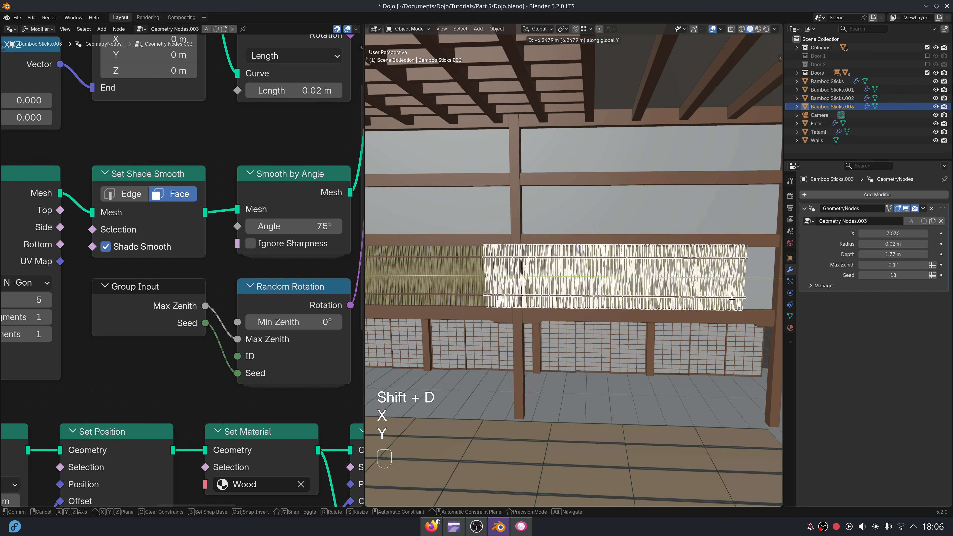
{"action": "left_click", "coordinate": [768, 304]}
{"action": "middle_click_drag", "start_coordinate": [768, 304], "coordinate": [666, 312], "text": "shift"}
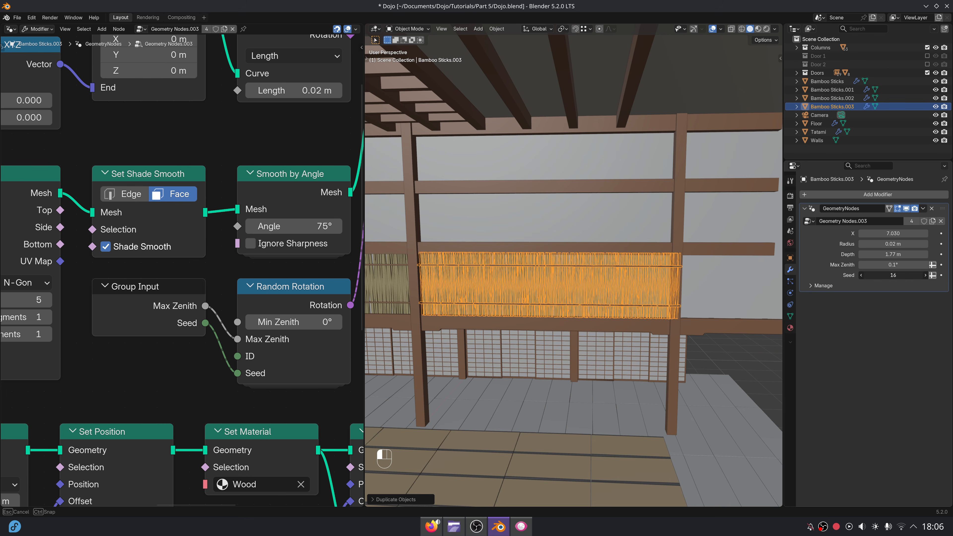
{"action": "left_click", "coordinate": [625, 330]}
Duplicate the side-wall panel again along Y into the following opening and give the copy a different Seed.
{"action": "key", "text": "shift+d"}
{"action": "key", "text": "x"}
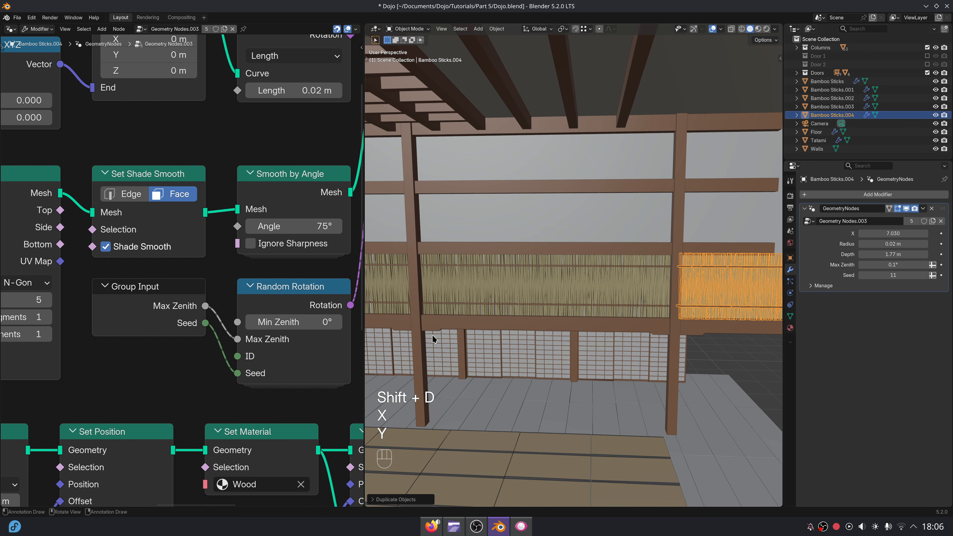
{"action": "left_click_drag", "start_coordinate": [893, 275], "coordinate": [881, 275]}
{"action": "middle_click_drag", "start_coordinate": [585, 280], "coordinate": [675, 287]}
{"action": "middle_click_drag", "start_coordinate": [675, 287], "coordinate": [615, 294]}
Duplicate the first back-wall panel about 3 m along negative X into the remaining opening and set its Seed to 15.
{"action": "left_click", "coordinate": [568, 277]}
{"action": "key", "text": "KP_Decimal"}
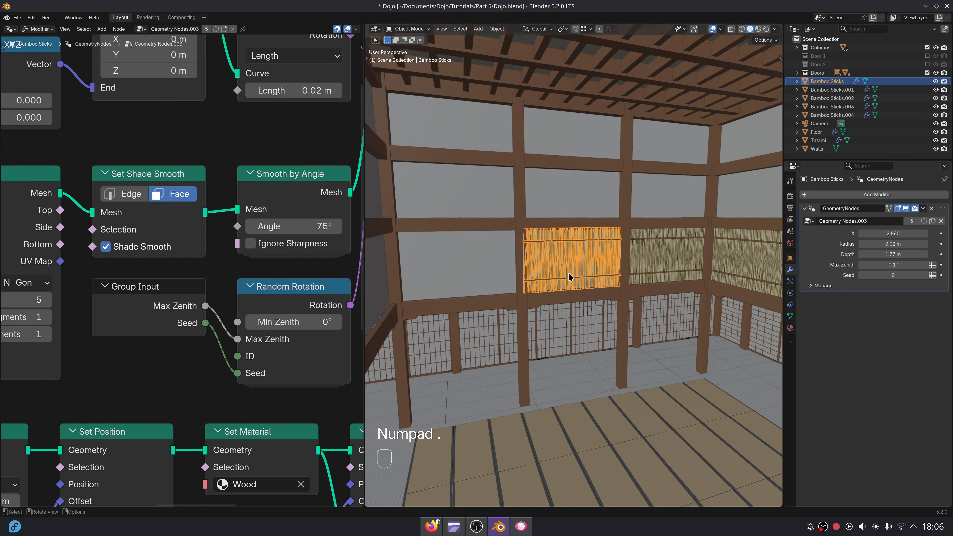
{"action": "left_click_drag", "start_coordinate": [363, 259], "coordinate": [144, 262]}
{"action": "scroll", "coordinate": [469, 268], "scroll_direction": "down", "scroll_amount": 4}
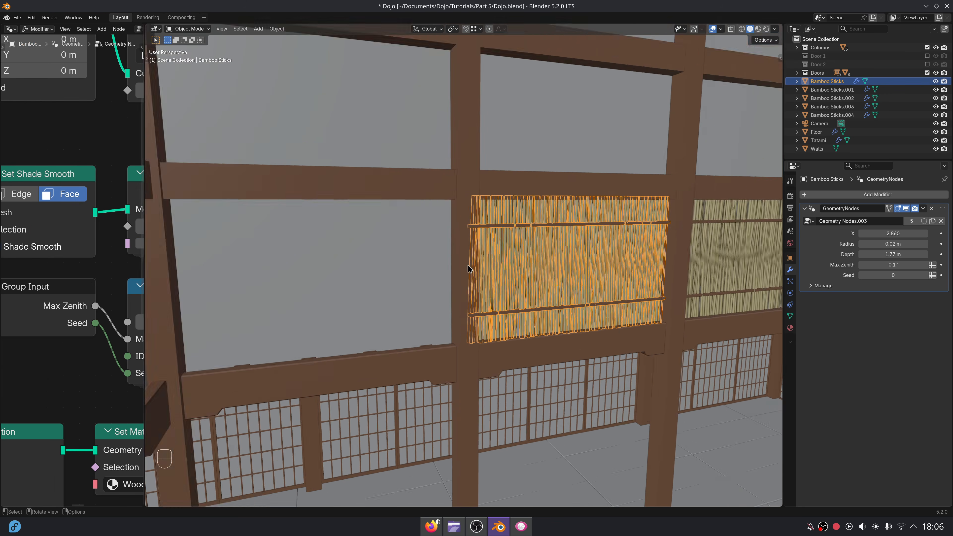
{"action": "scroll", "coordinate": [520, 272], "scroll_direction": "up", "scroll_amount": 3}
{"action": "middle_click_drag", "start_coordinate": [521, 273], "coordinate": [580, 289], "text": "shift"}
{"action": "key", "text": "shift+d"}
{"action": "key", "text": "x"}
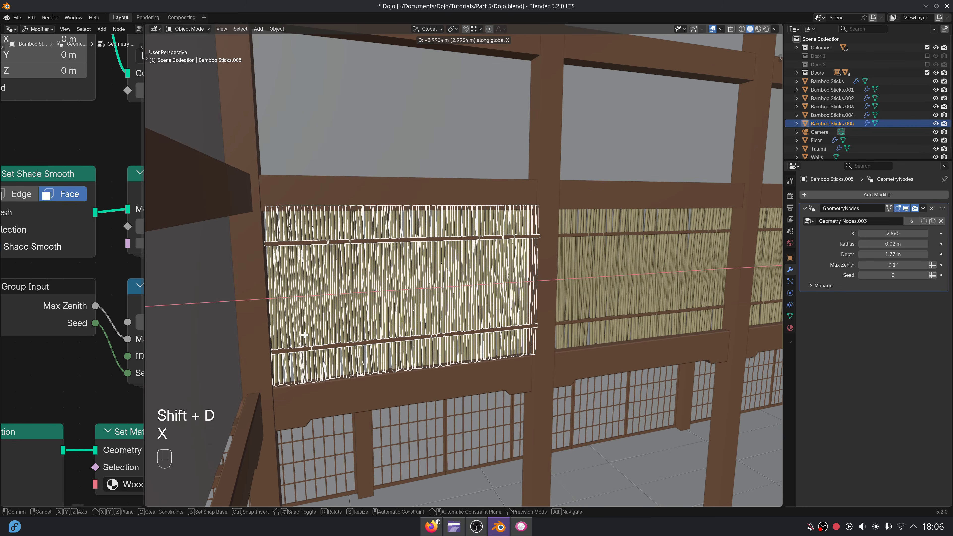
{"action": "left_click", "coordinate": [300, 336]}
{"action": "middle_click_drag", "start_coordinate": [300, 336], "coordinate": [283, 334]}
{"action": "left_click_drag", "start_coordinate": [881, 275], "coordinate": [921, 275]}
{"action": "middle_click_drag", "start_coordinate": [604, 295], "coordinate": [559, 296]}
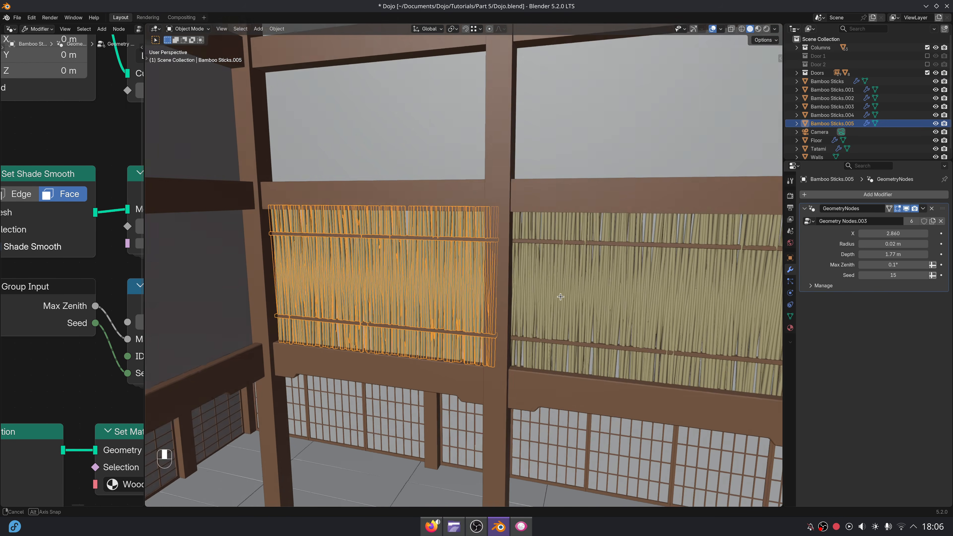
Duplicate this corner panel, pull the copy out along Y and rotate it 90° about Z for the opposite side wall.
{"action": "middle_click_drag", "start_coordinate": [349, 276], "coordinate": [421, 258], "text": "shift"}
{"action": "key", "text": "shift+d"}
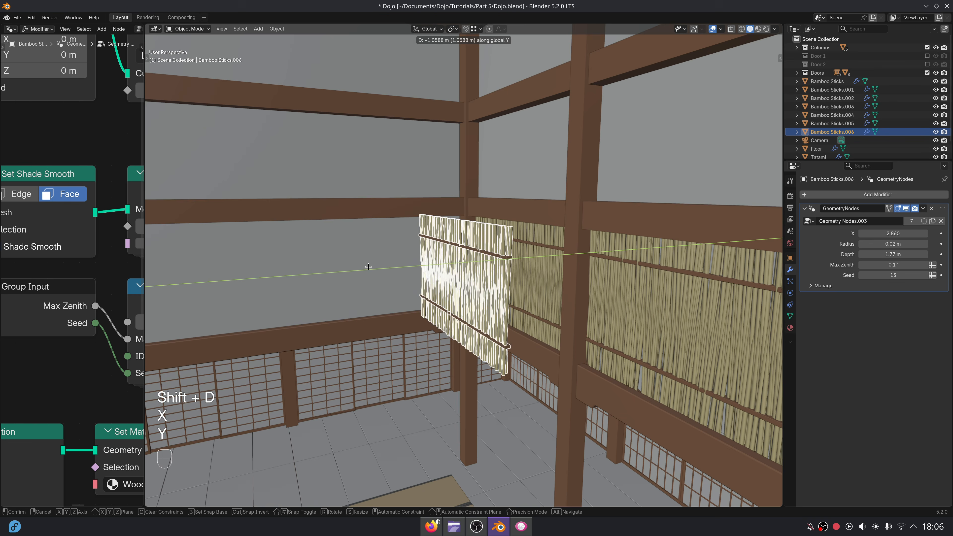
{"action": "key", "text": "r"}
{"action": "key", "text": "z"}
{"action": "key", "text": "9"}
{"action": "key", "text": "0"}
Move the rotated panel along Y into the opposite wall's first opening and widen it to an X value of 7.100.
{"action": "key", "text": "g"}
{"action": "key", "text": "y"}
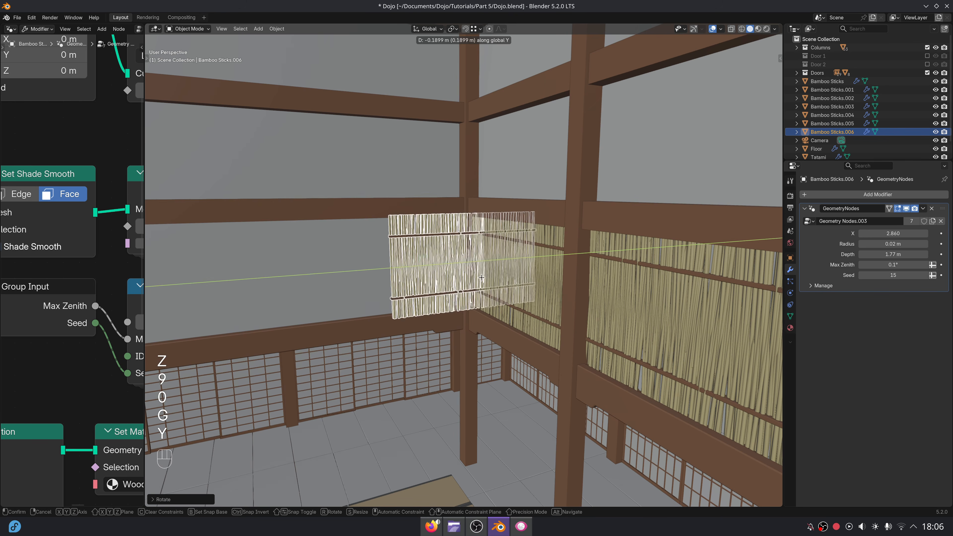
{"action": "mouse_move", "coordinate": [481, 286]}
{"action": "middle_mouse_down"}
{"action": "mouse_move", "coordinate": [507, 302]}
{"action": "mouse_move", "coordinate": [498, 301]}
{"action": "mouse_move", "coordinate": [602, 287]}
{"action": "mouse_move", "coordinate": [461, 285]}
{"action": "mouse_move", "coordinate": [498, 292]}
{"action": "middle_mouse_up"}
{"action": "scroll", "coordinate": [600, 287], "scroll_direction": "down", "scroll_amount": 2}
{"action": "key", "text": "g"}
{"action": "key", "text": "y"}
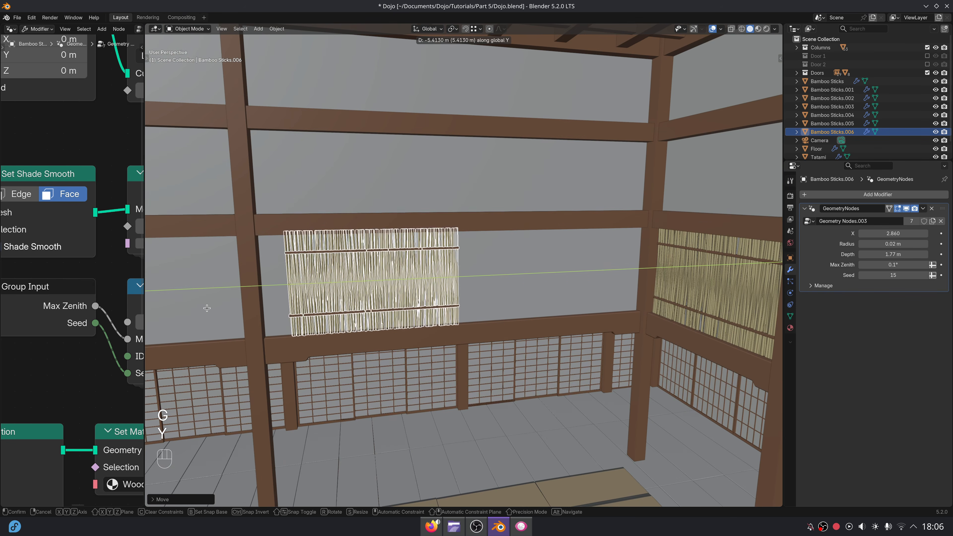
{"action": "left_click", "coordinate": [179, 309]}
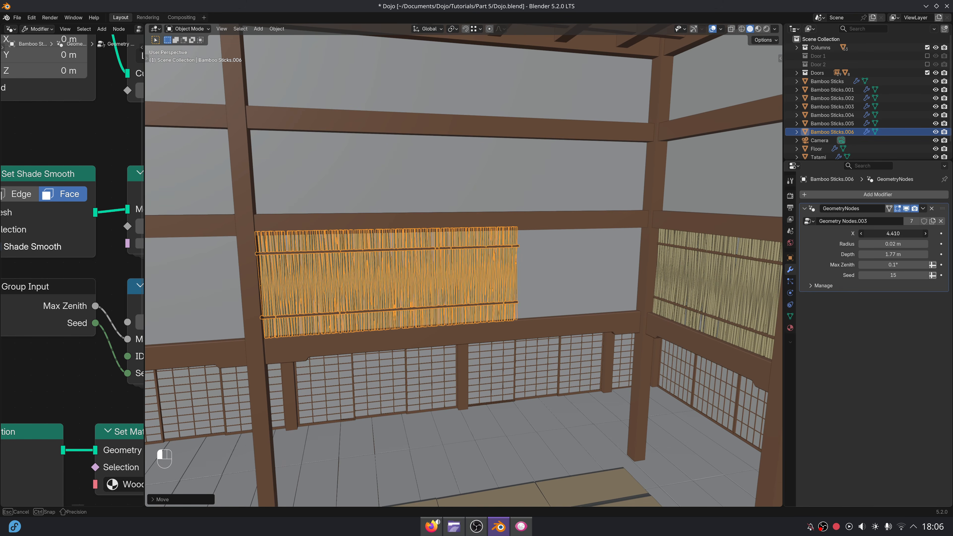
{"action": "middle_click_drag", "start_coordinate": [319, 271], "coordinate": [459, 284], "text": "shift"}
Duplicate the 7.100-wide panel and align the copy along Y in the next opening of the same wall.
{"action": "scroll", "coordinate": [476, 276], "scroll_direction": "down", "scroll_amount": 2}
{"action": "key", "text": "shift+d"}
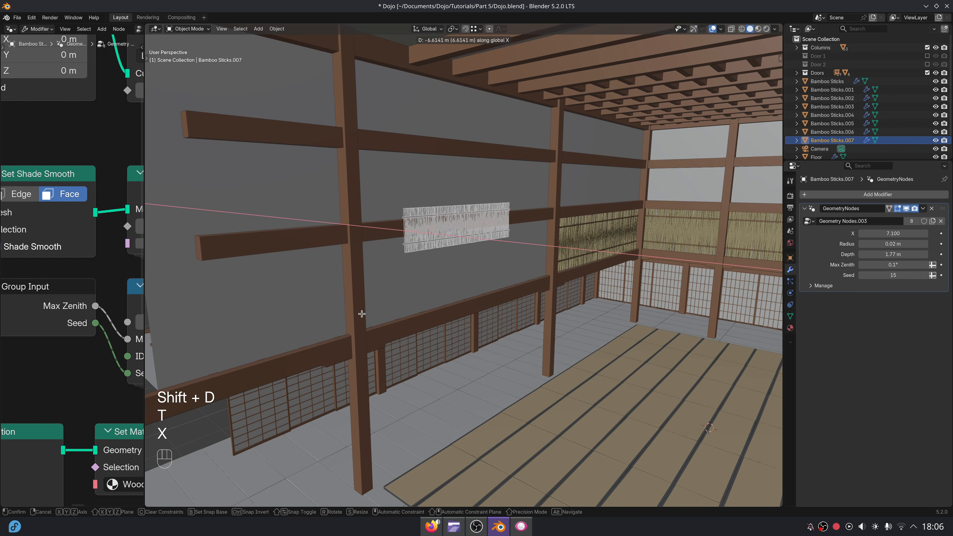
{"action": "left_click", "coordinate": [321, 330]}
{"action": "middle_click_drag", "start_coordinate": [555, 318], "coordinate": [502, 316]}
{"action": "key", "text": "g"}
{"action": "key", "text": "y"}
{"action": "left_click", "coordinate": [487, 312]}
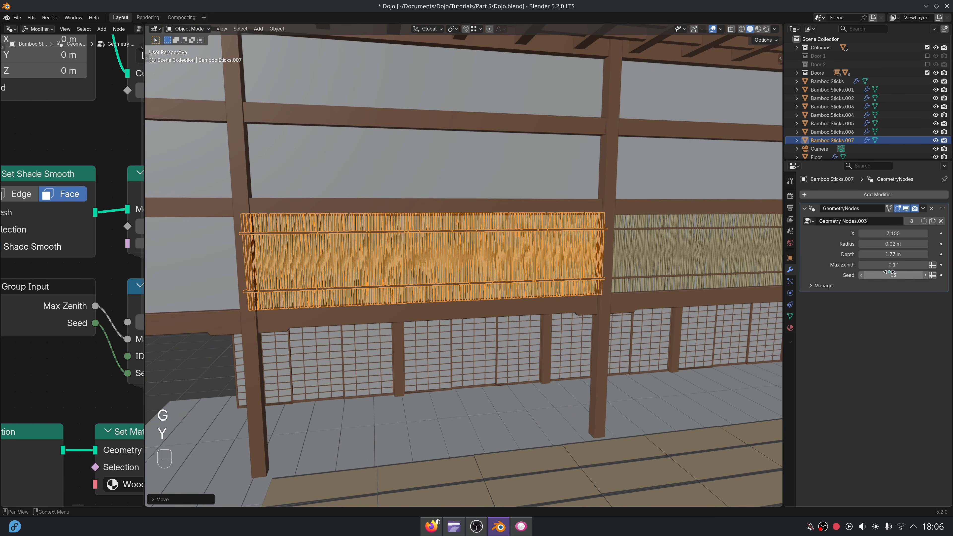
Duplicate the panel once more along Y into the last opening of that wall.
{"action": "key", "text": "shift+d"}
{"action": "middle_click_drag", "start_coordinate": [571, 281], "coordinate": [525, 221]}
{"action": "key", "text": "y"}
{"action": "left_click", "coordinate": [484, 274]}
Inspect the placed bamboo panels, then switch to Gwenview and examine the upper walls in the Scene 1.webp reference.
{"action": "key", "text": "alt+a"}
{"action": "left_click", "coordinate": [623, 214]}
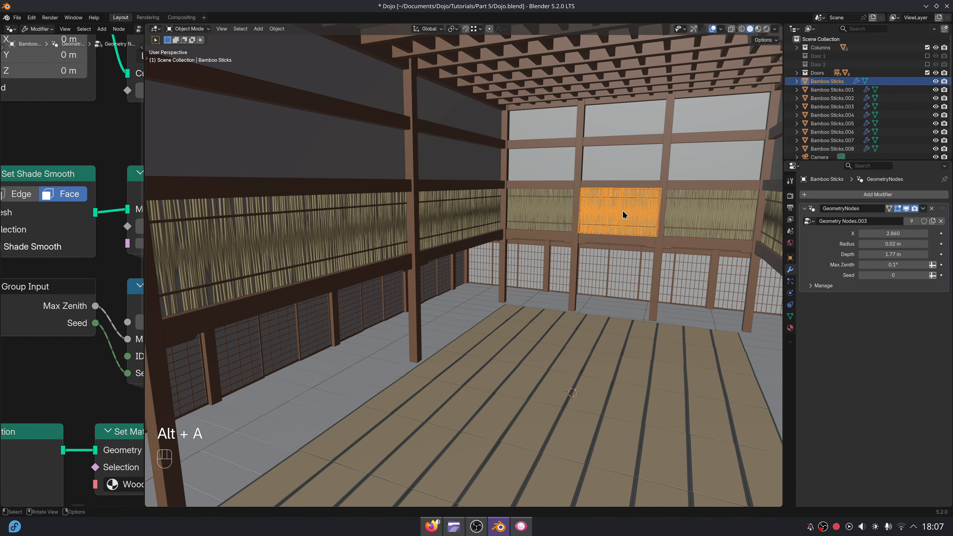
{"action": "left_click", "coordinate": [464, 221]}
{"action": "key", "text": "KP_Decimal"}
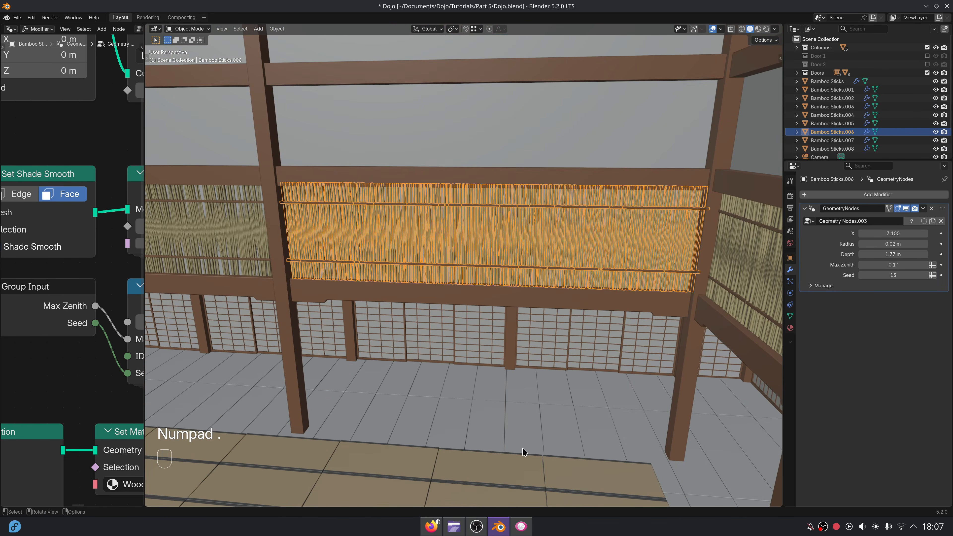
{"action": "left_click", "coordinate": [521, 526]}
{"action": "scroll", "coordinate": [398, 327], "scroll_direction": "down", "scroll_amount": 2, "text": "ctrl"}
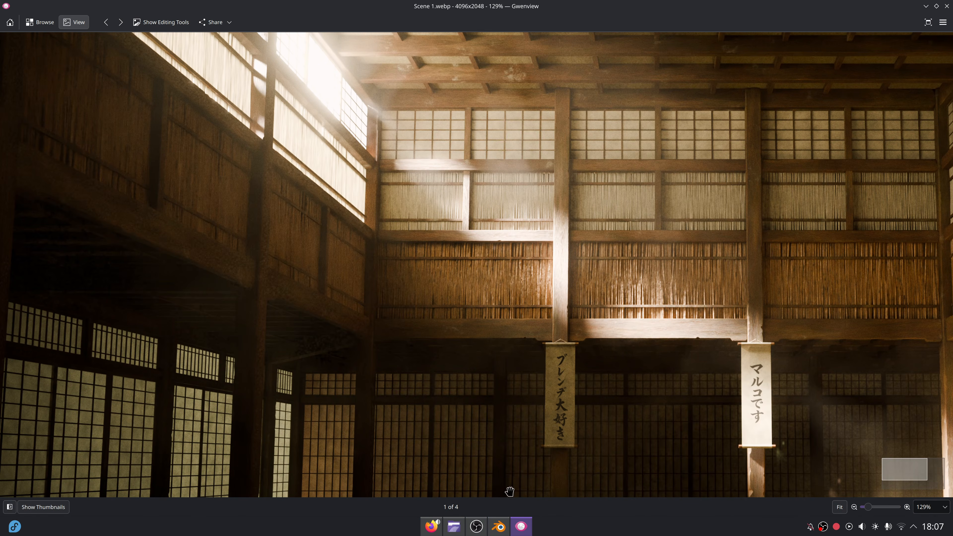
Switch back to Blender and duplicate a side-wall column along Y to the middle of the bamboo opening.
{"action": "left_click", "coordinate": [498, 526]}
{"action": "middle_click_drag", "start_coordinate": [442, 390], "coordinate": [338, 356]}
{"action": "left_click", "coordinate": [259, 358]}
{"action": "middle_click_drag", "start_coordinate": [266, 359], "coordinate": [315, 373]}
{"action": "key", "text": "shift+d"}
{"action": "key", "text": "x"}
{"action": "key", "text": "y"}
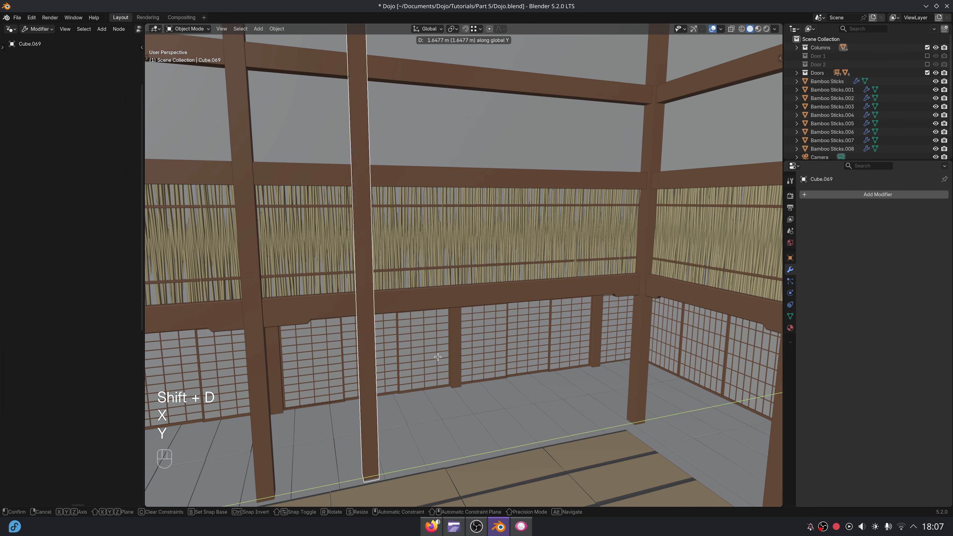
{"action": "left_click", "coordinate": [560, 355]}
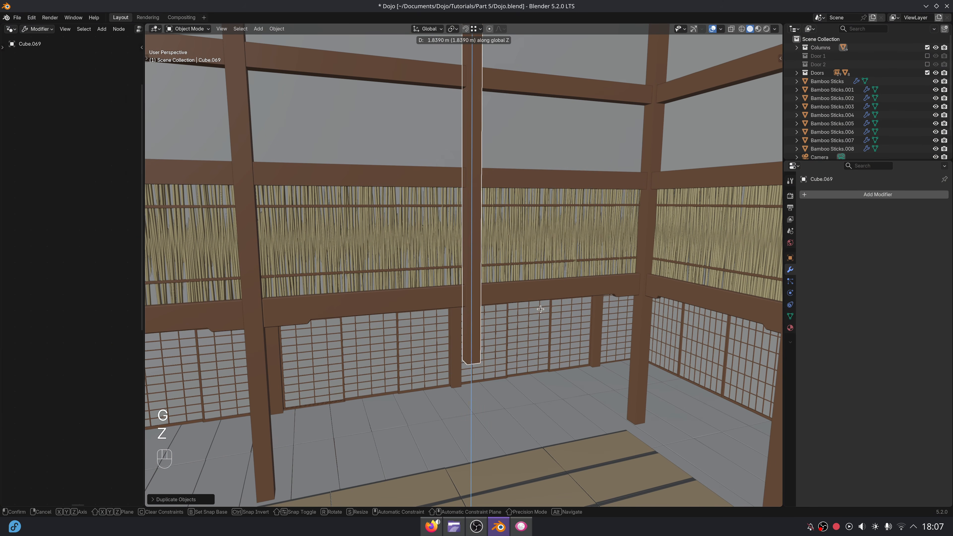
Raise the column copy along Z so its base meets the beam below the bamboo, and scale it down uniformly.
{"action": "left_click", "coordinate": [544, 233]}
{"action": "scroll", "coordinate": [607, 270], "scroll_direction": "up", "scroll_amount": 4}
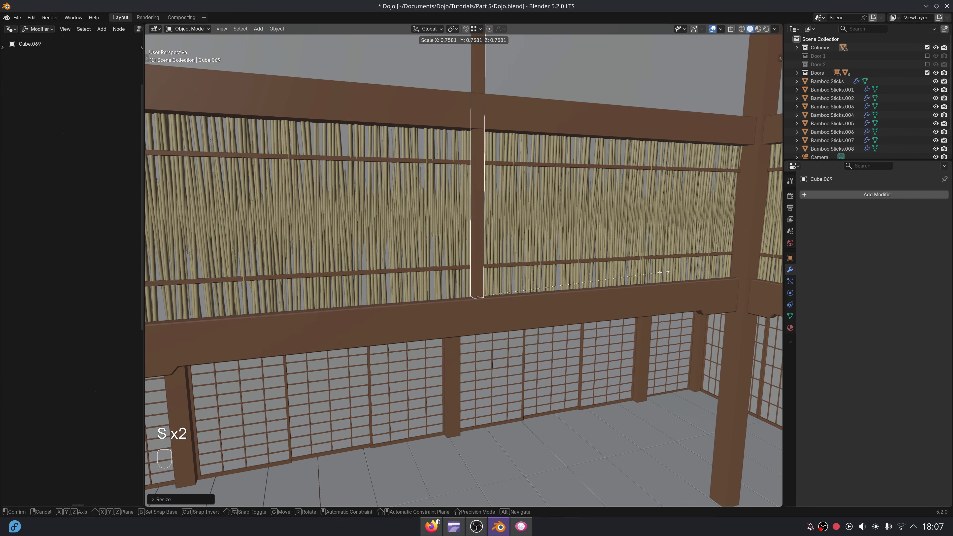
{"action": "middle_click_drag", "start_coordinate": [628, 234], "coordinate": [560, 323], "text": "shift"}
Adjust the height of the thinner post by scaling it along Z.
{"action": "key", "text": "s"}
{"action": "key", "text": "z"}
{"action": "left_click", "coordinate": [554, 279]}
{"action": "key", "text": "s"}
{"action": "key", "text": "z"}
Move the thin post along X into line with the bamboo panel and widen it along Y.
{"action": "key", "text": "g"}
{"action": "key", "text": "y"}
{"action": "key", "text": "x"}
{"action": "left_click", "coordinate": [623, 321]}
{"action": "key", "text": "s"}
{"action": "key", "text": "x"}
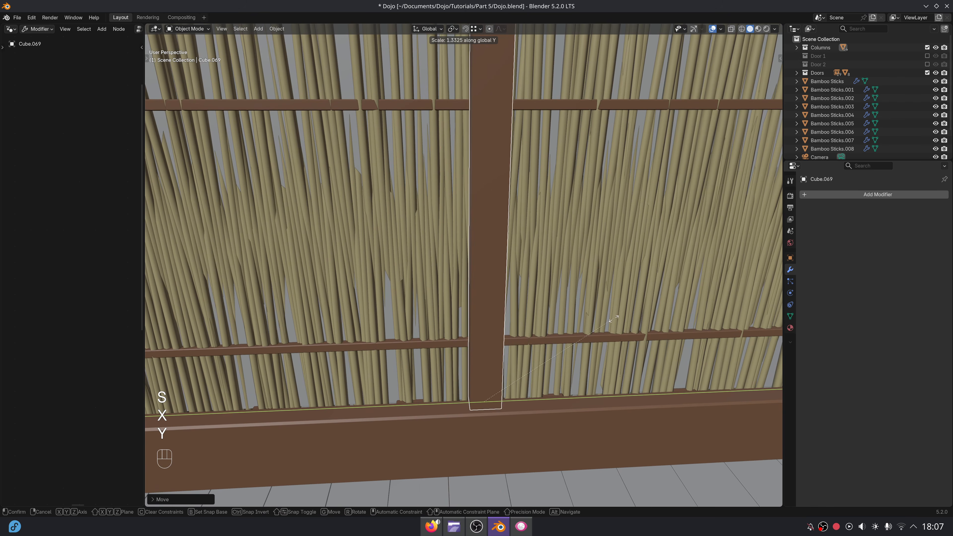
{"action": "left_click", "coordinate": [652, 309]}
Apply the thin post's scale and duplicate it along Y into the neighbouring bamboo opening.
{"action": "middle_click_drag", "start_coordinate": [653, 309], "coordinate": [562, 319]}
{"action": "key", "text": "ctrl+a"}
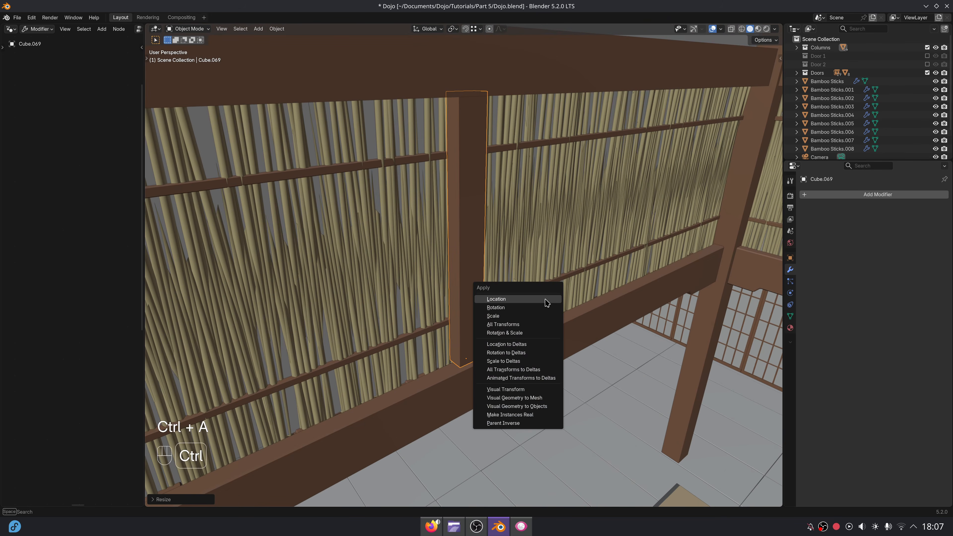
{"action": "left_click", "coordinate": [512, 316]}
{"action": "middle_click_drag", "start_coordinate": [504, 293], "coordinate": [587, 296]}
{"action": "left_click", "coordinate": [512, 295]}
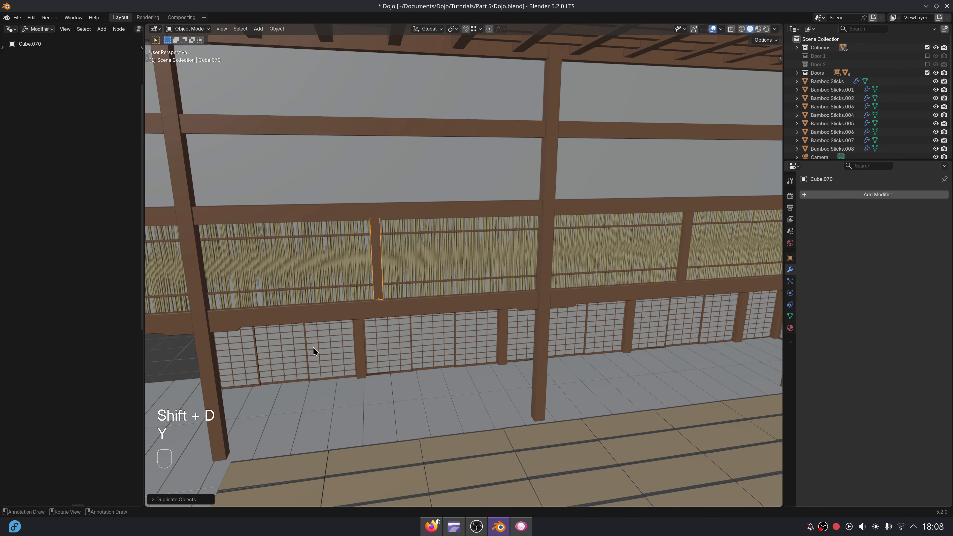
Adjust the divider posts along X and Z so they sit flush between the beams around the bamboo panels.
{"action": "middle_click_drag", "start_coordinate": [314, 348], "coordinate": [477, 315]}
{"action": "scroll", "coordinate": [450, 324], "scroll_direction": "up", "scroll_amount": 8}
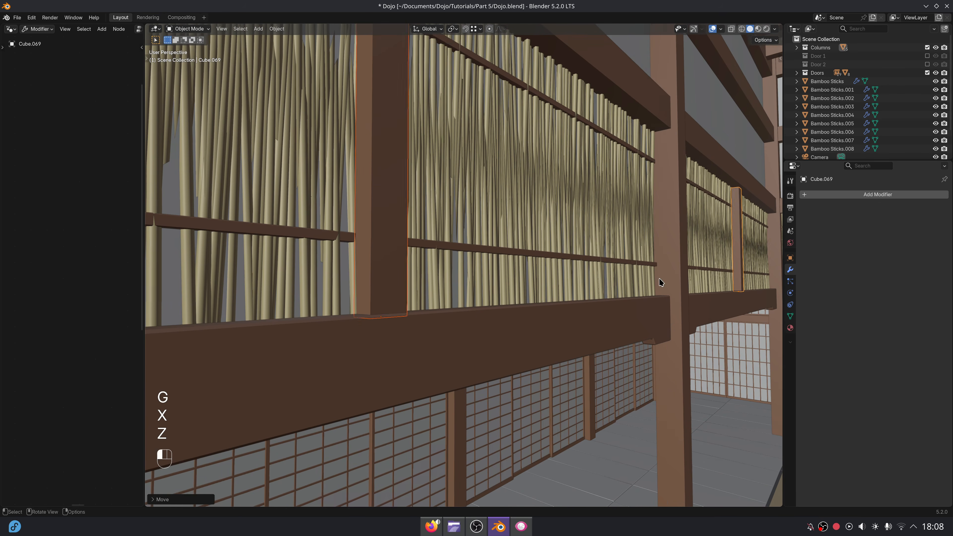
{"action": "scroll", "coordinate": [661, 282], "scroll_direction": "down", "scroll_amount": 6}
{"action": "middle_click_drag", "start_coordinate": [604, 279], "coordinate": [551, 276]}
{"action": "middle_click_drag", "start_coordinate": [384, 281], "coordinate": [424, 255]}
{"action": "scroll", "coordinate": [415, 251], "scroll_direction": "up", "scroll_amount": 3}
{"action": "key", "text": "g"}
{"action": "key", "text": "z"}
{"action": "middle_click_drag", "start_coordinate": [449, 286], "coordinate": [448, 274]}
{"action": "left_click", "coordinate": [413, 265]}
{"action": "scroll", "coordinate": [515, 273], "scroll_direction": "down", "scroll_amount": 5}
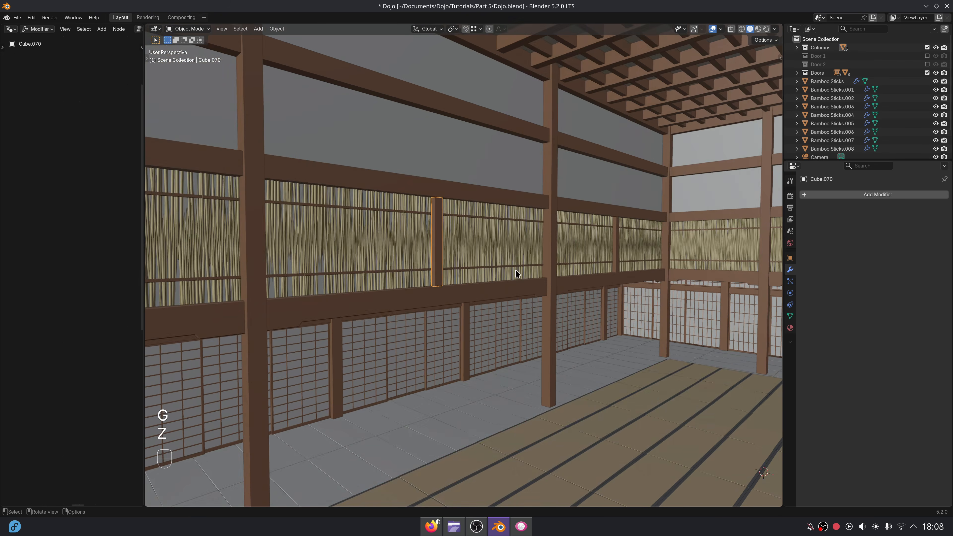
Duplicate the post to the middle of a bamboo opening on the opposite side wall and align it along X.
{"action": "middle_click_drag", "start_coordinate": [515, 272], "coordinate": [544, 287]}
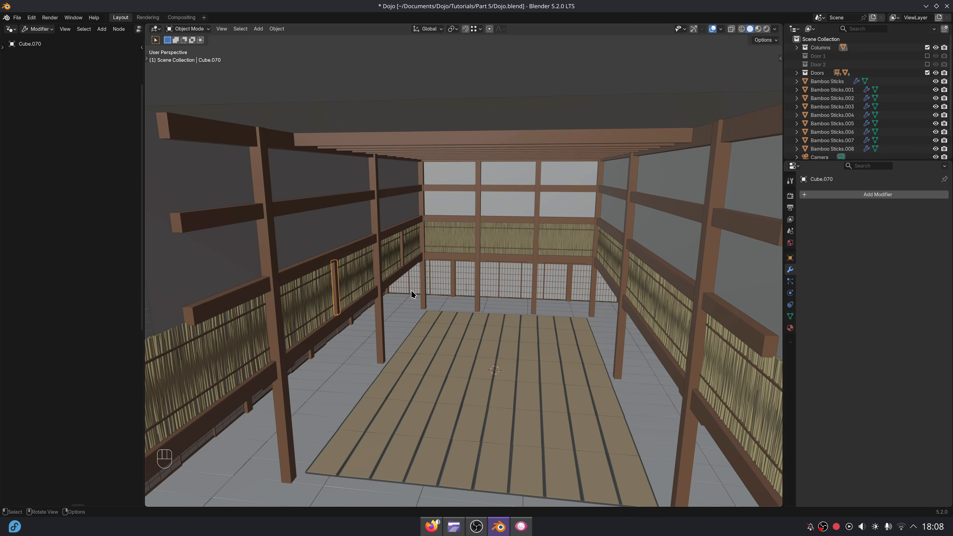
{"action": "middle_click_drag", "start_coordinate": [723, 354], "coordinate": [499, 297]}
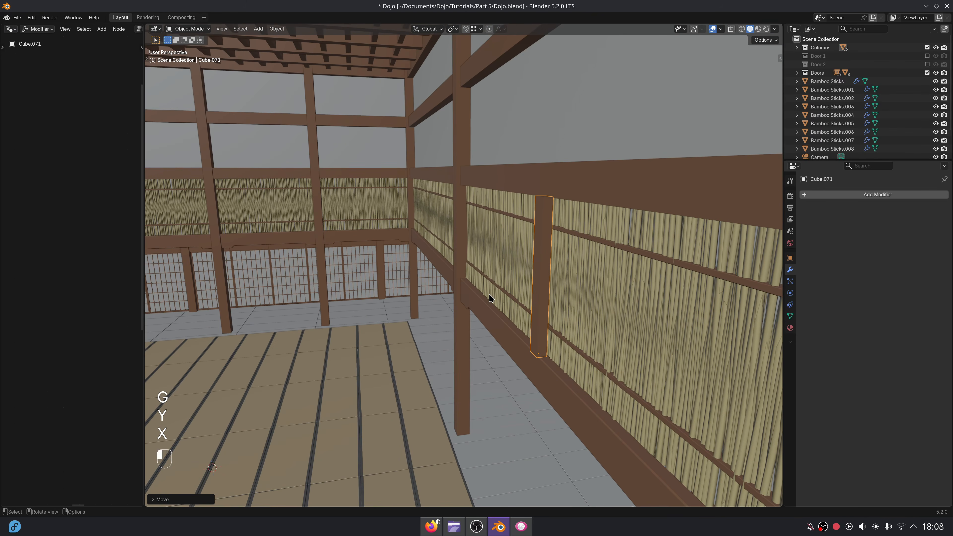
{"action": "key", "text": "KP_Decimal"}
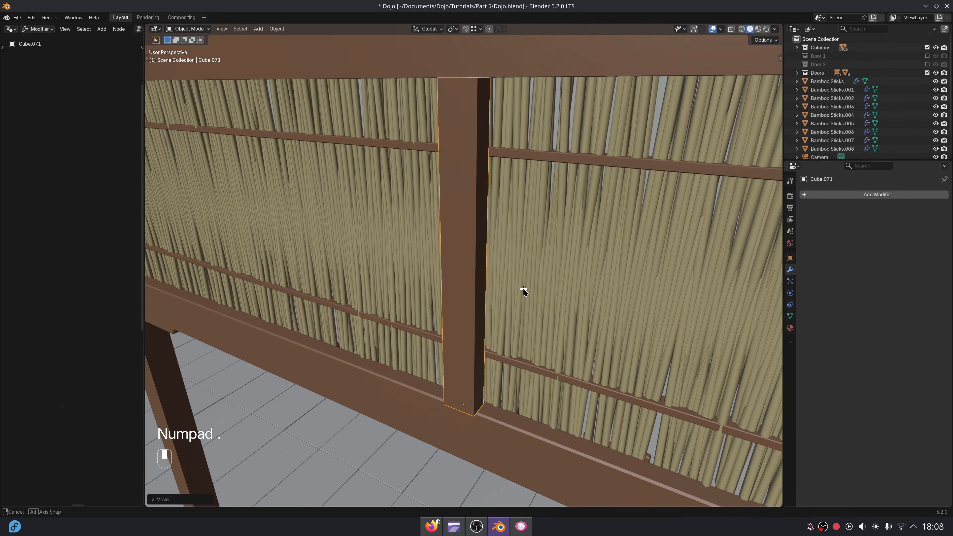
{"action": "key", "text": "g"}
{"action": "key", "text": "y"}
{"action": "key", "text": "x"}
{"action": "left_click", "coordinate": [526, 291]}
{"action": "scroll", "coordinate": [528, 293], "scroll_direction": "down", "scroll_amount": 3}
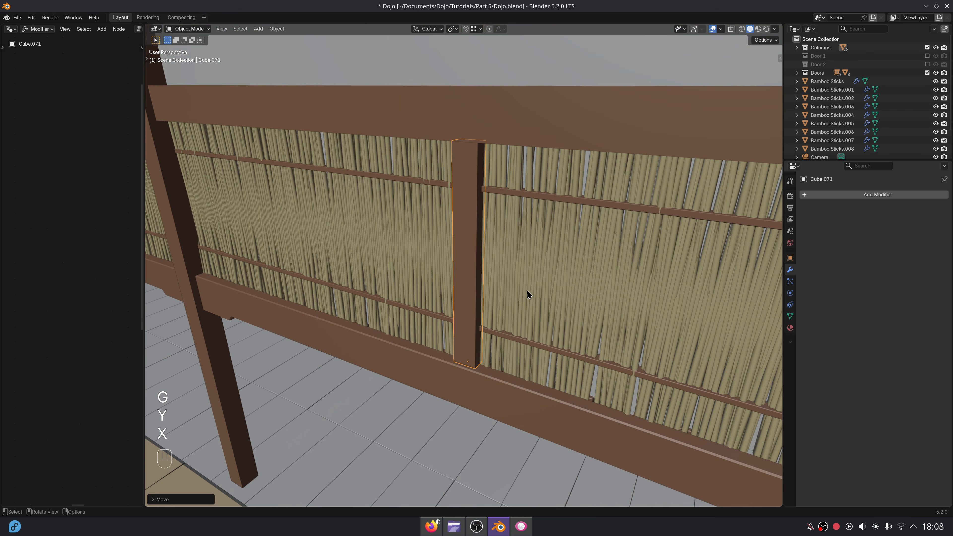
Duplicate the opposite wall's post along Y into the next bamboo opening and fine-tune its position.
{"action": "scroll", "coordinate": [525, 291], "scroll_direction": "down", "scroll_amount": 3}
{"action": "middle_click_drag", "start_coordinate": [524, 291], "coordinate": [718, 243]}
{"action": "key", "text": "shift+d"}
{"action": "key", "text": "x"}
{"action": "left_click", "coordinate": [737, 311]}
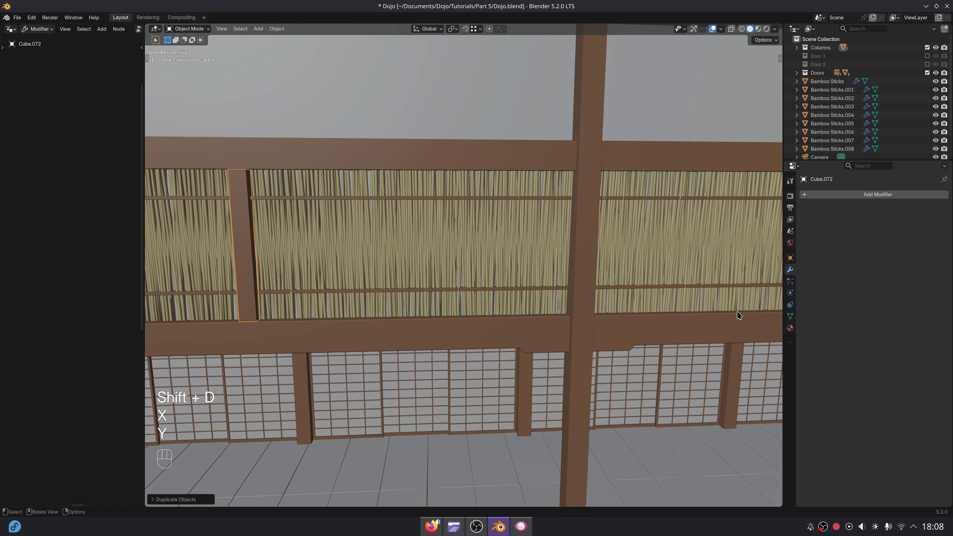
{"action": "middle_click_drag", "start_coordinate": [530, 311], "coordinate": [554, 289]}
{"action": "scroll", "coordinate": [484, 313], "scroll_direction": "down", "scroll_amount": 3}
{"action": "scroll", "coordinate": [573, 296], "scroll_direction": "up", "scroll_amount": 3}
{"action": "scroll", "coordinate": [572, 295], "scroll_direction": "down", "scroll_amount": 3}
{"action": "key", "text": "g"}
{"action": "left_click", "coordinate": [558, 289]}
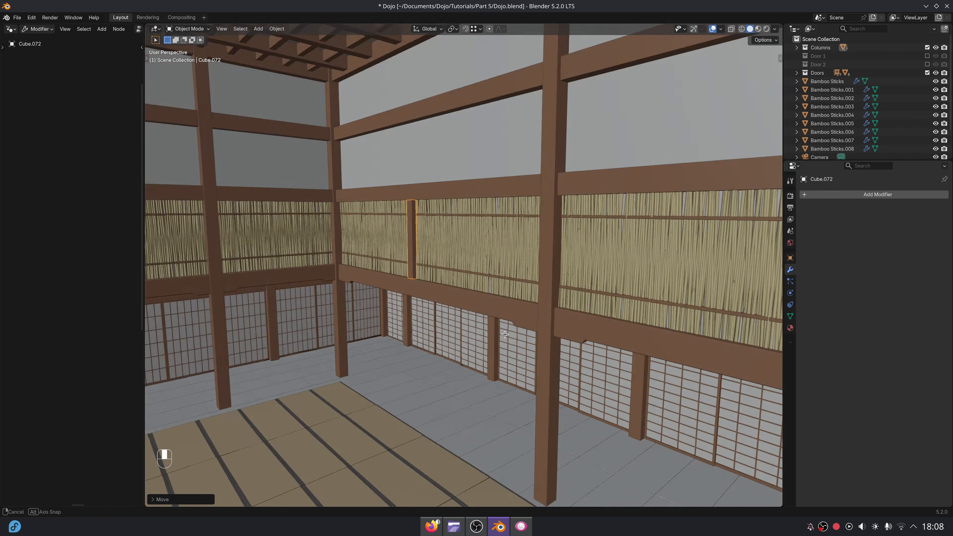
Duplicate a side-wall bamboo panel along Z into the empty opening above it.
{"action": "middle_click_drag", "start_coordinate": [469, 330], "coordinate": [680, 300]}
{"action": "middle_click_drag", "start_coordinate": [514, 259], "coordinate": [521, 347]}
{"action": "left_click", "coordinate": [489, 240]}
{"action": "key", "text": "KP_Decimal"}
{"action": "scroll", "coordinate": [524, 227], "scroll_direction": "down", "scroll_amount": 2}
{"action": "key", "text": "shift+d"}
{"action": "key", "text": "z"}
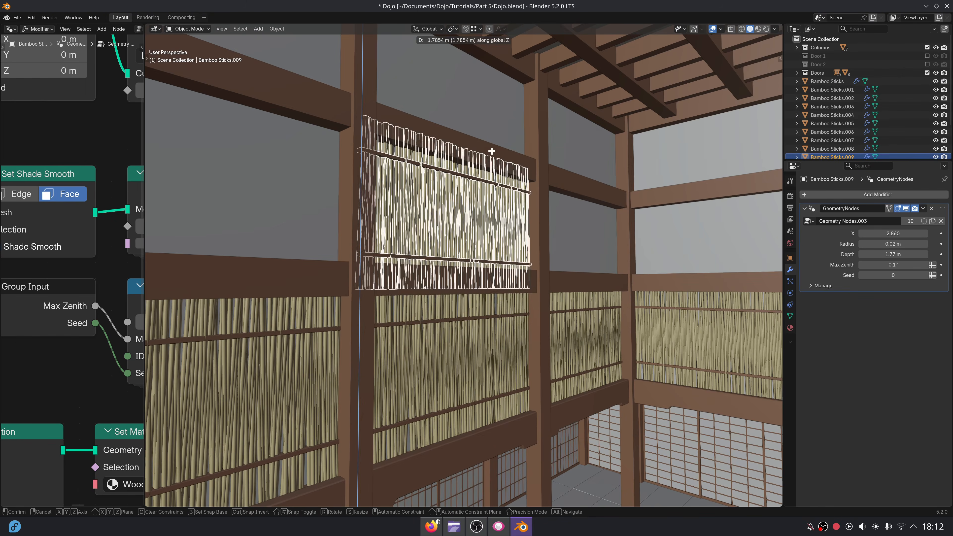
{"action": "left_click", "coordinate": [527, 300]}
Set the duplicated bamboo panel's stick radius to 0.013 m.
{"action": "middle_click_drag", "start_coordinate": [527, 299], "coordinate": [524, 342]}
{"action": "scroll", "coordinate": [523, 342], "scroll_direction": "up", "scroll_amount": 2}
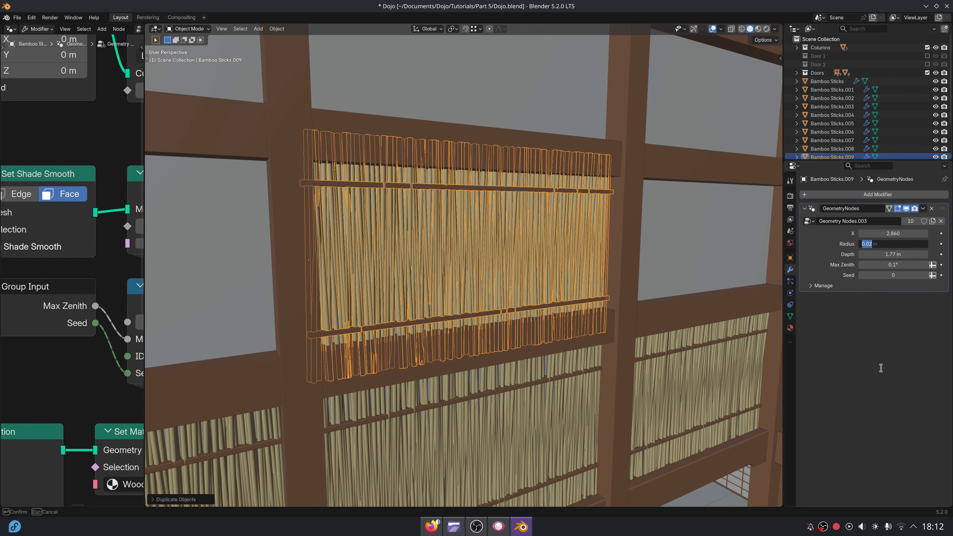
{"action": "key", "text": "Return"}
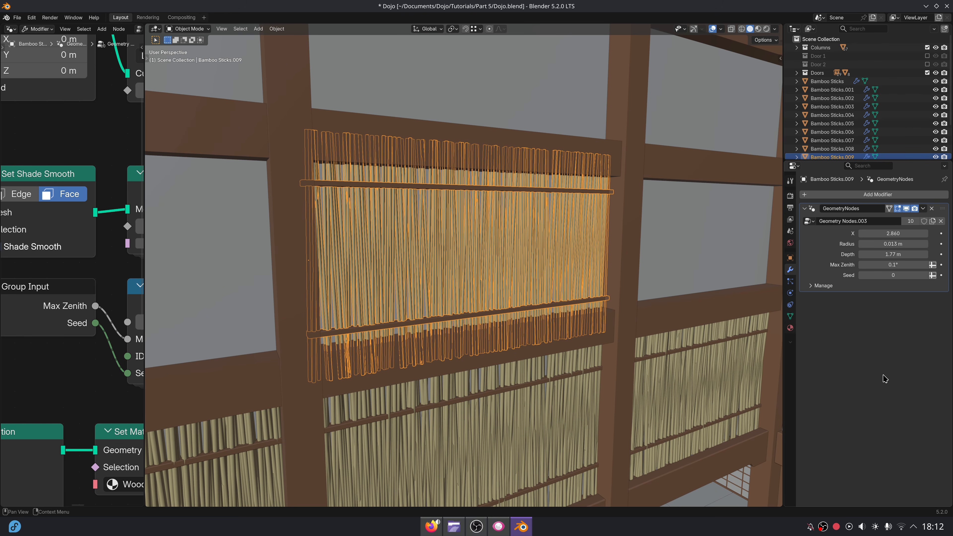
{"action": "key", "text": "alt+a"}
{"action": "scroll", "coordinate": [506, 300], "scroll_direction": "up", "scroll_amount": 1}
{"action": "middle_click_drag", "start_coordinate": [506, 300], "coordinate": [580, 322], "text": "shift"}
Set the upper bamboo panel's seed to 15 and its Max Zenith to 0.04°.
{"action": "left_click", "coordinate": [569, 323]}
{"action": "mouse_move", "coordinate": [895, 277]}
{"action": "left_mouse_down"}
{"action": "mouse_move", "coordinate": [908, 276]}
{"action": "mouse_move", "coordinate": [895, 276]}
{"action": "left_mouse_up"}
{"action": "scroll", "coordinate": [542, 283], "scroll_direction": "up", "scroll_amount": 1}
{"action": "middle_click_drag", "start_coordinate": [542, 283], "coordinate": [549, 284], "text": "shift"}
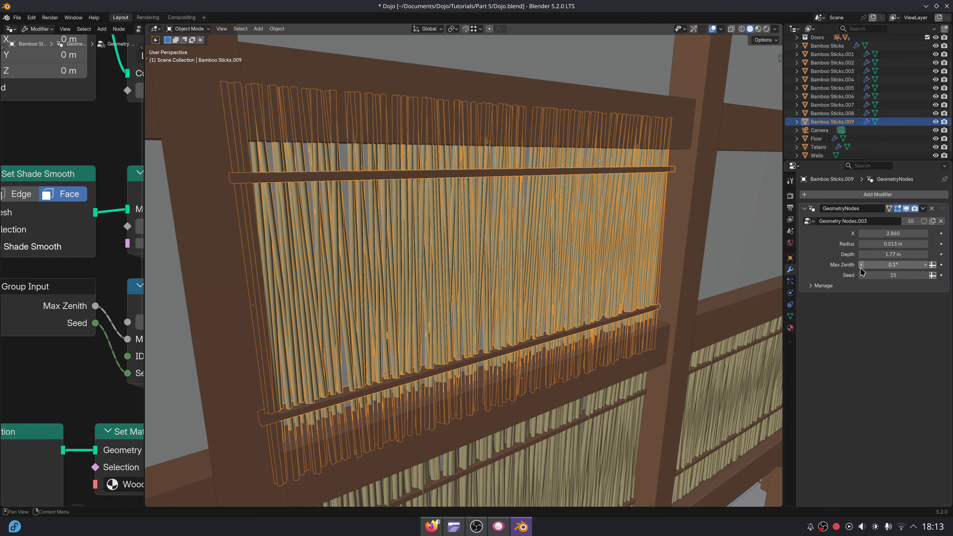
{"action": "left_click", "coordinate": [876, 264]}
{"action": "type", "text": ".0"}
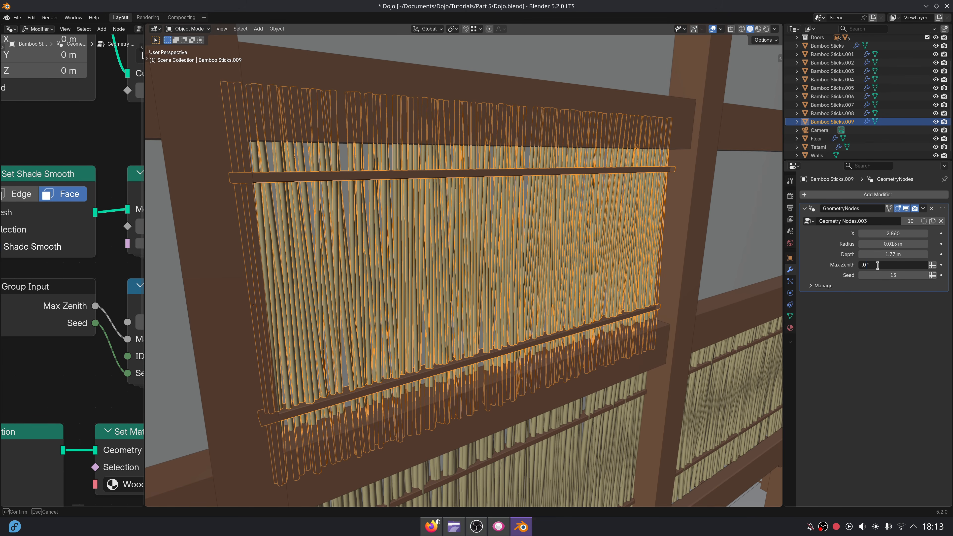
{"action": "type", "text": "4"}
{"action": "key", "text": "Return"}
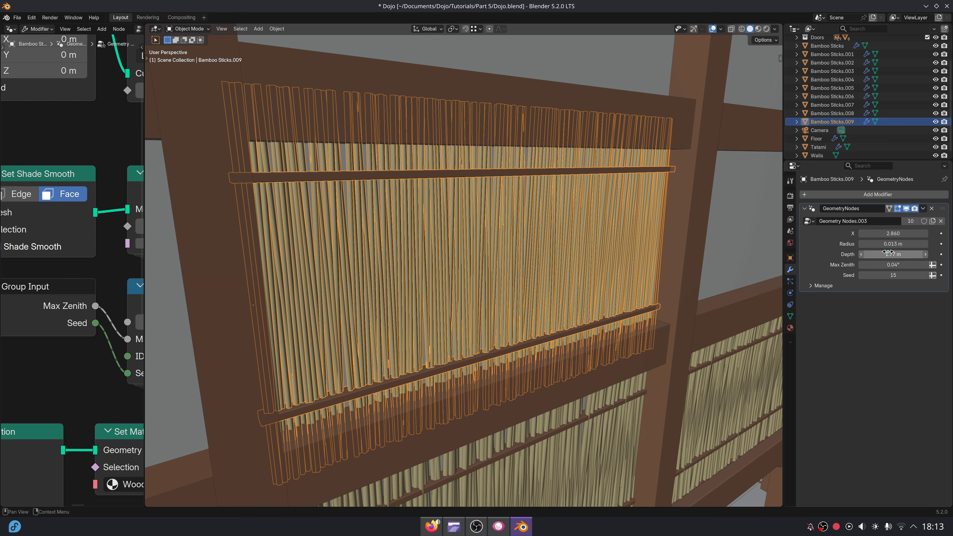
Reduce the upper panel's depth to 1.34 m and move it along Z to fit between the beams.
{"action": "left_click_drag", "start_coordinate": [886, 254], "coordinate": [866, 254]}
{"action": "key", "text": "g"}
{"action": "key", "text": "z"}
{"action": "left_click", "coordinate": [566, 335]}
{"action": "mouse_move", "coordinate": [566, 334]}
{"action": "middle_mouse_down"}
{"action": "mouse_move", "coordinate": [553, 330]}
{"action": "mouse_move", "coordinate": [576, 336]}
{"action": "middle_mouse_up"}
{"action": "key", "text": "alt+a"}
{"action": "scroll", "coordinate": [552, 332], "scroll_direction": "down", "scroll_amount": 1}
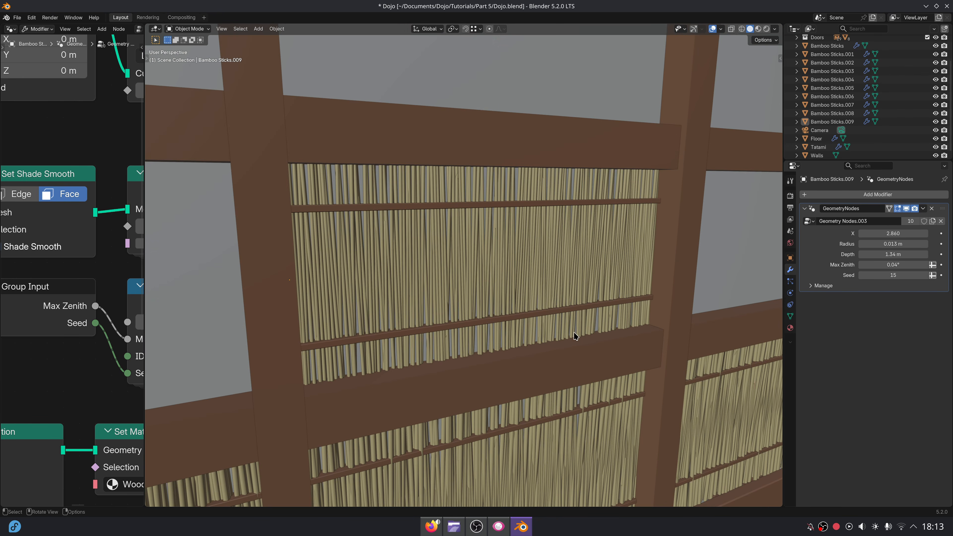
Set the upper panel's stick radius to 0.015 m.
{"action": "middle_click_drag", "start_coordinate": [558, 296], "coordinate": [528, 291]}
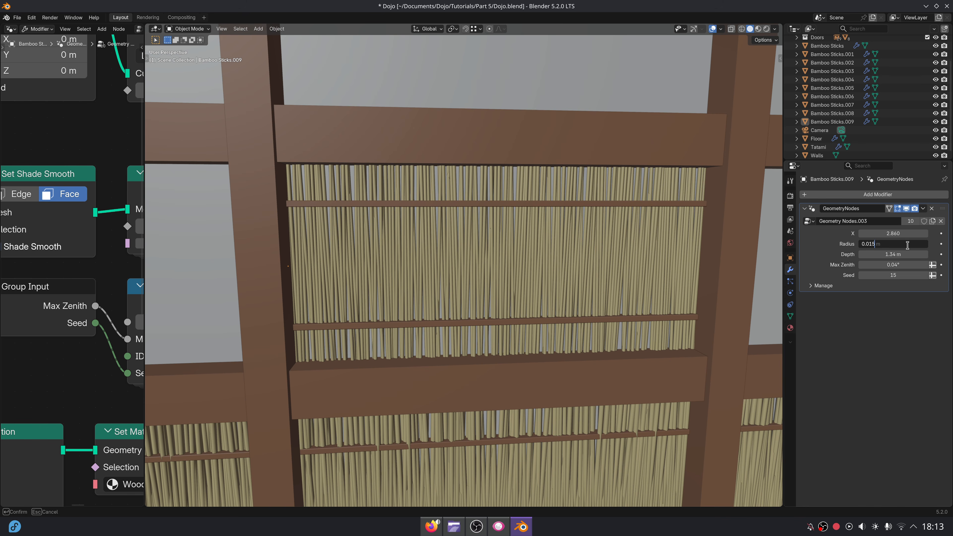
{"action": "key", "text": "Return"}
{"action": "mouse_move", "coordinate": [577, 311]}
{"action": "middle_mouse_down"}
{"action": "mouse_move", "coordinate": [590, 312]}
{"action": "mouse_move", "coordinate": [576, 326]}
{"action": "middle_mouse_up"}
{"action": "left_click", "coordinate": [581, 308]}
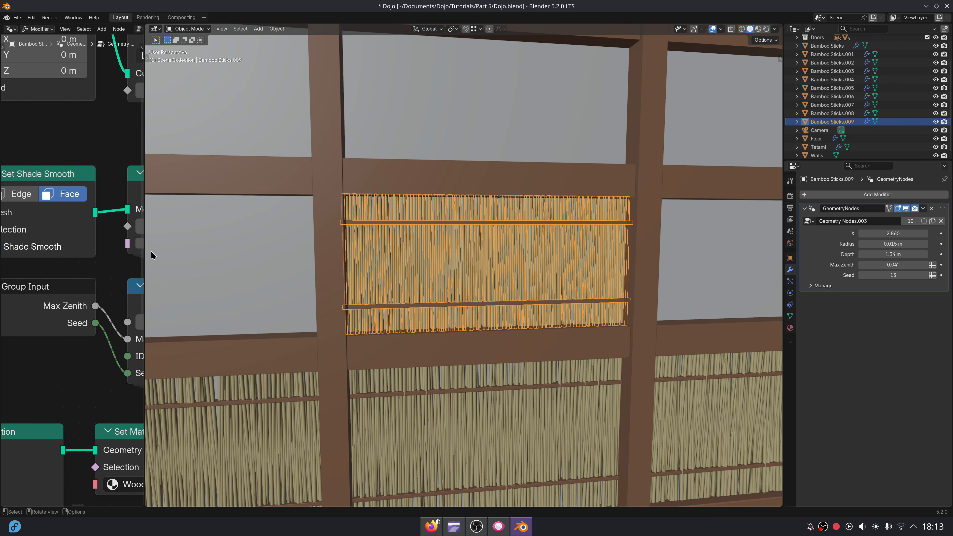
Enlarge the node editor and add a Switch node of type Material above the Instance on Points node.
{"action": "left_click_drag", "start_coordinate": [145, 256], "coordinate": [574, 272]}
{"action": "scroll", "coordinate": [292, 272], "scroll_direction": "down", "scroll_amount": 8}
{"action": "scroll", "coordinate": [417, 75], "scroll_direction": "up", "scroll_amount": 4}
{"action": "middle_click_drag", "start_coordinate": [416, 76], "coordinate": [293, 255]}
{"action": "key", "text": "shift+a"}
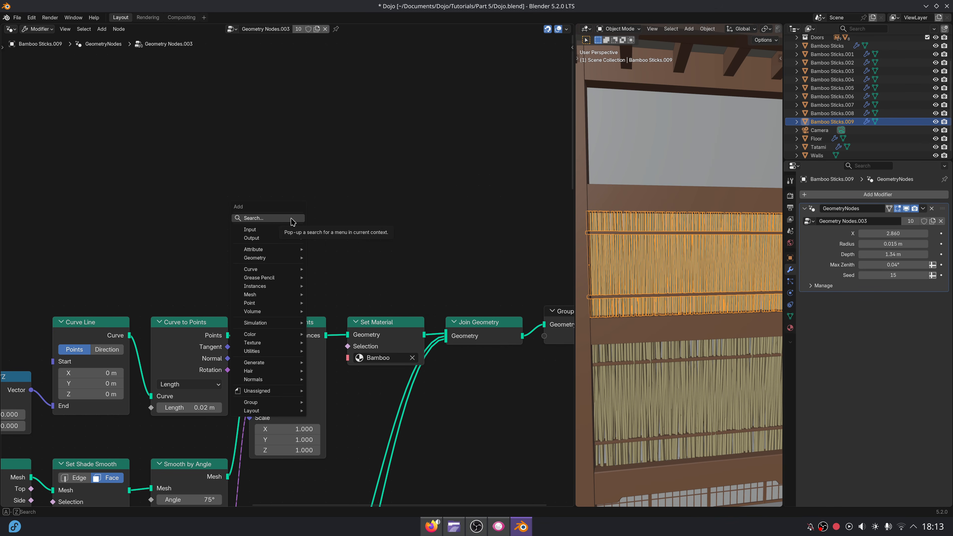
{"action": "type", "text": "swit"}
{"action": "key", "text": "Return"}
{"action": "left_click", "coordinate": [291, 217]}
{"action": "left_click", "coordinate": [310, 251]}
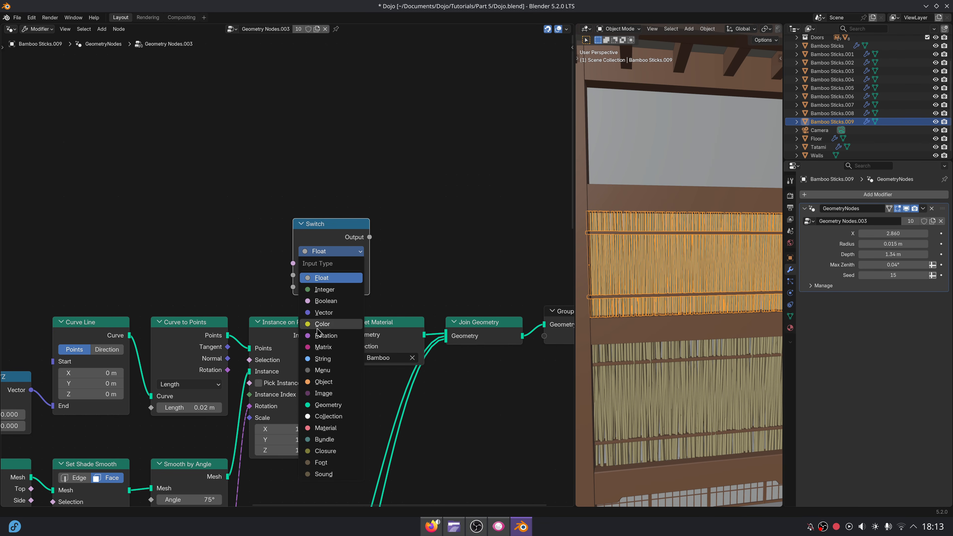
{"action": "left_click", "coordinate": [329, 430]}
Assign the Paper material to the Switch node's True input and Bamboo to its False input.
{"action": "left_click", "coordinate": [341, 283]}
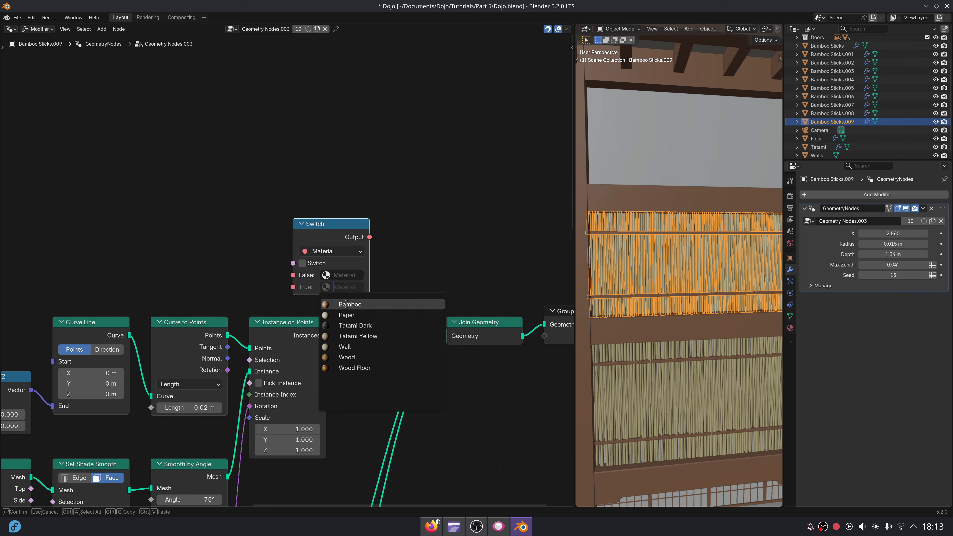
{"action": "left_click", "coordinate": [346, 315]}
{"action": "left_click", "coordinate": [343, 275]}
{"action": "left_click", "coordinate": [351, 294]}
Add a Group Input node, expose the Switch node's Switch input through it, and hide its unused sockets.
{"action": "middle_click_drag", "start_coordinate": [268, 244], "coordinate": [282, 264]}
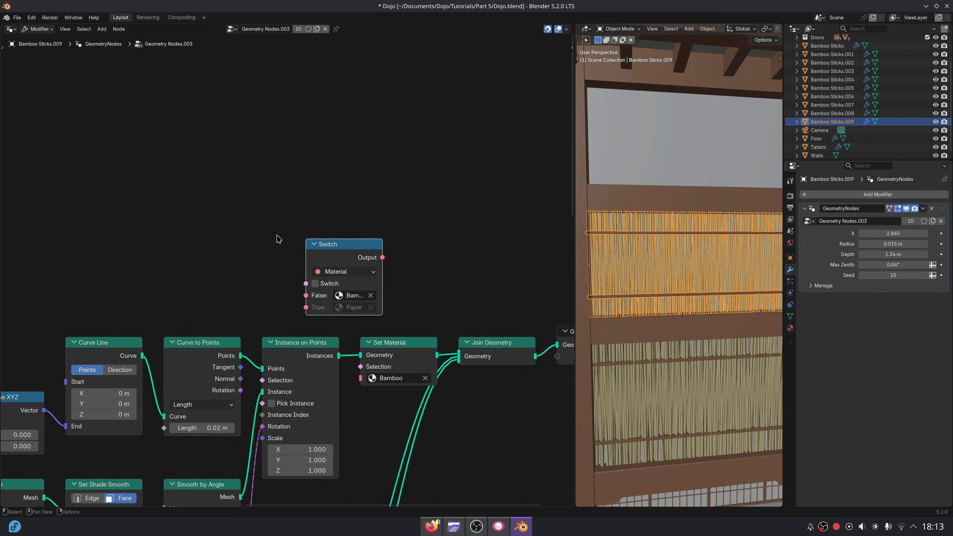
{"action": "key", "text": "shift+a"}
{"action": "type", "text": "group"}
{"action": "key", "text": "Return"}
{"action": "left_click", "coordinate": [300, 292]}
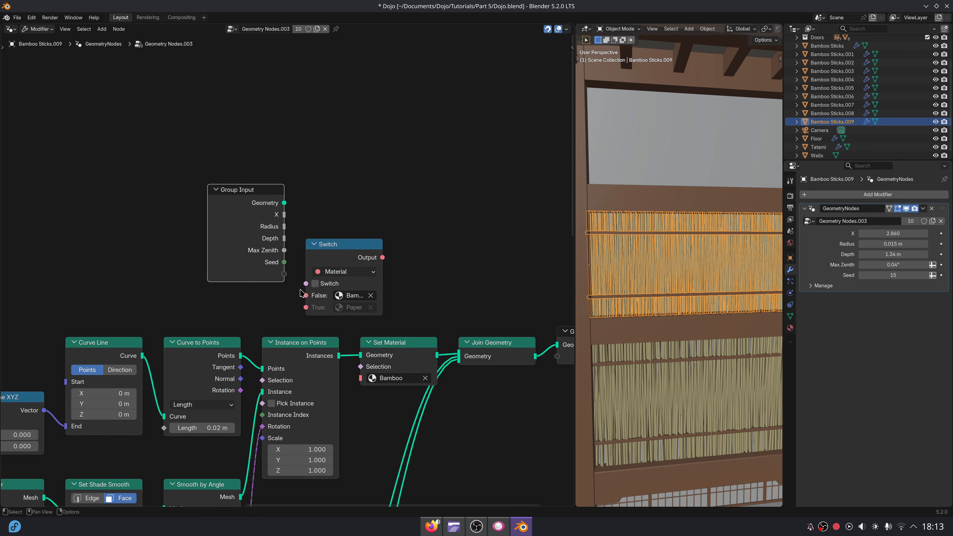
{"action": "left_click_drag", "start_coordinate": [304, 287], "coordinate": [305, 284]}
{"action": "key", "text": "ctrl+h"}
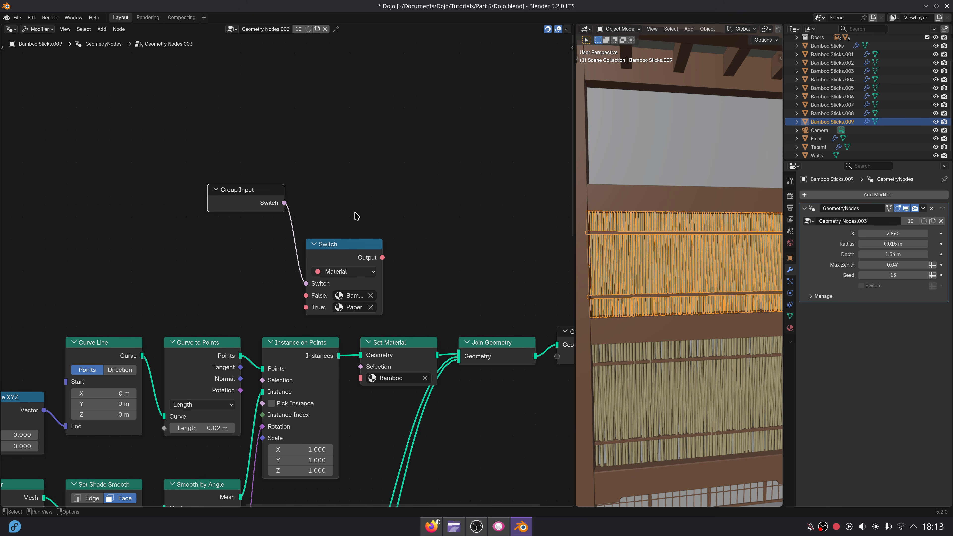
Rename the new Boolean group input socket as Paper.
{"action": "key", "text": "n"}
{"action": "double_click", "coordinate": [502, 174]}
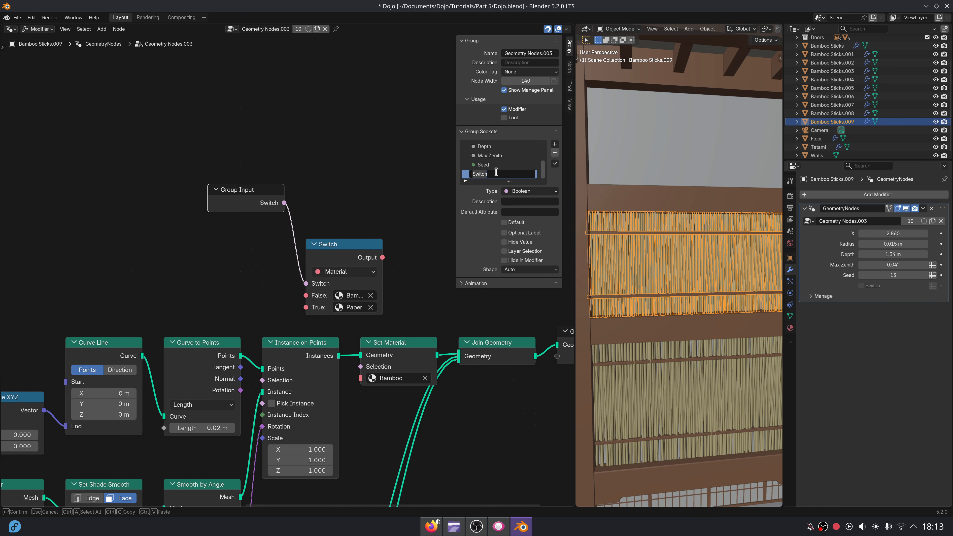
{"action": "key", "text": "n"}
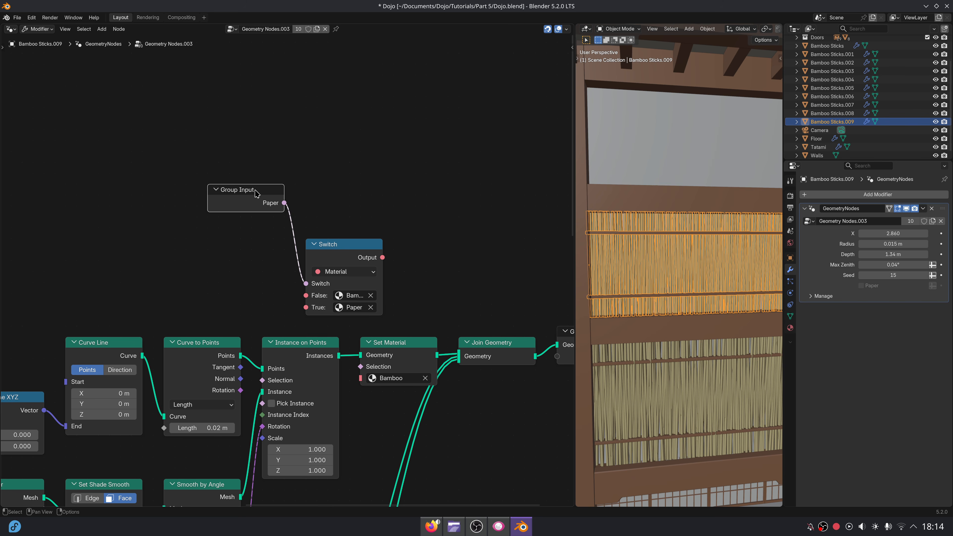
Connect the Switch output to the Set Material node's material input and arrange the Group Input and Switch nodes neatly.
{"action": "left_click_drag", "start_coordinate": [256, 193], "coordinate": [257, 253]}
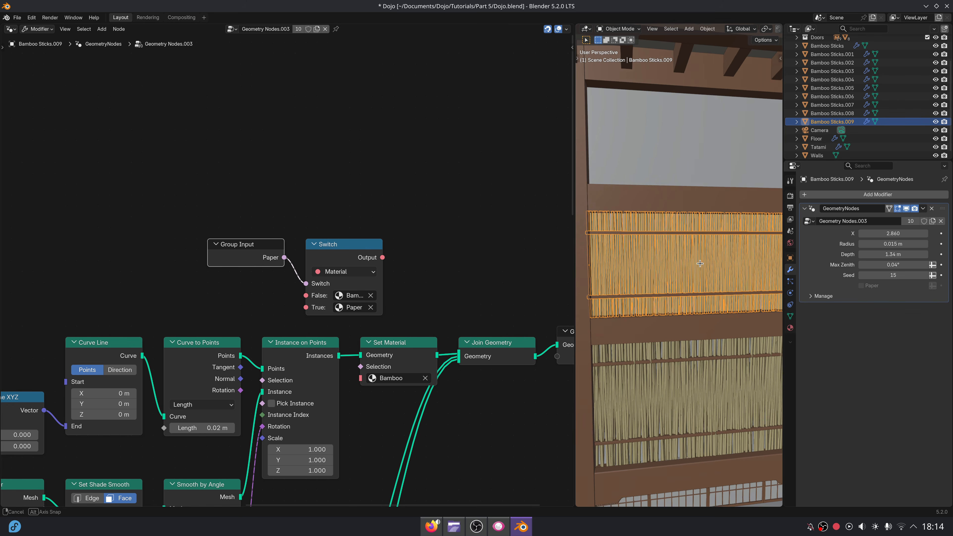
{"action": "middle_click_drag", "start_coordinate": [700, 263], "coordinate": [704, 263]}
{"action": "left_click_drag", "start_coordinate": [367, 380], "coordinate": [363, 378]}
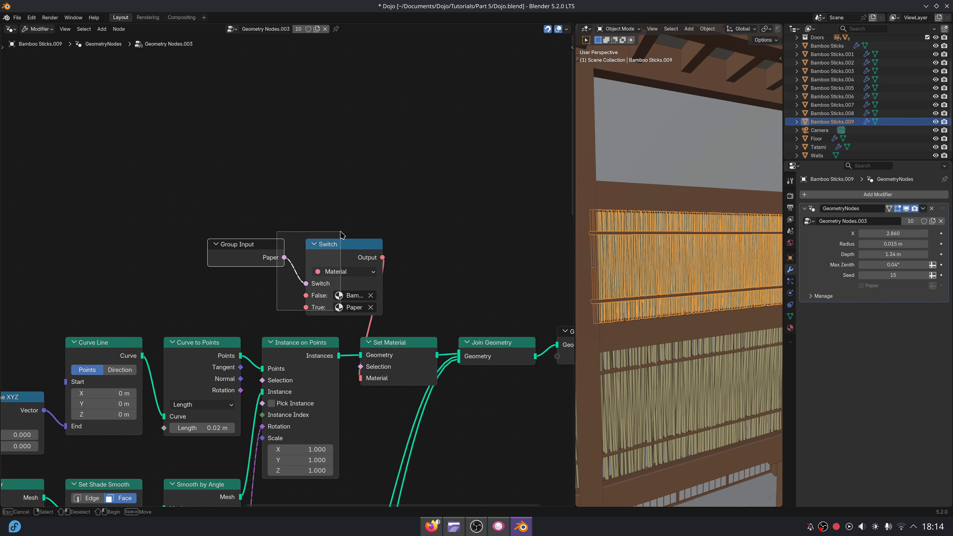
{"action": "left_click_drag", "start_coordinate": [353, 242], "coordinate": [308, 252]}
{"action": "middle_click_drag", "start_coordinate": [428, 252], "coordinate": [413, 222]}
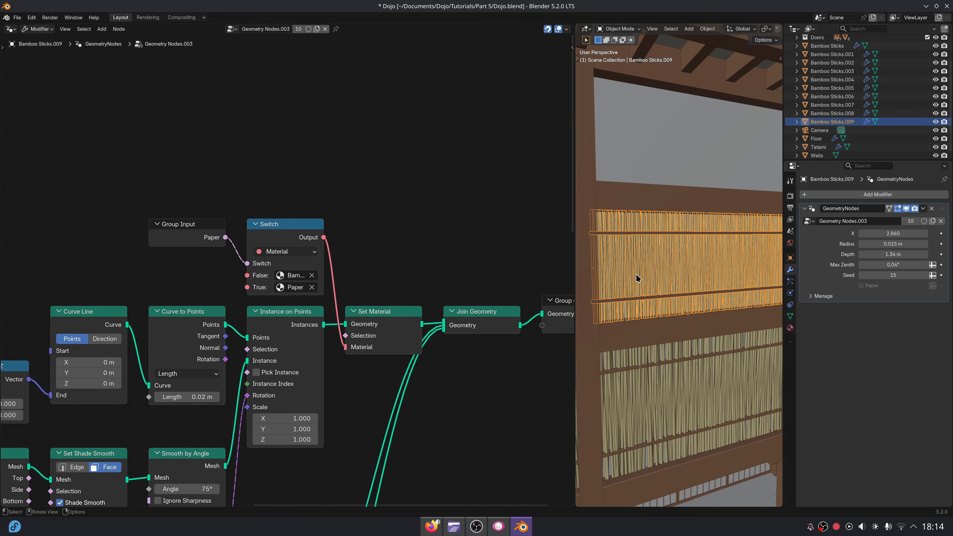
Enable Paper on the upper stick panel and enlarge the 3D viewport to view it.
{"action": "middle_click_drag", "start_coordinate": [635, 273], "coordinate": [687, 280]}
{"action": "key", "text": "alt+a"}
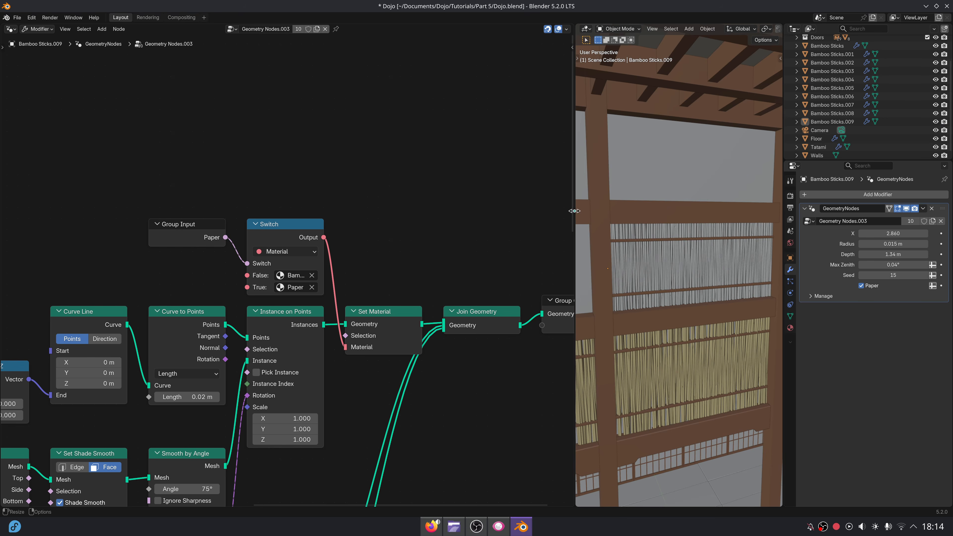
{"action": "left_click_drag", "start_coordinate": [574, 210], "coordinate": [127, 211]}
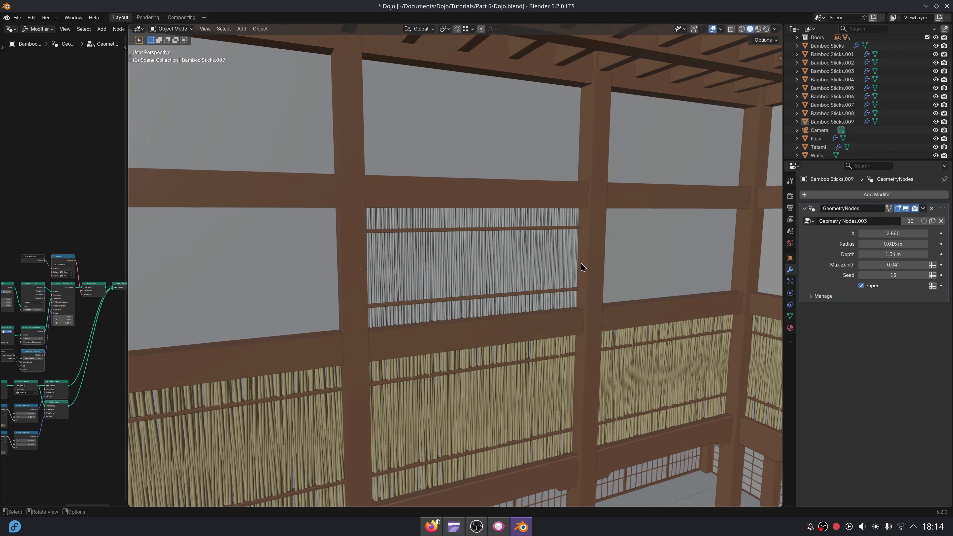
{"action": "middle_click_drag", "start_coordinate": [581, 267], "coordinate": [495, 265]}
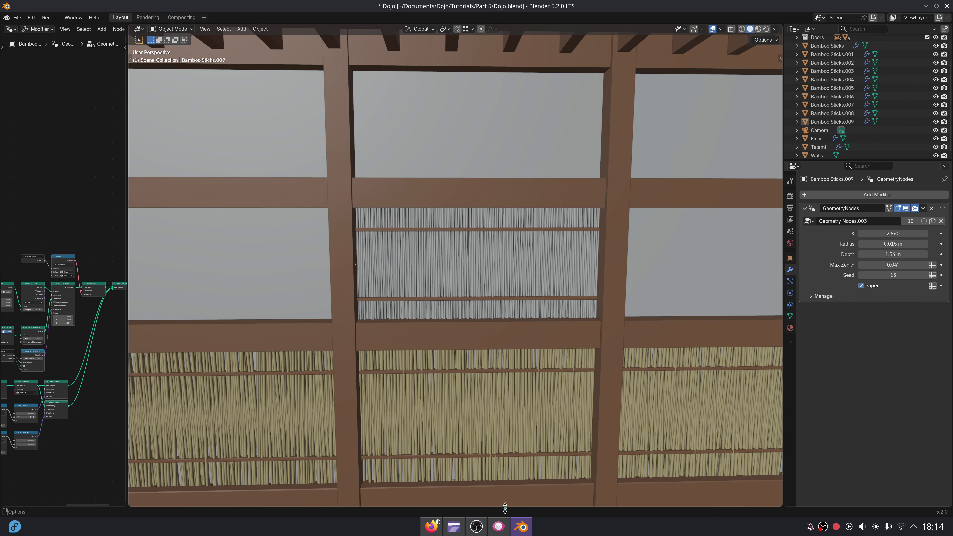
Switch to Gwenview and examine the upper stick panels and dividers in the Scene 1.webp reference.
{"action": "left_click", "coordinate": [498, 527]}
{"action": "scroll", "coordinate": [514, 266], "scroll_direction": "up", "scroll_amount": 6, "text": "ctrl"}
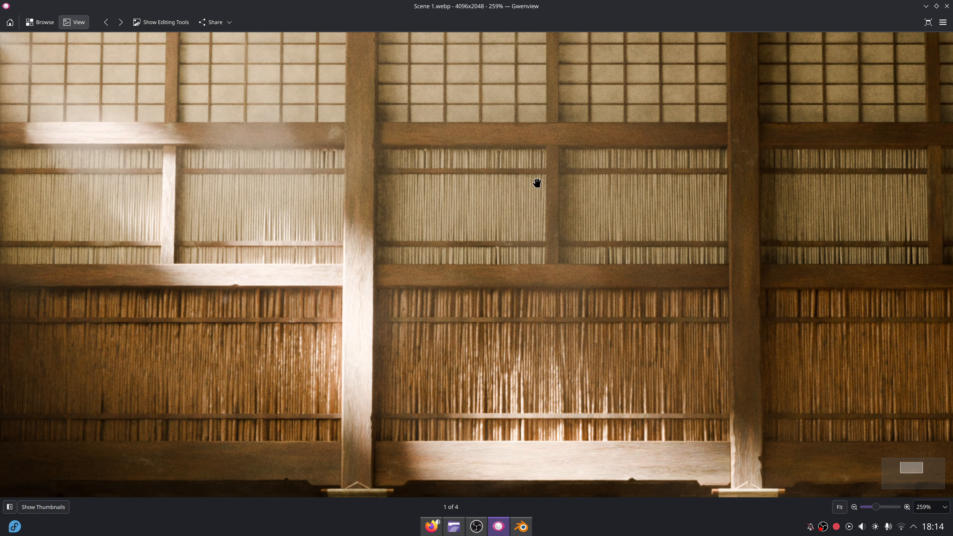
Switch back to Blender, duplicate the upper stick panel along X into the adjacent rear-wall bay, and set its seed to 32.
{"action": "scroll", "coordinate": [465, 203], "scroll_direction": "down", "scroll_amount": 3, "text": "ctrl"}
{"action": "scroll", "coordinate": [406, 196], "scroll_direction": "right", "scroll_amount": 3}
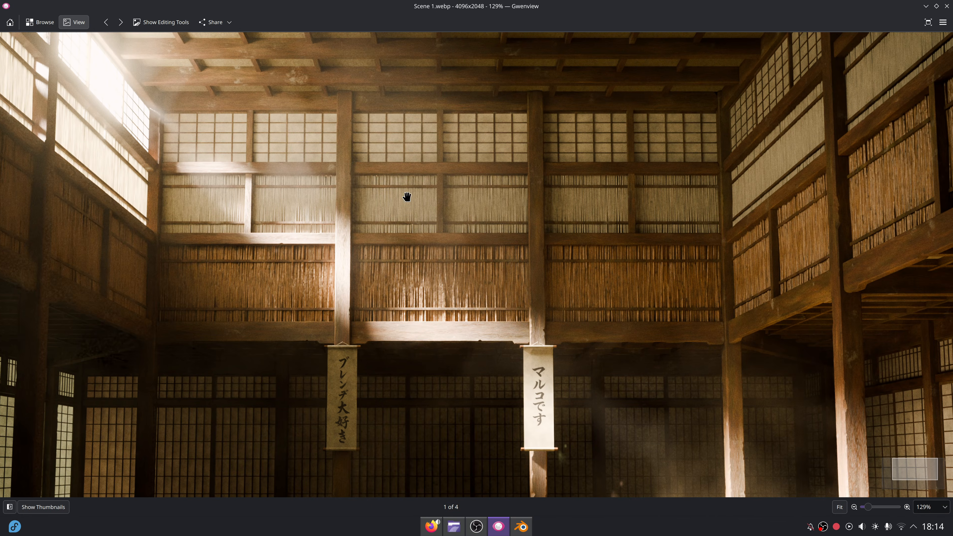
{"action": "left_click", "coordinate": [521, 526]}
{"action": "left_click", "coordinate": [534, 293]}
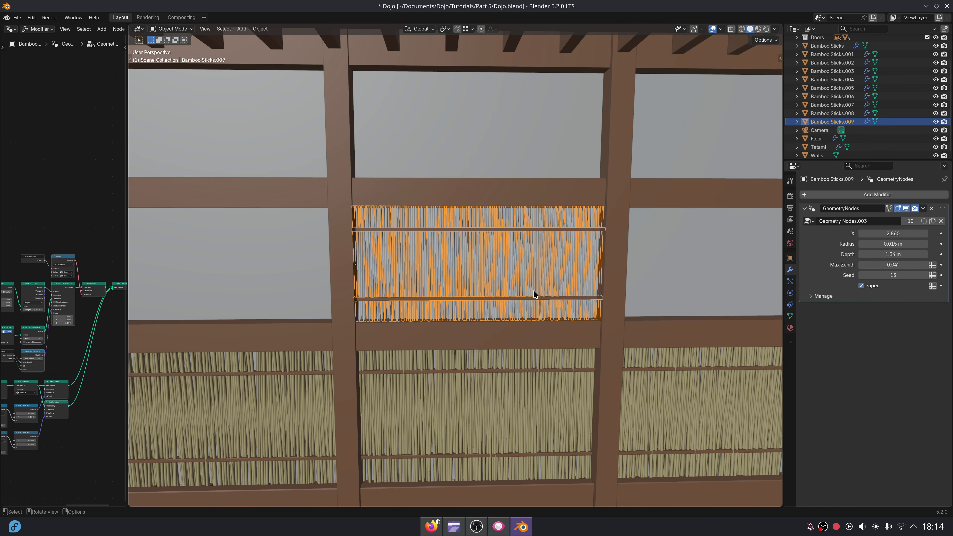
{"action": "middle_click_drag", "start_coordinate": [534, 293], "coordinate": [554, 298]}
{"action": "key", "text": "shift+d"}
{"action": "key", "text": "x"}
{"action": "left_click", "coordinate": [645, 304]}
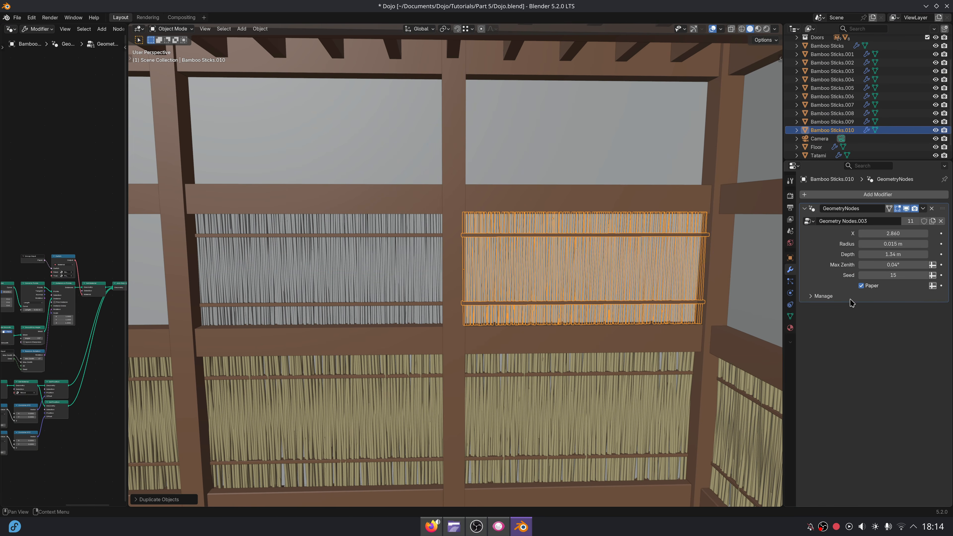
{"action": "left_click_drag", "start_coordinate": [885, 273], "coordinate": [908, 273]}
Duplicate the rear wall's corner stick panel along X and rotate the copy -90 degrees about Z for the adjoining side wall.
{"action": "middle_click_drag", "start_coordinate": [600, 298], "coordinate": [427, 338]}
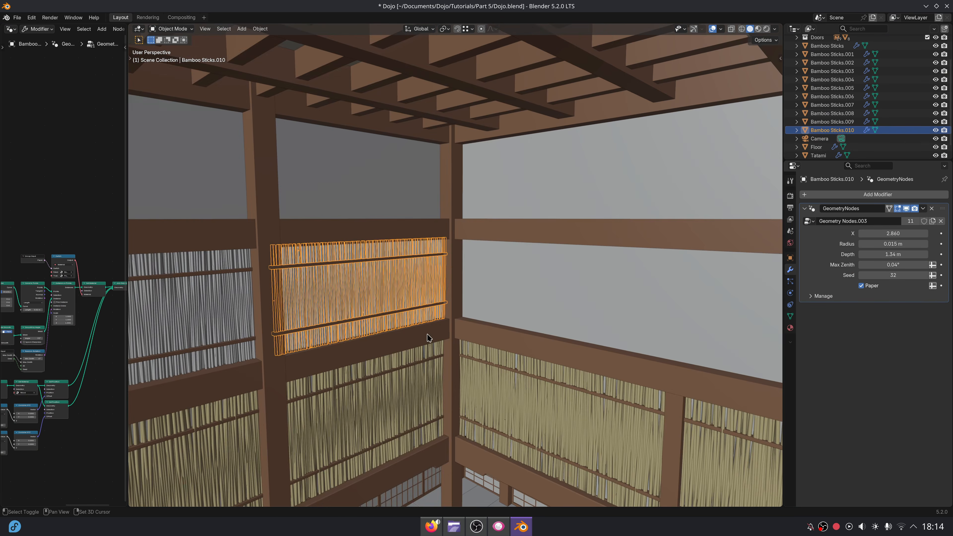
{"action": "key", "text": "shift+d"}
{"action": "key", "text": "x"}
{"action": "left_click", "coordinate": [555, 310]}
{"action": "type", "text": "rz"}
{"action": "type", "text": "-90"}
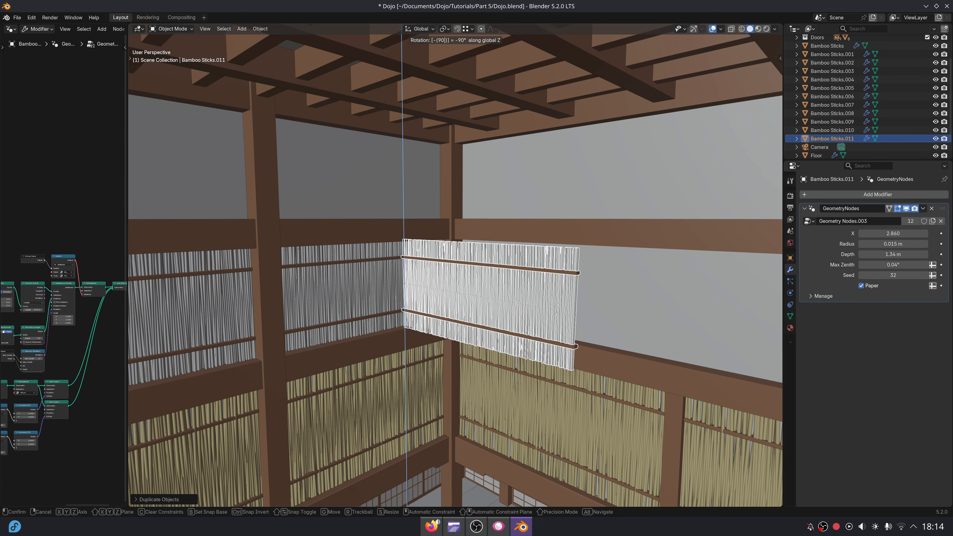
{"action": "key", "text": "Return"}
Move the rotated panel along X and Y into the side wall's upper opening, starting against the corner post.
{"action": "middle_click_drag", "start_coordinate": [475, 289], "coordinate": [472, 304]}
{"action": "key", "text": "g"}
{"action": "key", "text": "x"}
{"action": "left_click", "coordinate": [517, 283]}
{"action": "middle_click_drag", "start_coordinate": [517, 282], "coordinate": [674, 302]}
{"action": "scroll", "coordinate": [406, 292], "scroll_direction": "up", "scroll_amount": 4}
{"action": "key", "text": "g"}
{"action": "key", "text": "x"}
{"action": "left_click", "coordinate": [427, 301]}
{"action": "scroll", "coordinate": [402, 319], "scroll_direction": "down", "scroll_amount": 2}
{"action": "key", "text": "g"}
{"action": "key", "text": "y"}
{"action": "left_click", "coordinate": [416, 321]}
{"action": "scroll", "coordinate": [674, 303], "scroll_direction": "down", "scroll_amount": 4}
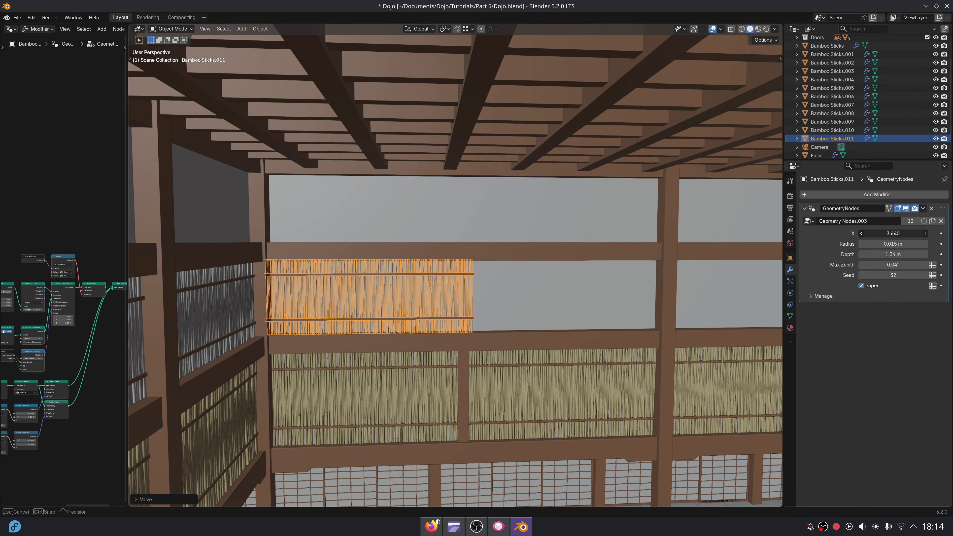
Widen the side-wall panel to X 7.180 so it spans the bay, and set its seed to 31.
{"action": "left_click_drag", "start_coordinate": [893, 233], "coordinate": [915, 233]}
{"action": "middle_click_drag", "start_coordinate": [587, 306], "coordinate": [540, 281]}
{"action": "scroll", "coordinate": [556, 311], "scroll_direction": "down", "scroll_amount": 1}
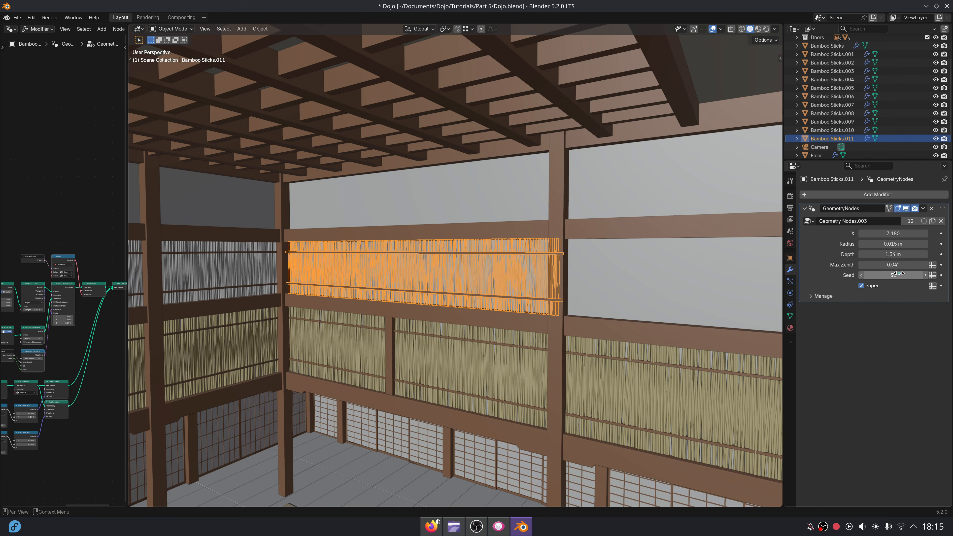
Duplicate the side-wall panel into the second bay, setting the copy's X to 7.020 and seed to 27.
{"action": "key", "text": "shift+d"}
{"action": "left_click", "coordinate": [546, 312]}
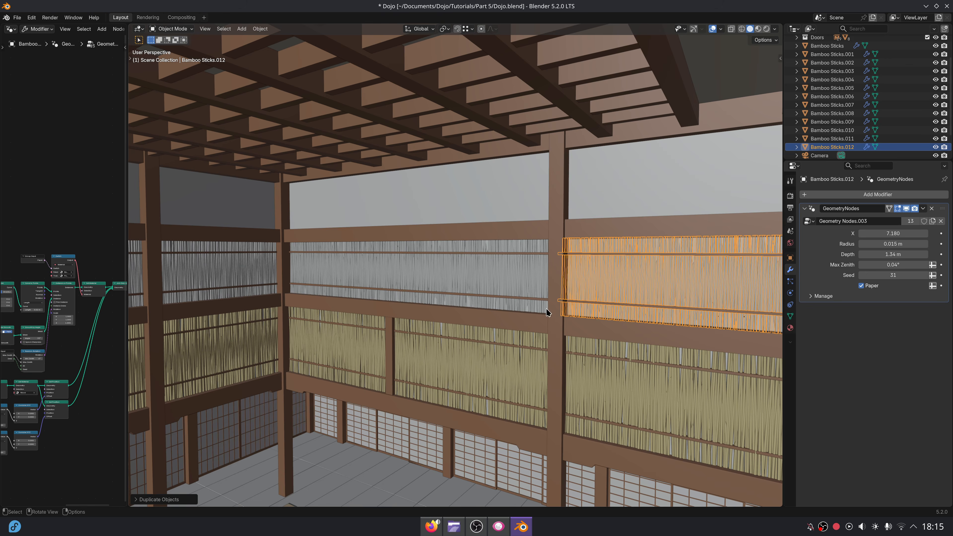
{"action": "middle_click_drag", "start_coordinate": [546, 311], "coordinate": [614, 343]}
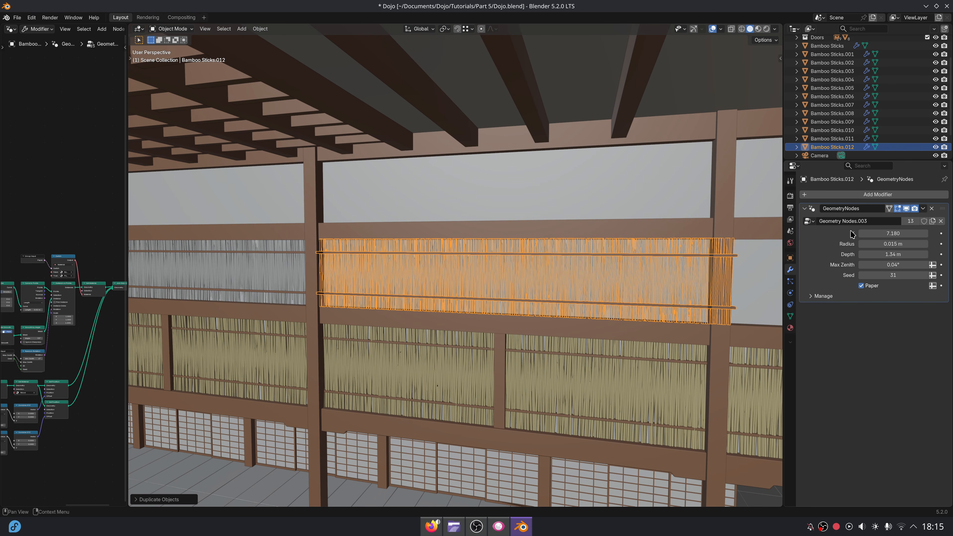
{"action": "left_click_drag", "start_coordinate": [893, 275], "coordinate": [881, 275]}
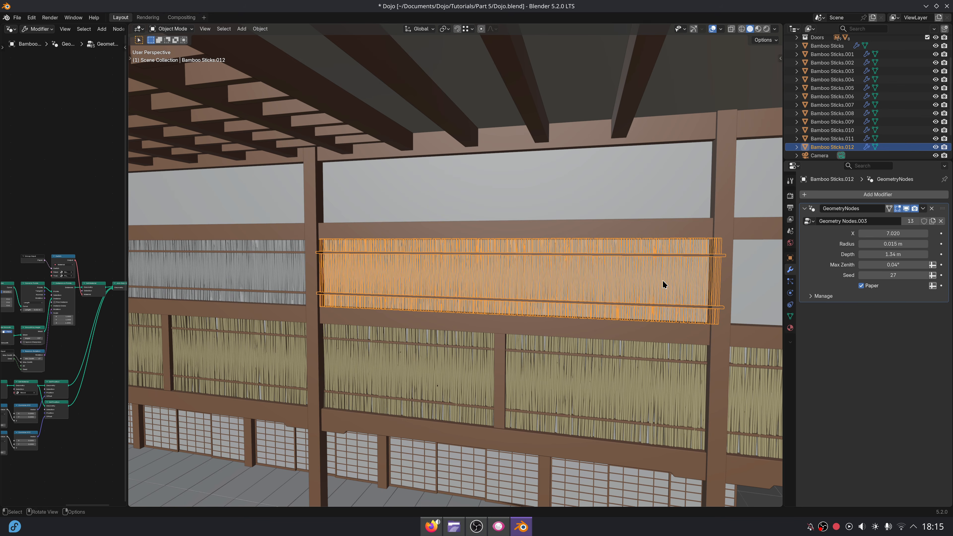
Duplicate the second side-wall panel along Y into the third bay.
{"action": "key", "text": "shift+d"}
{"action": "key", "text": "y"}
{"action": "left_click", "coordinate": [298, 332]}
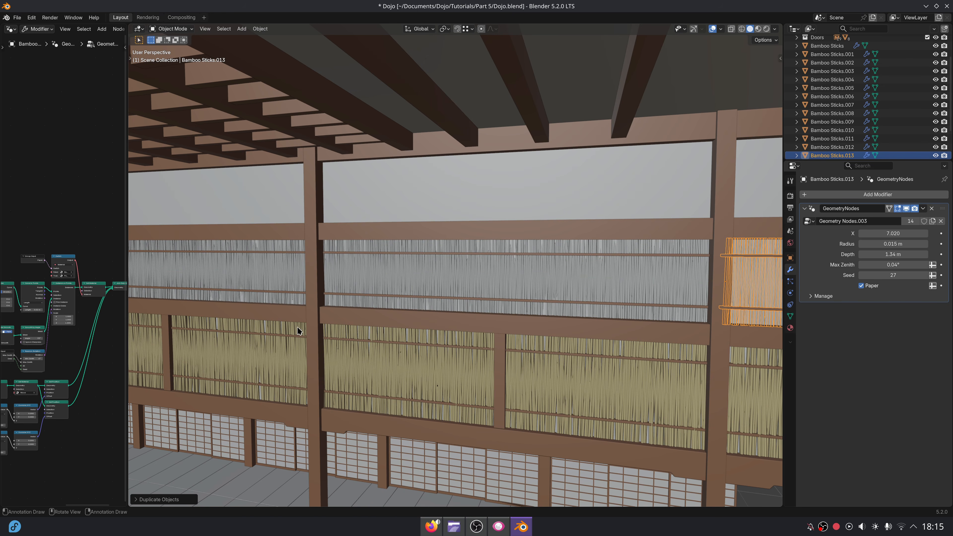
{"action": "middle_click_drag", "start_coordinate": [569, 299], "coordinate": [556, 299]}
Duplicate the first side-wall panel across to the opposite wall and rotate the copy 180 degrees about Z.
{"action": "left_click", "coordinate": [279, 269]}
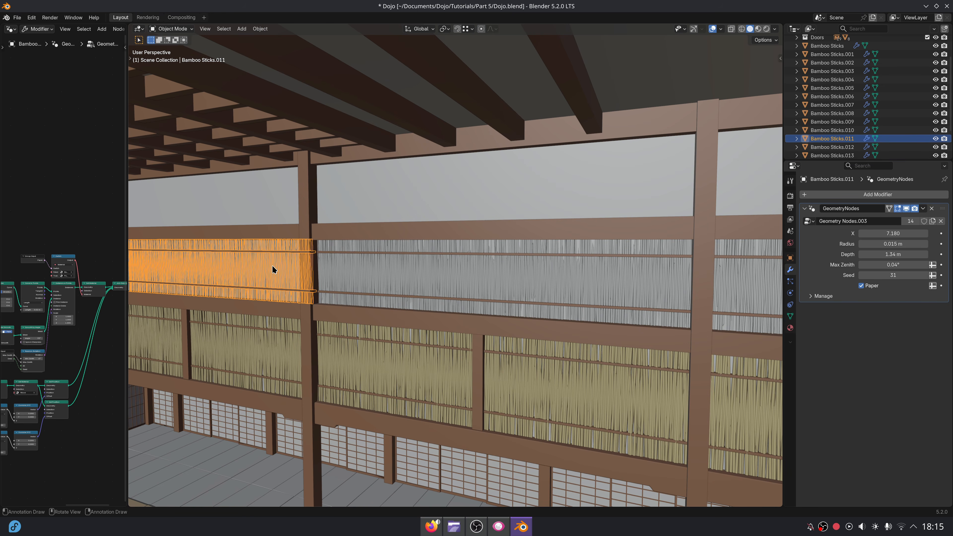
{"action": "middle_click_drag", "start_coordinate": [279, 269], "coordinate": [511, 277]}
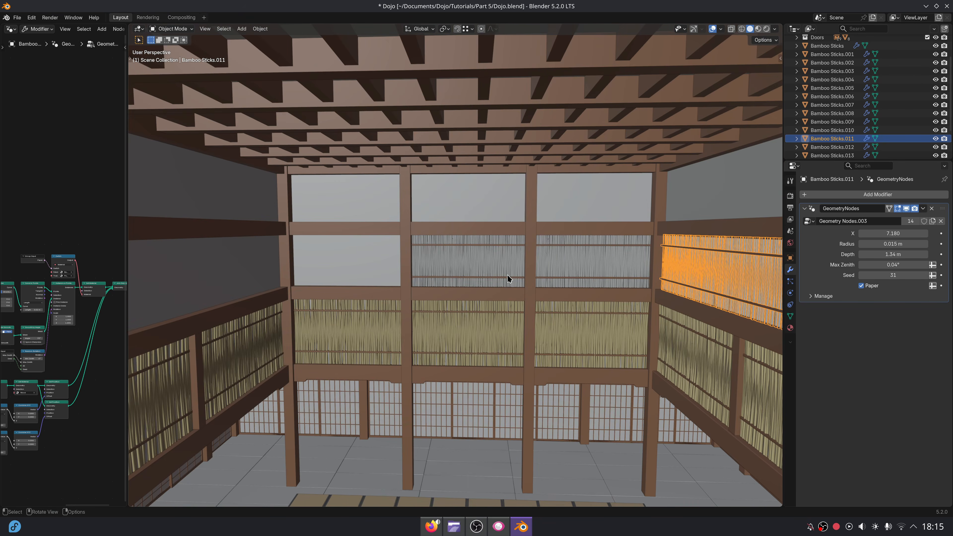
{"action": "key", "text": "shift+d"}
{"action": "key", "text": "y"}
{"action": "left_click", "coordinate": [345, 312]}
{"action": "type", "text": "r"}
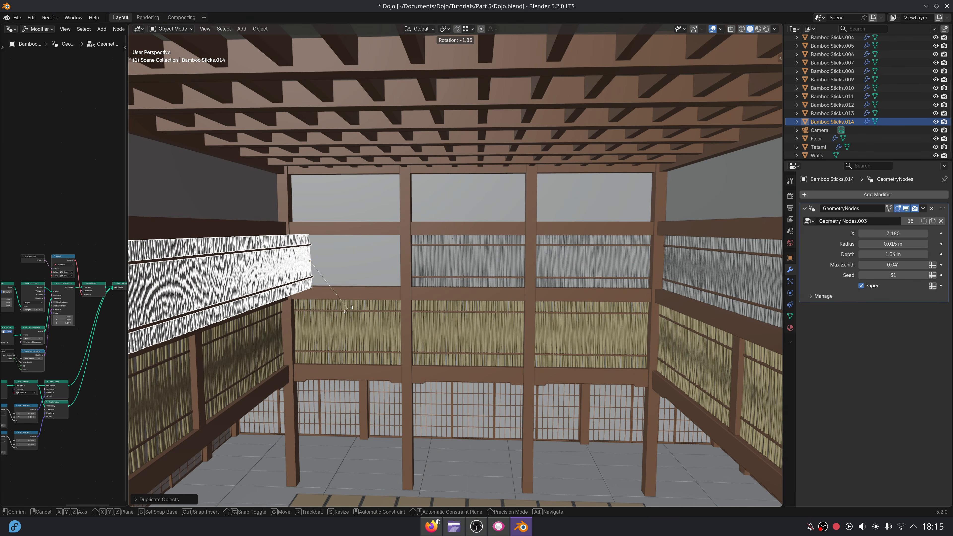
{"action": "type", "text": "z180"}
{"action": "key", "text": "Return"}
Move the 180-degree rotated panel along Y and X into the plane of the opposite wall's upper opening.
{"action": "middle_click_drag", "start_coordinate": [348, 313], "coordinate": [493, 310]}
{"action": "key", "text": "g"}
{"action": "key", "text": "y"}
{"action": "left_click", "coordinate": [195, 374]}
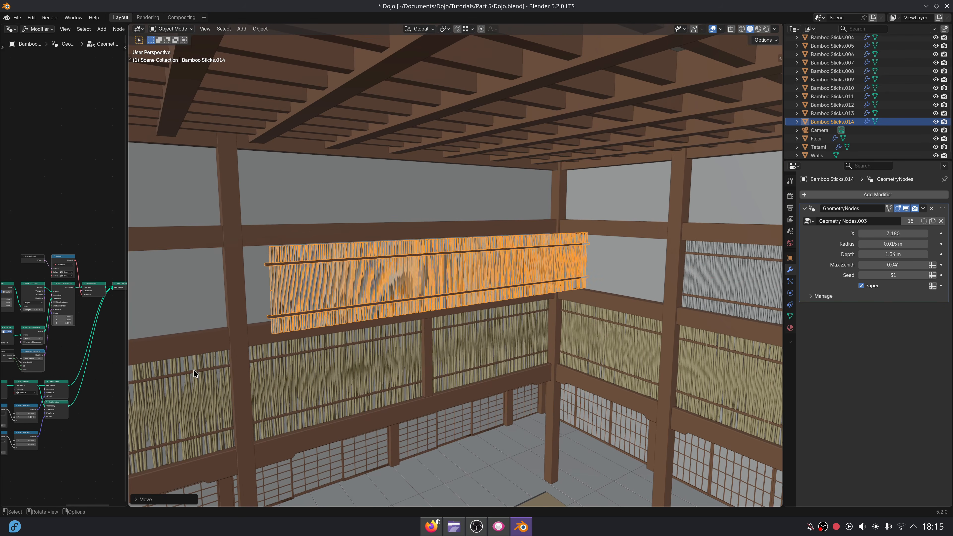
{"action": "key", "text": "g"}
{"action": "key", "text": "y"}
{"action": "key", "text": "x"}
{"action": "left_click", "coordinate": [326, 350]}
Fine-tune the opposite-wall panel along Y so it fits between the corner post and the next post.
{"action": "scroll", "coordinate": [327, 350], "scroll_direction": "up", "scroll_amount": 2}
{"action": "middle_click_drag", "start_coordinate": [327, 352], "coordinate": [448, 334]}
{"action": "key", "text": "g"}
{"action": "key", "text": "y"}
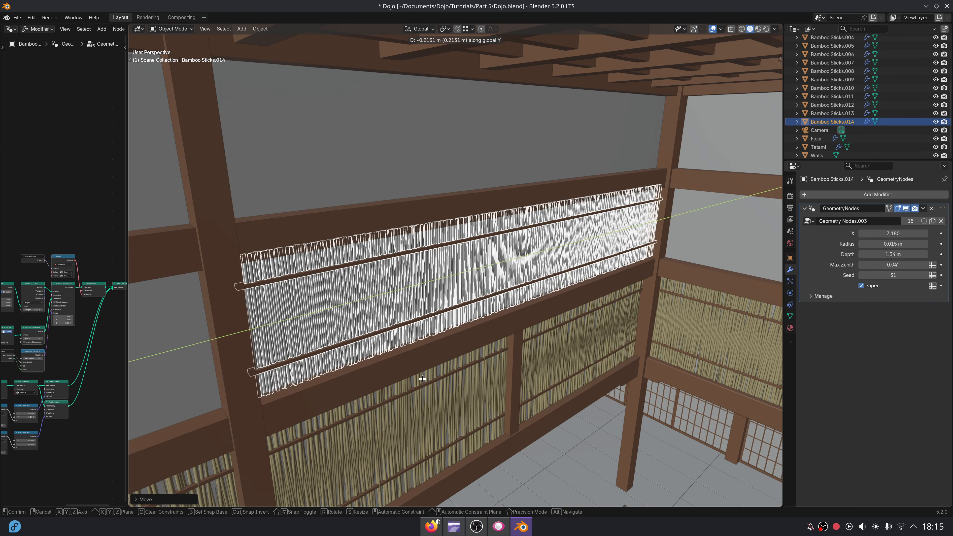
{"action": "left_click", "coordinate": [419, 385]}
{"action": "middle_click_drag", "start_coordinate": [418, 384], "coordinate": [478, 323]}
{"action": "key", "text": "g"}
{"action": "key", "text": "y"}
{"action": "left_click", "coordinate": [466, 359]}
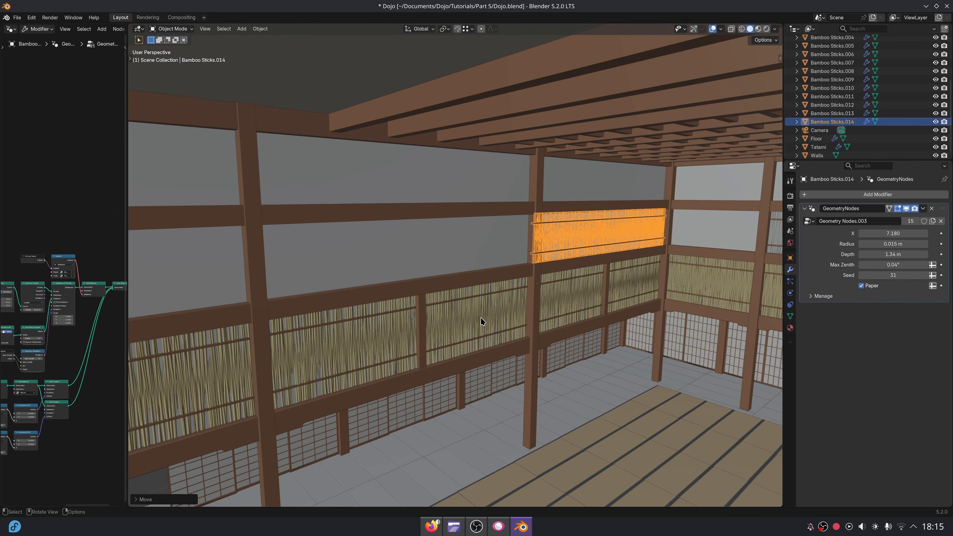
Duplicate the opposite-wall panel along Y into the second bay and set the copy's X to 7.050.
{"action": "key", "text": "shift+d"}
{"action": "key", "text": "y"}
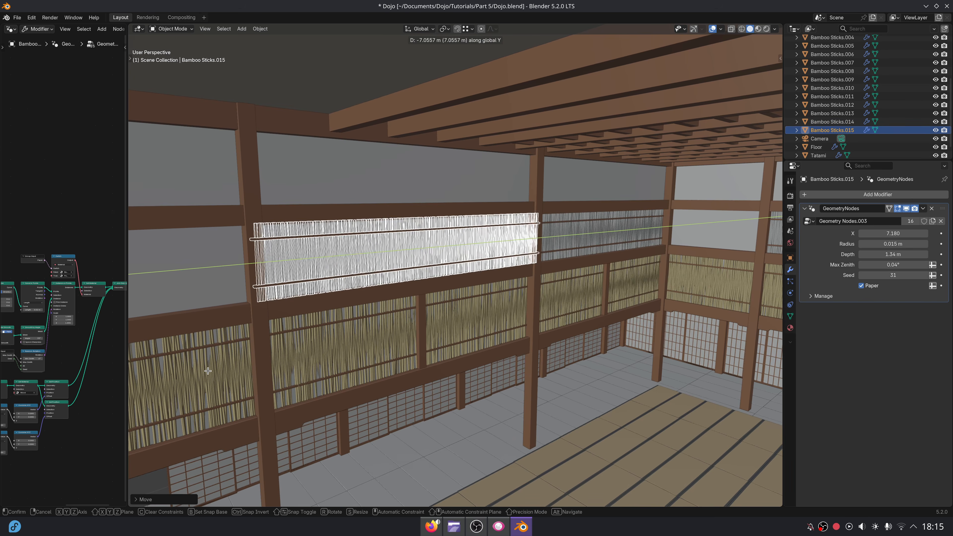
{"action": "left_click", "coordinate": [206, 369]}
{"action": "middle_click_drag", "start_coordinate": [487, 346], "coordinate": [461, 339]}
{"action": "scroll", "coordinate": [476, 343], "scroll_direction": "up", "scroll_amount": 2}
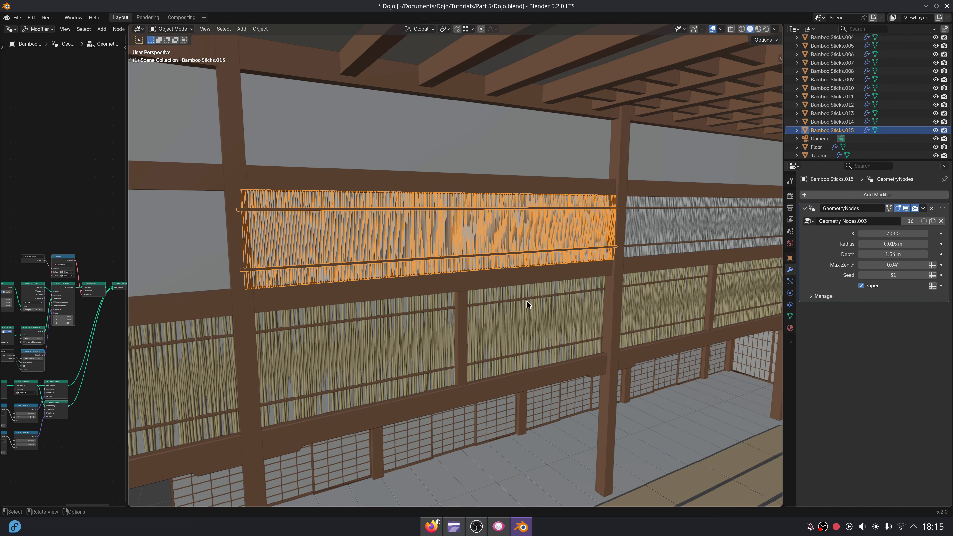
Duplicate the opposite wall's second panel along Y and position the copy in the third bay.
{"action": "scroll", "coordinate": [526, 304], "scroll_direction": "down", "scroll_amount": 3}
{"action": "middle_click_drag", "start_coordinate": [563, 323], "coordinate": [549, 325]}
{"action": "key", "text": "shift+d"}
{"action": "key", "text": "y"}
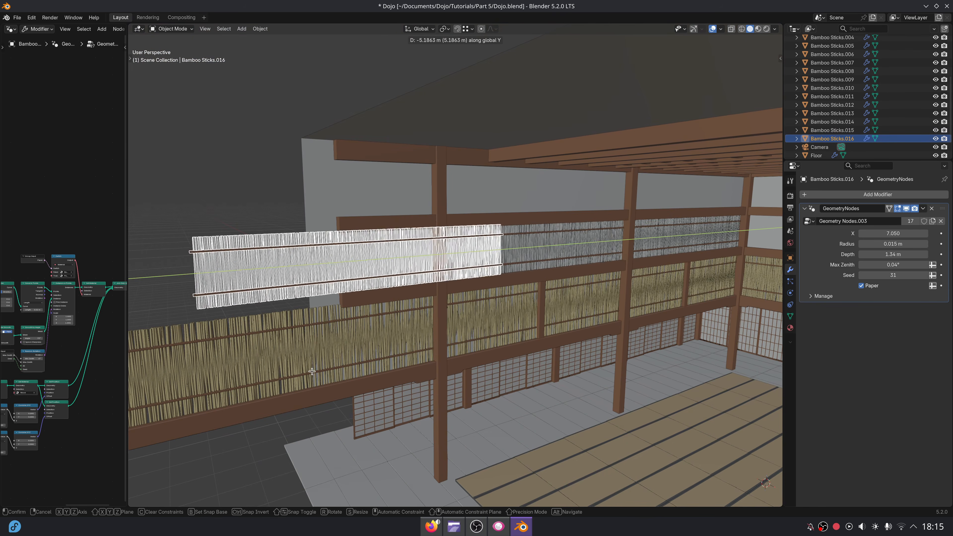
{"action": "left_click", "coordinate": [184, 396]}
{"action": "middle_click_drag", "start_coordinate": [529, 356], "coordinate": [552, 286]}
{"action": "scroll", "coordinate": [479, 351], "scroll_direction": "up", "scroll_amount": 2}
{"action": "key", "text": "shift+d"}
{"action": "left_click", "coordinate": [451, 357]}
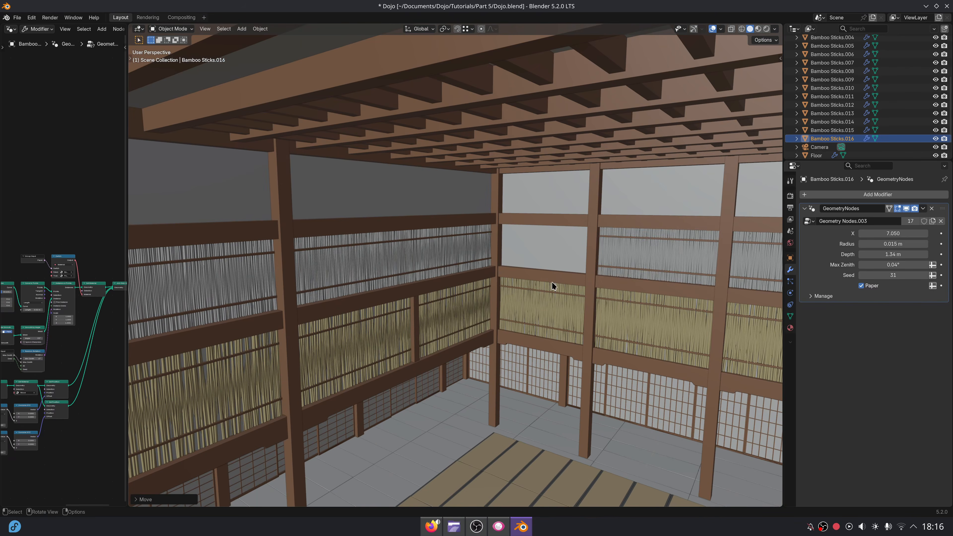
Duplicate the rear wall's middle stick panel along X into the remaining empty bay and set its seed to 24.
{"action": "left_click", "coordinate": [625, 263]}
{"action": "key", "text": "KP_Decimal"}
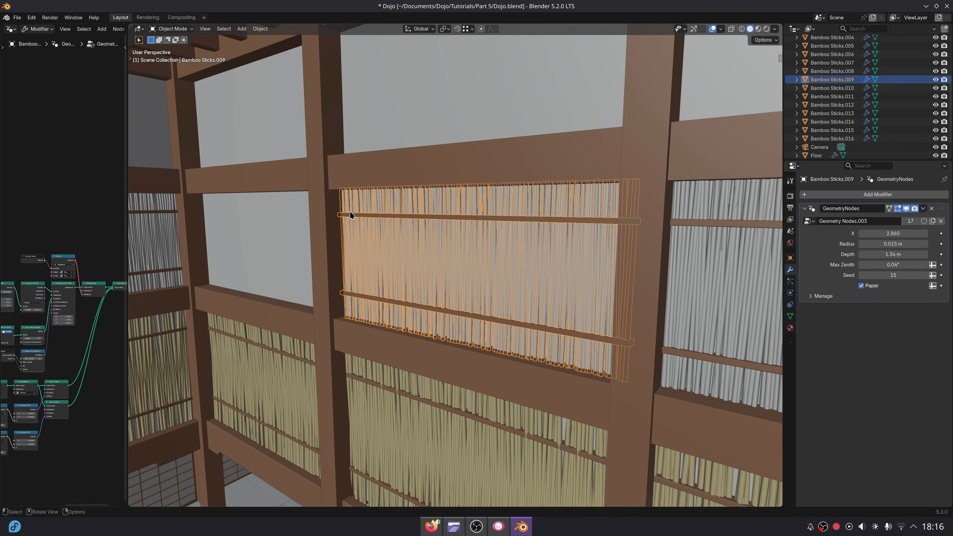
{"action": "middle_click_drag", "start_coordinate": [318, 244], "coordinate": [555, 267]}
{"action": "scroll", "coordinate": [555, 268], "scroll_direction": "down", "scroll_amount": 1}
{"action": "key", "text": "shift+d"}
{"action": "key", "text": "x"}
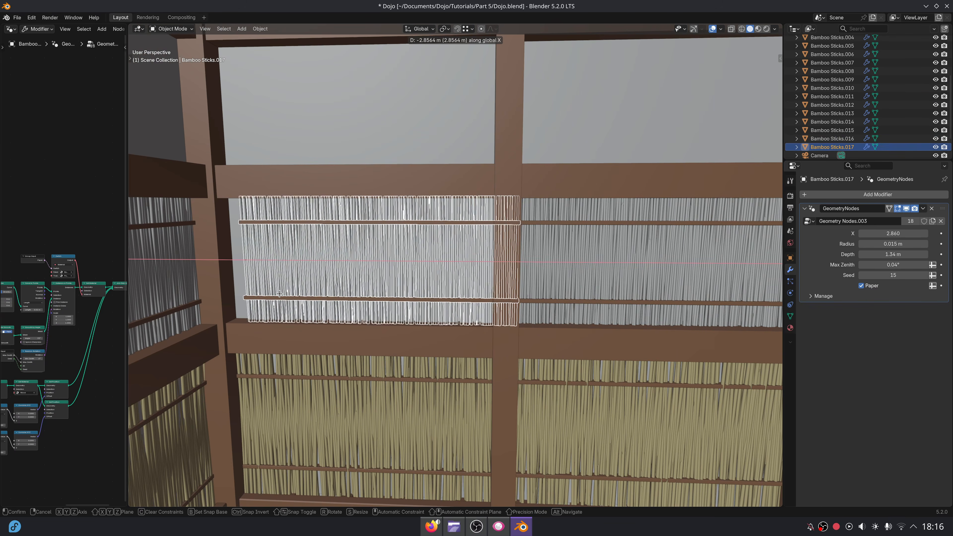
{"action": "left_click", "coordinate": [262, 297]}
{"action": "left_click_drag", "start_coordinate": [916, 278], "coordinate": [937, 277]}
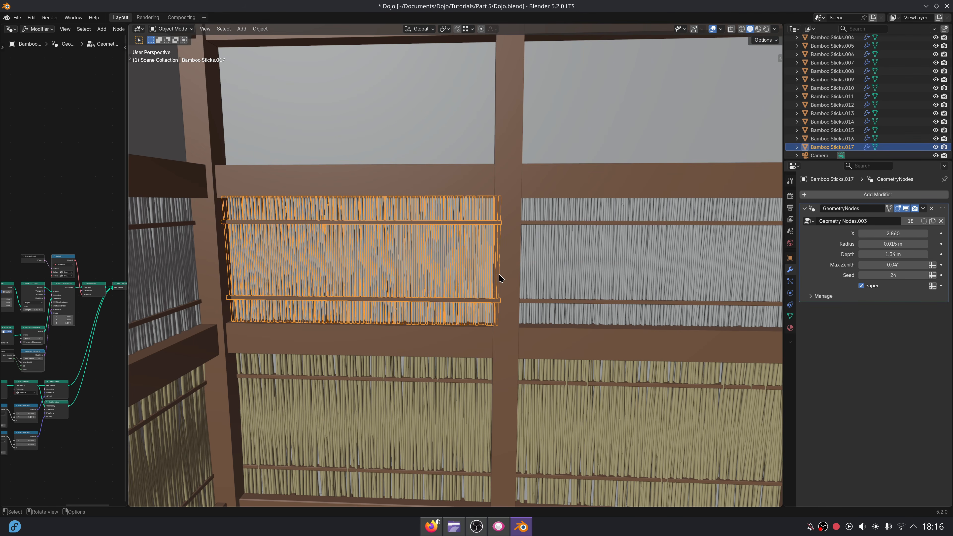
Deselect everything and examine the upper wall dividers in the Scene 1.webp reference in Gwenview.
{"action": "key", "text": "alt+a"}
{"action": "left_click", "coordinate": [498, 526]}
{"action": "scroll", "coordinate": [436, 153], "scroll_direction": "up", "scroll_amount": 6, "text": "ctrl"}
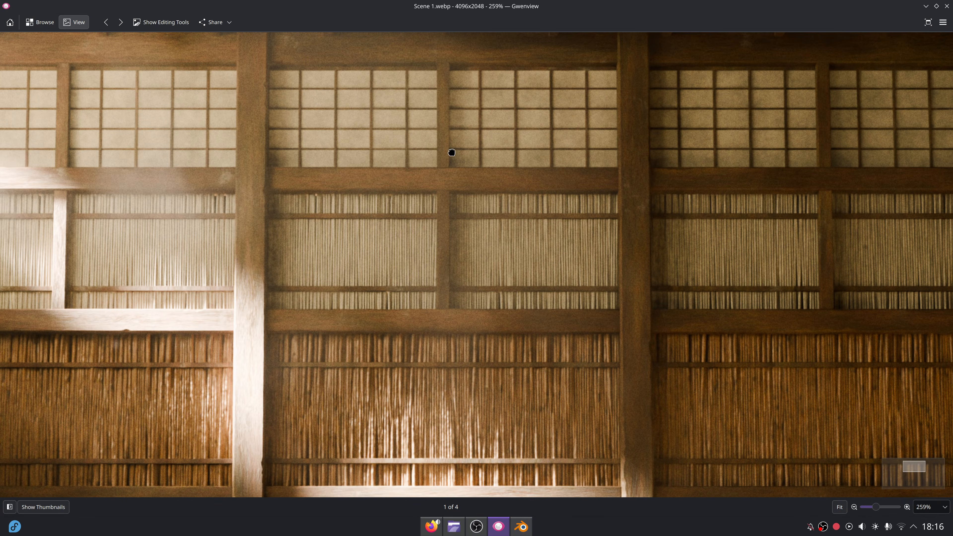
{"action": "left_click_drag", "start_coordinate": [451, 152], "coordinate": [642, 164]}
Switch back to Blender, duplicate the side wall's lower divider post along X, and rotate the copy about Z for the rear wall.
{"action": "left_click", "coordinate": [521, 526]}
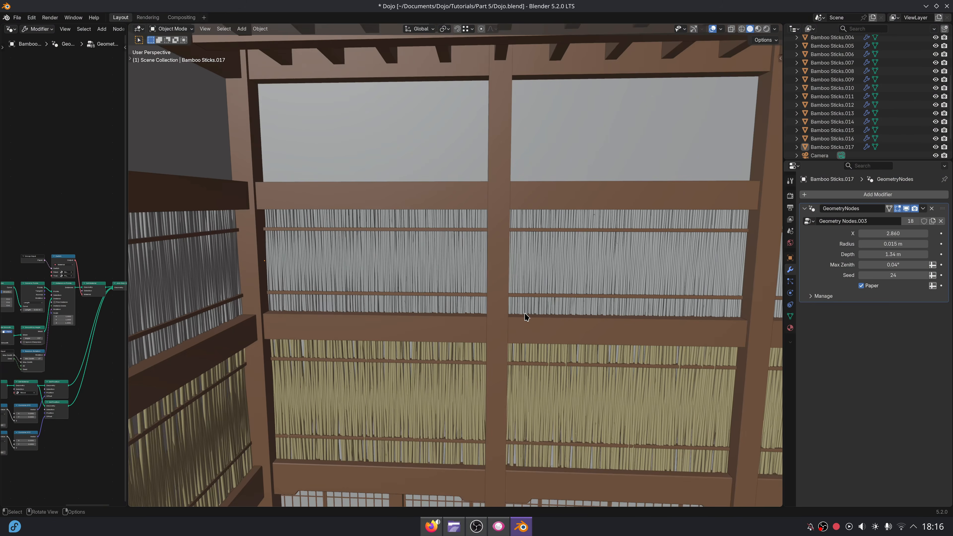
{"action": "scroll", "coordinate": [525, 313], "scroll_direction": "down", "scroll_amount": 2}
{"action": "middle_click_drag", "start_coordinate": [524, 313], "coordinate": [524, 273], "text": "shift"}
{"action": "mouse_move", "coordinate": [354, 332]}
{"action": "middle_mouse_down"}
{"action": "mouse_move", "coordinate": [281, 353]}
{"action": "mouse_move", "coordinate": [345, 336]}
{"action": "middle_mouse_up"}
{"action": "left_click", "coordinate": [309, 346]}
{"action": "key", "text": "shift+d"}
{"action": "key", "text": "x"}
{"action": "left_click", "coordinate": [450, 320]}
{"action": "key", "text": "r"}
{"action": "key", "text": "z"}
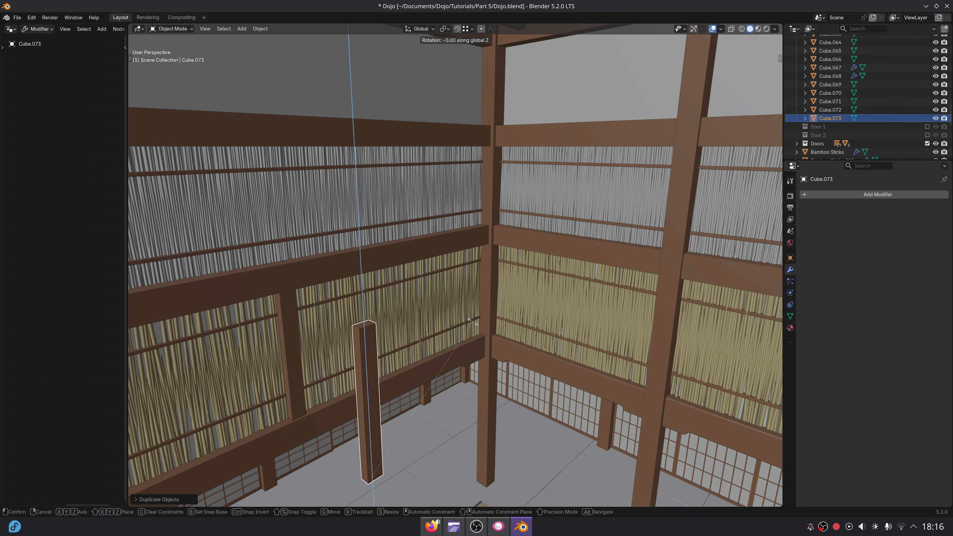
{"action": "left_click", "coordinate": [473, 321]}
Move the duplicated divider post along Y onto the rear wall in the first bay.
{"action": "key", "text": "g"}
{"action": "key", "text": "y"}
{"action": "left_click", "coordinate": [667, 222]}
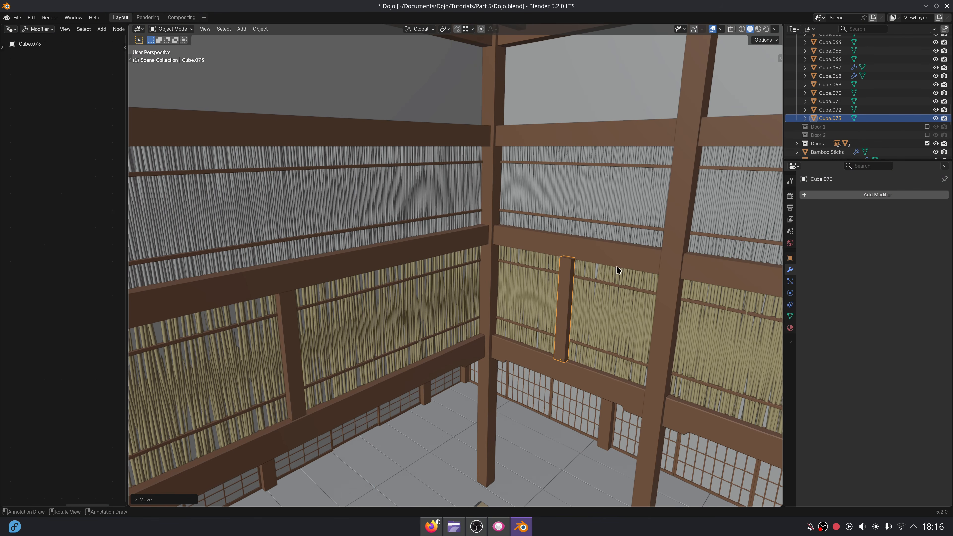
{"action": "scroll", "coordinate": [486, 370], "scroll_direction": "up", "scroll_amount": 3}
{"action": "middle_click_drag", "start_coordinate": [570, 306], "coordinate": [570, 389], "text": "shift"}
{"action": "key", "text": "g"}
{"action": "key", "text": "y"}
{"action": "left_click", "coordinate": [530, 374]}
Raise the divider post along Z to the upper stick-panel row.
{"action": "key", "text": "g"}
{"action": "key", "text": "z"}
{"action": "left_click", "coordinate": [559, 263]}
{"action": "key", "text": "g"}
{"action": "key", "text": "z"}
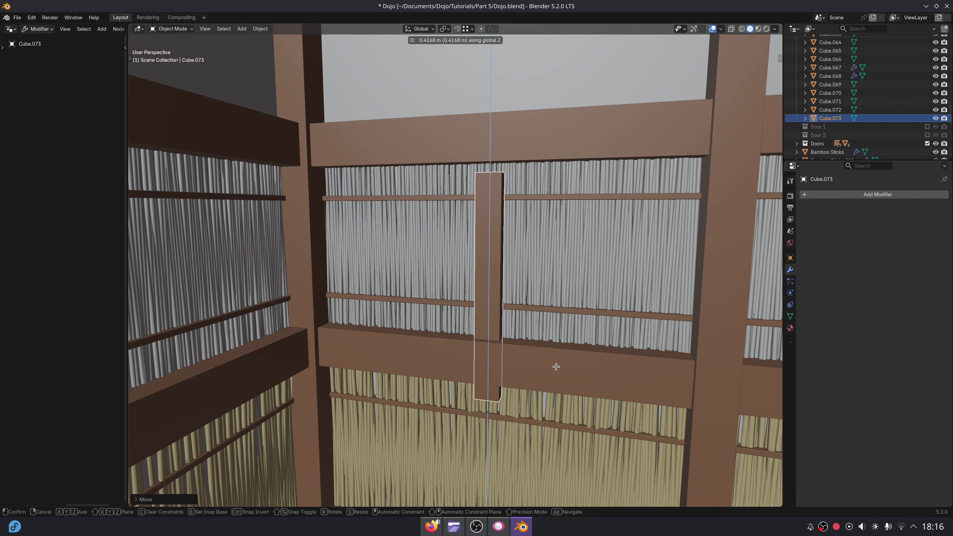
{"action": "left_click", "coordinate": [555, 333]}
Scale the divider post along Z to about 0.82 and adjust its height to fit between the two beams.
{"action": "key", "text": "s"}
{"action": "key", "text": "z"}
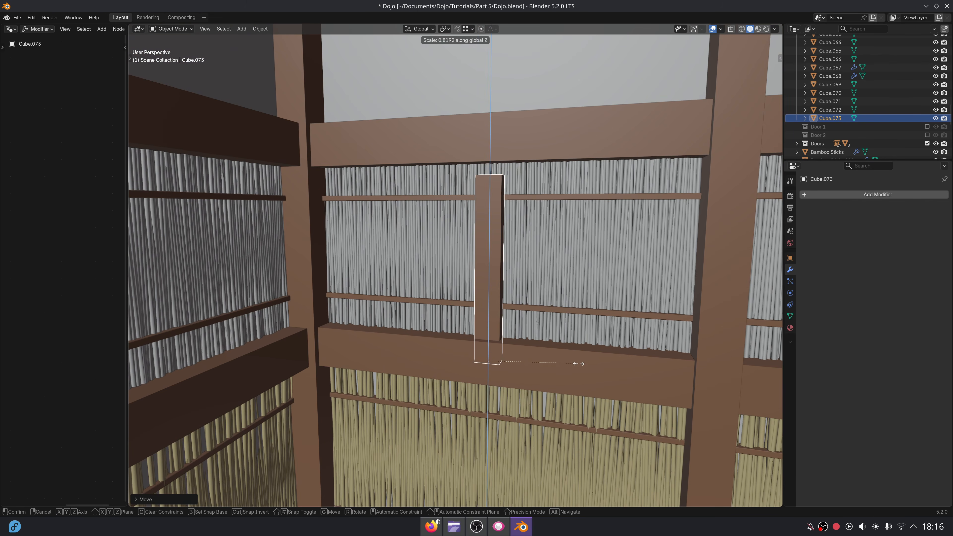
{"action": "left_click", "coordinate": [578, 363]}
{"action": "key", "text": "g"}
{"action": "key", "text": "z"}
{"action": "left_click", "coordinate": [579, 345]}
Apply the shortened divider post's object transform.
{"action": "middle_click_drag", "start_coordinate": [552, 367], "coordinate": [366, 305]}
{"action": "key", "text": "s"}
{"action": "right_click", "coordinate": [507, 387]}
{"action": "key", "text": "ctrl+a"}
{"action": "left_click", "coordinate": [483, 304]}
Duplicate the divider post along X into the rear wall's middle bay, and again about 3 m further into the last bay.
{"action": "key", "text": "shift+d"}
{"action": "key", "text": "x"}
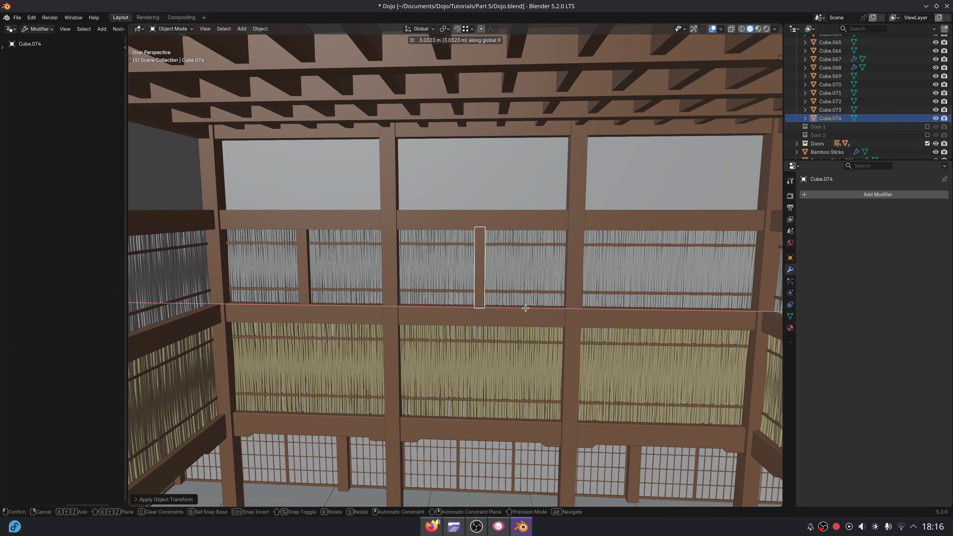
{"action": "left_click", "coordinate": [526, 310]}
{"action": "key", "text": "shift+d"}
{"action": "key", "text": "x"}
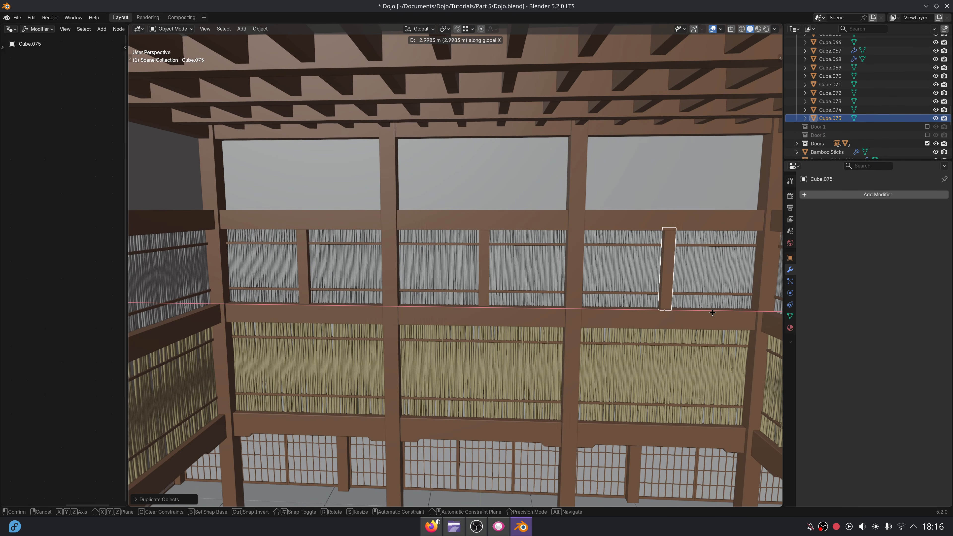
{"action": "left_click", "coordinate": [712, 312]}
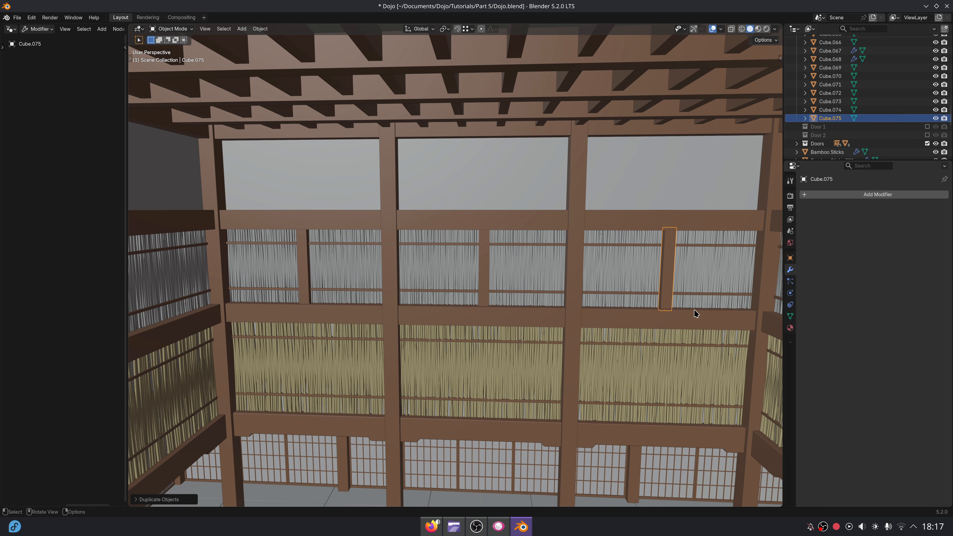
View the whole dojo interior, and switch to Gwenview to compare it with the full Scene 1.webp reference.
{"action": "scroll", "coordinate": [695, 314], "scroll_direction": "down", "scroll_amount": 8}
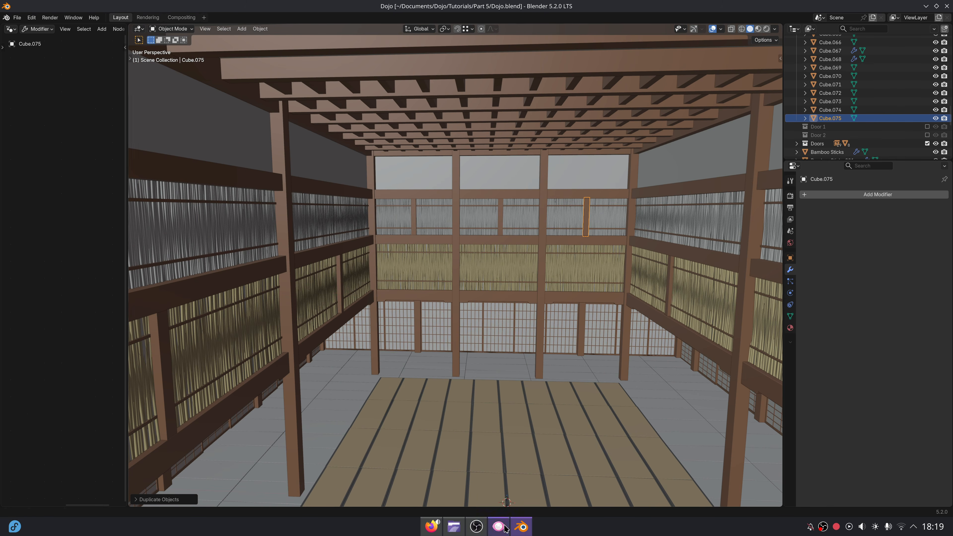
{"action": "left_click", "coordinate": [505, 528]}
{"action": "scroll", "coordinate": [272, 209], "scroll_direction": "down", "scroll_amount": 5, "text": "ctrl"}
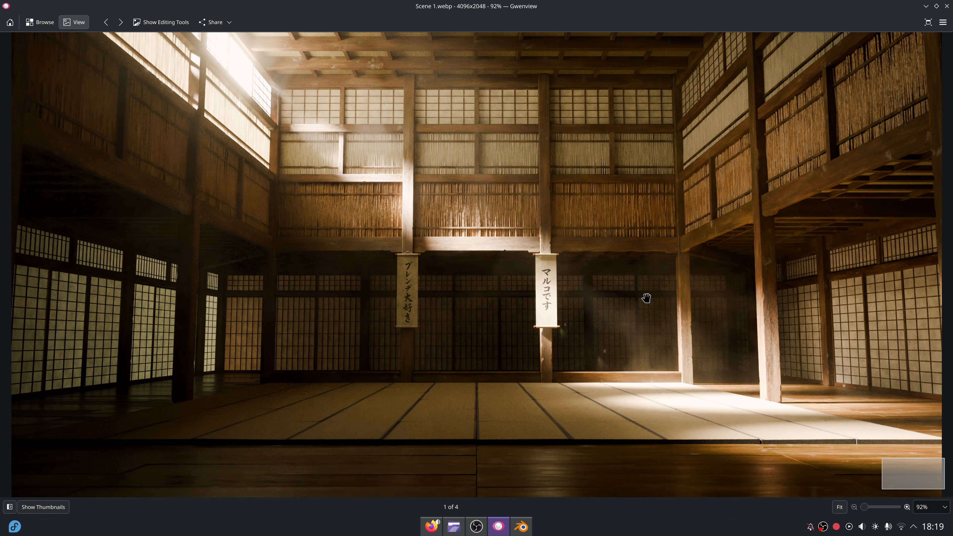
Switch to Blender, check the interior in rendered shading, return to solid shading, and set the world background colour to black.
{"action": "left_click", "coordinate": [521, 527]}
{"action": "scroll", "coordinate": [461, 293], "scroll_direction": "up", "scroll_amount": 5}
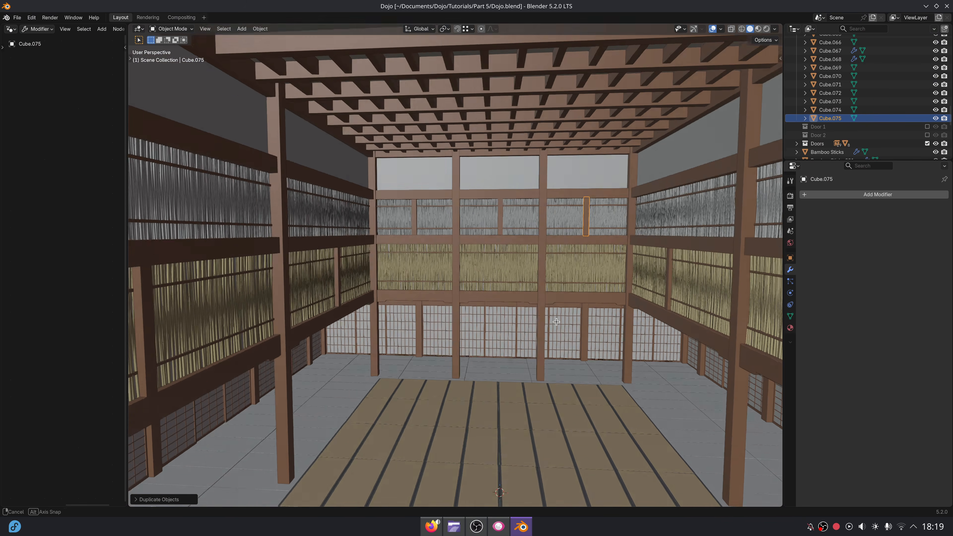
{"action": "left_click", "coordinate": [766, 30]}
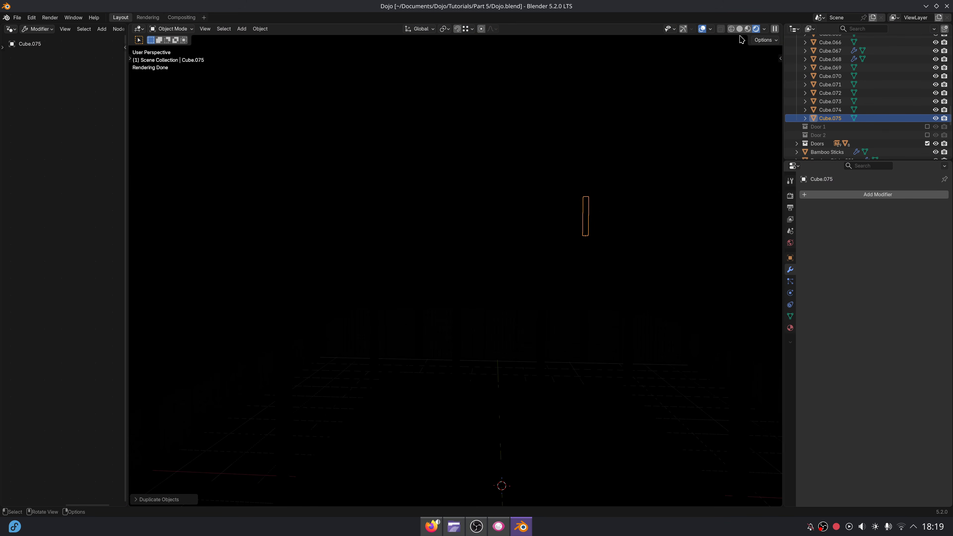
{"action": "left_click", "coordinate": [738, 29]}
{"action": "left_click", "coordinate": [790, 242]}
{"action": "left_click", "coordinate": [892, 247]}
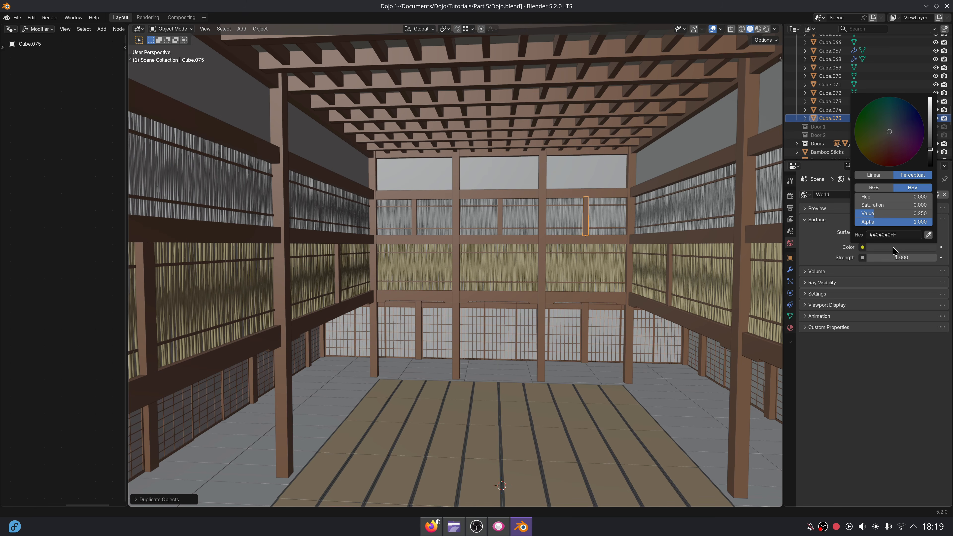
{"action": "left_click_drag", "start_coordinate": [933, 155], "coordinate": [932, 166]}
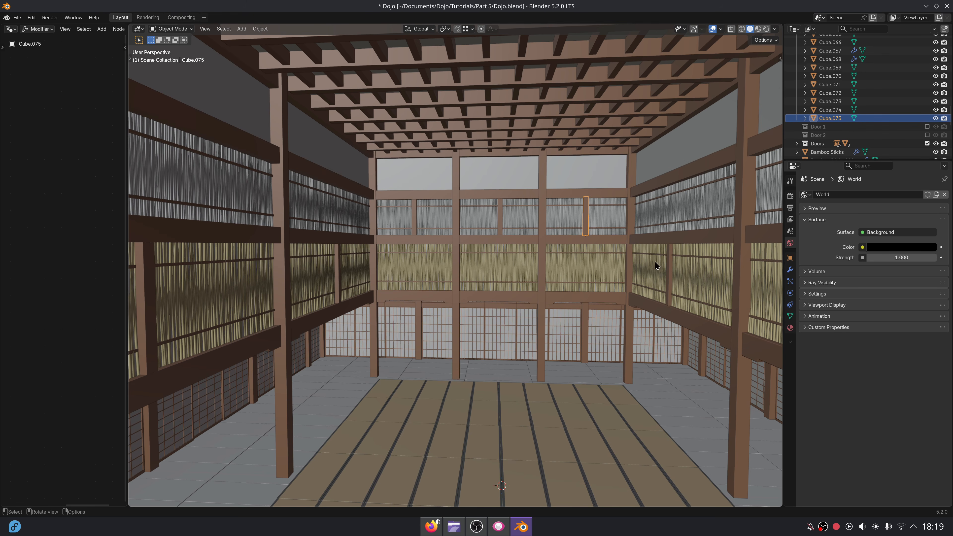
{"action": "scroll", "coordinate": [547, 255], "scroll_direction": "down", "scroll_amount": 8}
{"action": "middle_click_drag", "start_coordinate": [472, 234], "coordinate": [572, 256]}
{"action": "left_click", "coordinate": [521, 230]}
{"action": "key", "text": "g"}
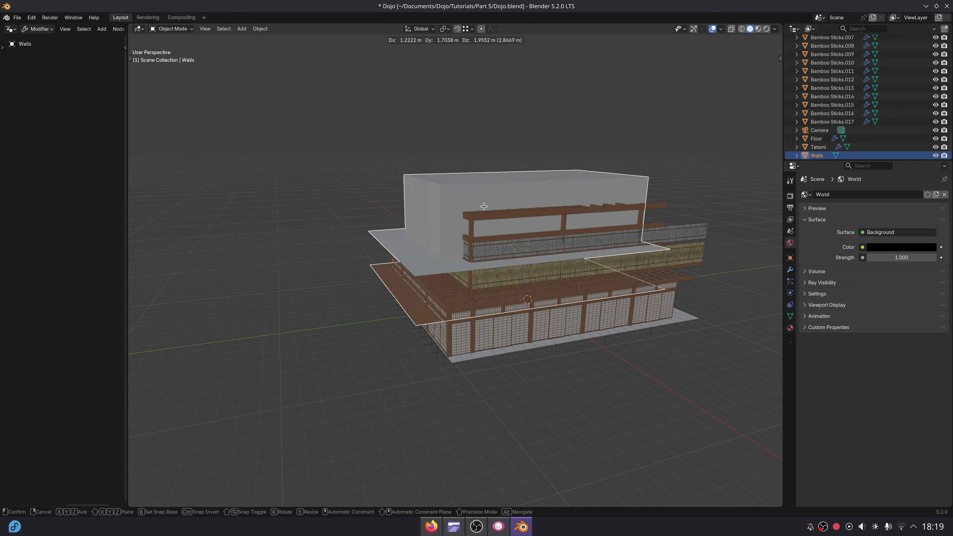
{"action": "right_click", "coordinate": [503, 215]}
{"action": "scroll", "coordinate": [538, 221], "scroll_direction": "up", "scroll_amount": 2}
{"action": "scroll", "coordinate": [499, 259], "scroll_direction": "up", "scroll_amount": 4}
{"action": "key", "text": "Tab"}
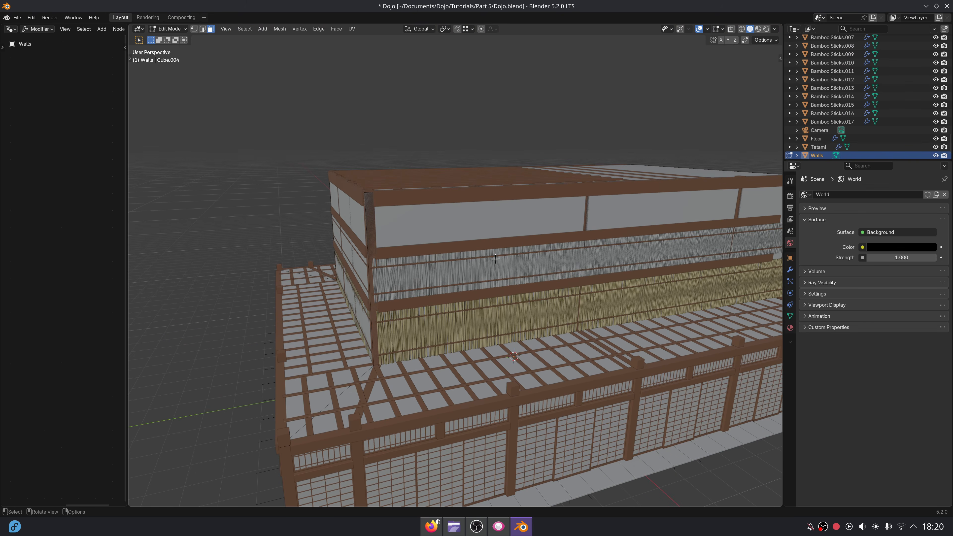
{"action": "scroll", "coordinate": [502, 250], "scroll_direction": "down", "scroll_amount": 3}
{"action": "middle_click_drag", "start_coordinate": [653, 263], "coordinate": [579, 254]}
{"action": "left_click", "coordinate": [585, 255]}
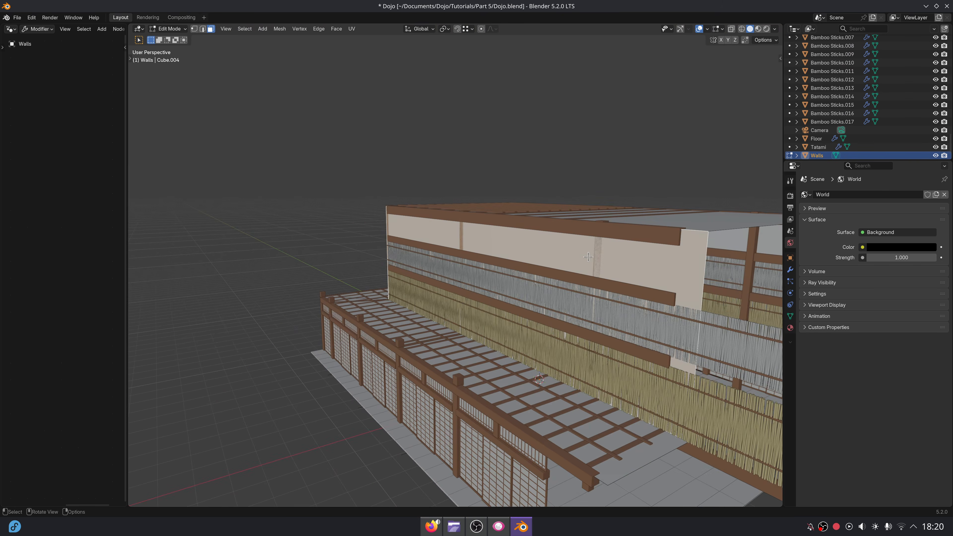
{"action": "scroll", "coordinate": [585, 258], "scroll_direction": "down", "scroll_amount": 3}
{"action": "key", "text": "g"}
{"action": "right_click", "coordinate": [589, 233]}
{"action": "middle_click_drag", "start_coordinate": [627, 291], "coordinate": [590, 280]}
{"action": "key", "text": "Tab"}
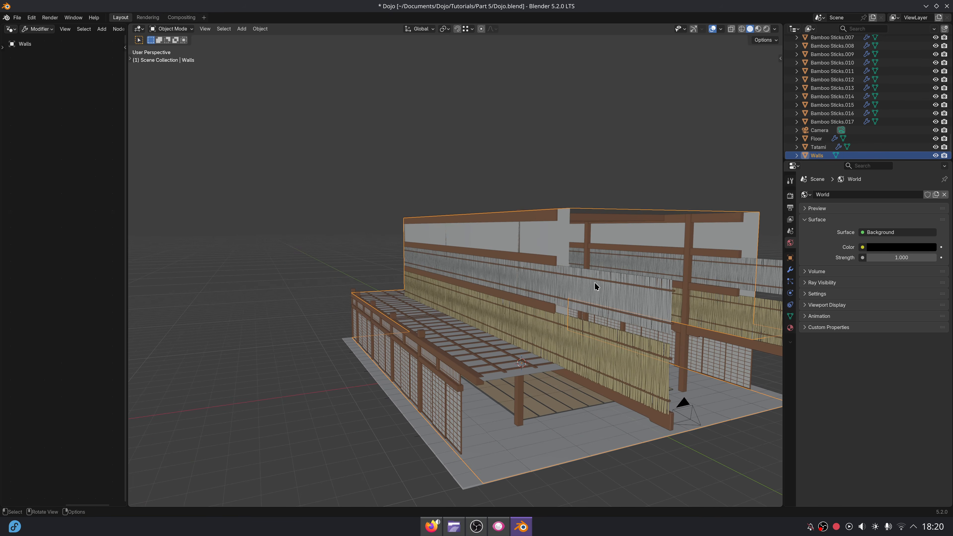
Select every bamboo-stick panel on the three walls, both rows, and move them to a new collection named Bamboo Sticks.
{"action": "left_click", "coordinate": [607, 291]}
{"action": "left_click", "coordinate": [479, 279], "text": "shift"}
{"action": "left_click", "coordinate": [431, 261], "text": "shift"}
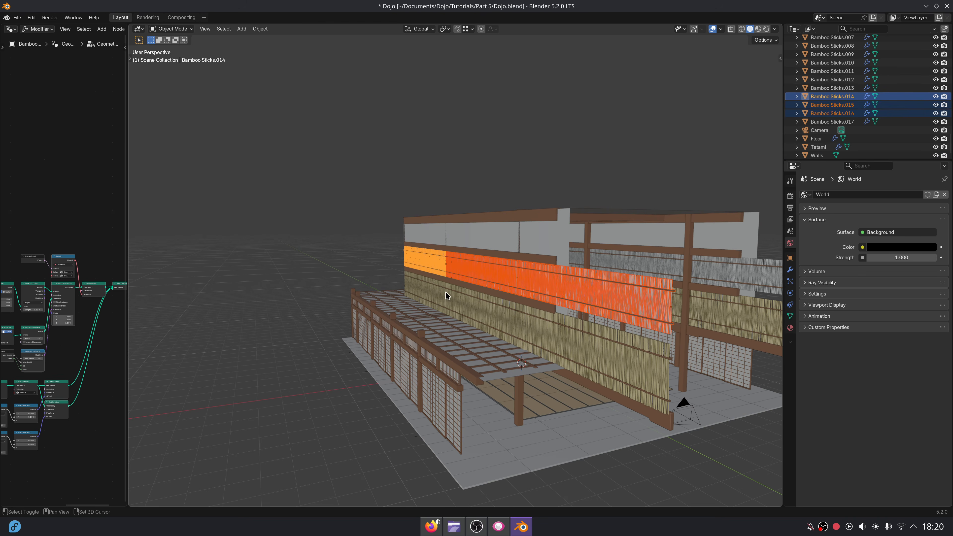
{"action": "left_click", "coordinate": [478, 302], "text": "shift"}
{"action": "left_click", "coordinate": [534, 319], "text": "shift"}
{"action": "left_click", "coordinate": [435, 295], "text": "shift"}
{"action": "left_click", "coordinate": [711, 303], "text": "shift"}
{"action": "left_click", "coordinate": [705, 273], "text": "shift"}
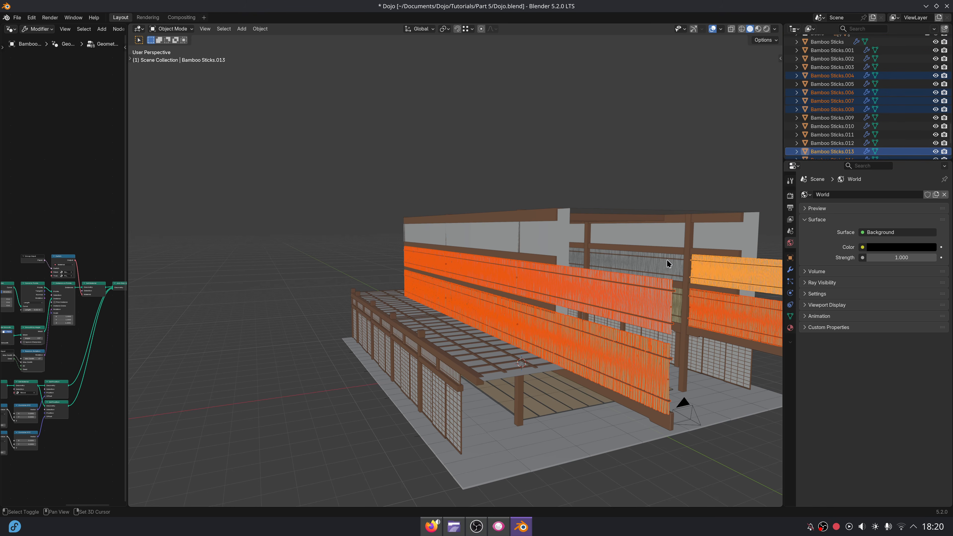
{"action": "left_click", "coordinate": [649, 261], "text": "shift"}
{"action": "left_click", "coordinate": [572, 256], "text": "shift"}
{"action": "middle_click_drag", "start_coordinate": [646, 295], "coordinate": [623, 306]}
{"action": "left_click", "coordinate": [622, 304], "text": "shift"}
{"action": "left_click", "coordinate": [577, 287], "text": "shift"}
{"action": "left_click", "coordinate": [539, 284], "text": "shift"}
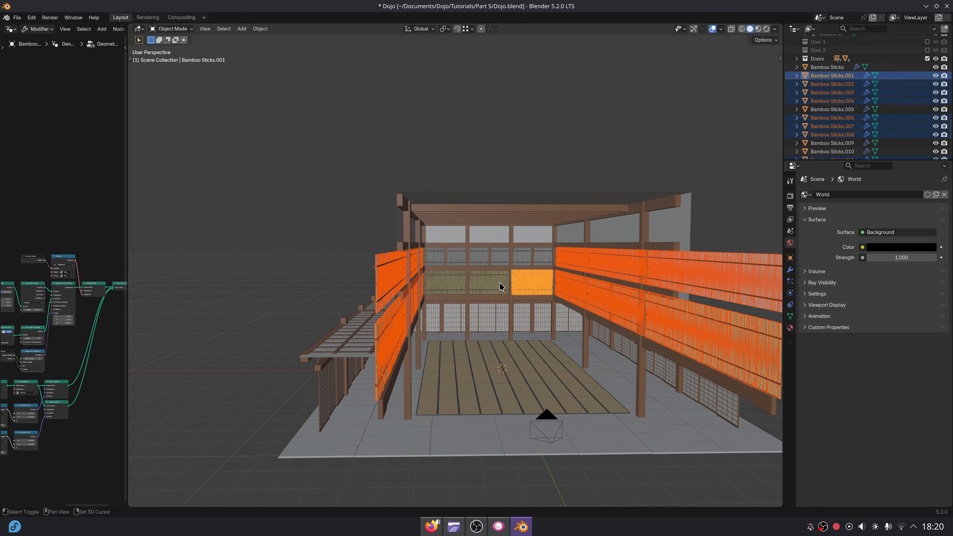
{"action": "left_click", "coordinate": [494, 283], "text": "shift"}
{"action": "left_click", "coordinate": [481, 257], "text": "shift"}
{"action": "left_click", "coordinate": [458, 254], "text": "shift"}
{"action": "left_click", "coordinate": [458, 276], "text": "shift"}
{"action": "left_click", "coordinate": [549, 256], "text": "shift"}
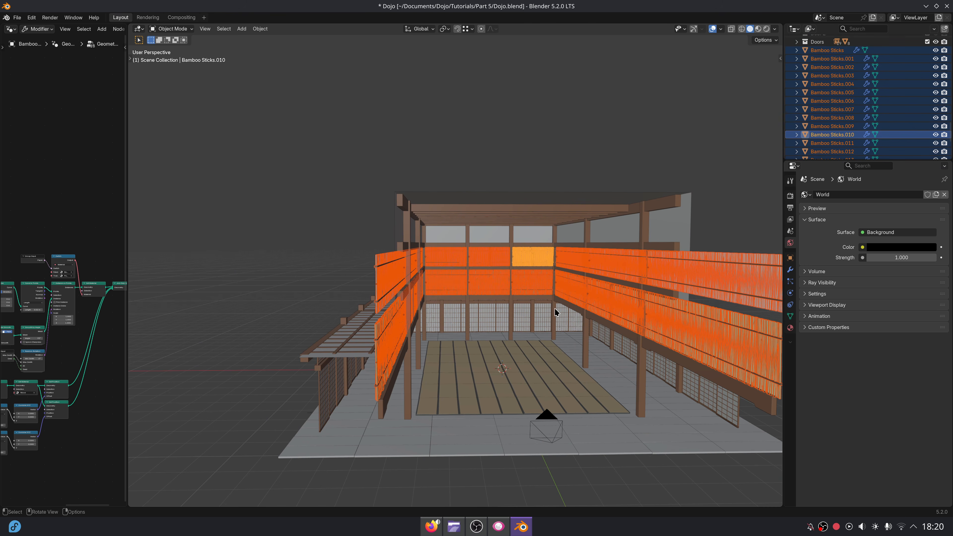
{"action": "middle_click_drag", "start_coordinate": [558, 315], "coordinate": [542, 319]}
{"action": "key", "text": "m"}
{"action": "left_click", "coordinate": [527, 321]}
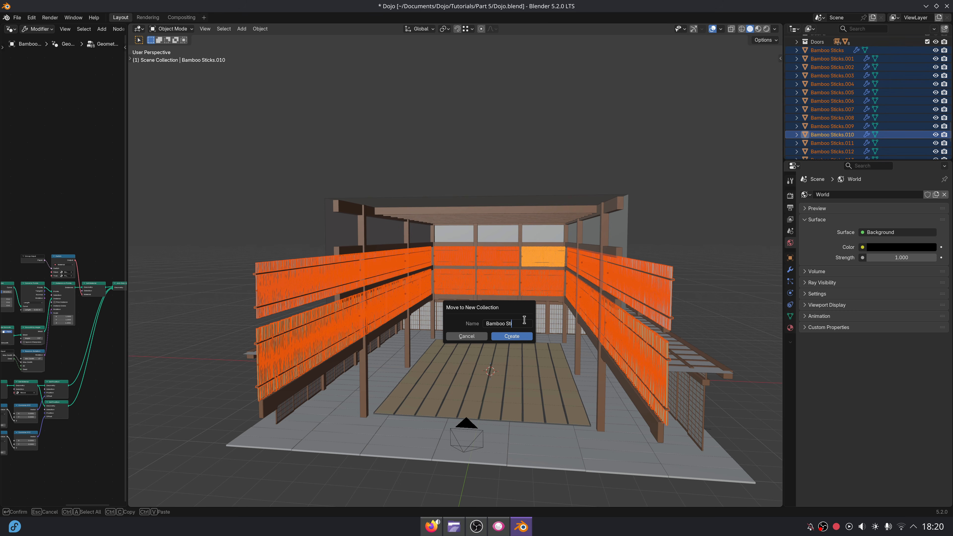
{"action": "left_click", "coordinate": [517, 335]}
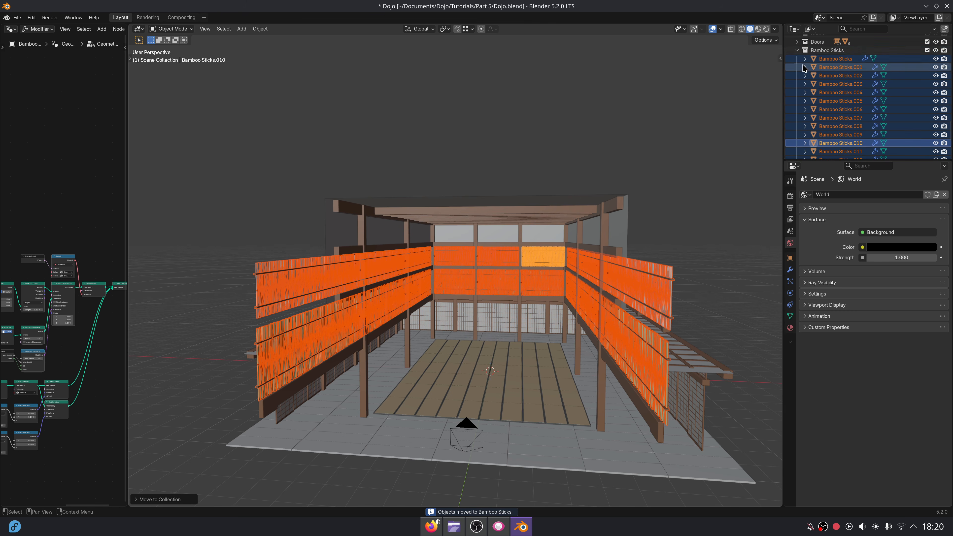
Exclude the Bamboo Sticks collection from the view layer and collapse the Columns collection in the outliner.
{"action": "left_click", "coordinate": [796, 50]}
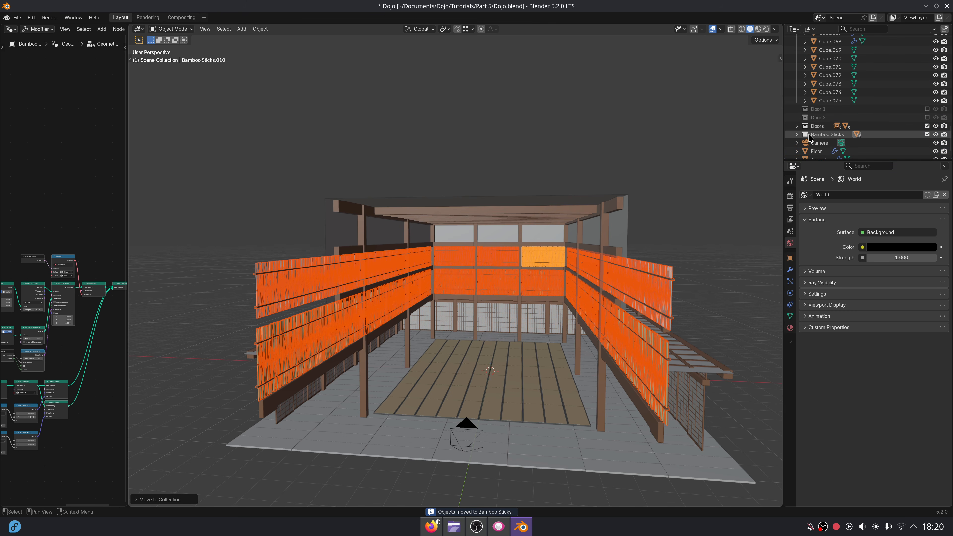
{"action": "scroll", "coordinate": [812, 137], "scroll_direction": "down", "scroll_amount": 2}
{"action": "left_click", "coordinate": [927, 117]}
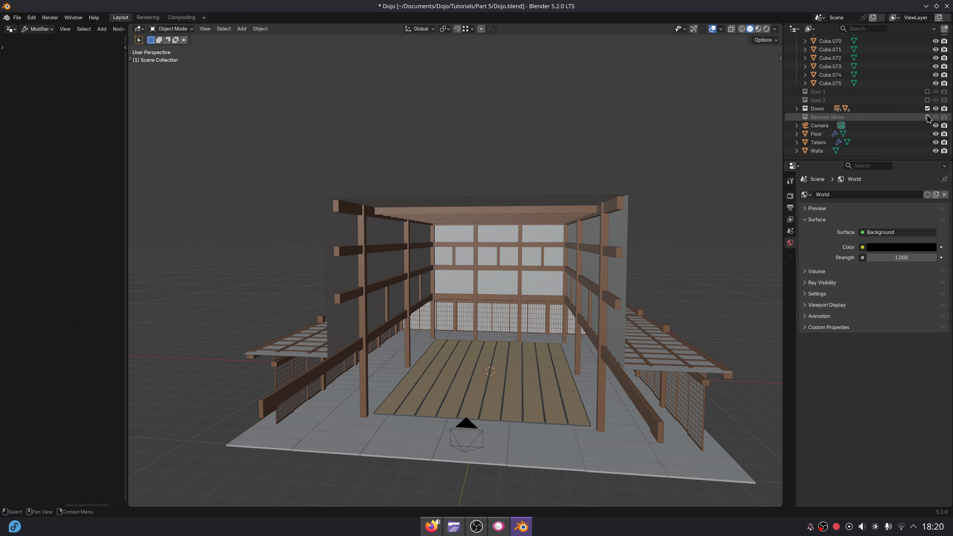
{"action": "scroll", "coordinate": [844, 94], "scroll_direction": "up", "scroll_amount": 15}
{"action": "left_click", "coordinate": [796, 48]}
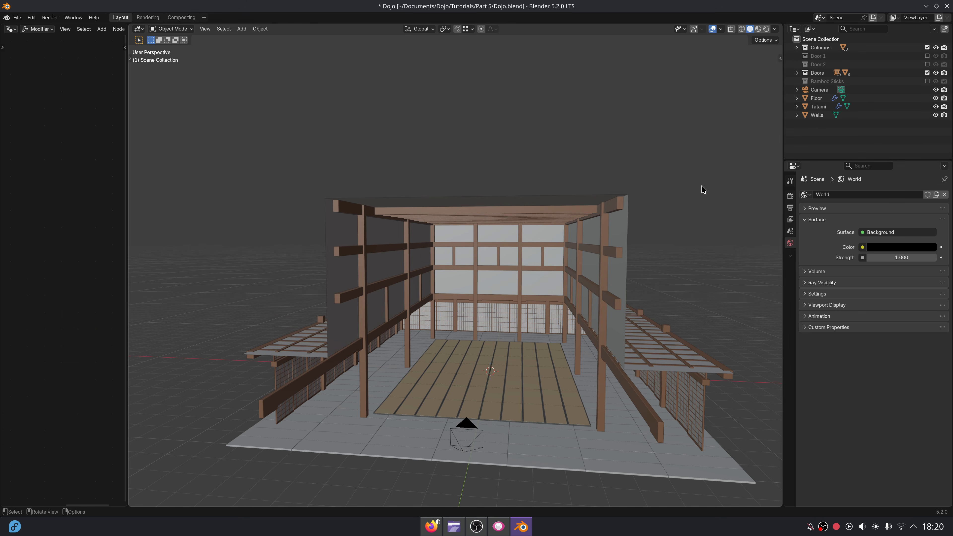
Add a horizontal loop cut around the Walls object at the beam that separates the two bamboo rows.
{"action": "left_click", "coordinate": [604, 278]}
{"action": "key", "text": "Tab"}
{"action": "scroll", "coordinate": [383, 299], "scroll_direction": "up", "scroll_amount": 3}
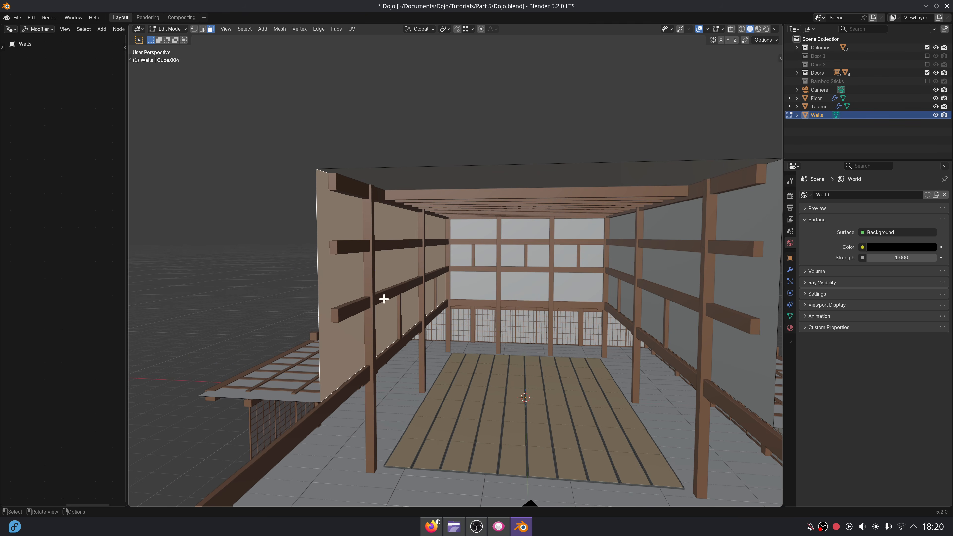
{"action": "left_click", "coordinate": [314, 325]}
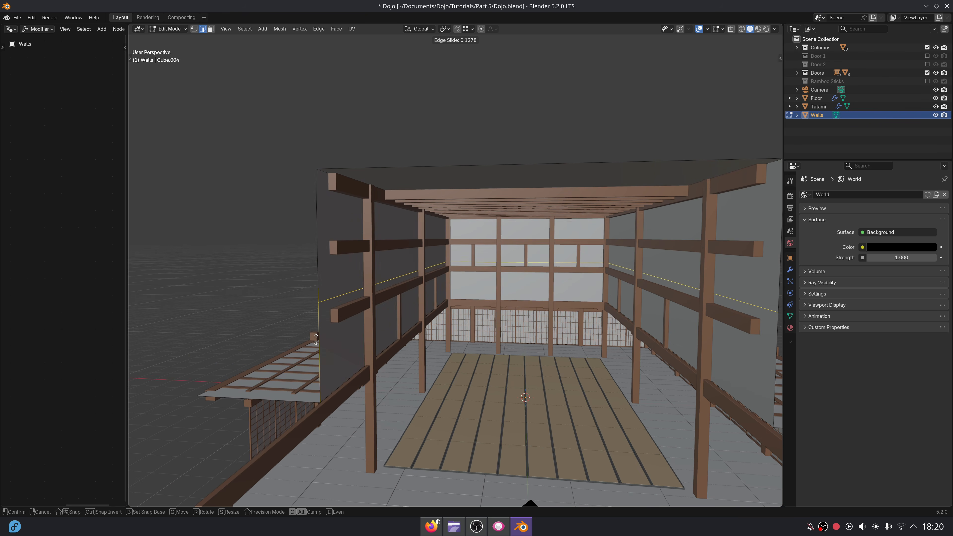
{"action": "left_click", "coordinate": [318, 357]}
{"action": "middle_click_drag", "start_coordinate": [317, 357], "coordinate": [414, 336]}
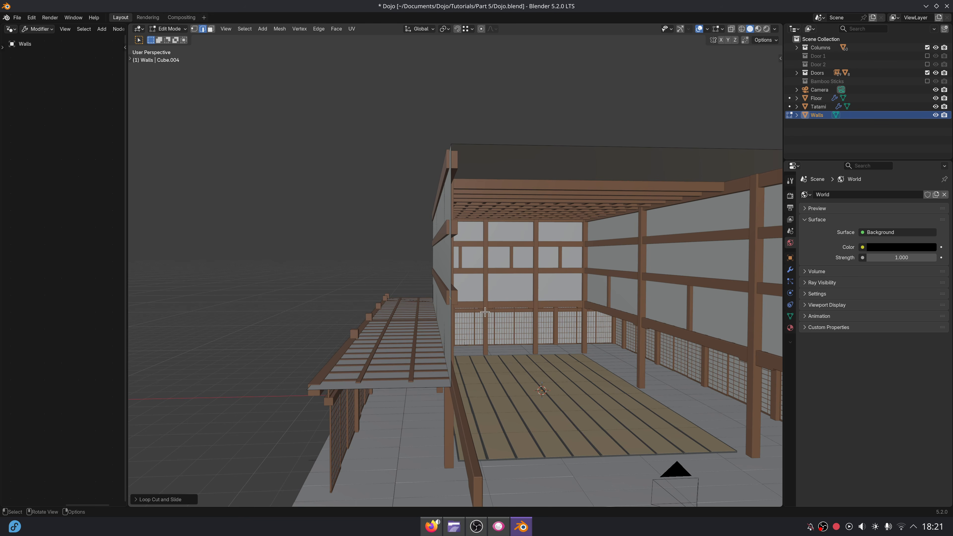
Delete the three wall faces above the new loop cut, leave Edit Mode, and deselect everything.
{"action": "middle_click_drag", "start_coordinate": [484, 312], "coordinate": [465, 311]}
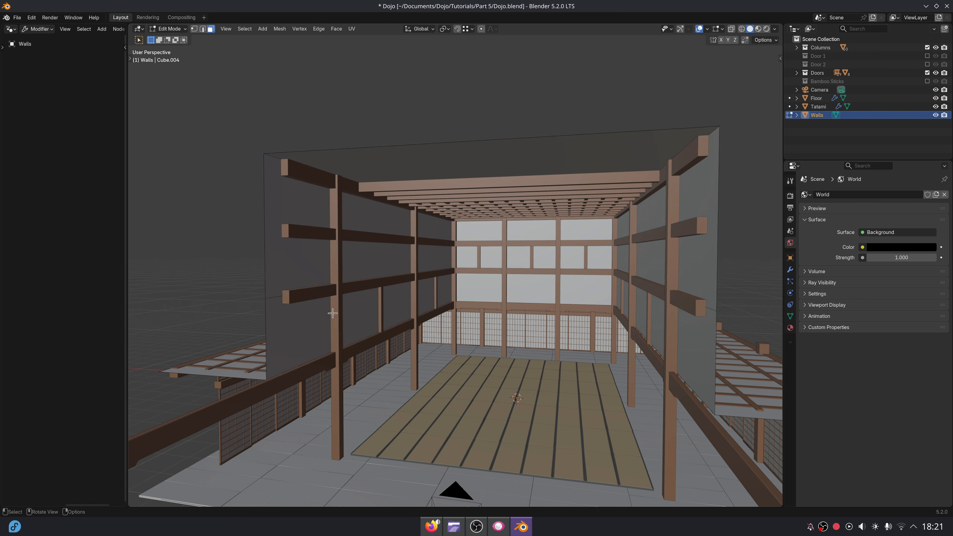
{"action": "middle_click_drag", "start_coordinate": [333, 313], "coordinate": [383, 268]}
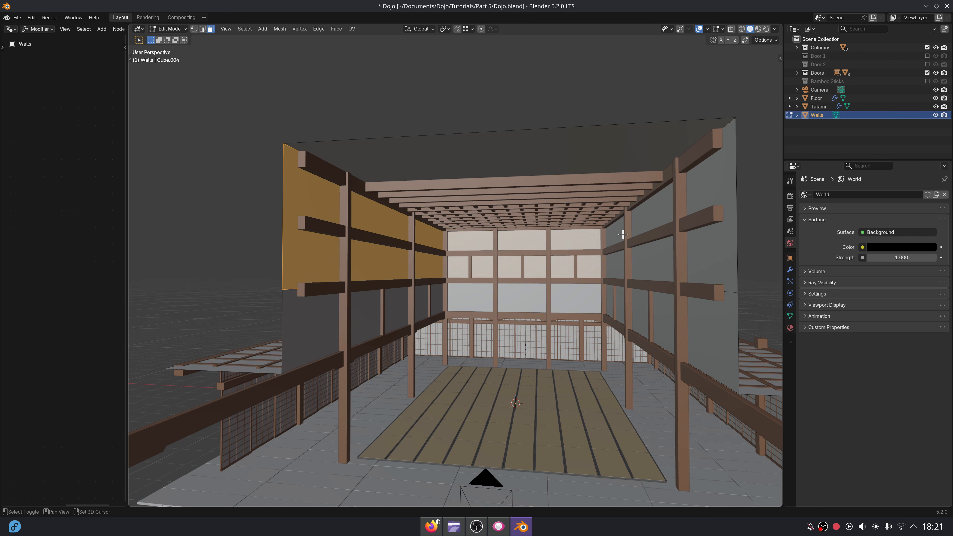
{"action": "middle_click_drag", "start_coordinate": [568, 280], "coordinate": [650, 294]}
{"action": "key", "text": "x"}
{"action": "left_click", "coordinate": [475, 301]}
{"action": "scroll", "coordinate": [566, 318], "scroll_direction": "up", "scroll_amount": 3}
{"action": "key", "text": "Tab"}
{"action": "middle_click_drag", "start_coordinate": [516, 303], "coordinate": [580, 321]}
{"action": "key", "text": "alt+a"}
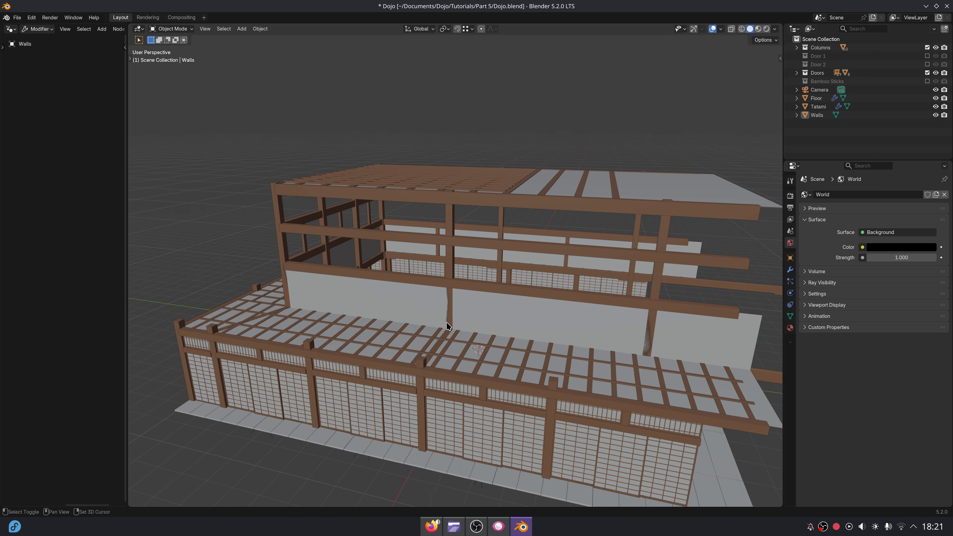
Add an area light, raise it, and move it about 9.5 m along negative X over the lower side roof.
{"action": "key", "text": "shift+a"}
{"action": "mouse_move", "coordinate": [409, 443]}
{"action": "left_click", "coordinate": [487, 469]}
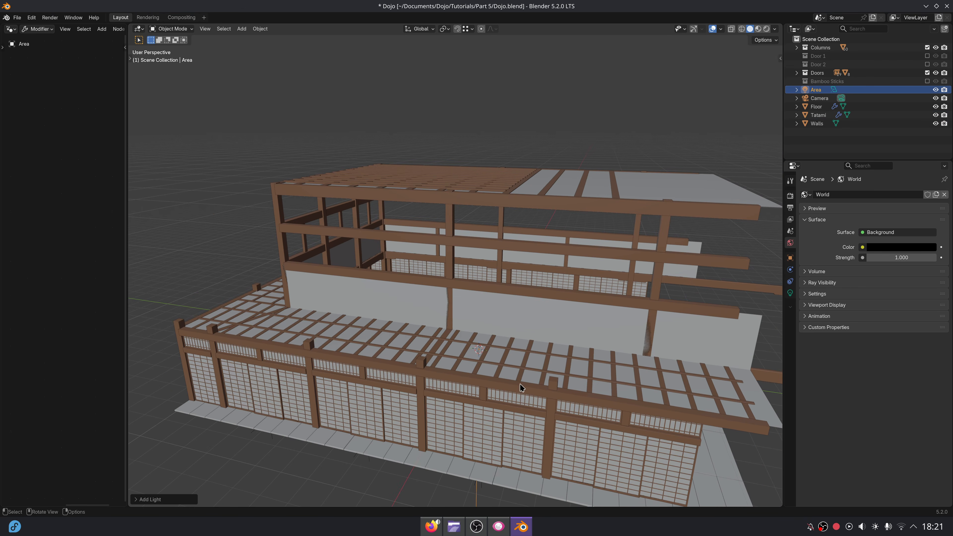
{"action": "key", "text": "g"}
{"action": "key", "text": "shift+z"}
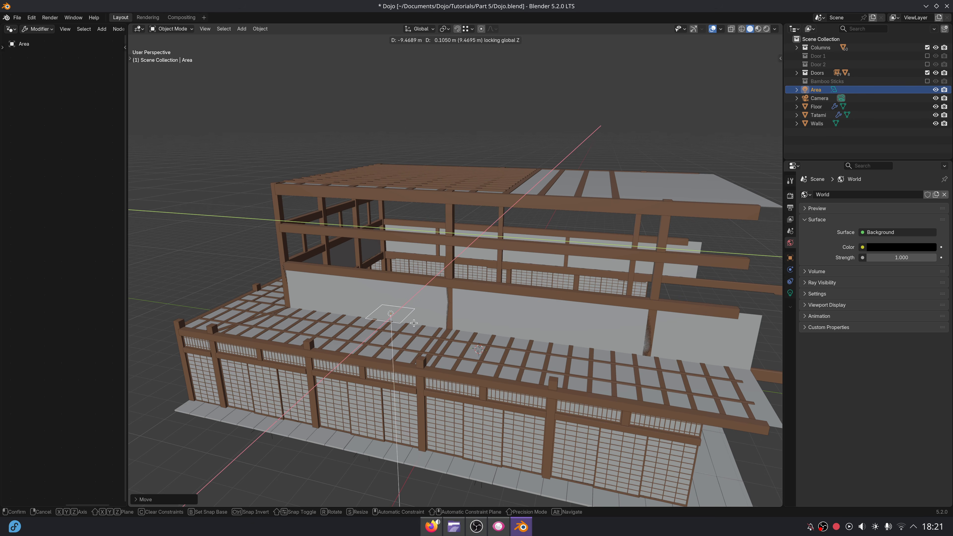
{"action": "left_click", "coordinate": [414, 323]}
{"action": "middle_click_drag", "start_coordinate": [436, 333], "coordinate": [537, 324]}
Lengthen the area light parallel to the side wall and move it along X outward from the wall.
{"action": "key", "text": "s"}
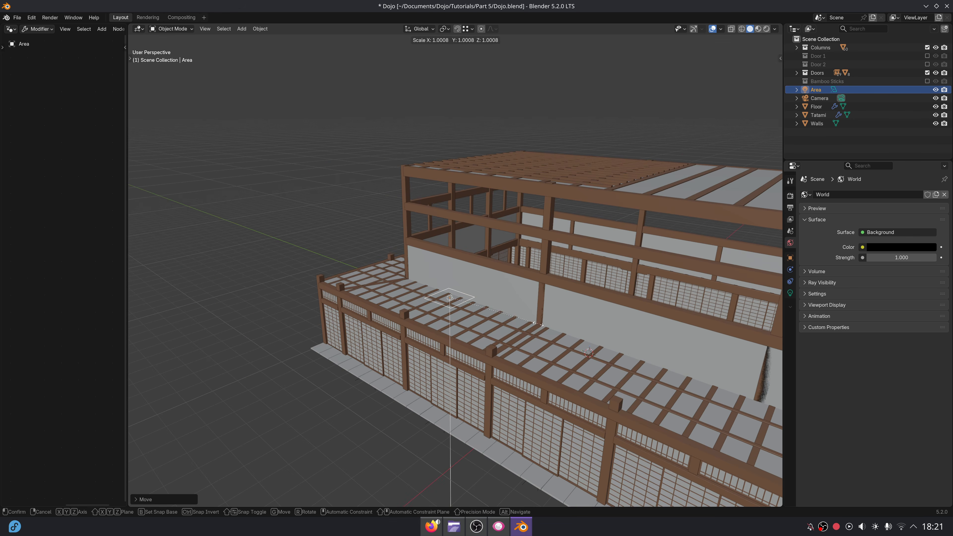
{"action": "left_click", "coordinate": [678, 408]}
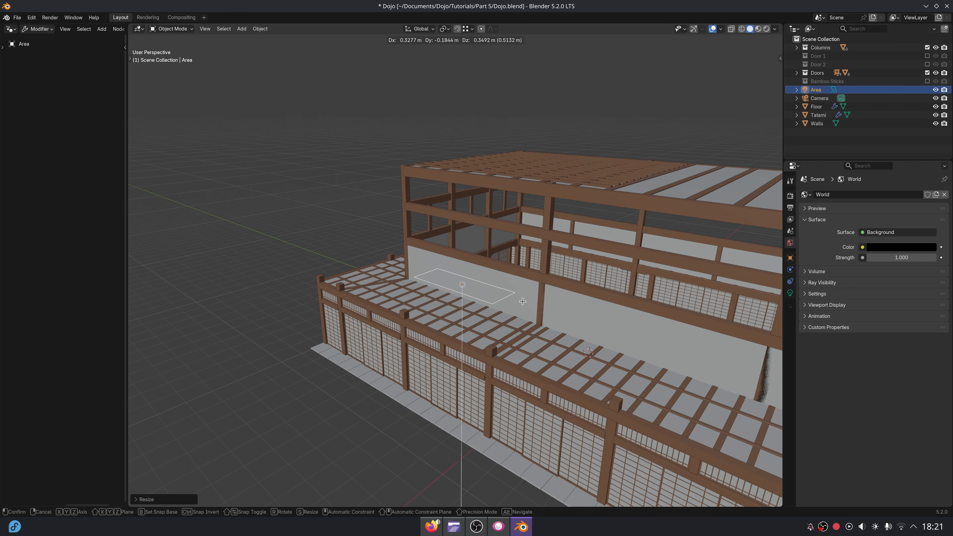
{"action": "key", "text": "y"}
{"action": "key", "text": "x"}
{"action": "left_click", "coordinate": [547, 306]}
{"action": "middle_click_drag", "start_coordinate": [556, 315], "coordinate": [440, 306]}
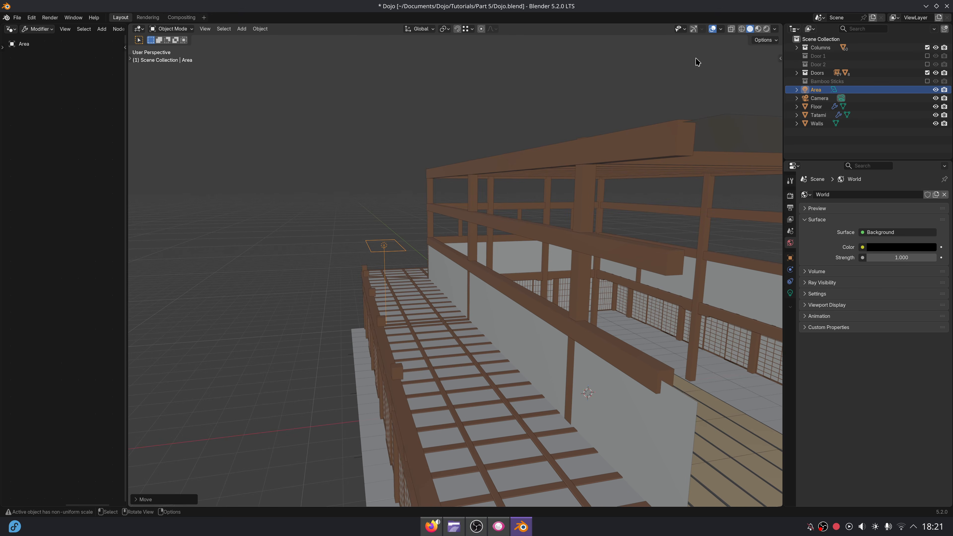
Show the scene in rendered shading and set the area light's power to 1000.
{"action": "left_click", "coordinate": [766, 29]}
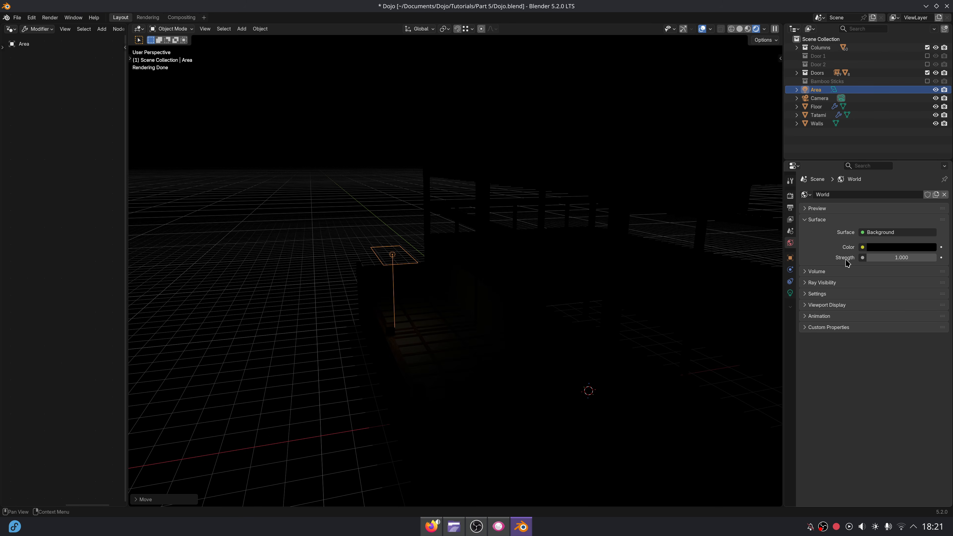
{"action": "left_click", "coordinate": [791, 292]}
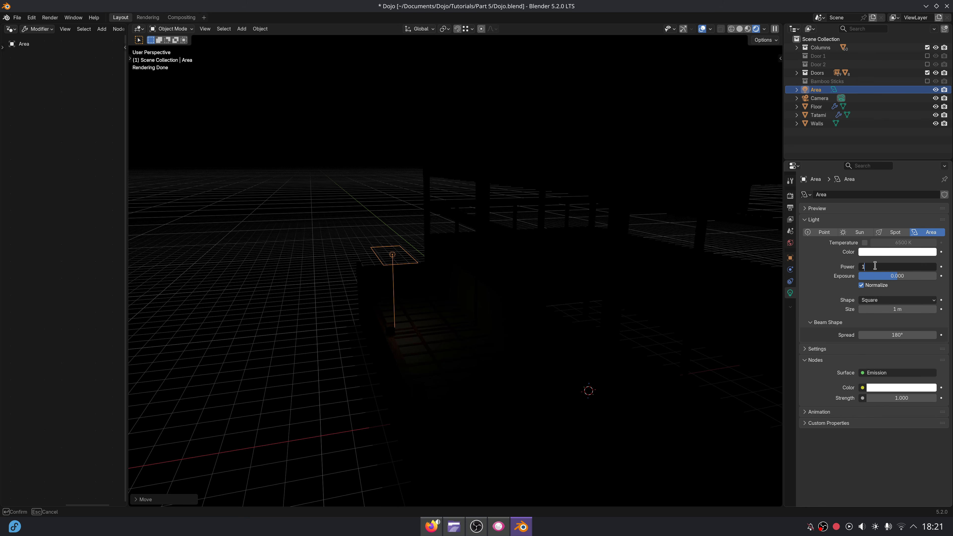
{"action": "key", "text": "Return"}
Rotate the area light about the global Y axis to aim it at the side wall.
{"action": "key", "text": "r"}
{"action": "key", "text": "x"}
{"action": "key", "text": "y"}
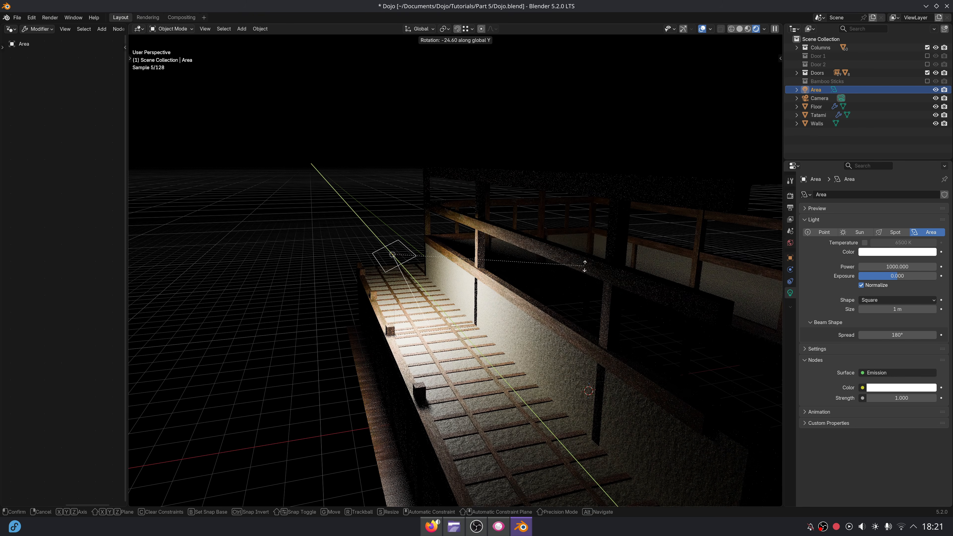
{"action": "left_click", "coordinate": [578, 216]}
{"action": "middle_click_drag", "start_coordinate": [578, 217], "coordinate": [460, 323]}
Reposition the area light along X and Y and raise it about 0.59 m to face the upper wall opening.
{"action": "key", "text": "g"}
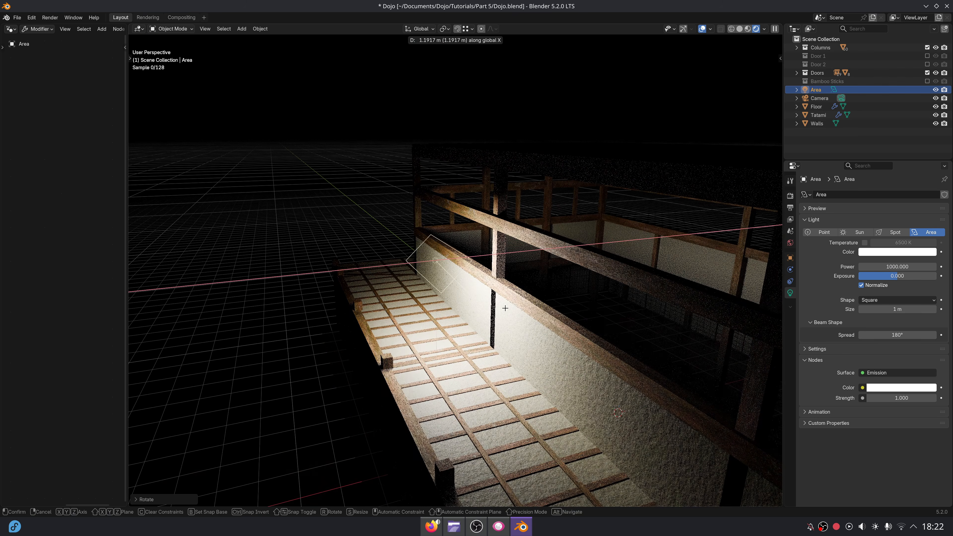
{"action": "middle_click_drag", "start_coordinate": [544, 315], "coordinate": [516, 301]}
{"action": "key", "text": "g"}
{"action": "key", "text": "x"}
{"action": "left_click", "coordinate": [477, 300]}
{"action": "key", "text": "g"}
{"action": "key", "text": "y"}
{"action": "left_click", "coordinate": [411, 287]}
{"action": "key", "text": "g"}
{"action": "key", "text": "z"}
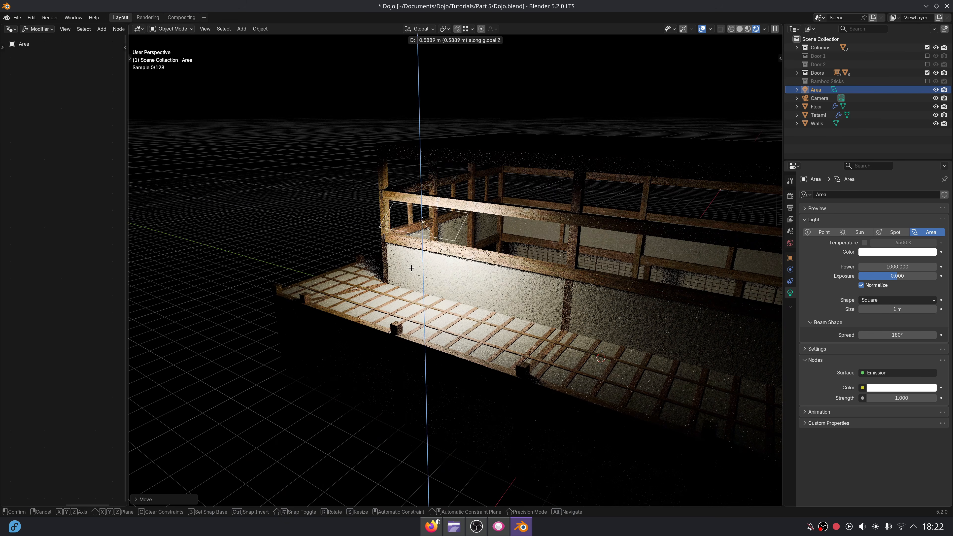
{"action": "left_click", "coordinate": [410, 268]}
Stretch the area light along the side wall's length and scale it overall by about 1.16.
{"action": "key", "text": "s"}
{"action": "key", "text": "x"}
{"action": "left_click", "coordinate": [544, 329]}
{"action": "key", "text": "g"}
{"action": "key", "text": "x"}
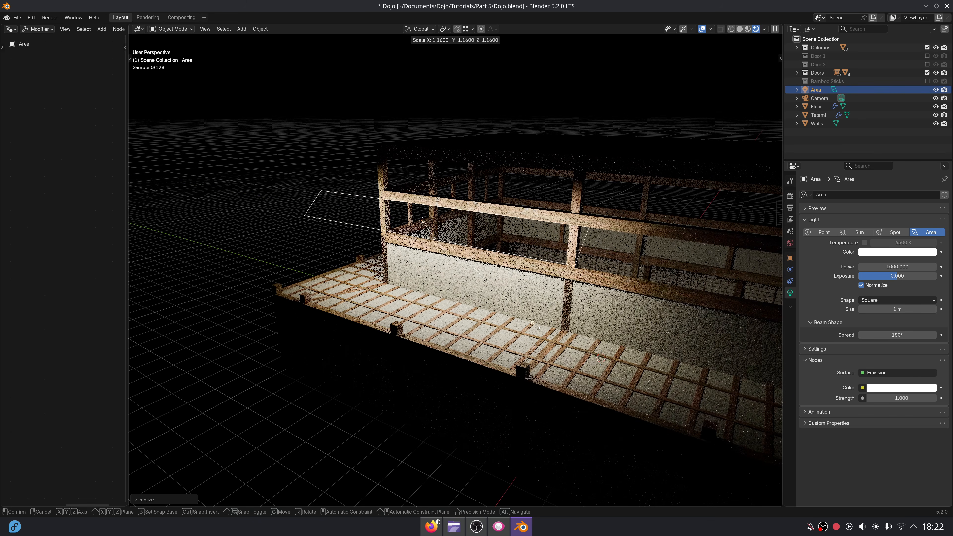
{"action": "left_click", "coordinate": [593, 347]}
Adjust the area light's tilt about the global X and Y axes and shift it along X beside the side wall.
{"action": "middle_click_drag", "start_coordinate": [593, 347], "coordinate": [436, 272]}
{"action": "key", "text": "r"}
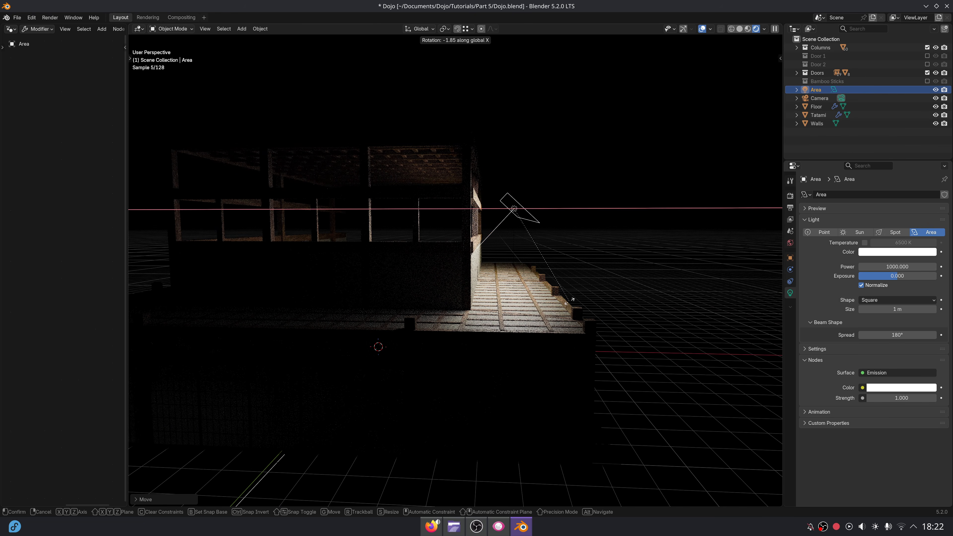
{"action": "left_click", "coordinate": [563, 304]}
{"action": "middle_click_drag", "start_coordinate": [563, 304], "coordinate": [480, 281]}
{"action": "key", "text": "g"}
{"action": "key", "text": "x"}
{"action": "left_click", "coordinate": [496, 318]}
{"action": "key", "text": "r"}
{"action": "key", "text": "y"}
{"action": "left_click", "coordinate": [531, 300]}
Set the area light's power to 10000.
{"action": "scroll", "coordinate": [531, 301], "scroll_direction": "up", "scroll_amount": 2}
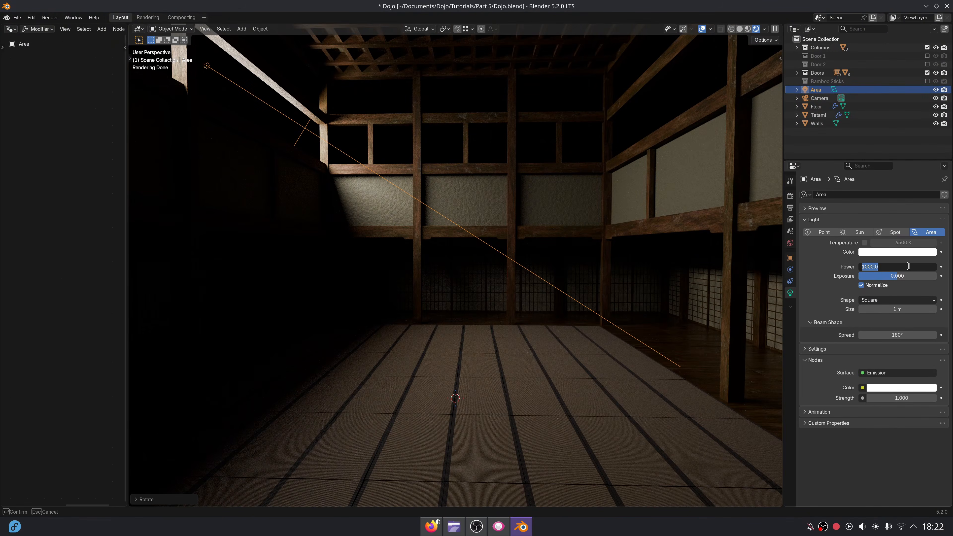
{"action": "type", "text": "0"}
{"action": "key", "text": "Return"}
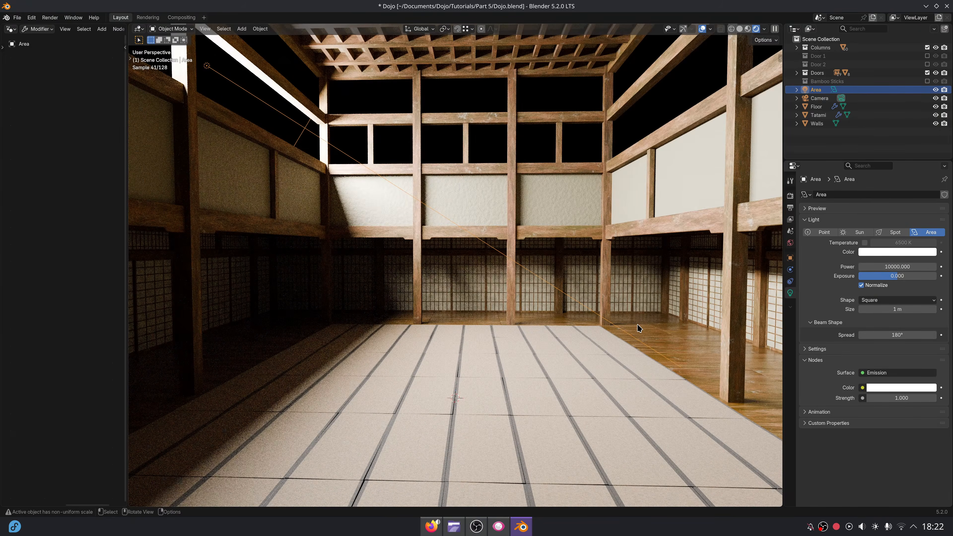
Enlarge the area light overall in solid shading and adjust its scale along global X.
{"action": "middle_click_drag", "start_coordinate": [639, 328], "coordinate": [580, 278]}
{"action": "left_click", "coordinate": [739, 30]}
{"action": "key", "text": "s"}
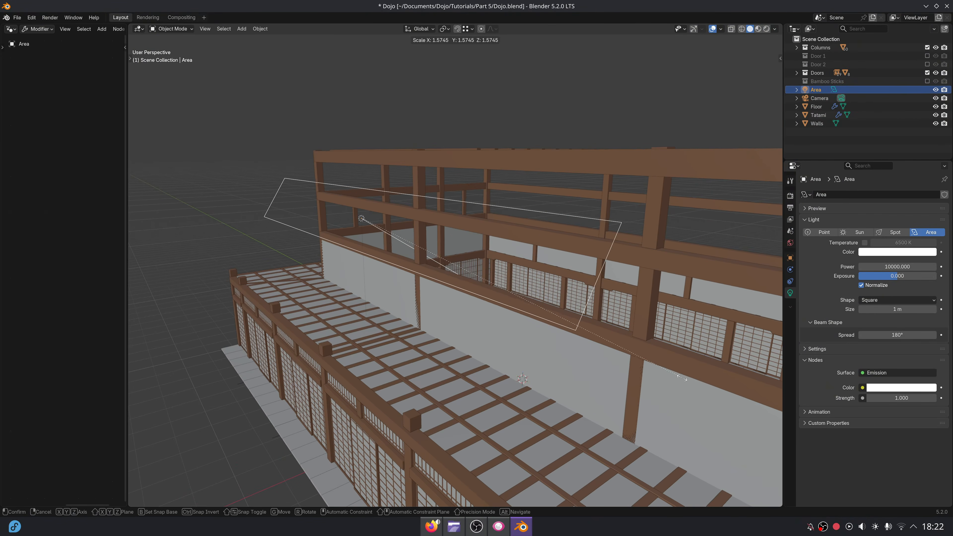
{"action": "left_click", "coordinate": [690, 380]}
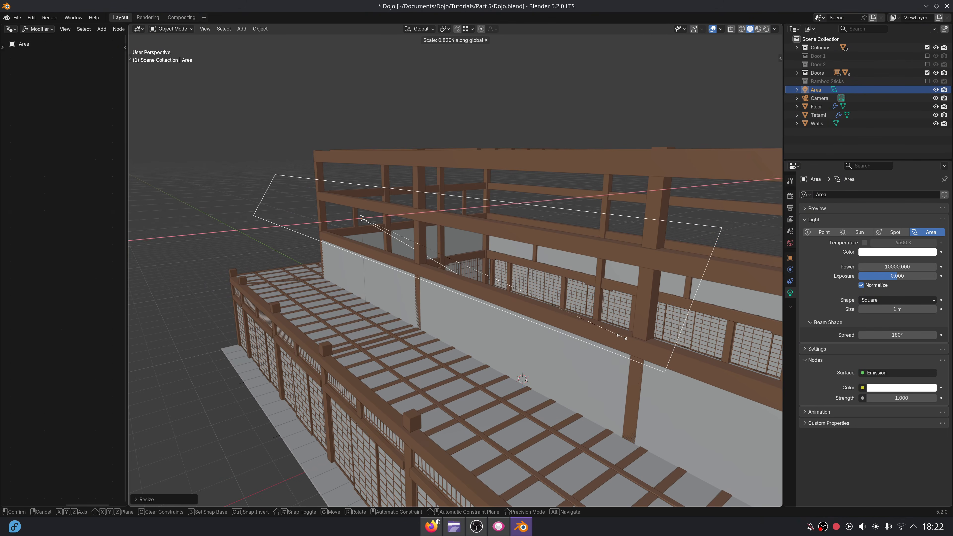
{"action": "left_click", "coordinate": [585, 316]}
Shift the area light along X, rescale it, and adjust its height along Z to cover the upper wall opening.
{"action": "scroll", "coordinate": [555, 317], "scroll_direction": "down", "scroll_amount": 4}
{"action": "middle_click_drag", "start_coordinate": [555, 317], "coordinate": [599, 311]}
{"action": "key", "text": "g"}
{"action": "key", "text": "x"}
{"action": "left_click", "coordinate": [637, 323]}
{"action": "key", "text": "s"}
{"action": "left_click", "coordinate": [624, 346]}
{"action": "key", "text": "g"}
{"action": "key", "text": "z"}
{"action": "left_click", "coordinate": [625, 345]}
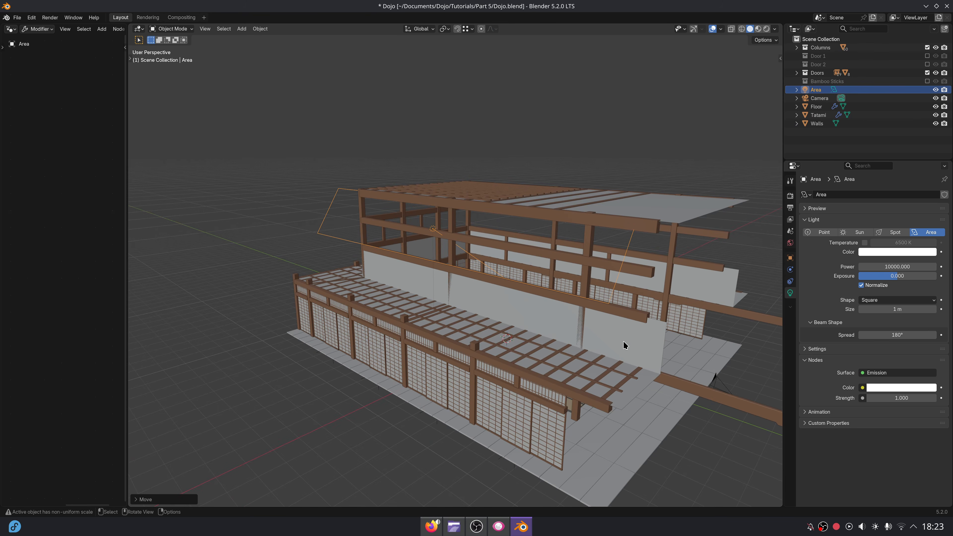
Reposition the area light along X and inspect the interior in rendered shading.
{"action": "middle_click_drag", "start_coordinate": [625, 345], "coordinate": [487, 306]}
{"action": "scroll", "coordinate": [579, 294], "scroll_direction": "up", "scroll_amount": 1}
{"action": "key", "text": "g"}
{"action": "key", "text": "y"}
{"action": "key", "text": "x"}
{"action": "left_click", "coordinate": [565, 301]}
{"action": "left_click", "coordinate": [767, 30]}
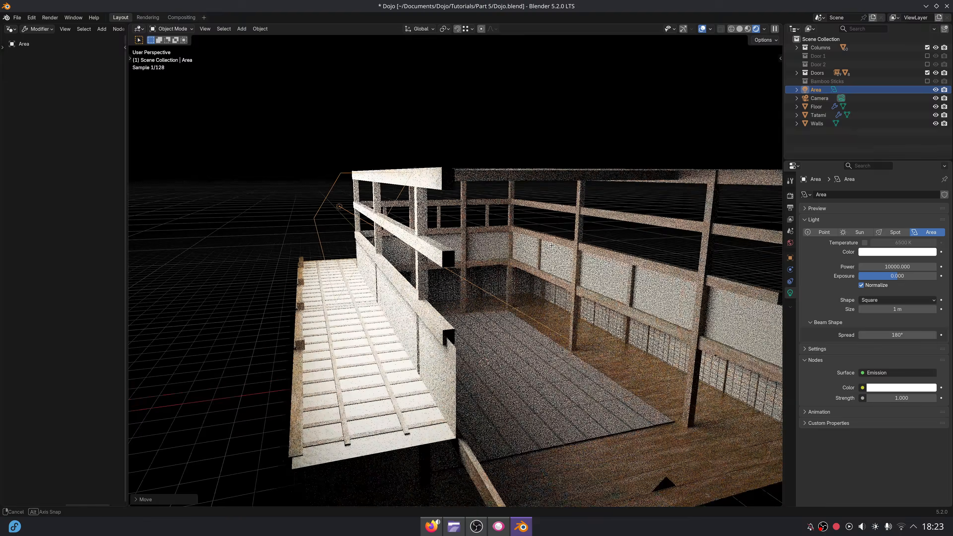
{"action": "middle_click_drag", "start_coordinate": [533, 330], "coordinate": [495, 299]}
{"action": "scroll", "coordinate": [502, 307], "scroll_direction": "up", "scroll_amount": 3}
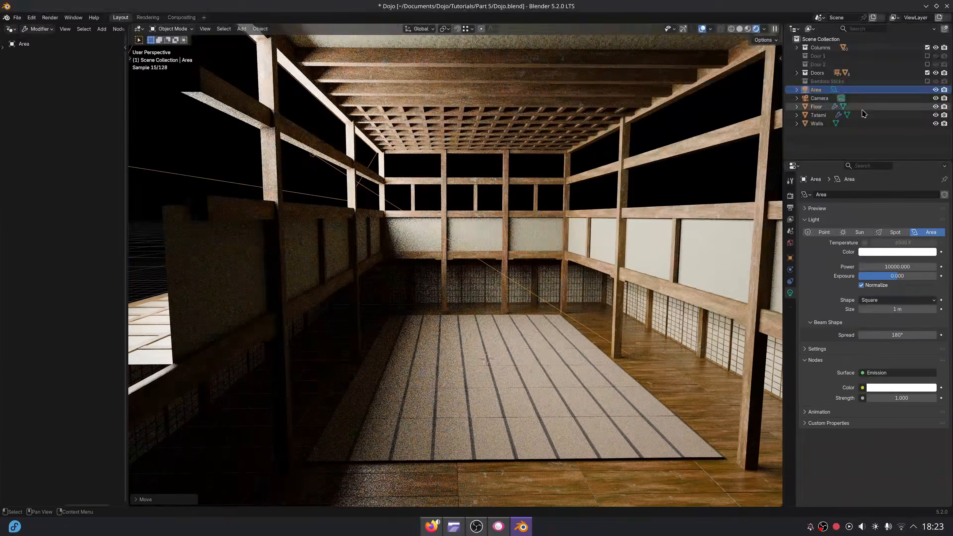
Enable the Bamboo Sticks collection and clear the selection.
{"action": "left_click", "coordinate": [927, 82]}
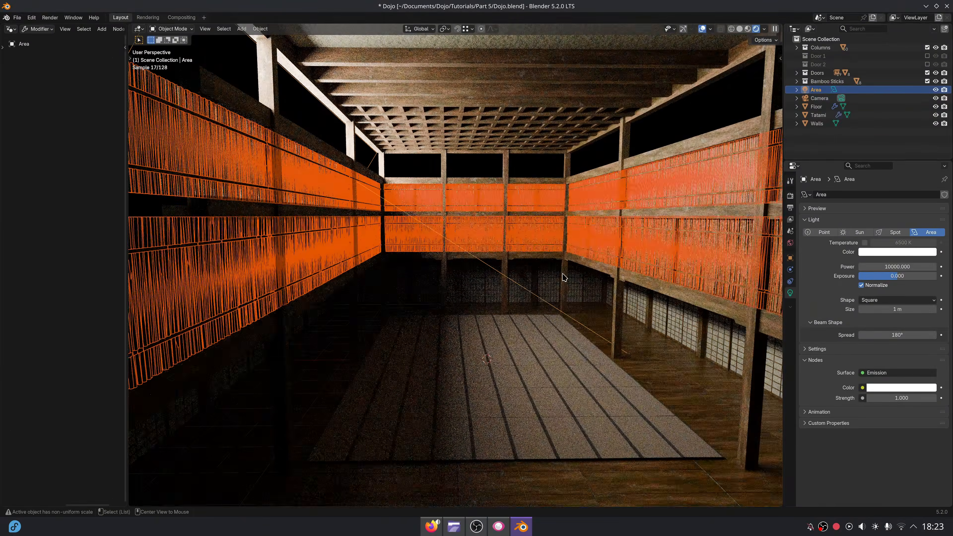
{"action": "key", "text": "alt+a"}
{"action": "middle_click_drag", "start_coordinate": [548, 271], "coordinate": [524, 294]}
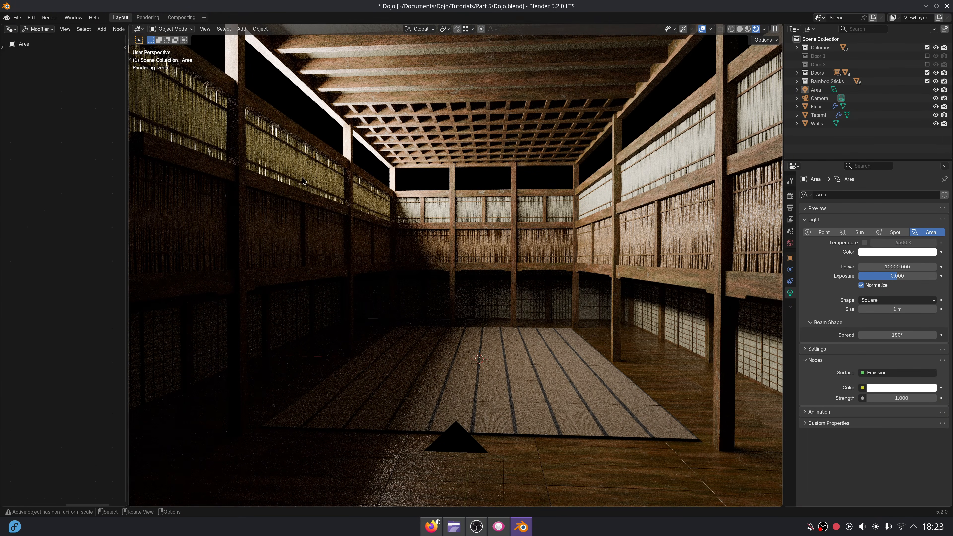
Select the area light and raise its power to 30000 after trying 20000.
{"action": "left_click", "coordinate": [816, 91]}
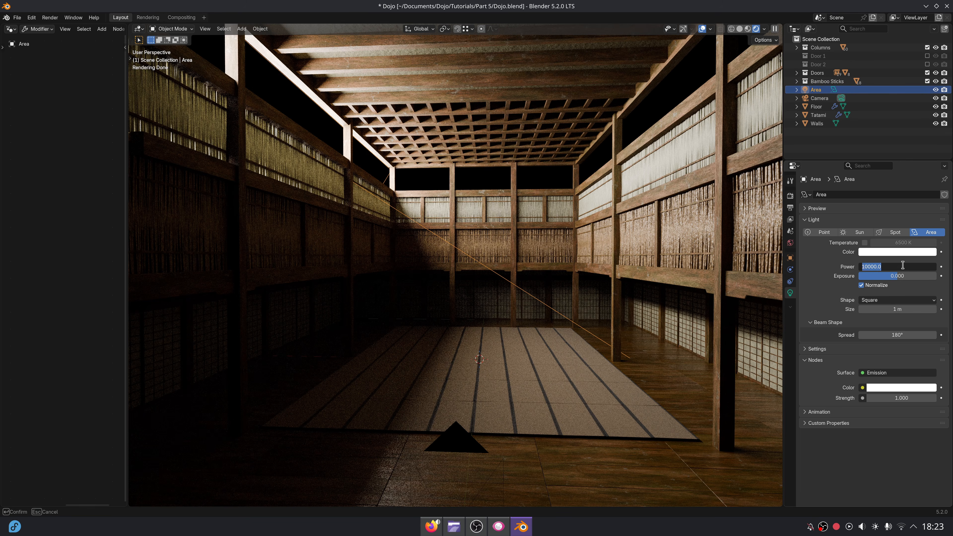
{"action": "key", "text": "Return"}
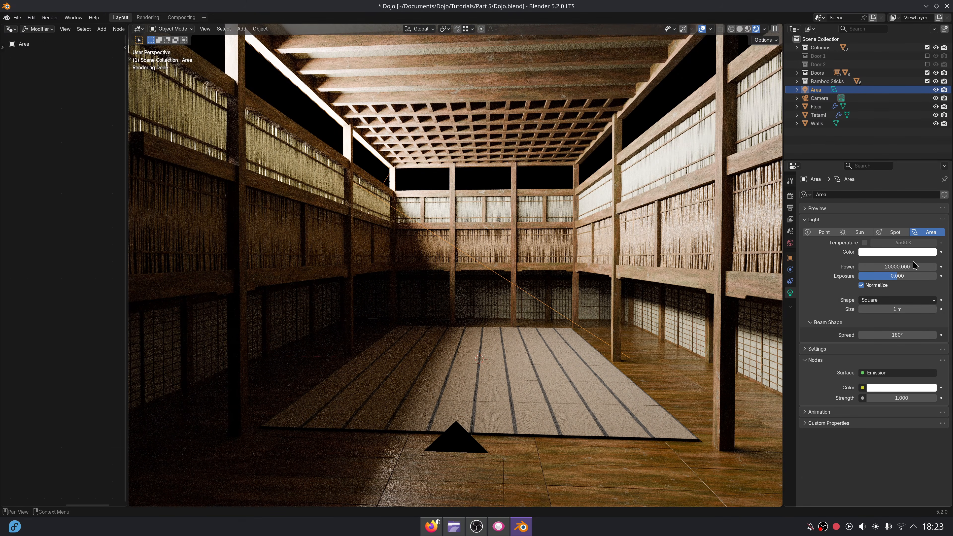
{"action": "key", "text": "Return"}
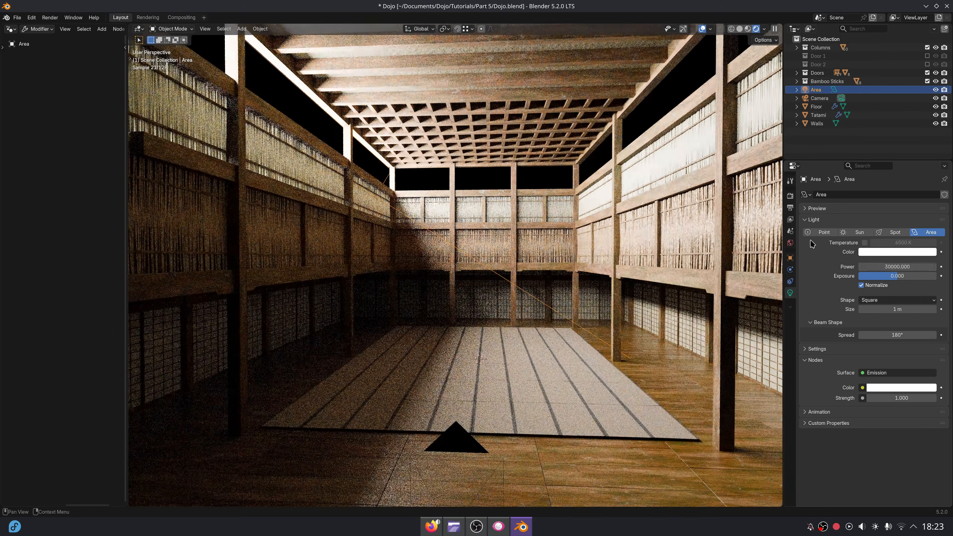
Set the colour management look to High Contrast.
{"action": "left_click", "coordinate": [790, 196]}
{"action": "scroll", "coordinate": [885, 419], "scroll_direction": "down", "scroll_amount": 2}
{"action": "left_click", "coordinate": [875, 437]}
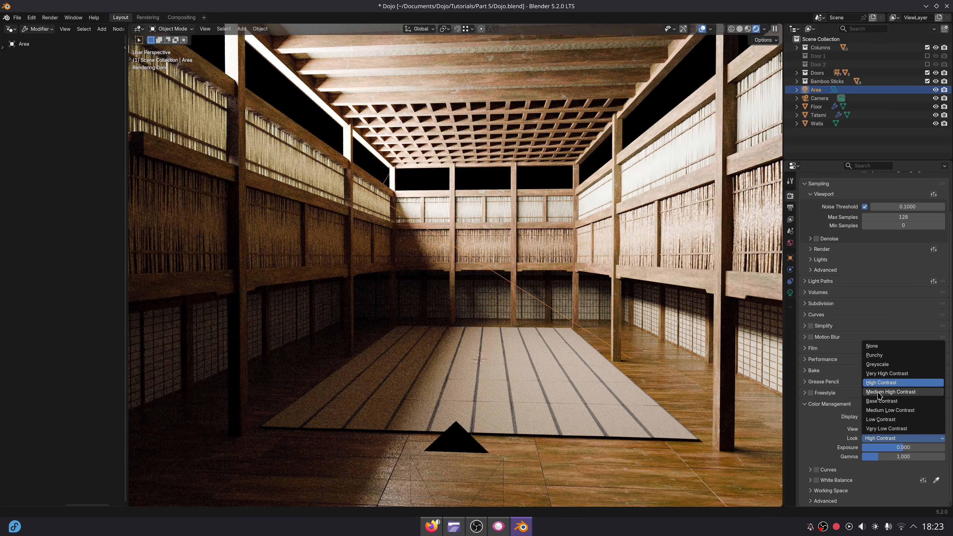
{"action": "left_click", "coordinate": [882, 384]}
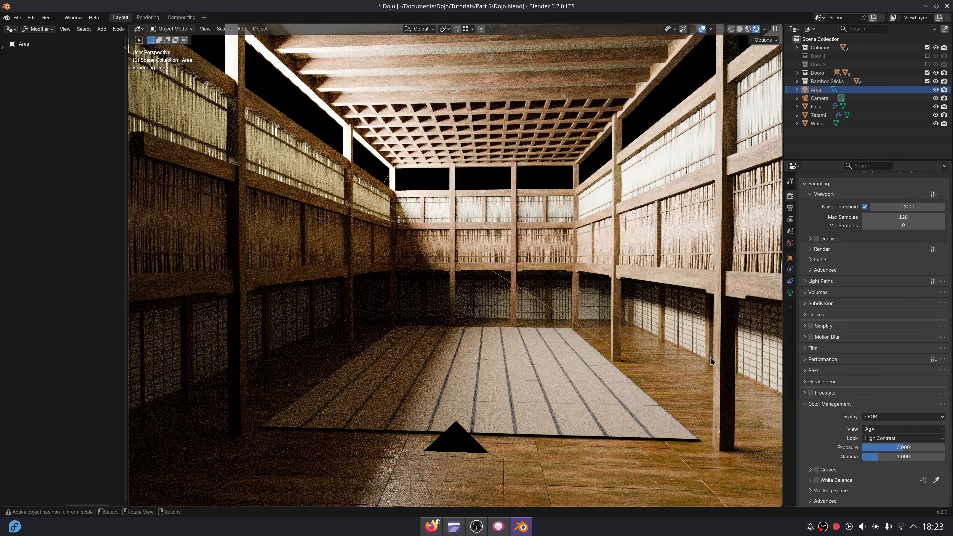
View the lit interior through the camera and compare it with a close-up of the reference image in Gwenview.
{"action": "left_click", "coordinate": [790, 293]}
{"action": "key", "text": "KP_0"}
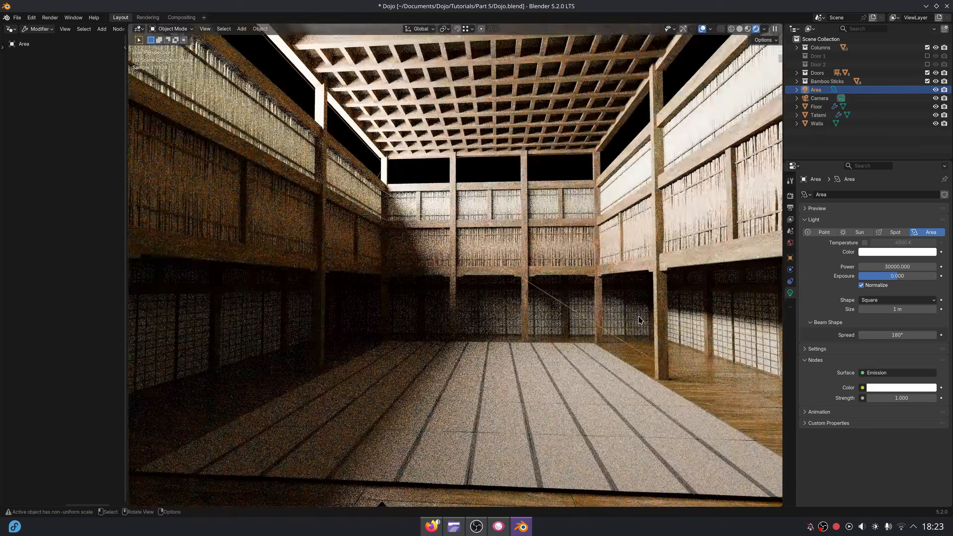
{"action": "scroll", "coordinate": [623, 322], "scroll_direction": "up", "scroll_amount": 3}
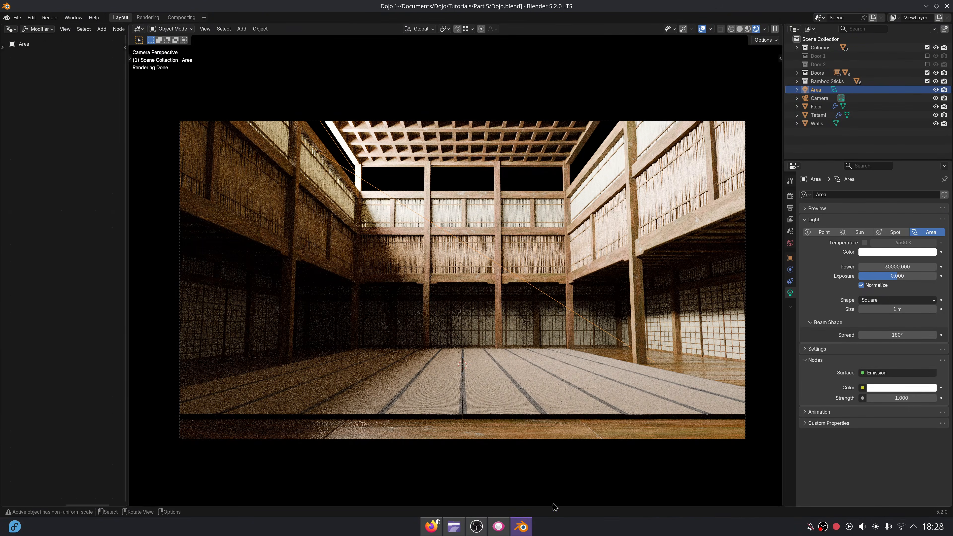
{"action": "left_click", "coordinate": [498, 526]}
{"action": "scroll", "coordinate": [133, 332], "scroll_direction": "up", "scroll_amount": 2, "text": "ctrl"}
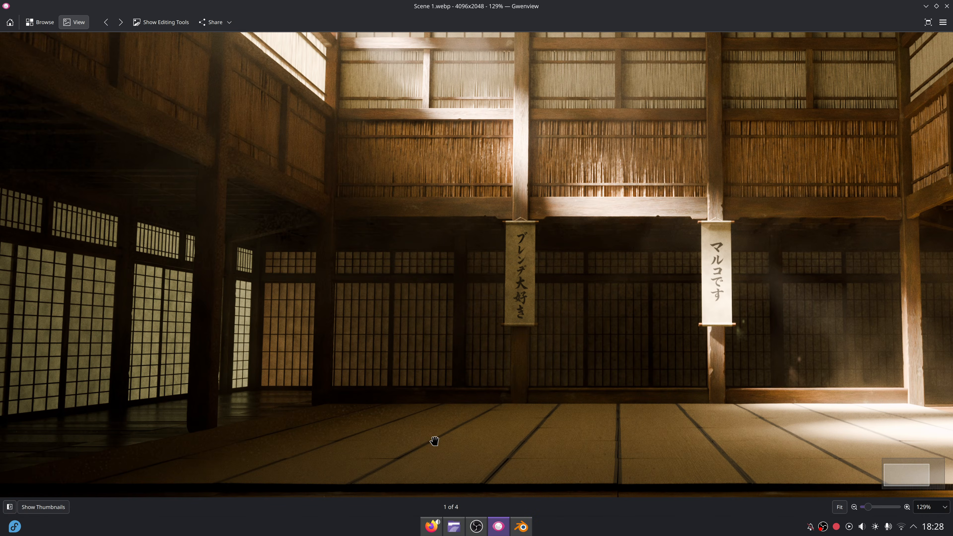
Return to Blender, display the building from outside in solid shading, and add a point light.
{"action": "left_click", "coordinate": [520, 526]}
{"action": "middle_click_drag", "start_coordinate": [435, 378], "coordinate": [731, 18]}
{"action": "left_click", "coordinate": [740, 29]}
{"action": "key", "text": "shift+a"}
{"action": "mouse_move", "coordinate": [504, 277]}
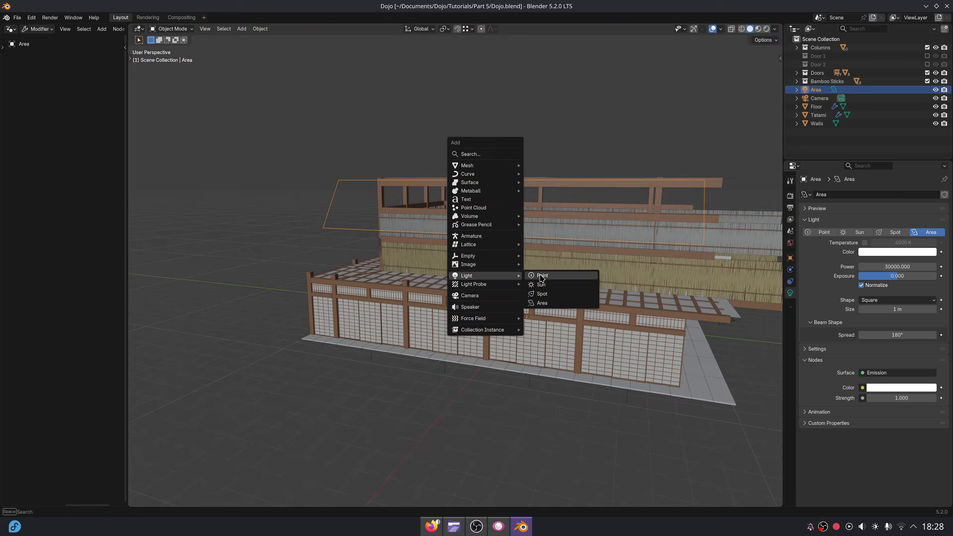
{"action": "left_click", "coordinate": [541, 273]}
Move the point light horizontally outside the building's corner, about -8.5 m in X and 10.3 m in Y.
{"action": "middle_click_drag", "start_coordinate": [540, 277], "coordinate": [499, 330]}
{"action": "key", "text": "g"}
{"action": "key", "text": "shift+z"}
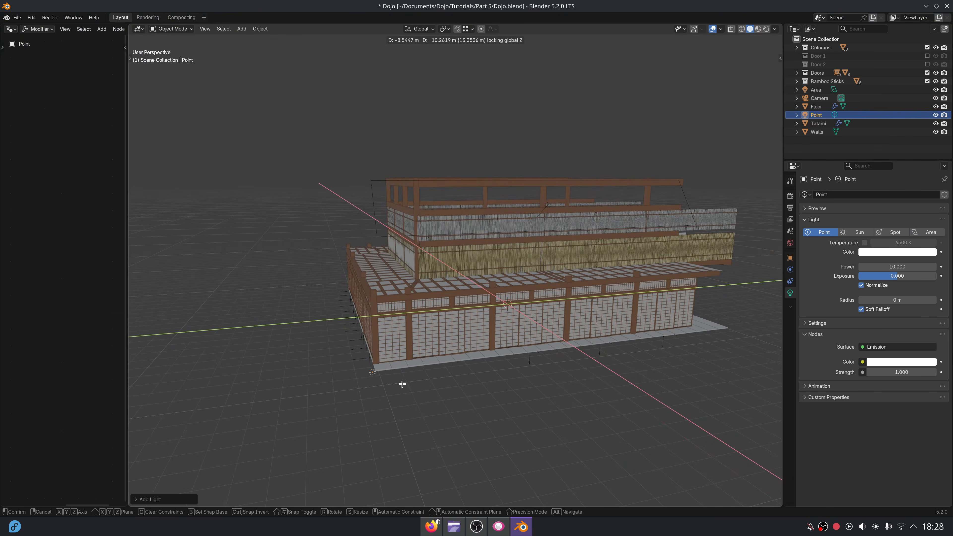
{"action": "left_click", "coordinate": [402, 383]}
{"action": "scroll", "coordinate": [427, 343], "scroll_direction": "up", "scroll_amount": 4}
{"action": "key", "text": "g"}
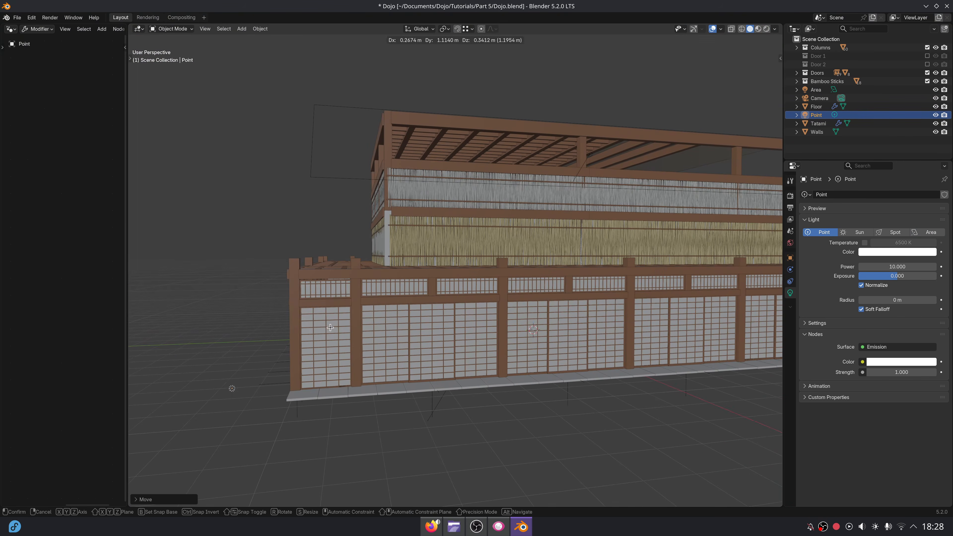
{"action": "right_click", "coordinate": [339, 326]}
Give the point light a warm yellow colour and a power of 200, and show the scene in rendered shading.
{"action": "middle_click_drag", "start_coordinate": [461, 293], "coordinate": [489, 300]}
{"action": "left_click", "coordinate": [863, 252]}
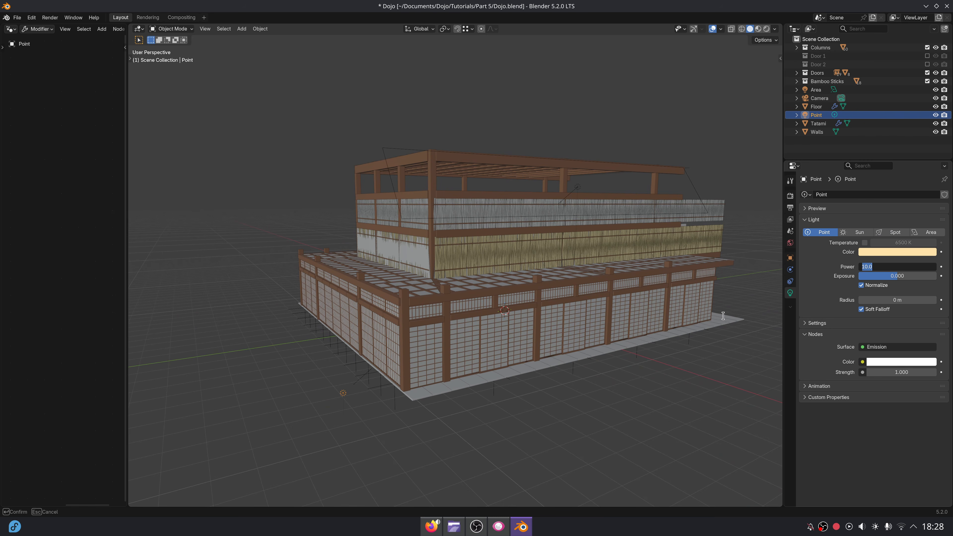
{"action": "left_click", "coordinate": [767, 29]}
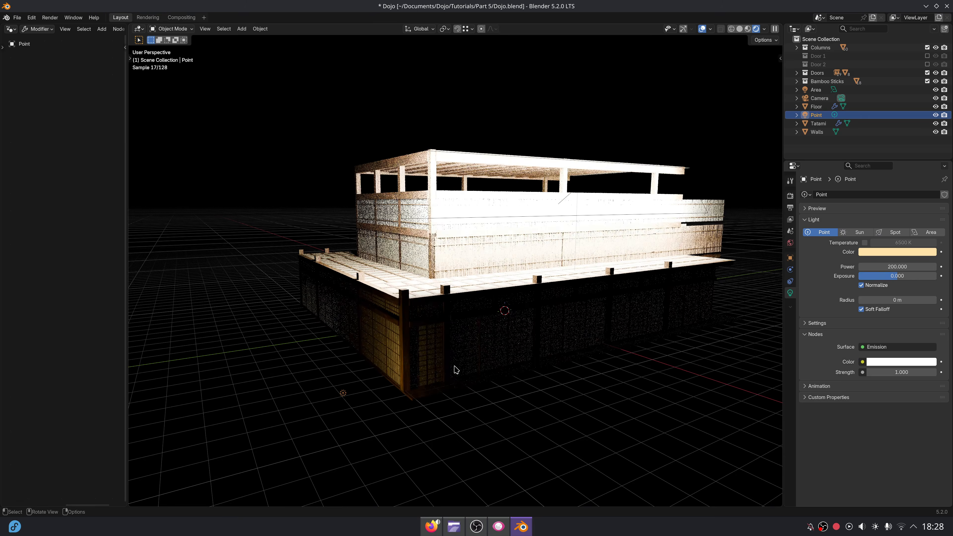
Reposition the point light along Y and about -0.28 m along X outside the corner doors.
{"action": "middle_click_drag", "start_coordinate": [472, 366], "coordinate": [516, 364]}
{"action": "key", "text": "g"}
{"action": "key", "text": "y"}
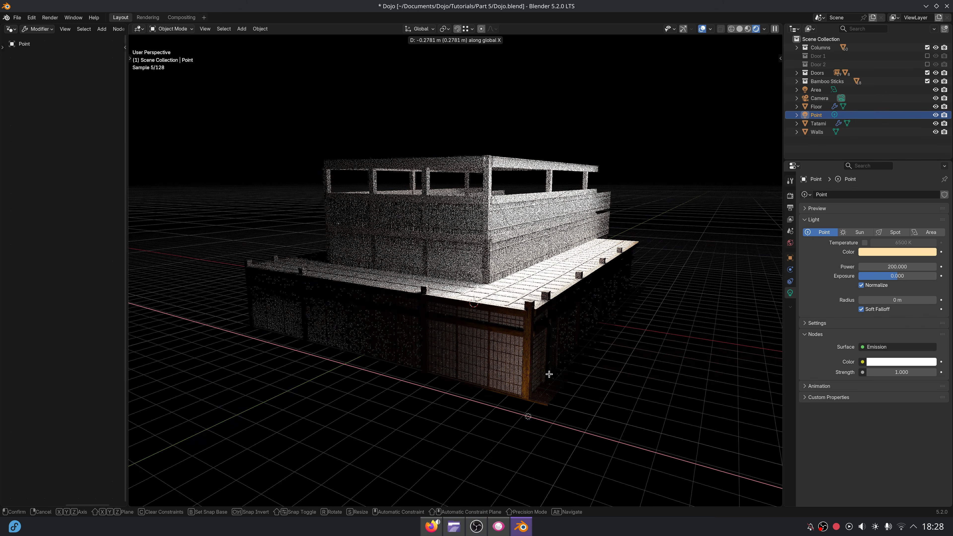
{"action": "left_click", "coordinate": [548, 374]}
Switch to the camera view and set the point light's power to 2000.
{"action": "middle_click_drag", "start_coordinate": [585, 363], "coordinate": [574, 349]}
{"action": "scroll", "coordinate": [562, 347], "scroll_direction": "up", "scroll_amount": 8}
{"action": "middle_click_drag", "start_coordinate": [478, 334], "coordinate": [425, 318]}
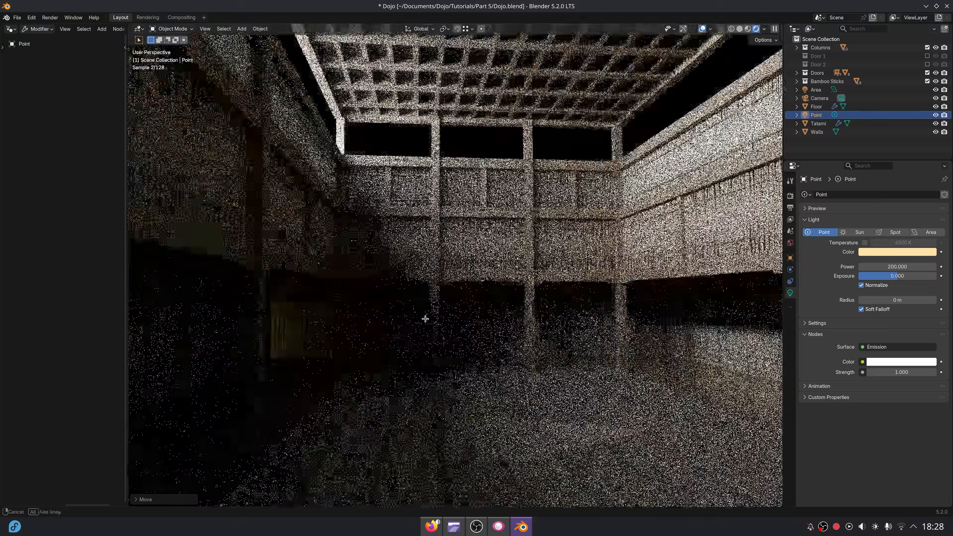
{"action": "key", "text": "KP_0"}
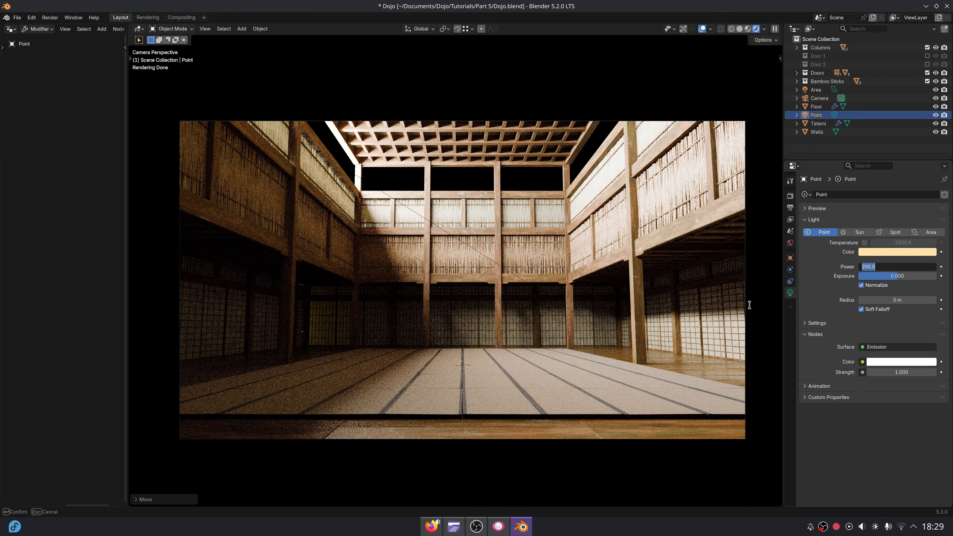
{"action": "type", "text": "2000"}
{"action": "key", "text": "Return"}
Move the point light in the negative X direction and check the door glow against the reference image.
{"action": "key", "text": "g"}
{"action": "key", "text": "x"}
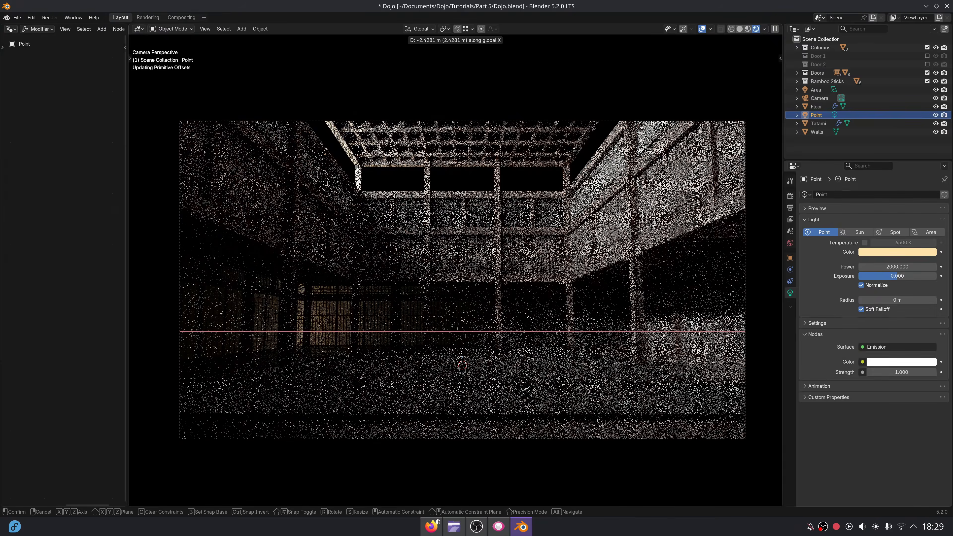
{"action": "left_click", "coordinate": [356, 351]}
{"action": "key", "text": "alt+Tab"}
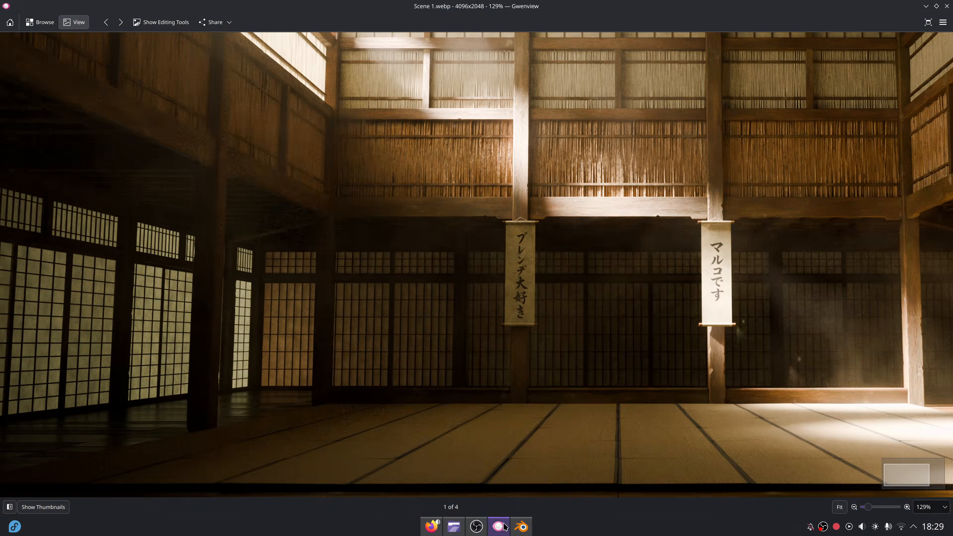
{"action": "left_click", "coordinate": [522, 525]}
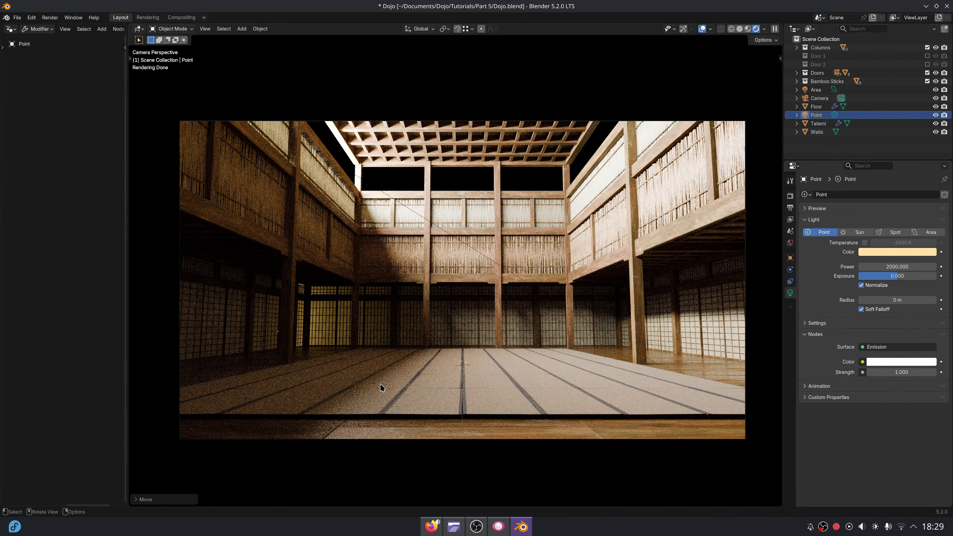
Shift the point light back along X towards the lit doors in the far corner.
{"action": "key", "text": "g"}
{"action": "key", "text": "y"}
{"action": "key", "text": "x"}
{"action": "left_click", "coordinate": [397, 386]}
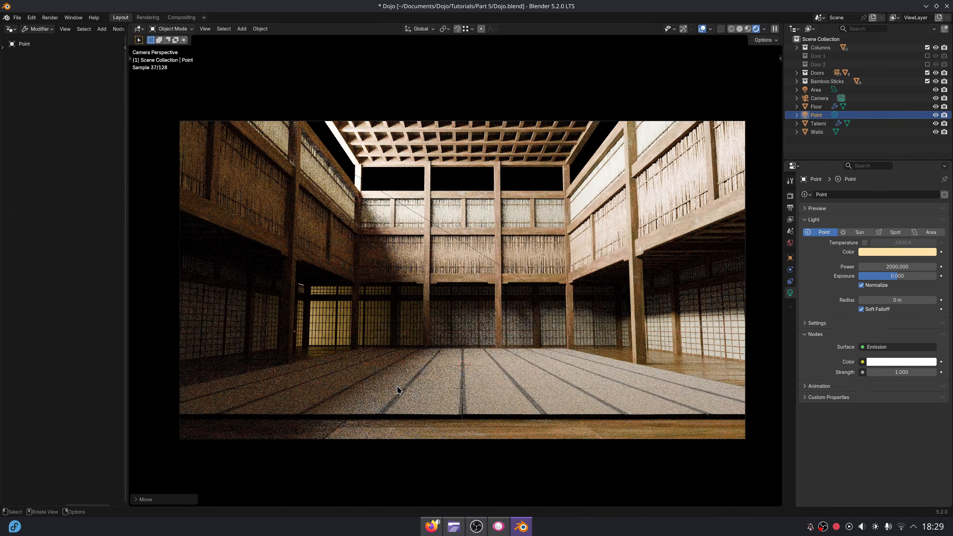
Switch to solid shading, view the building from outside, and add a second area light.
{"action": "left_click", "coordinate": [740, 31]}
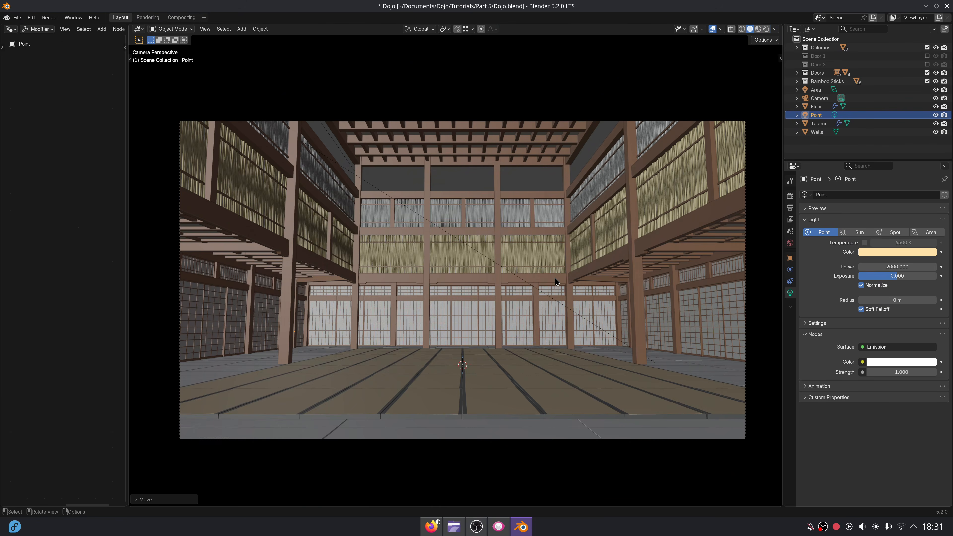
{"action": "middle_click_drag", "start_coordinate": [554, 278], "coordinate": [512, 279]}
{"action": "scroll", "coordinate": [513, 279], "scroll_direction": "down", "scroll_amount": 6}
{"action": "middle_click_drag", "start_coordinate": [412, 325], "coordinate": [471, 347]}
{"action": "key", "text": "shift+a"}
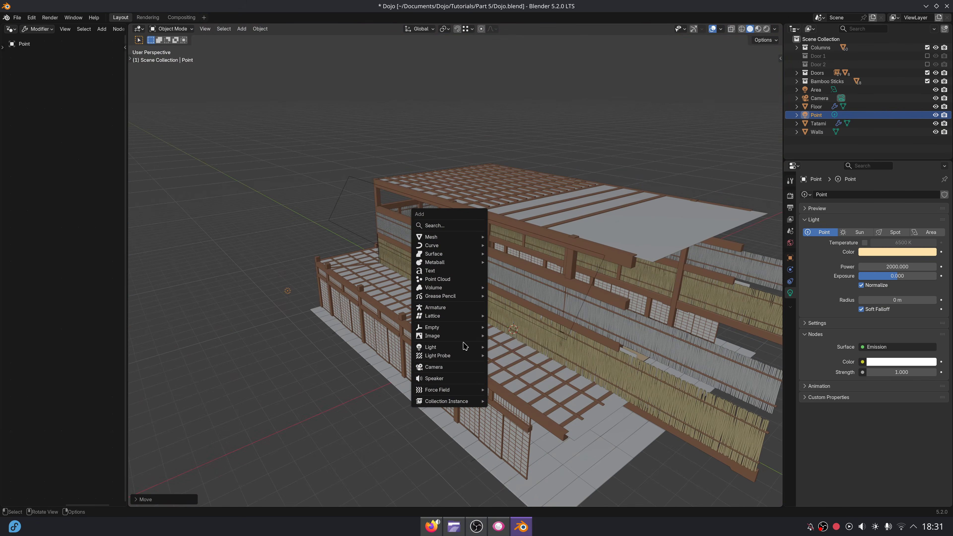
{"action": "mouse_move", "coordinate": [463, 347]}
{"action": "left_click", "coordinate": [508, 377]}
Move the second area light along X and across the ground plane to a spot outside the side doors.
{"action": "key", "text": "g"}
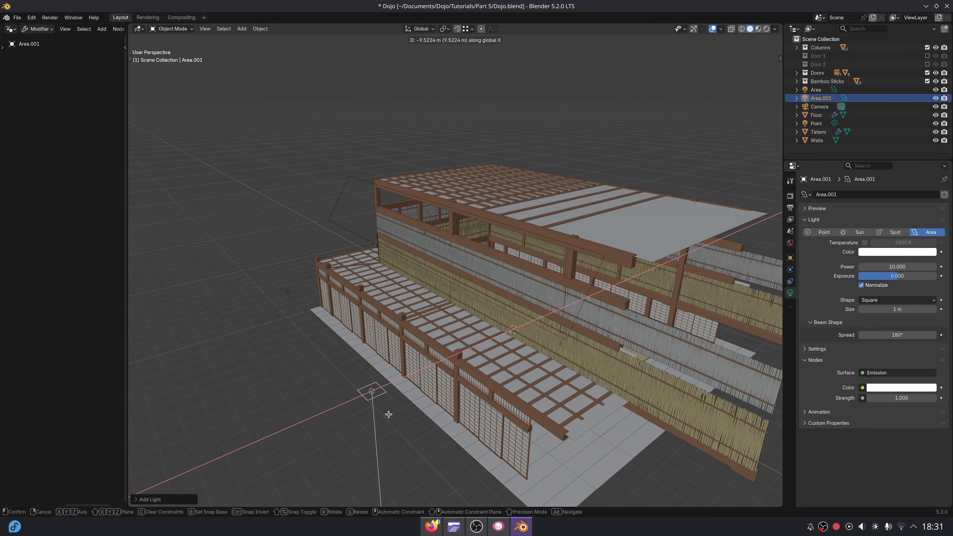
{"action": "middle_click_drag", "start_coordinate": [364, 398], "coordinate": [429, 366]}
{"action": "key", "text": "g"}
{"action": "key", "text": "shift+z"}
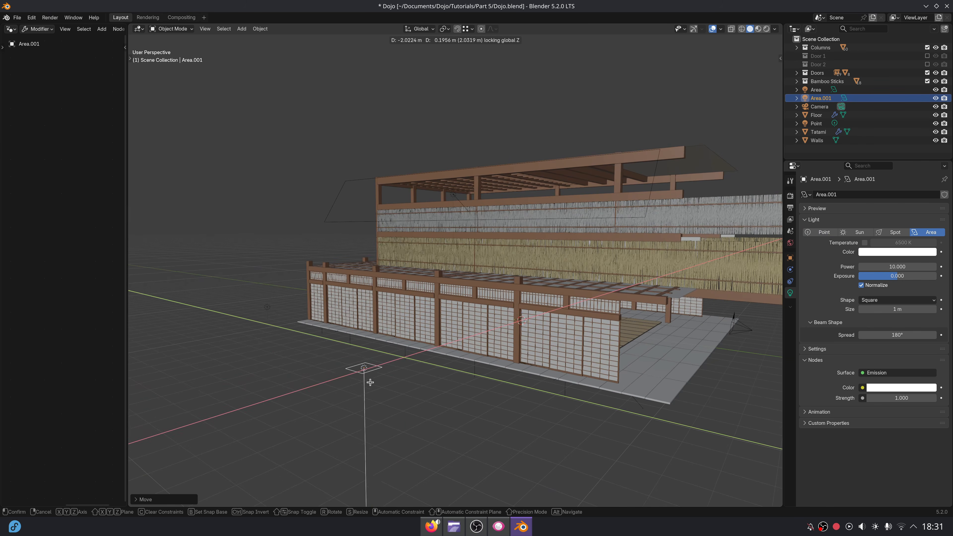
{"action": "left_click", "coordinate": [299, 391]}
{"action": "middle_click_drag", "start_coordinate": [299, 391], "coordinate": [380, 389]}
{"action": "scroll", "coordinate": [381, 390], "scroll_direction": "down", "scroll_amount": 2}
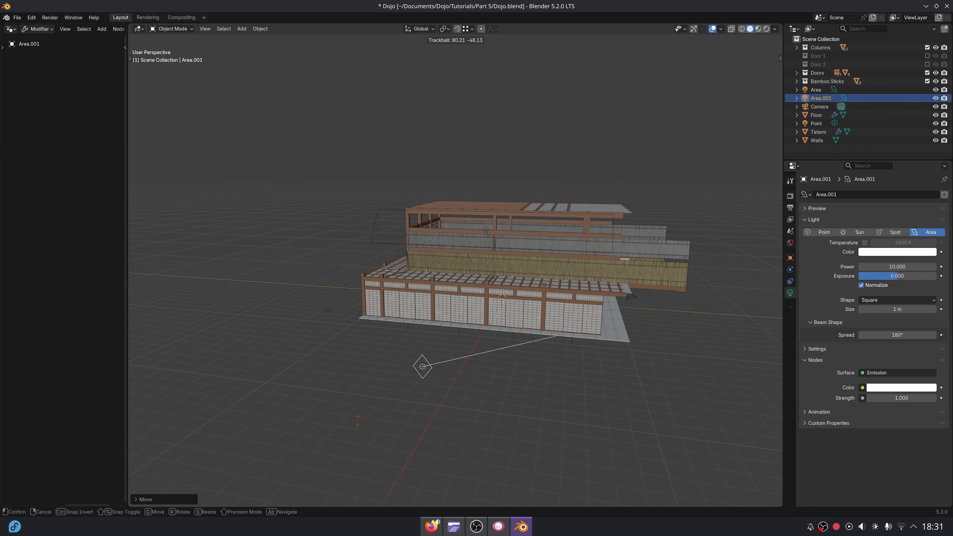
Place the second area light outside the side doors and rotate it freely to aim its beam at the building.
{"action": "left_click", "coordinate": [358, 420]}
{"action": "key", "text": "r"}
{"action": "left_click", "coordinate": [467, 393]}
{"action": "middle_click_drag", "start_coordinate": [465, 392], "coordinate": [397, 334]}
{"action": "key", "text": "r"}
{"action": "left_click", "coordinate": [475, 287]}
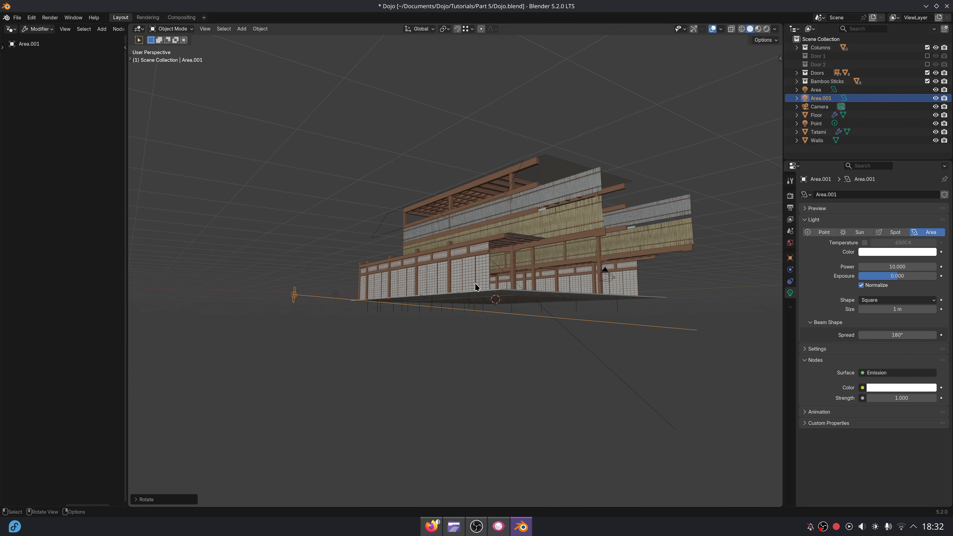
{"action": "key", "text": "r"}
{"action": "left_click", "coordinate": [470, 300]}
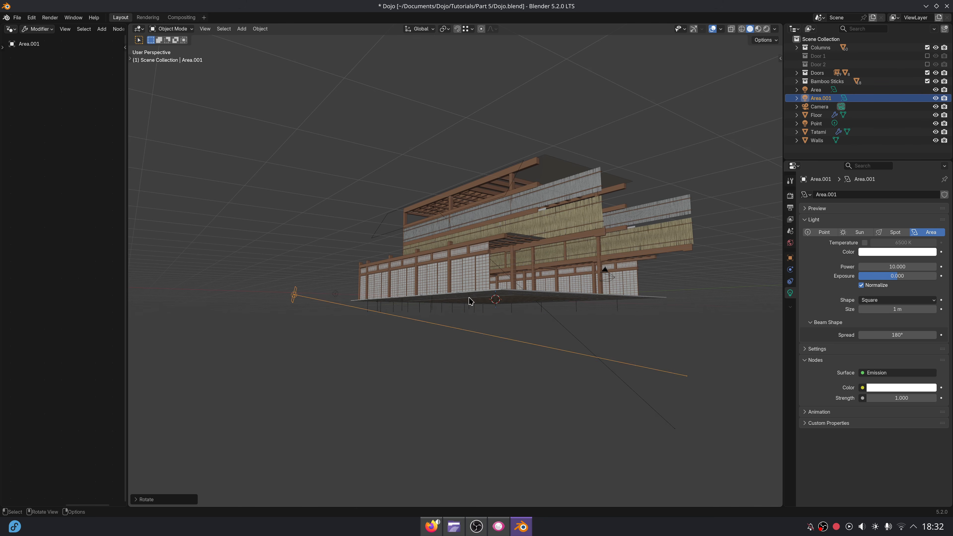
Scale up the second area light and refine its rotation so it faces the side doors.
{"action": "middle_click_drag", "start_coordinate": [469, 300], "coordinate": [522, 323]}
{"action": "key", "text": "s"}
{"action": "left_click", "coordinate": [610, 329]}
{"action": "key", "text": "r"}
{"action": "left_click", "coordinate": [586, 322]}
Shift the second area light across the ground plane beside the doors and turn it about Z towards them.
{"action": "key", "text": "g"}
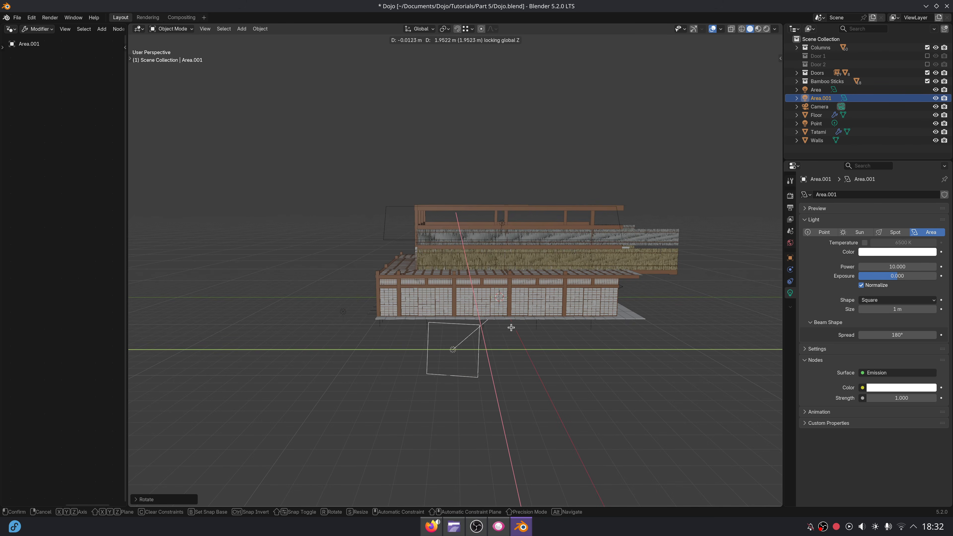
{"action": "left_click", "coordinate": [442, 315]}
{"action": "middle_click_drag", "start_coordinate": [441, 316], "coordinate": [507, 315]}
{"action": "key", "text": "r"}
{"action": "key", "text": "z"}
{"action": "left_click", "coordinate": [522, 335]}
{"action": "key", "text": "g"}
{"action": "key", "text": "shift+z"}
{"action": "left_click", "coordinate": [556, 339]}
{"action": "scroll", "coordinate": [494, 308], "scroll_direction": "up", "scroll_amount": 5}
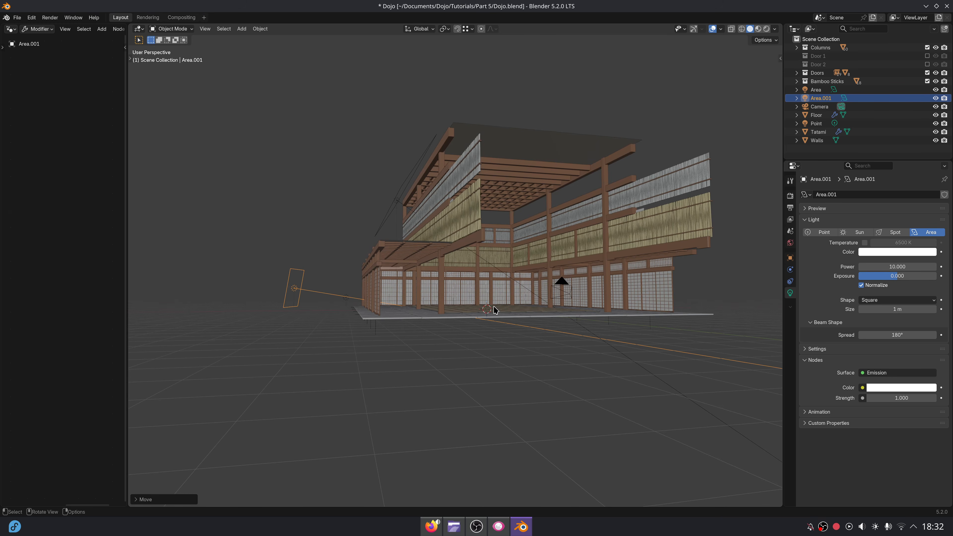
Switch to rendered shading and set the second area light's power to 1000, checking the doors from inside.
{"action": "left_click", "coordinate": [766, 29]}
{"action": "scroll", "coordinate": [559, 286], "scroll_direction": "up", "scroll_amount": 5}
{"action": "middle_click_drag", "start_coordinate": [560, 287], "coordinate": [528, 286]}
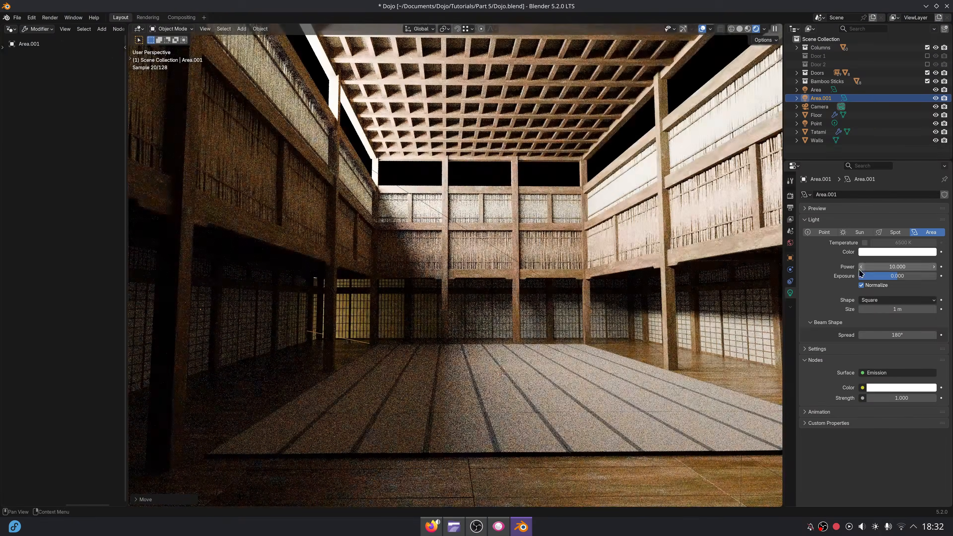
{"action": "left_click", "coordinate": [885, 266]}
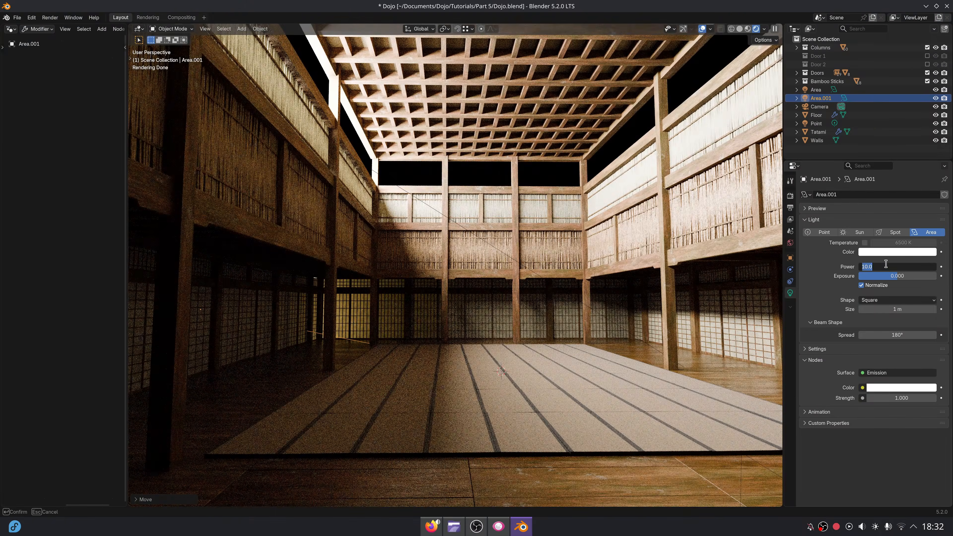
{"action": "type", "text": "1000"}
{"action": "key", "text": "Return"}
{"action": "scroll", "coordinate": [478, 353], "scroll_direction": "down", "scroll_amount": 3}
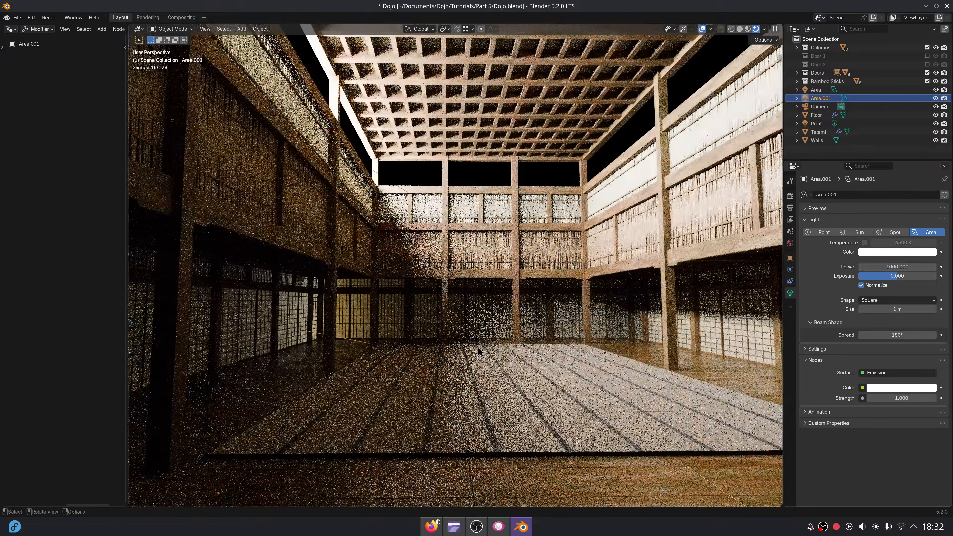
{"action": "scroll", "coordinate": [450, 347], "scroll_direction": "up", "scroll_amount": 5}
{"action": "middle_click_drag", "start_coordinate": [450, 348], "coordinate": [443, 351]}
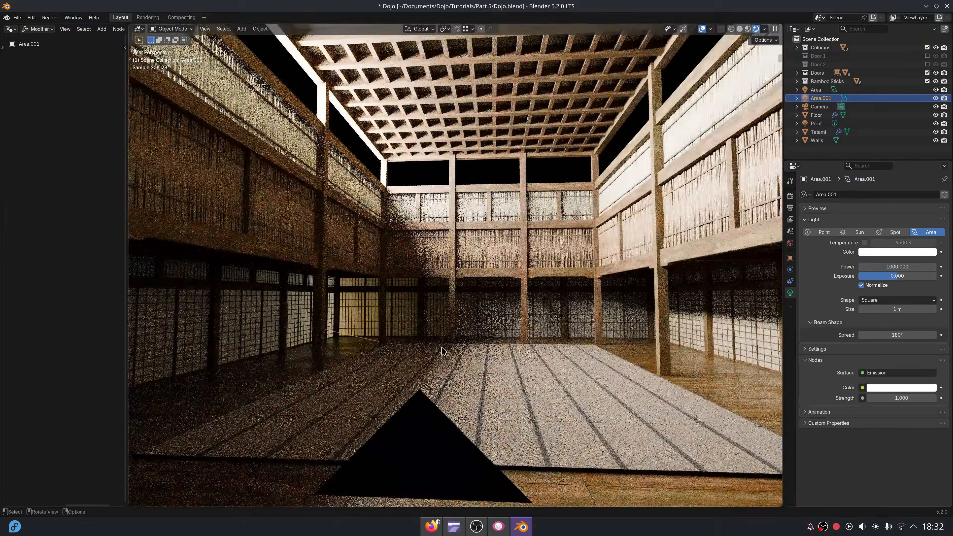
Select the warm point light outside, check its position in solid shading, and return to the rendered interior.
{"action": "scroll", "coordinate": [398, 340], "scroll_direction": "down", "scroll_amount": 6}
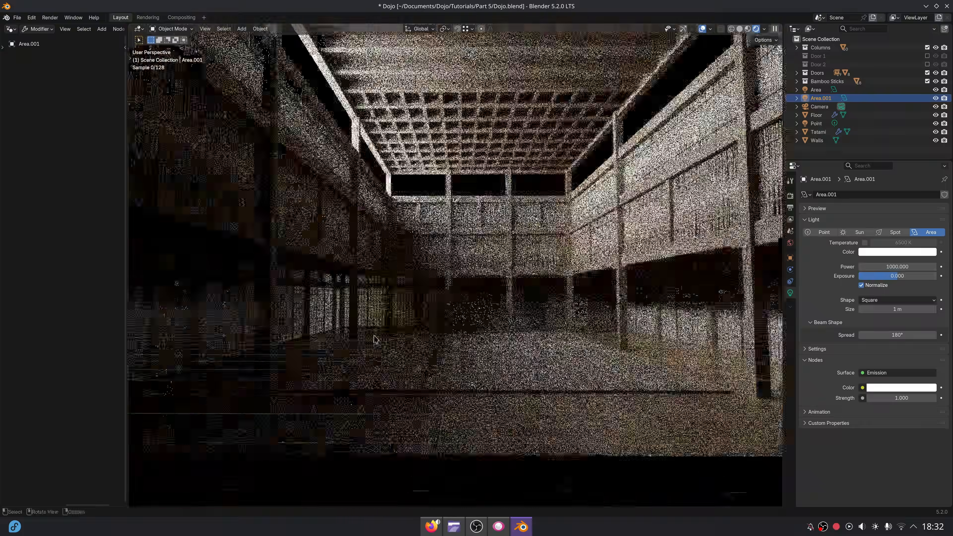
{"action": "middle_click_drag", "start_coordinate": [376, 338], "coordinate": [418, 342]}
{"action": "left_click", "coordinate": [323, 297]}
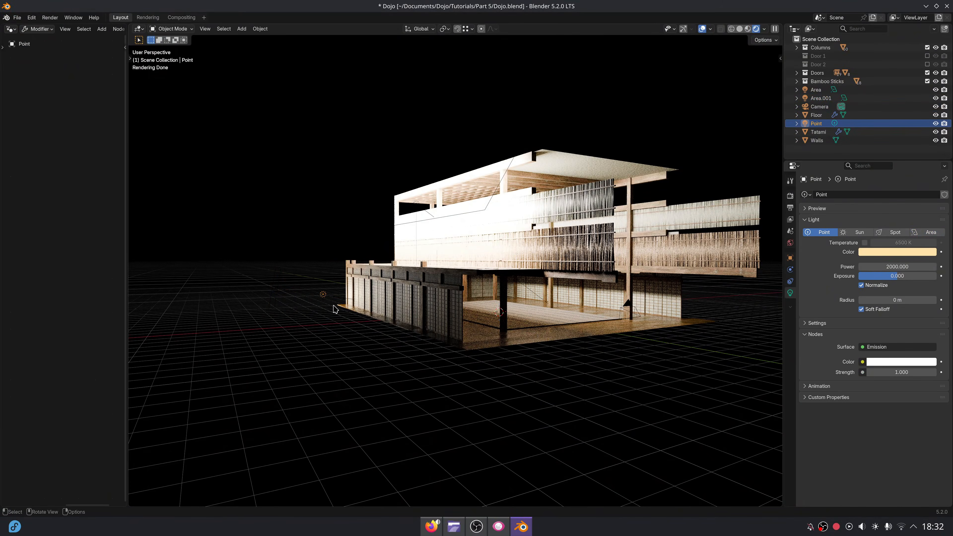
{"action": "left_click", "coordinate": [738, 28]}
{"action": "scroll", "coordinate": [278, 297], "scroll_direction": "up", "scroll_amount": 4}
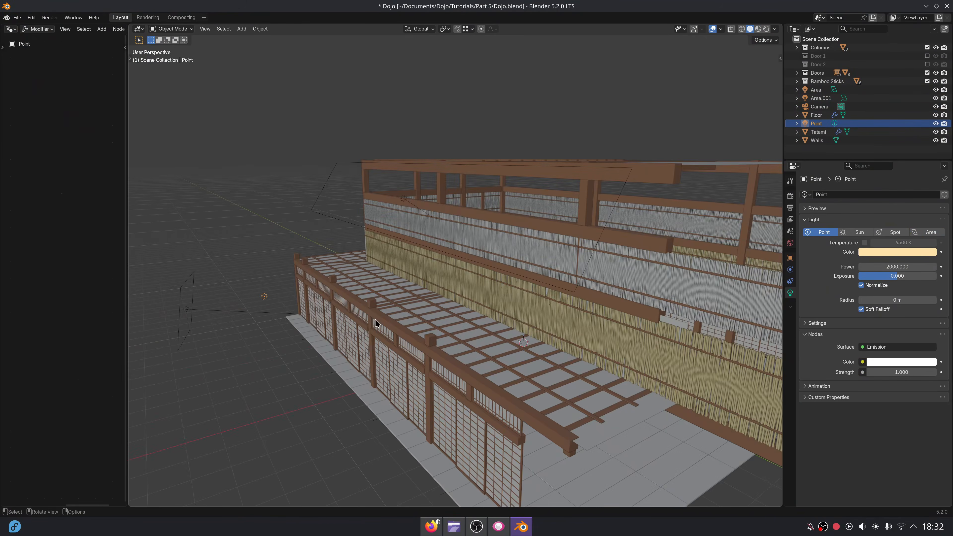
{"action": "middle_click_drag", "start_coordinate": [377, 323], "coordinate": [474, 319]}
{"action": "left_click", "coordinate": [766, 28]}
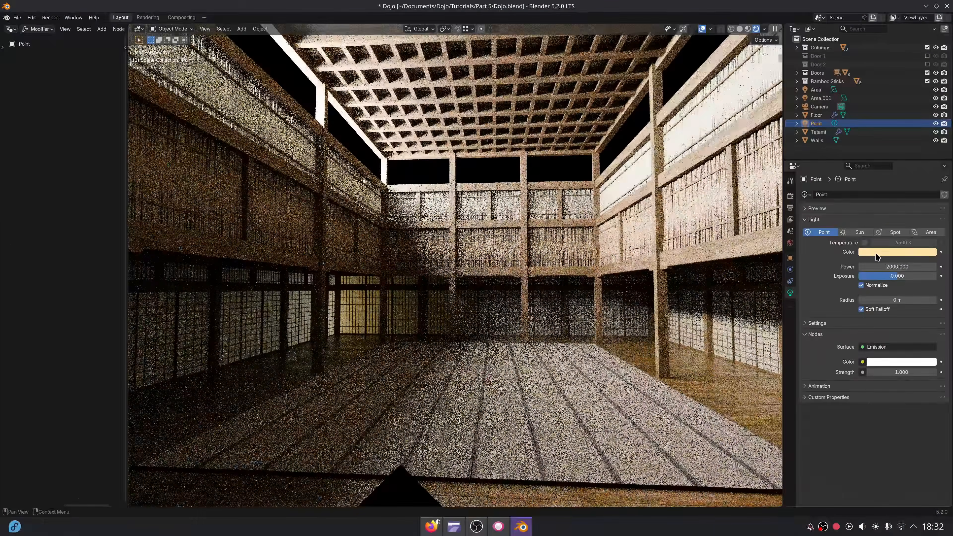
Lower the point light's power, trying 200 and 400 before setting it to 500.
{"action": "left_click", "coordinate": [881, 266]}
{"action": "type", "text": "200"}
{"action": "key", "text": "Return"}
{"action": "left_click", "coordinate": [919, 267]}
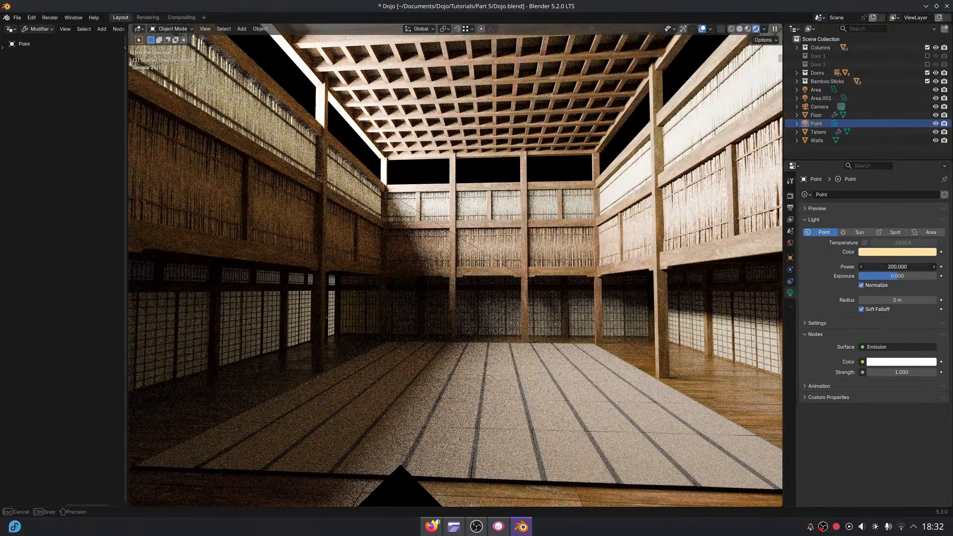
{"action": "type", "text": "400"}
{"action": "key", "text": "Return"}
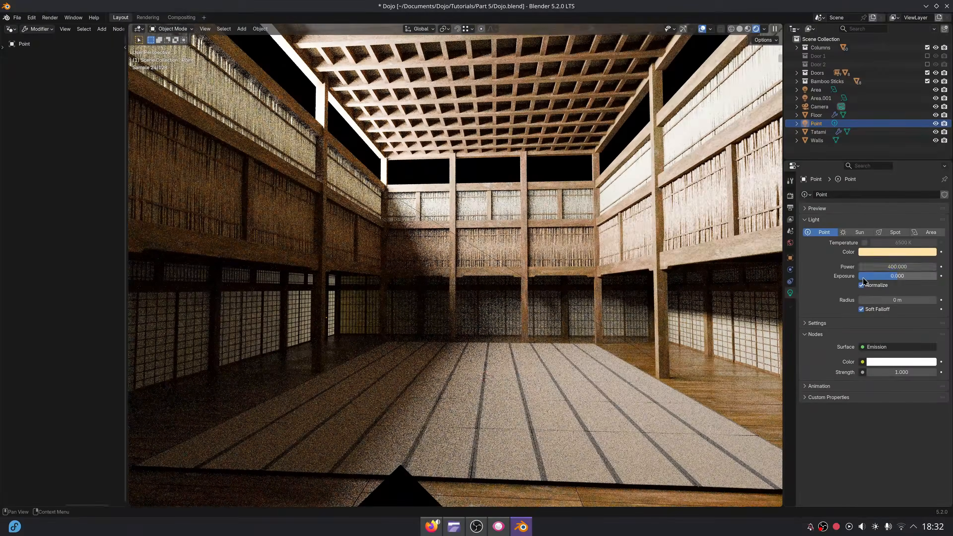
{"action": "left_click", "coordinate": [886, 266]}
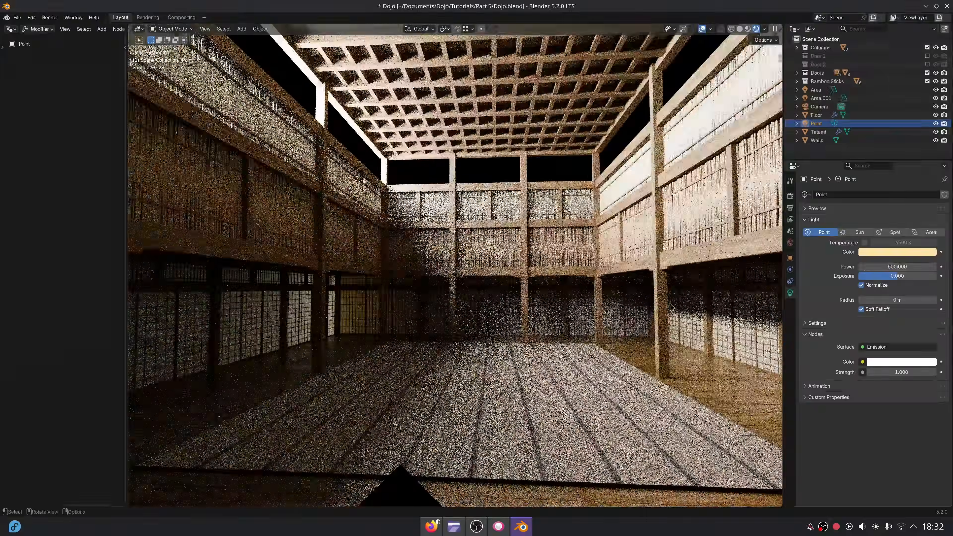
{"action": "middle_click_drag", "start_coordinate": [515, 353], "coordinate": [518, 354]}
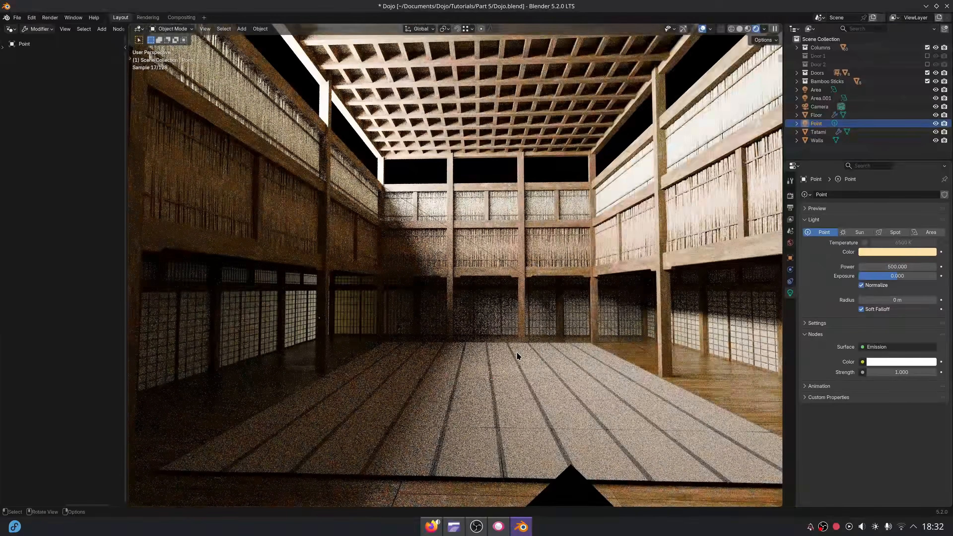